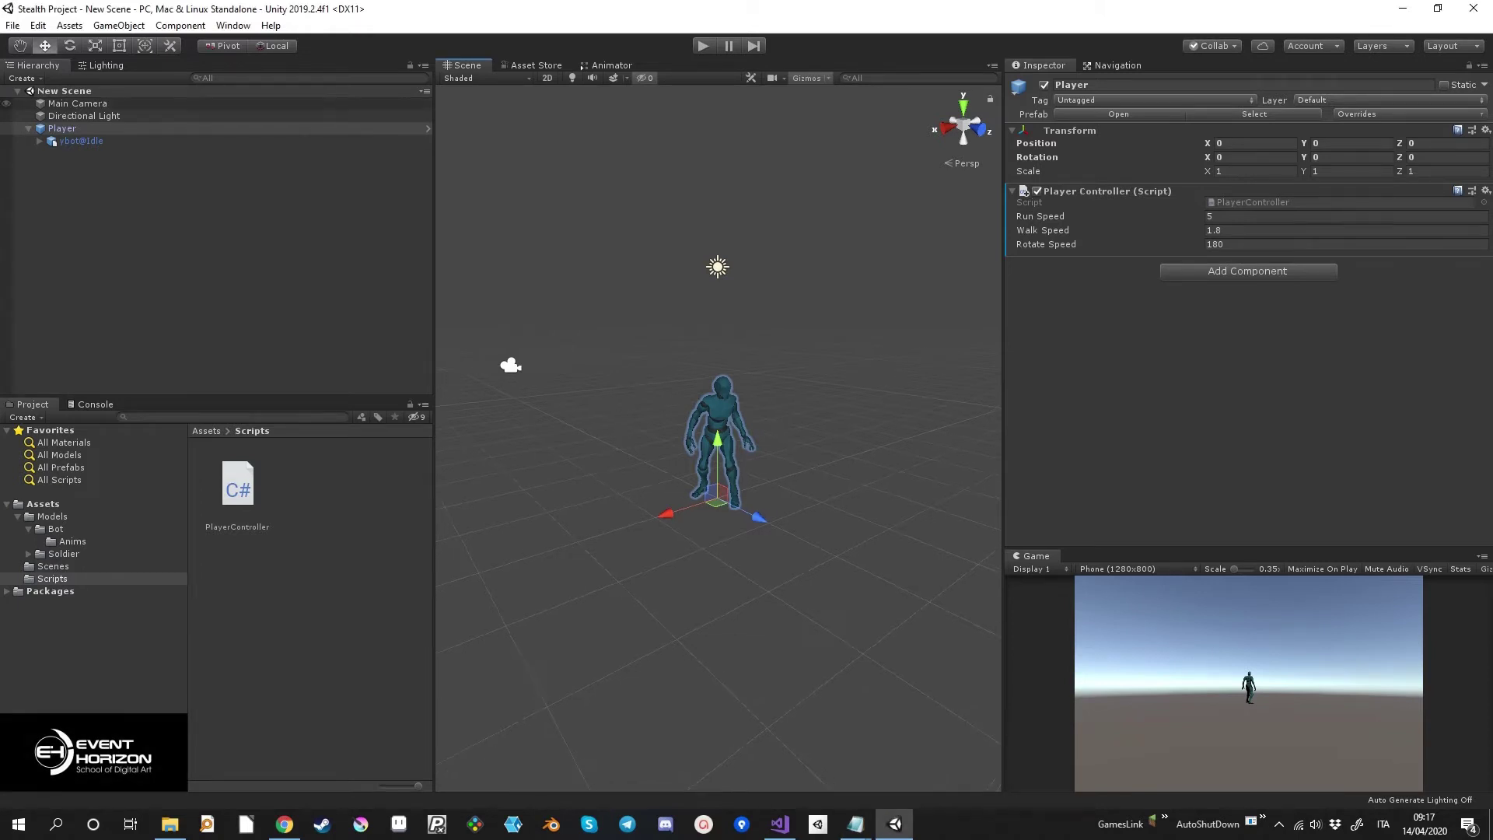
With Main Camera selected, create a new C# script named CameraController in the Scripts folder.
left_click(77, 103)
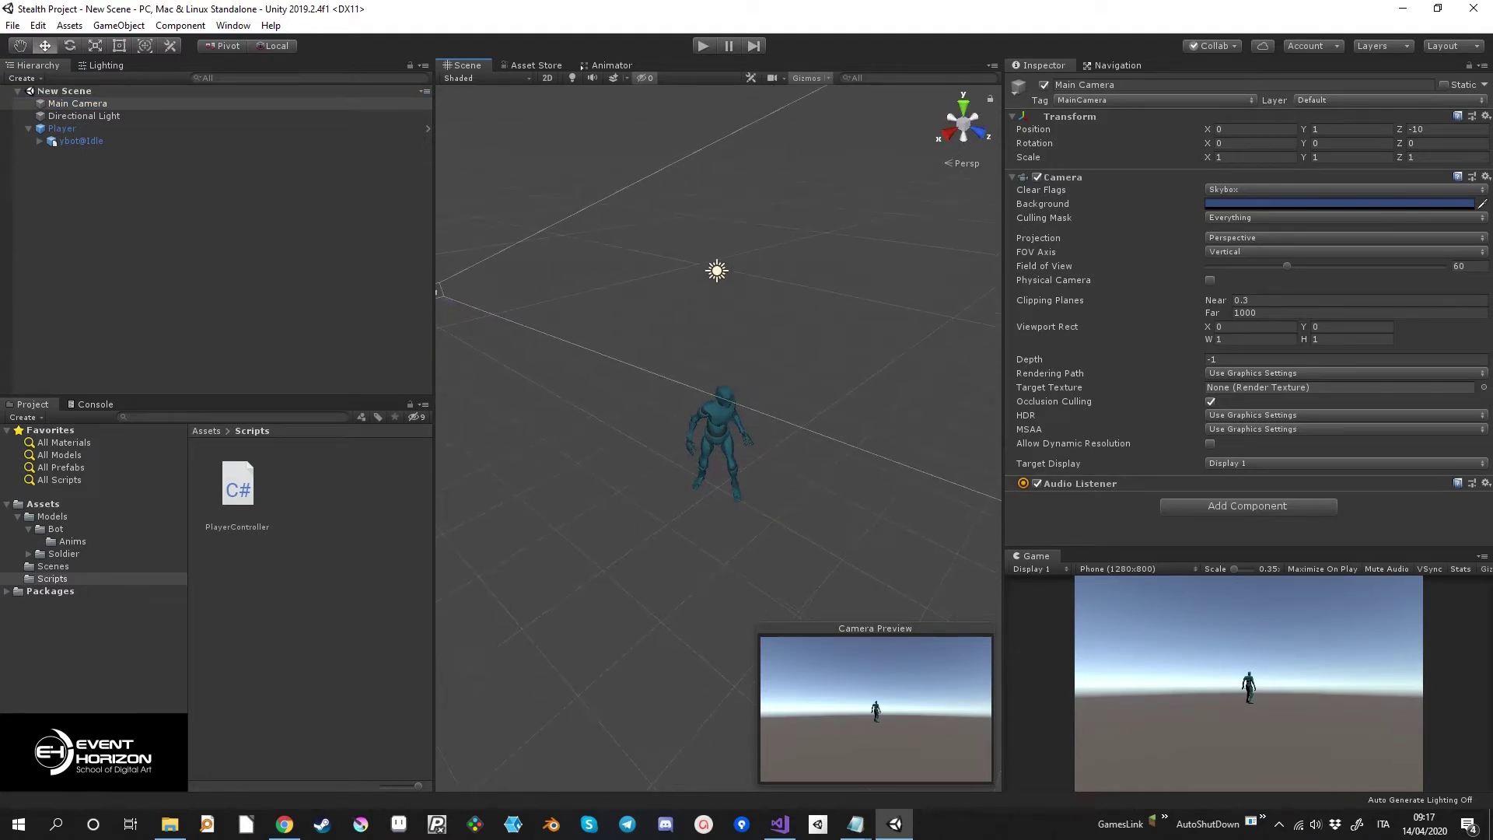
right_click(337, 569)
mouse_move(451, 203)
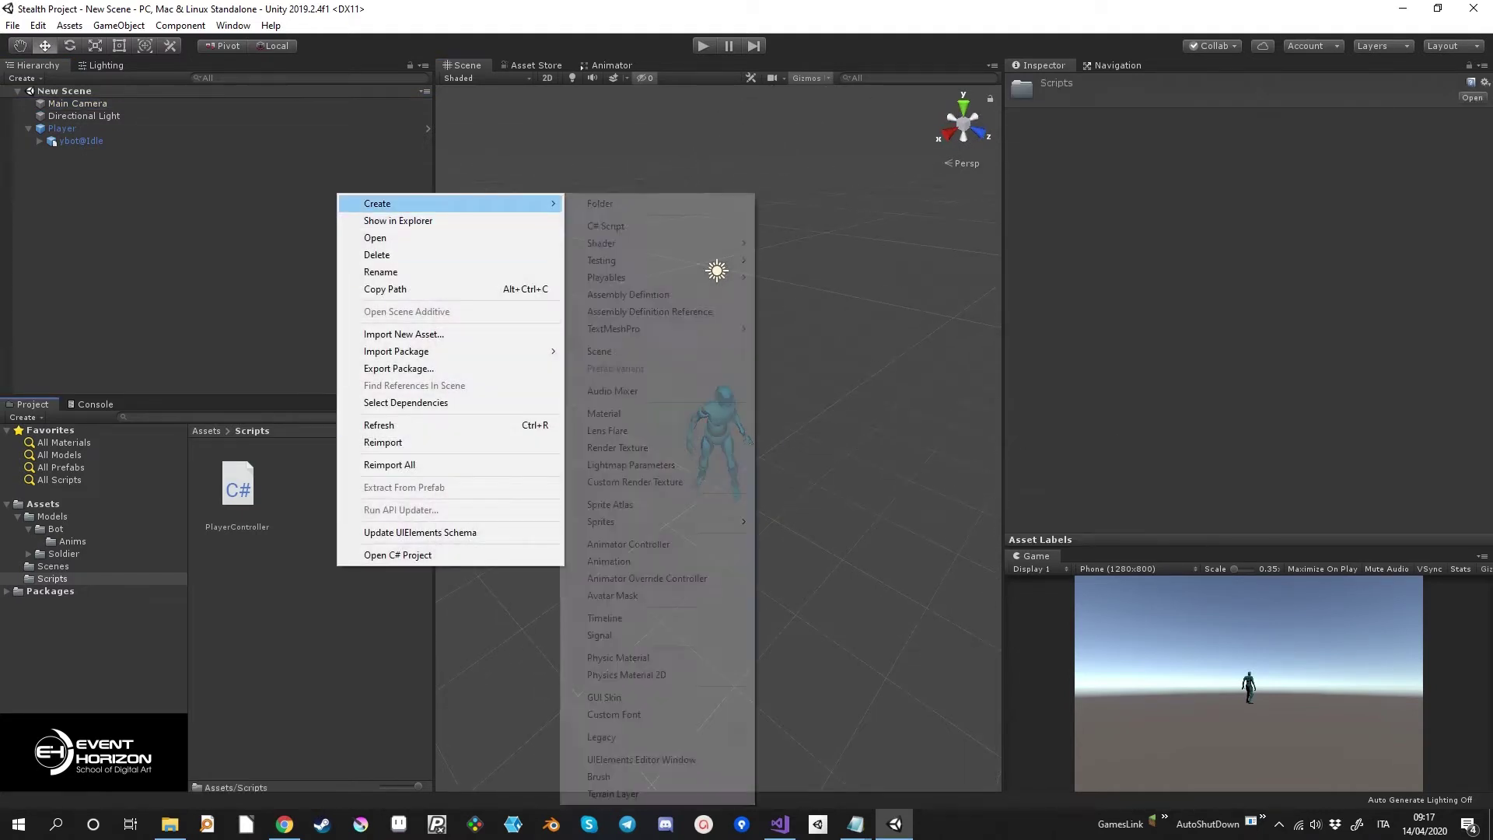
left_click(614, 226)
type("Cont")
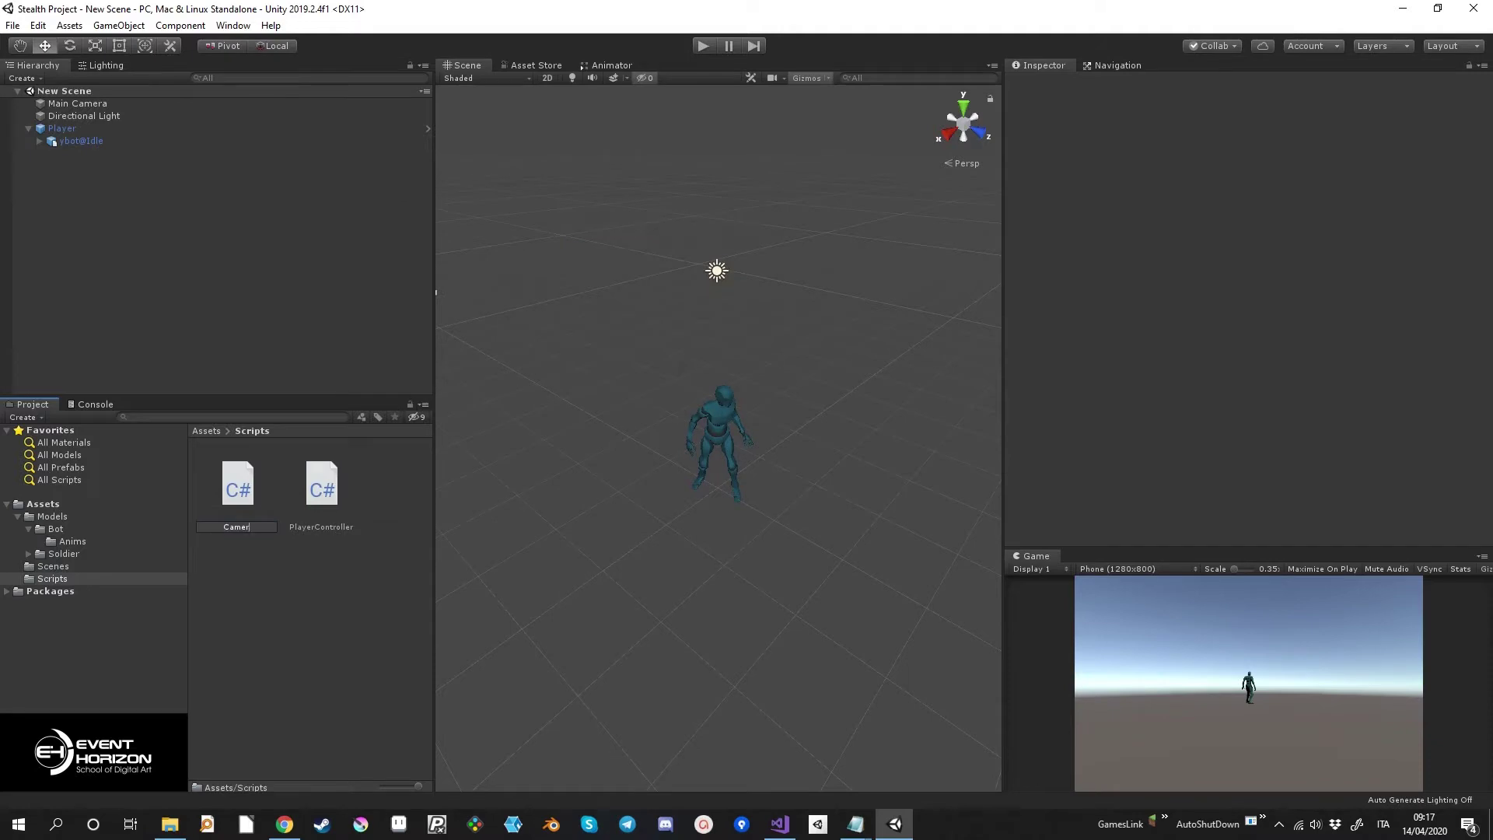
type("roller")
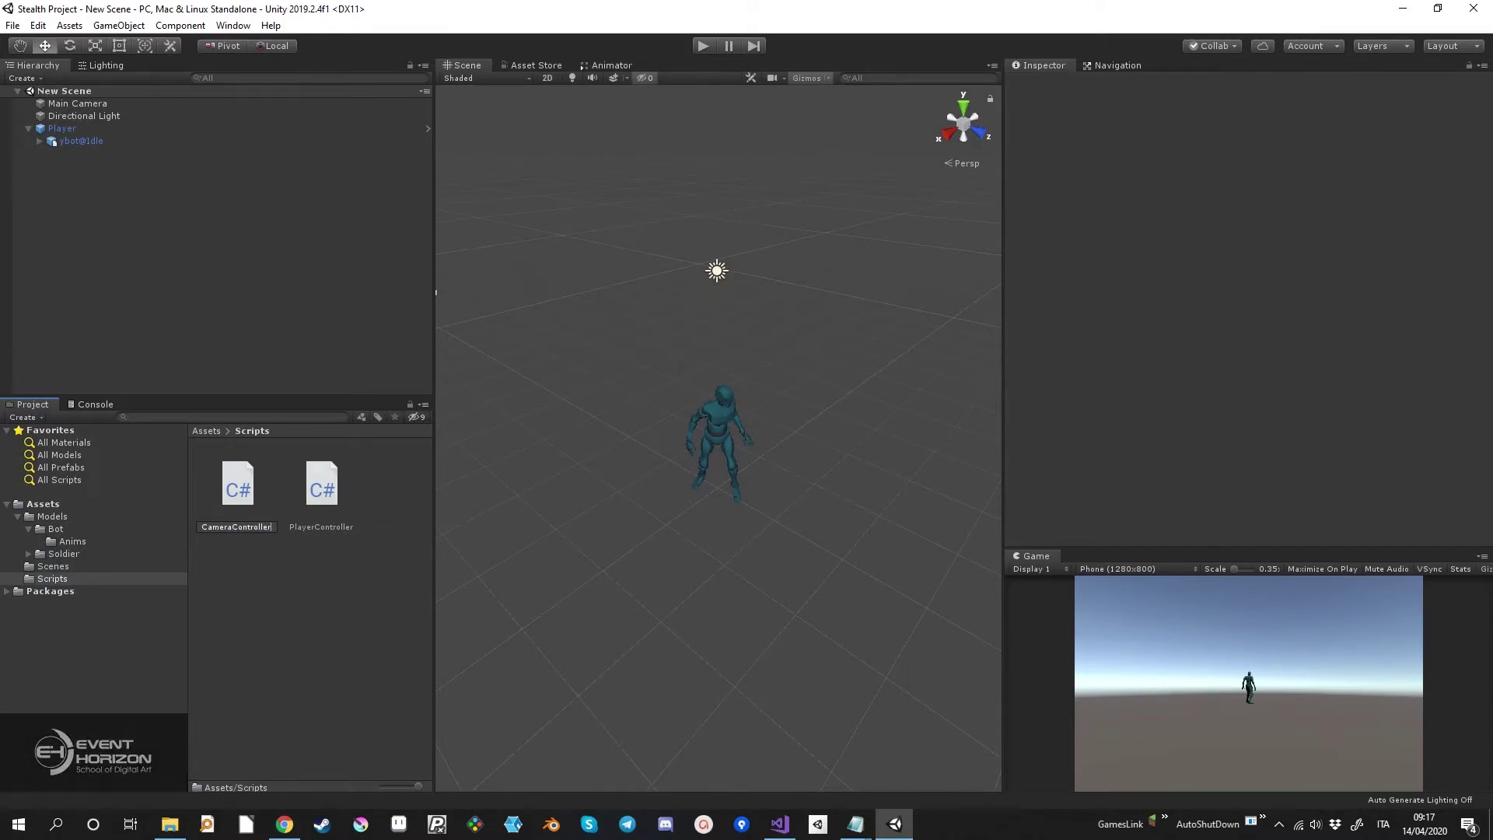
key("Return")
Add CameraController as a component on Main Camera and open the script in Visual Studio.
double_click(237, 484)
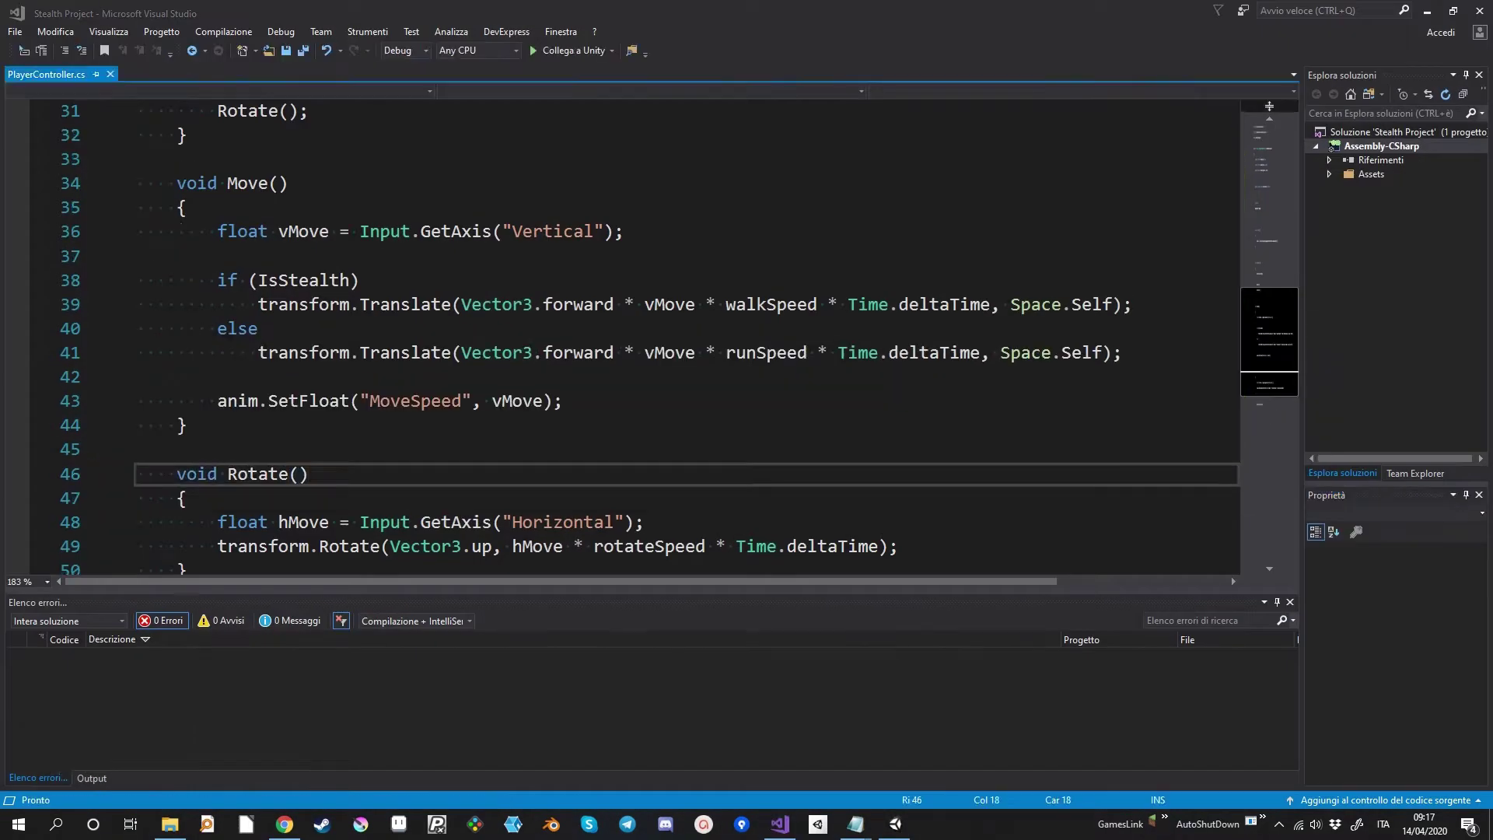
key("alt+Tab")
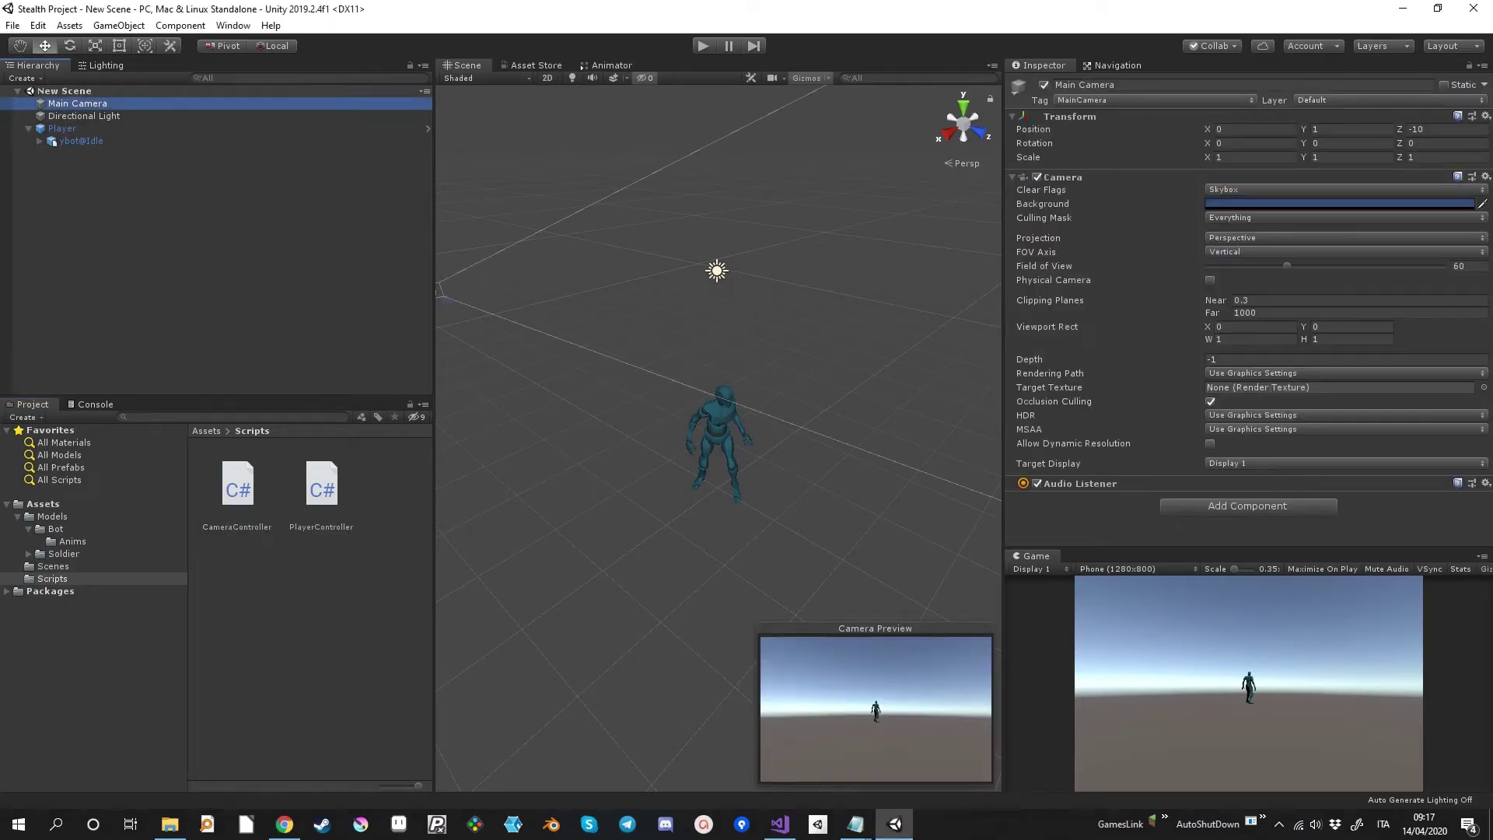
left_click_drag(237, 484, 1244, 498)
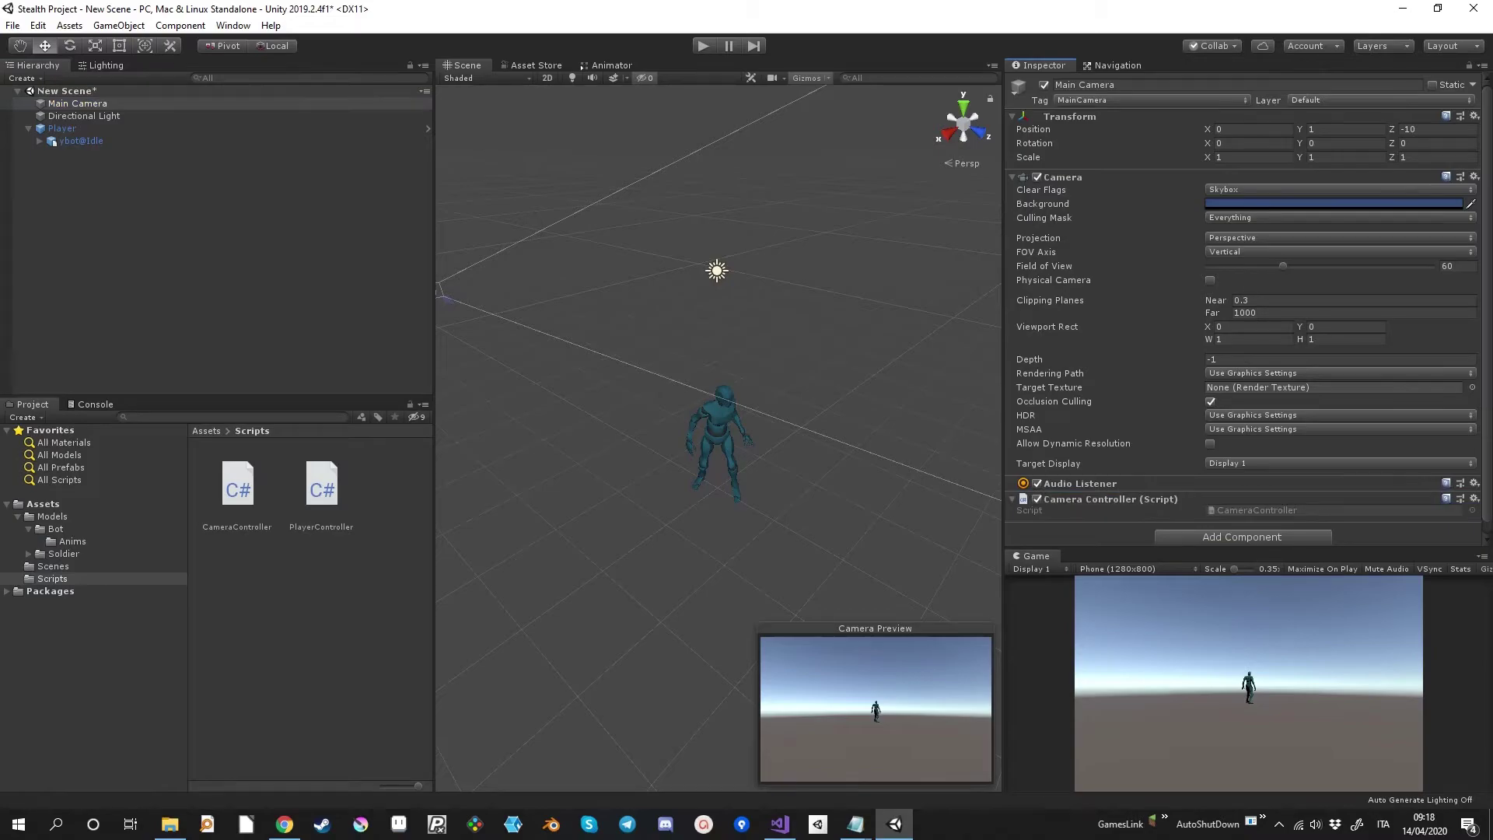
double_click(238, 484)
Add 'public float followSpeed = 3;' on a new line at the top of the CameraController class.
left_click(148, 232)
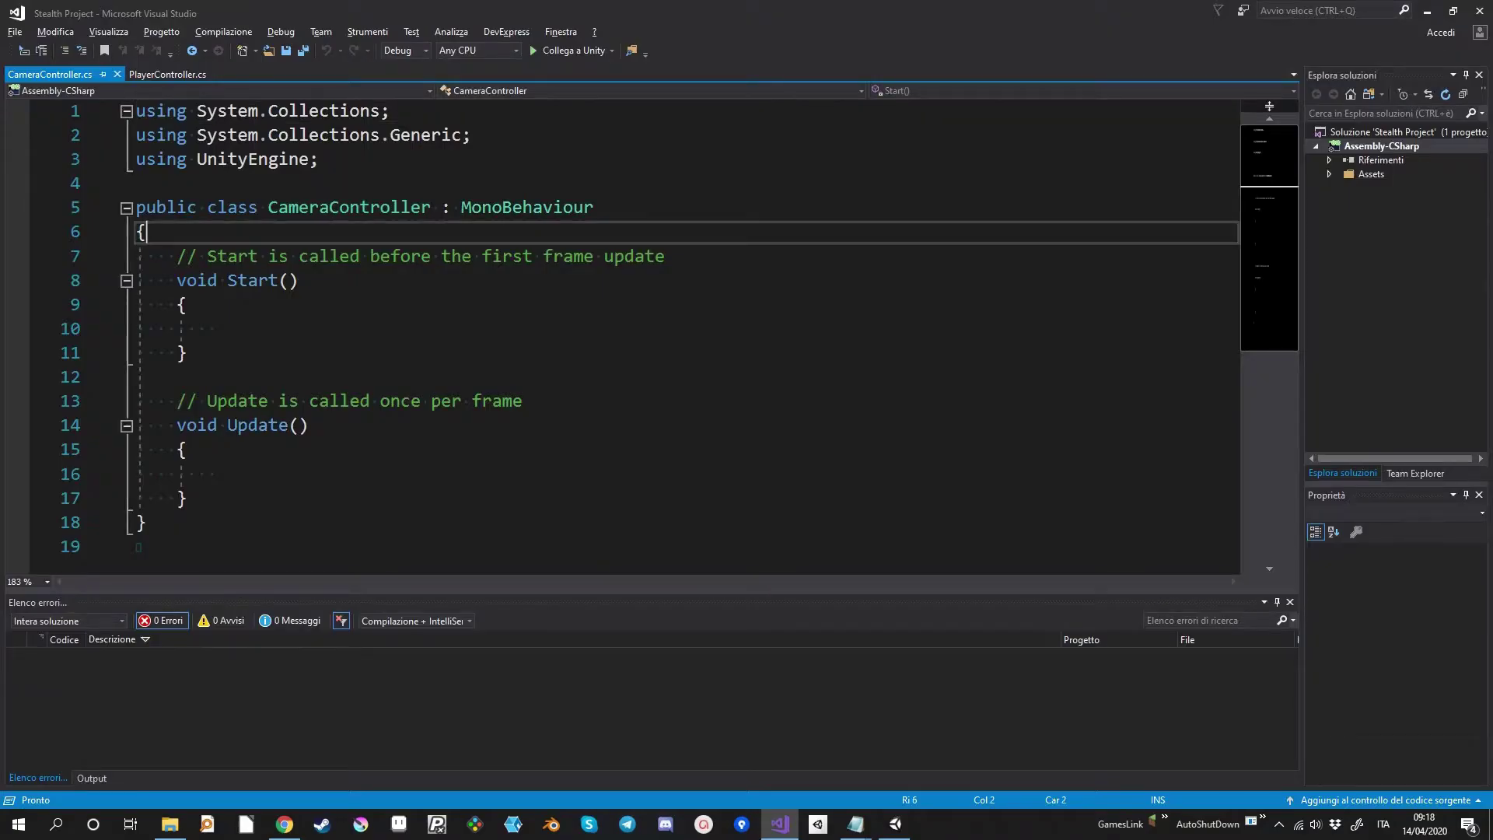
key("Return")
key("Return")
key("Up")
Finish the 'public float followSpeed = 3;' field and delete the Start comment line.
type("p")
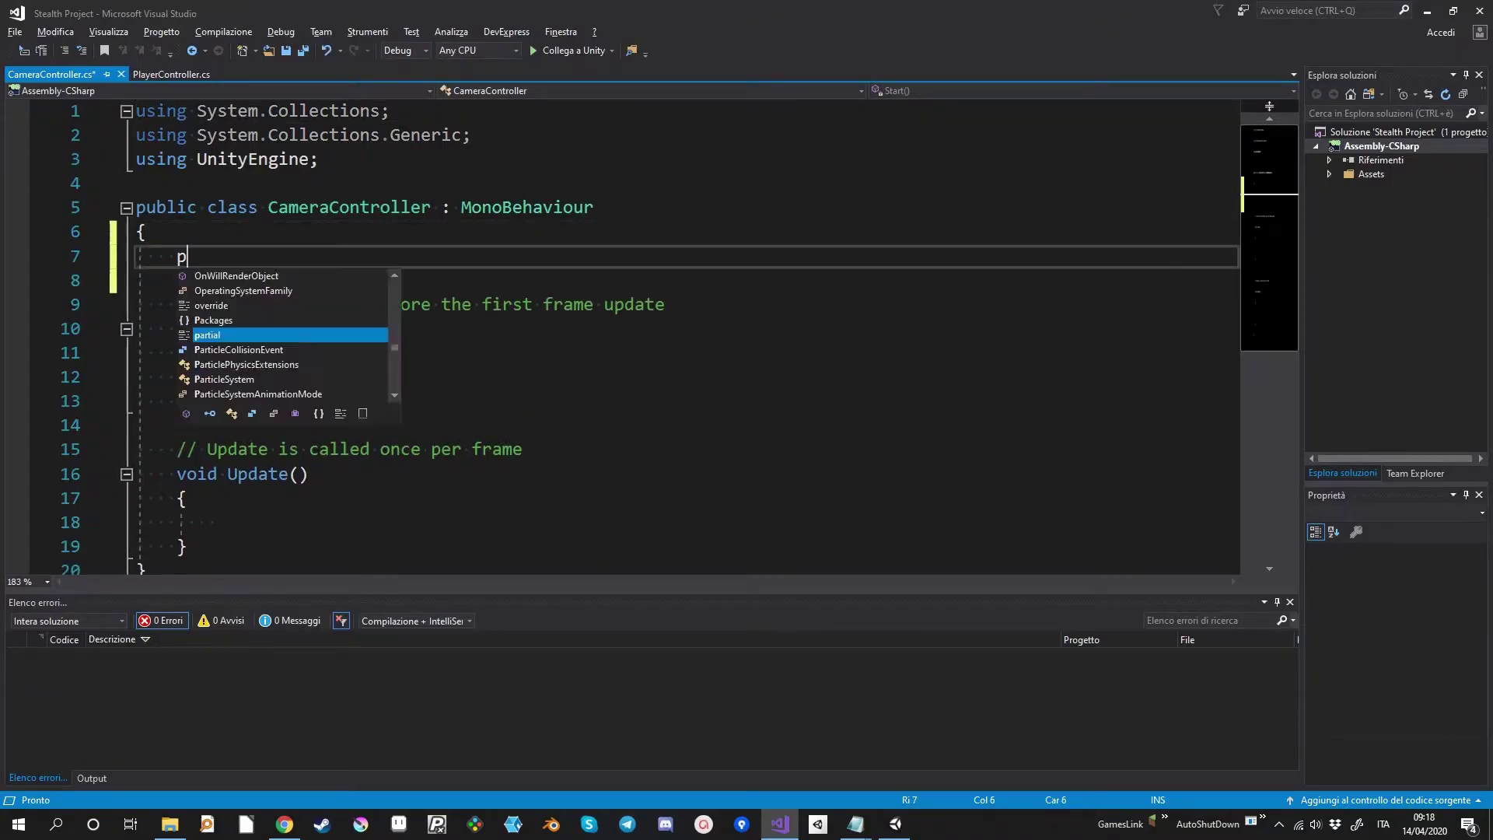
type("ublic float followSpeed = 3;")
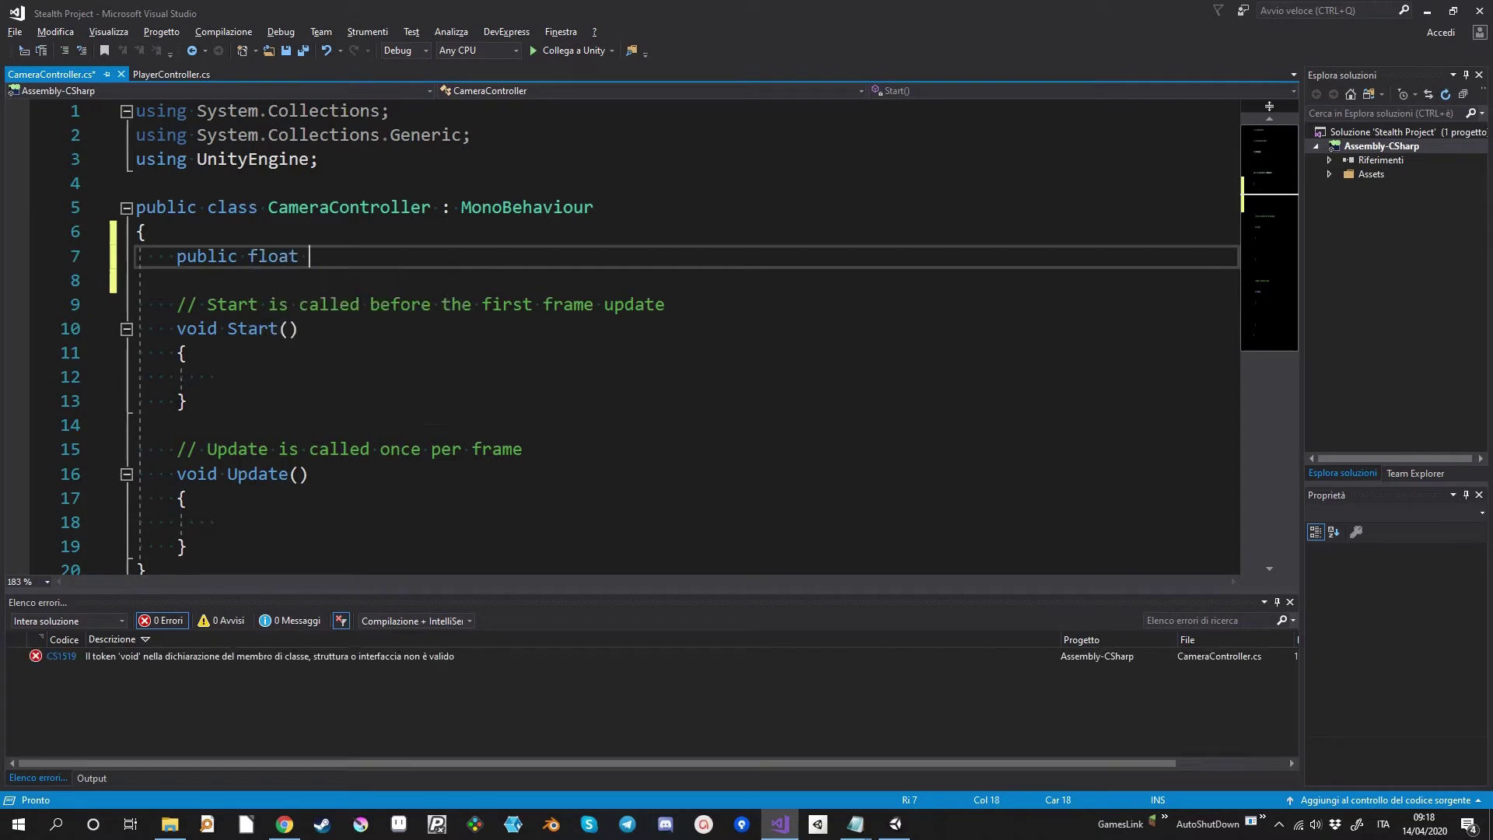
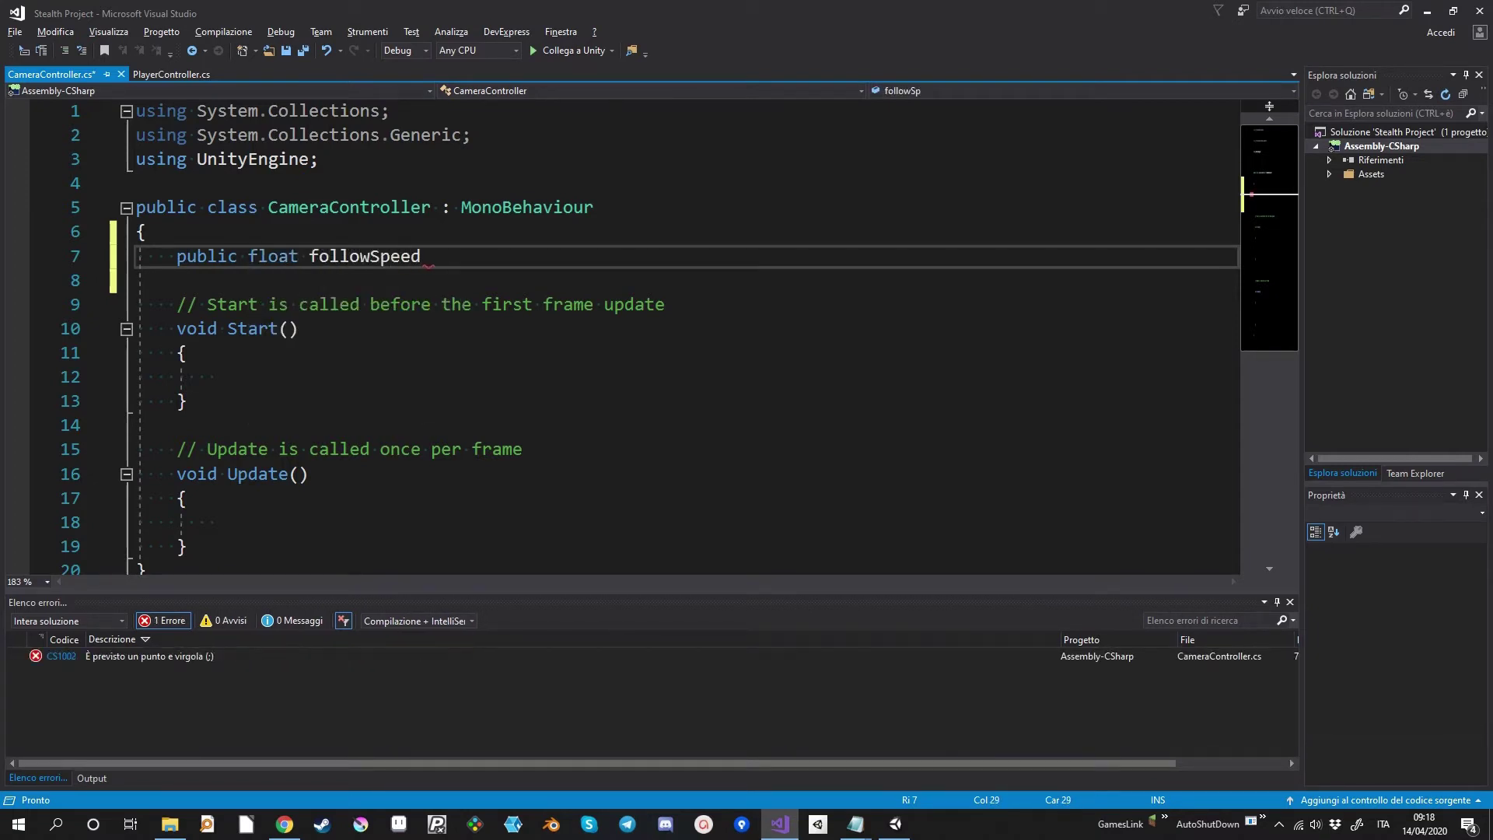
Add 'public float followSpeed = 3;' on a new line at the top of the CameraController class.
Finish the 'public float followSpeed = 3;' field and delete the Start comment line.
type("3;")
key("ctrl+s")
key("Down")
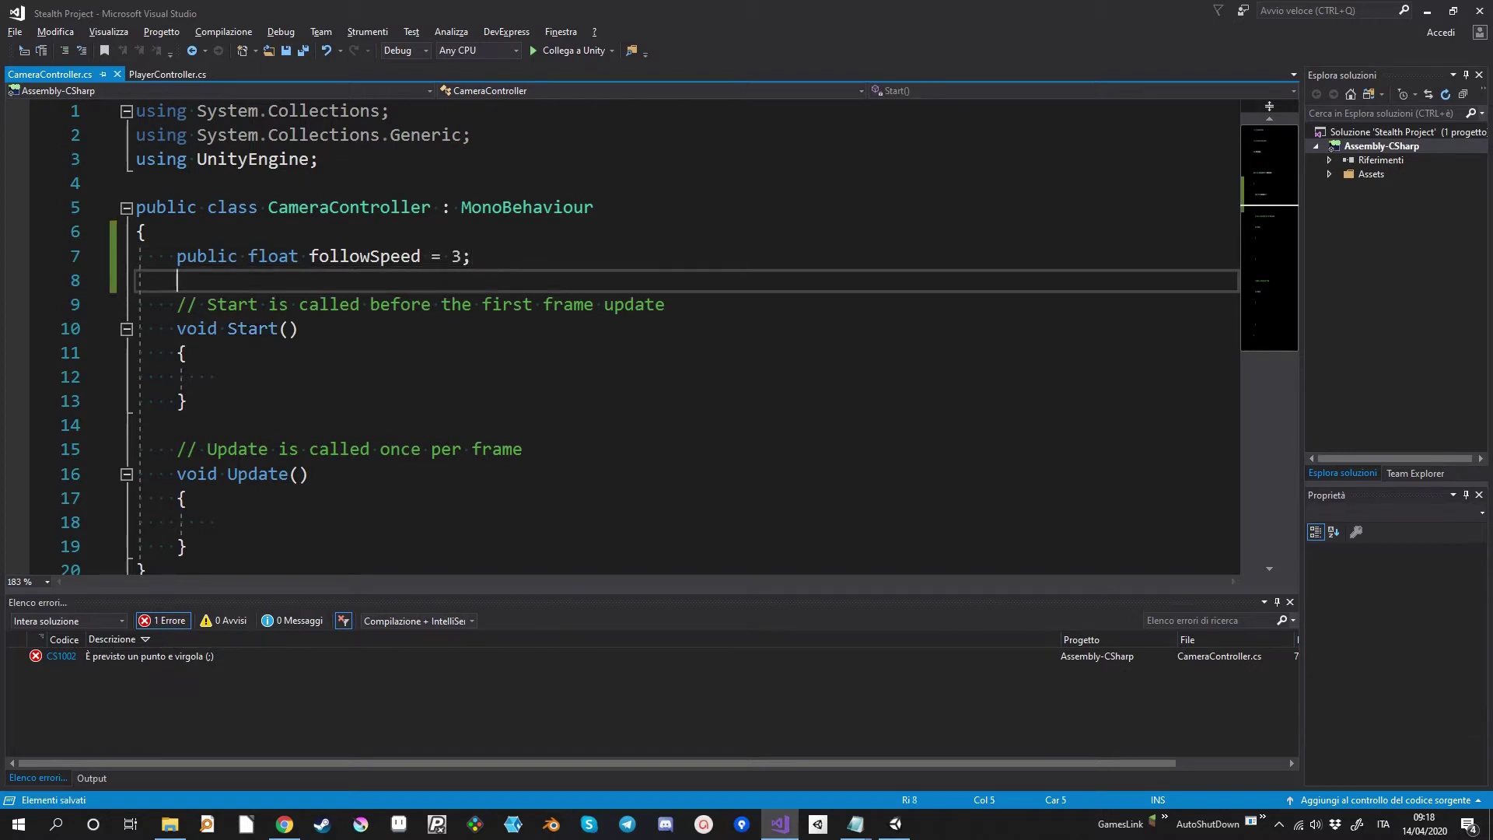
key("Return")
key("Down")
key("shift+End")
key("Delete")
key("ctrl+s")
Insert 'public GameObject target;' on line 7 above followSpeed and save the script.
key("Up")
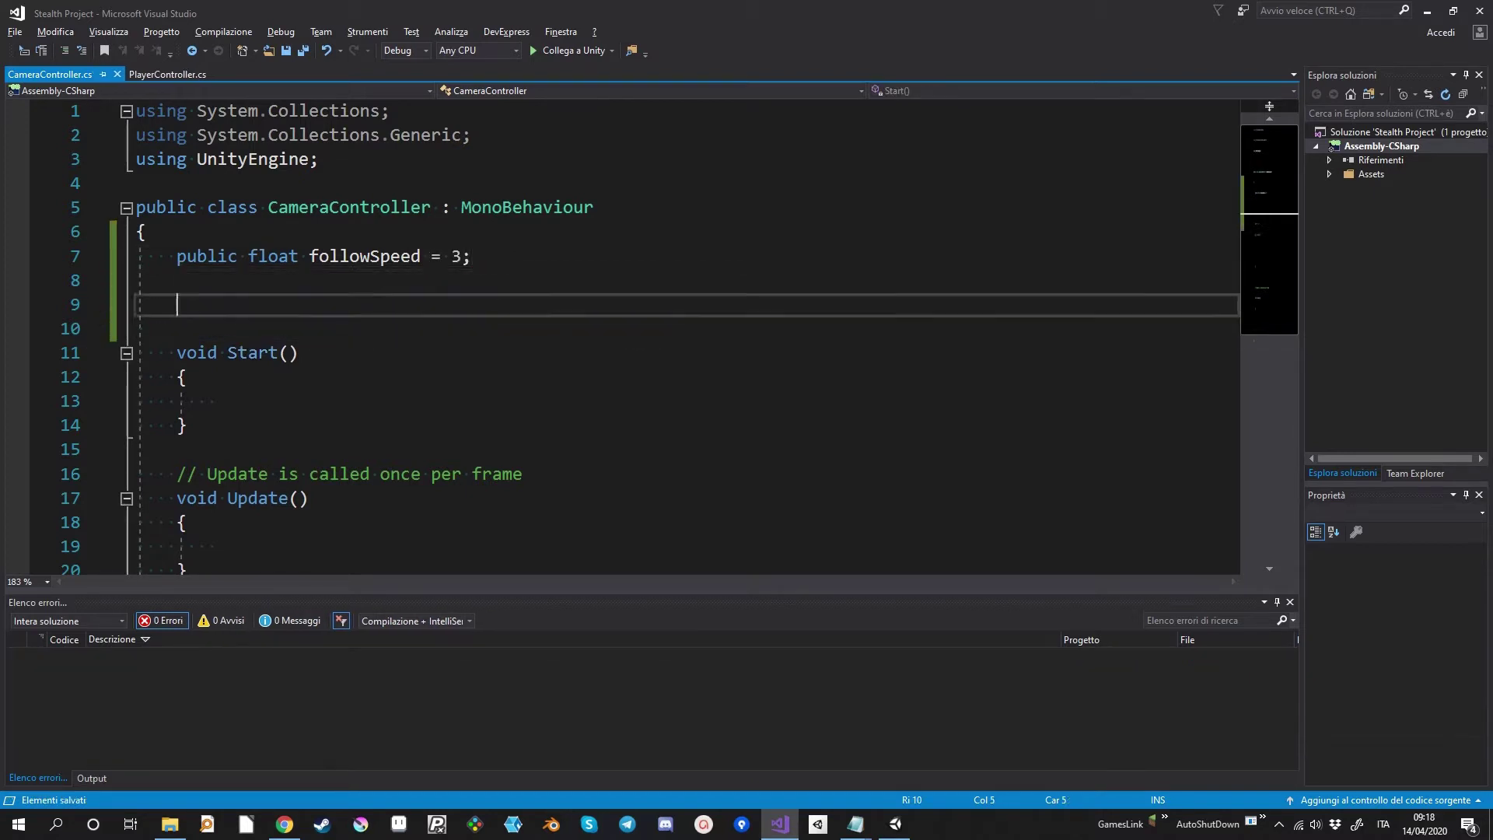
key("Up")
key("Up")
key("Return")
key("Up")
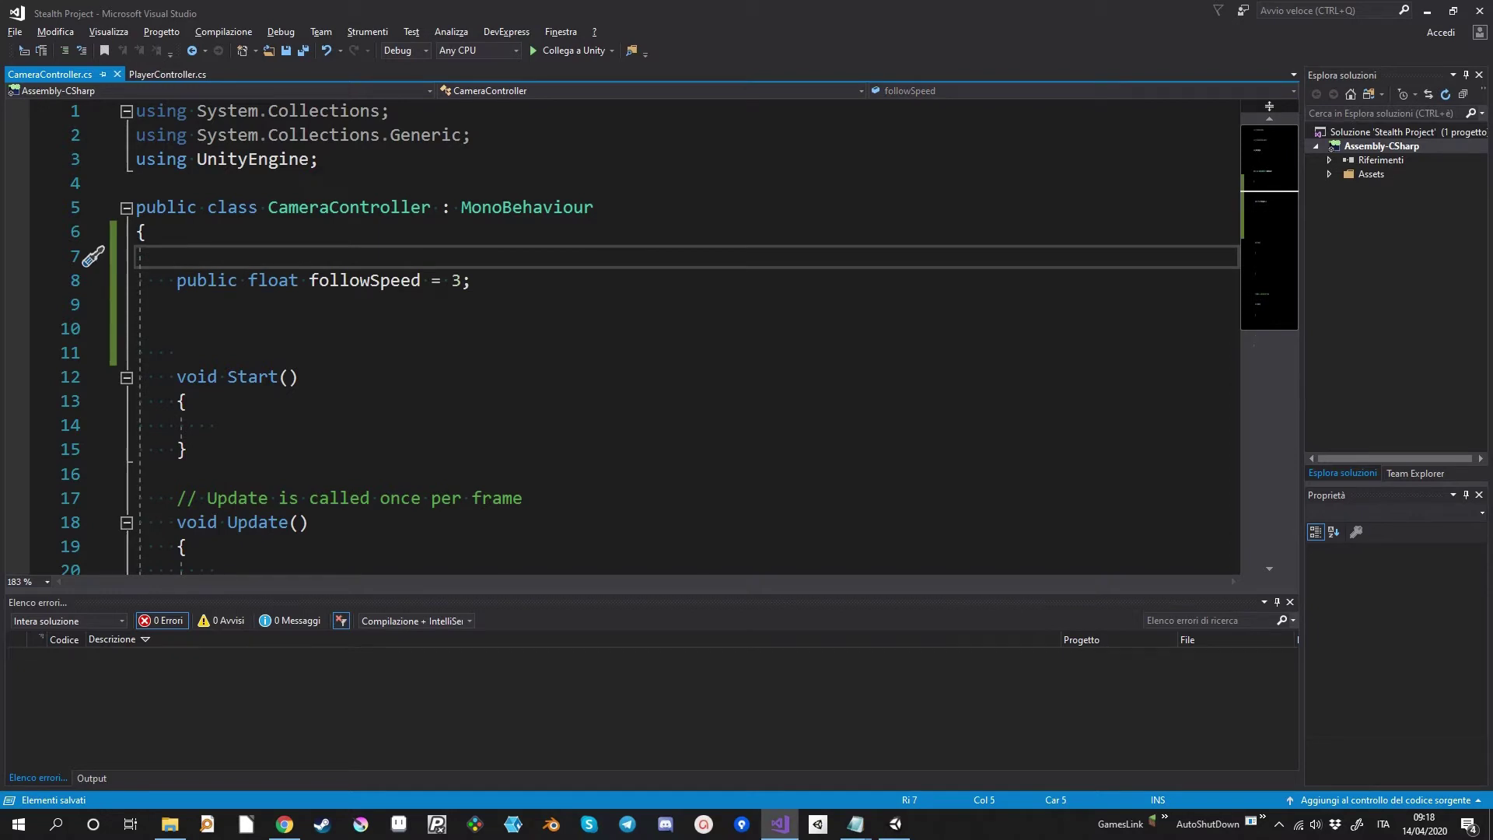
type("public game ")
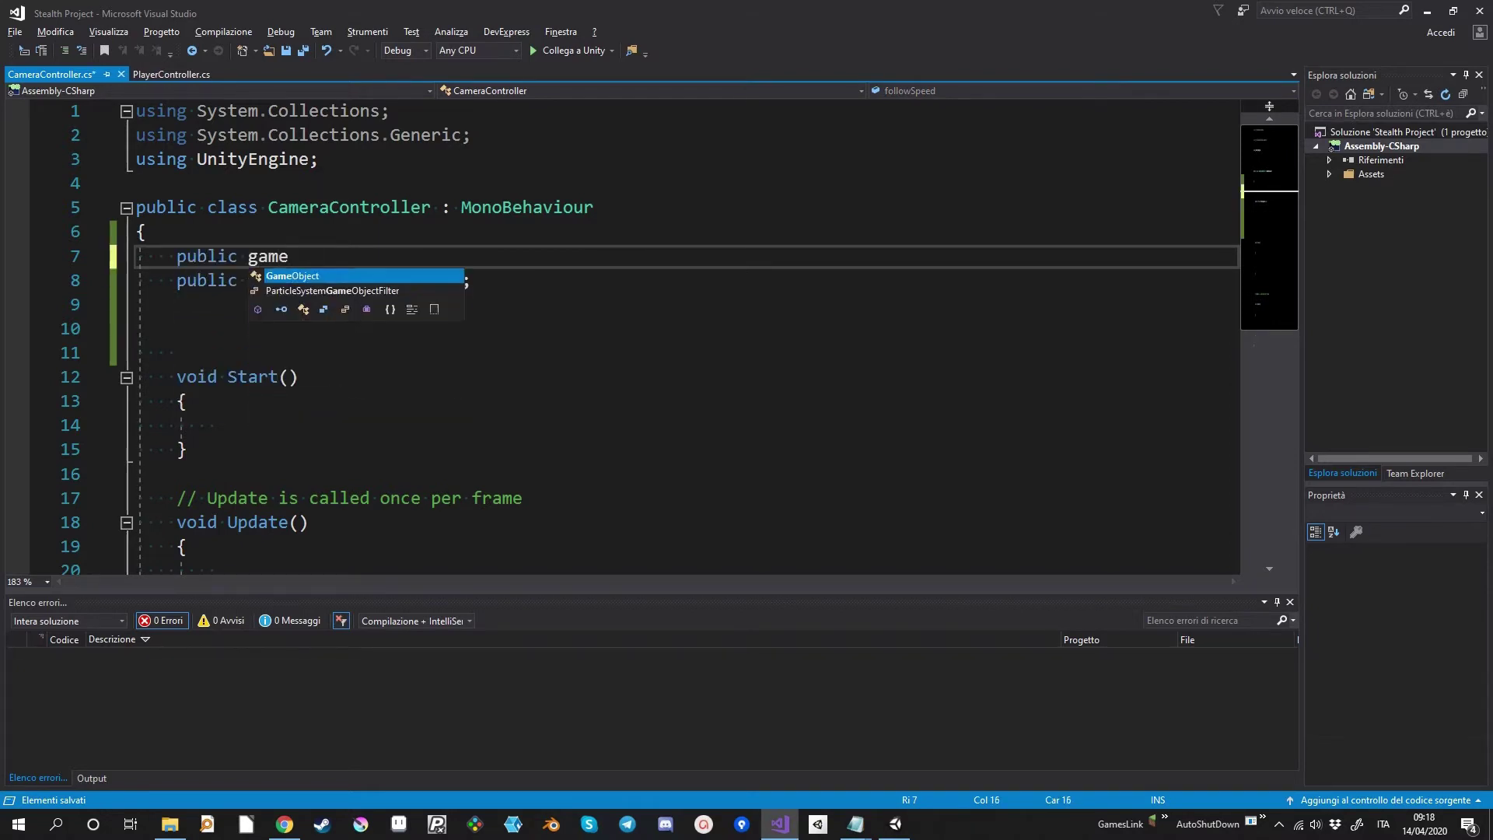
type("target")
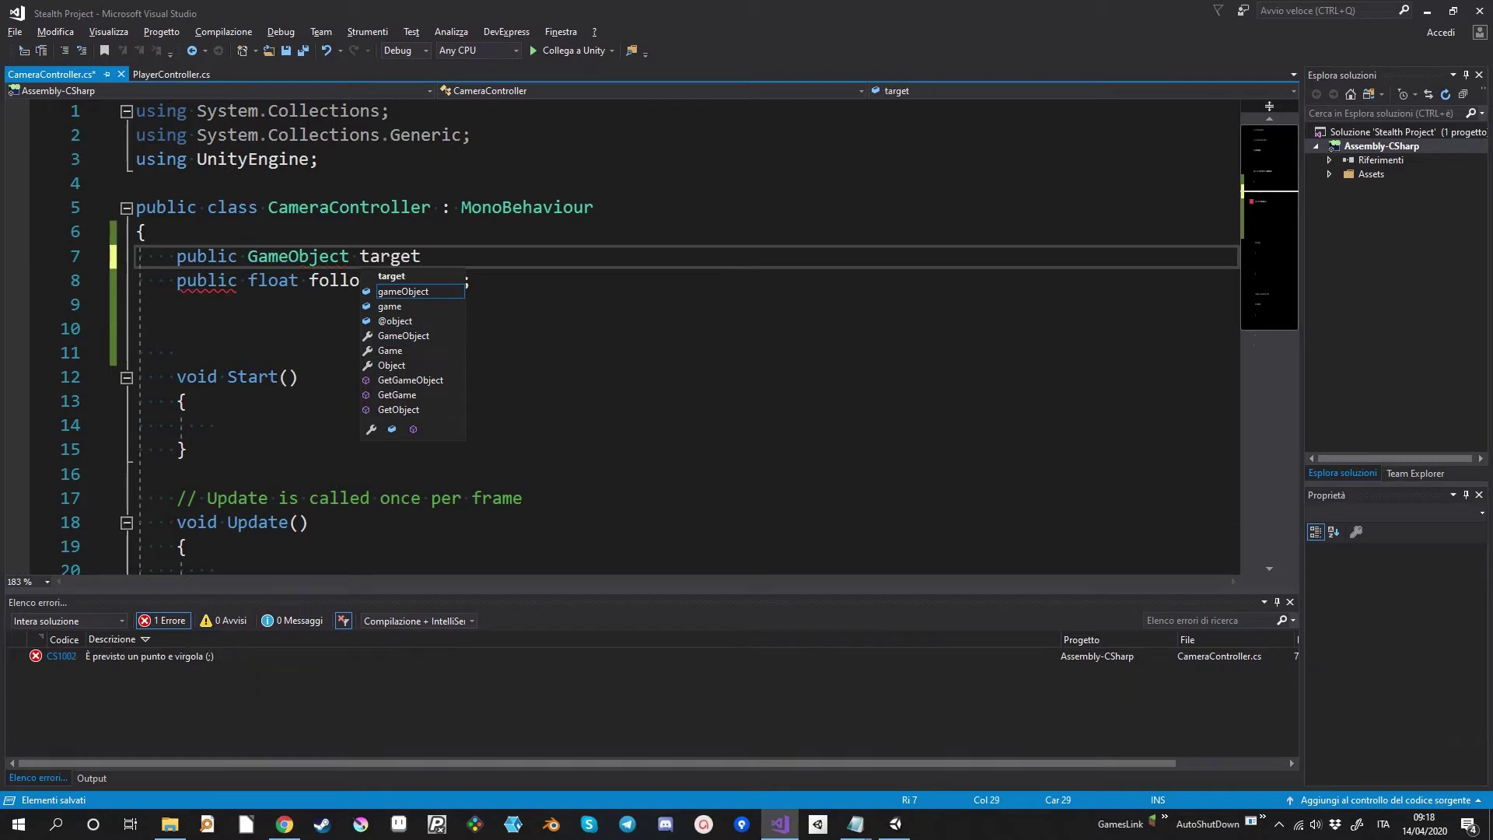
type(";")
key("ctrl+s")
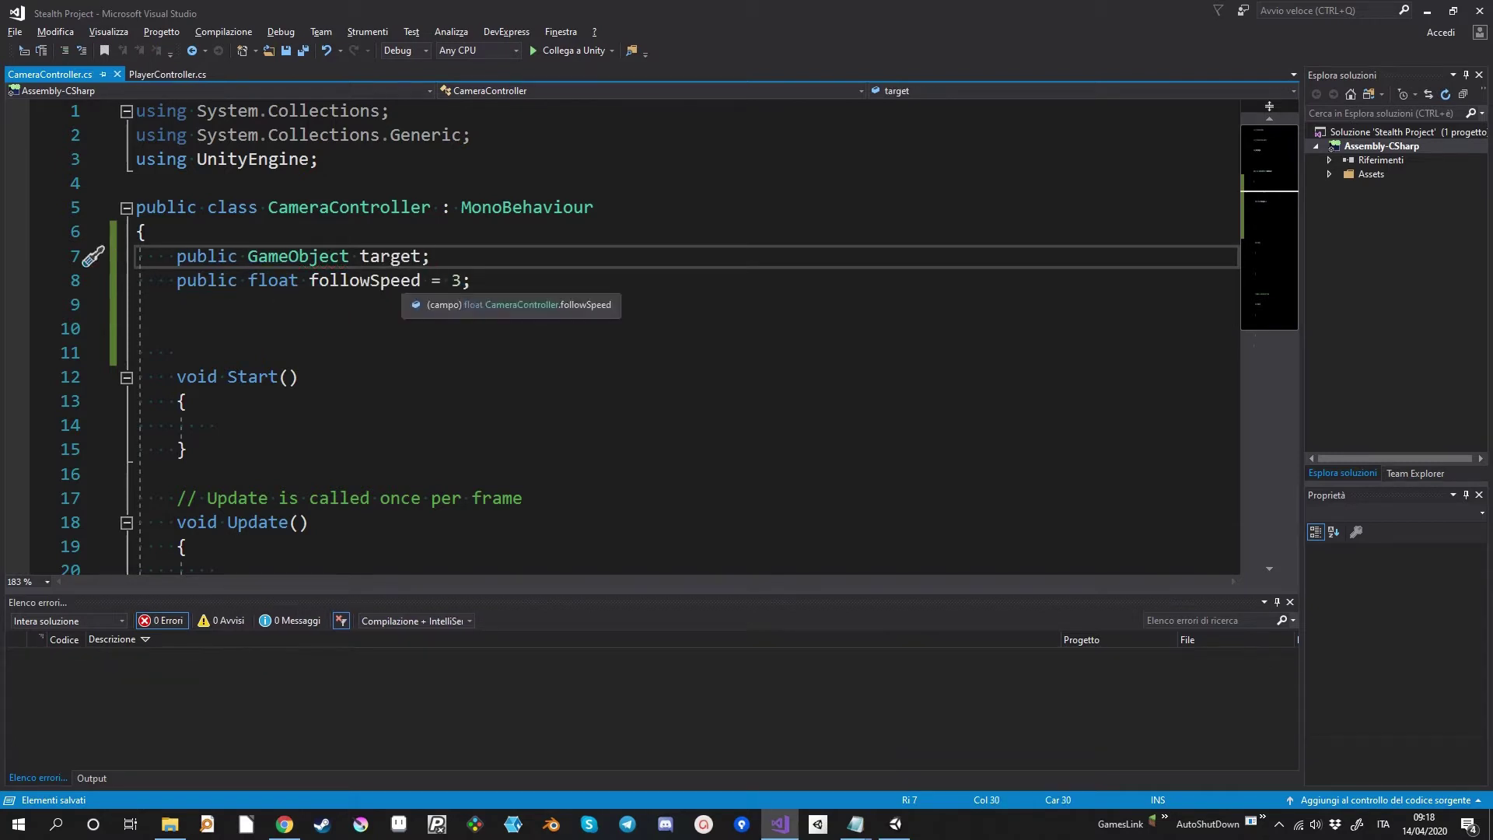
scroll(685, 342, "down", 1)
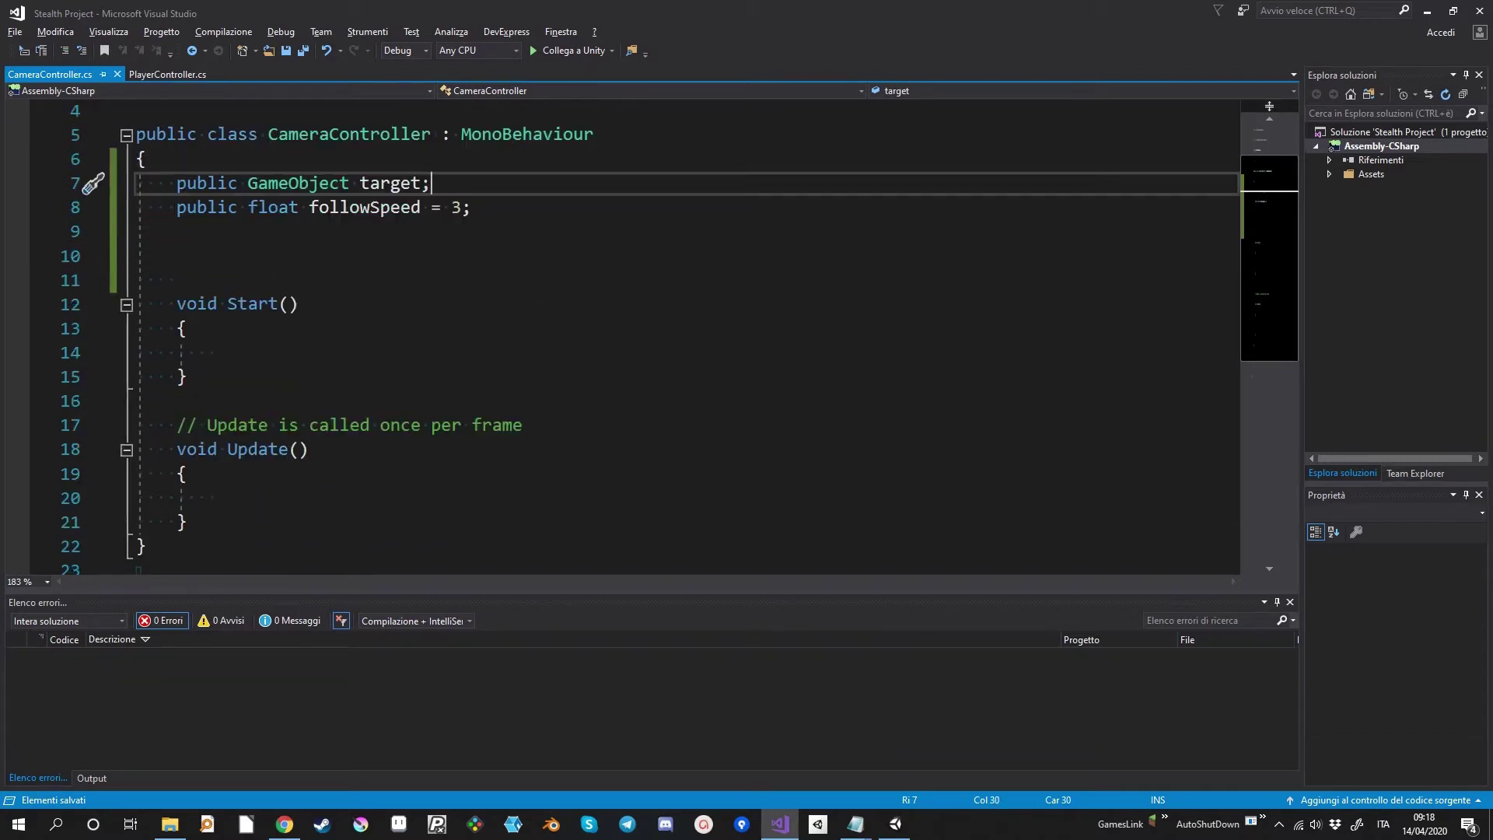
Delete the '// Update is called once per frame' comment and save.
left_click_drag(177, 424, 523, 425)
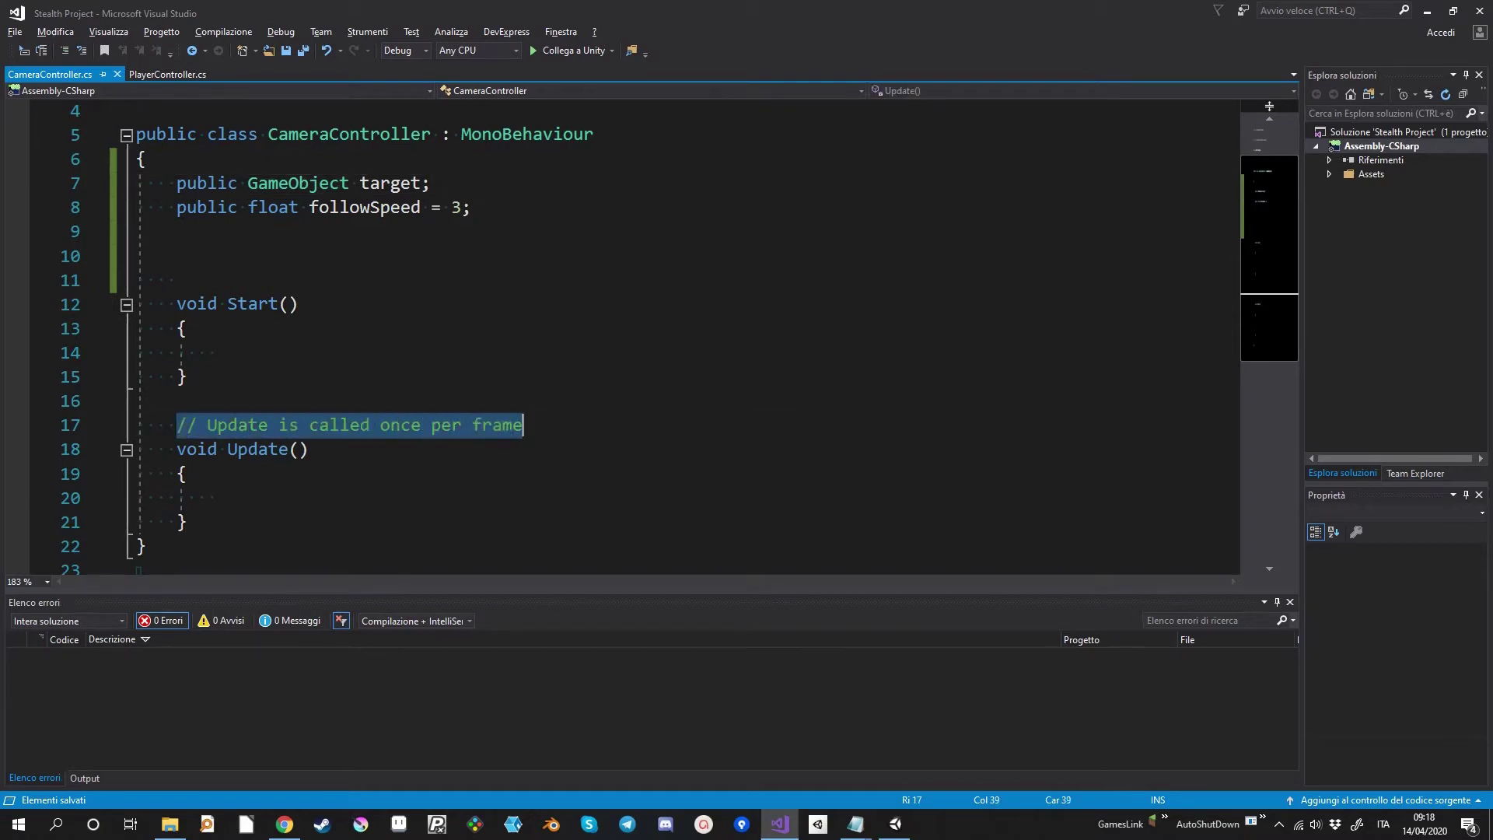
key("BackSpace")
key("ctrl+s")
scroll(622, 335, "down", 1)
scroll(622, 335, "down", 1)
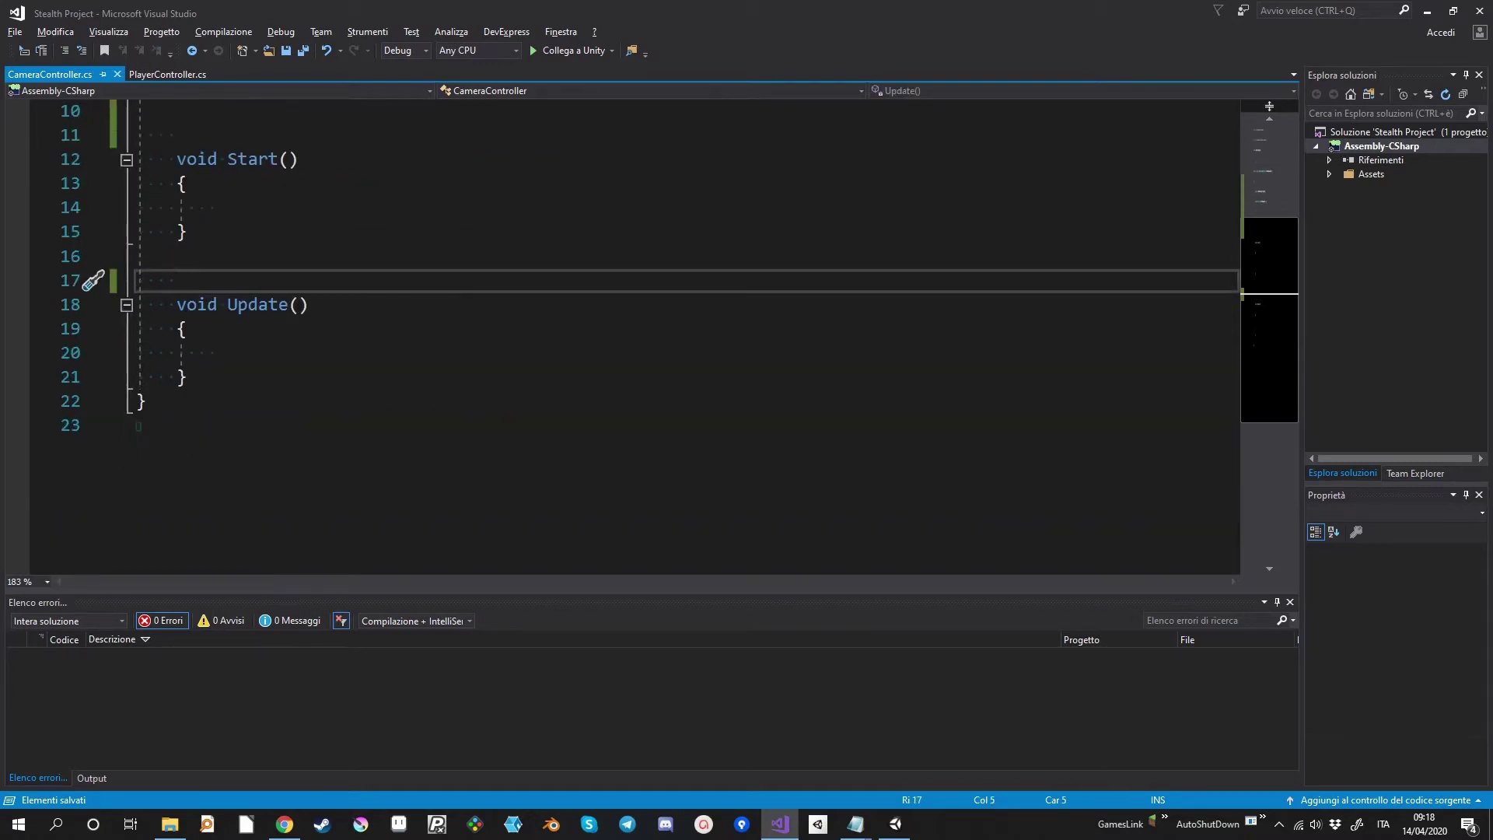
Rename the Update method to LateUpdate via the rename quick action.
left_click(228, 304)
type("Late")
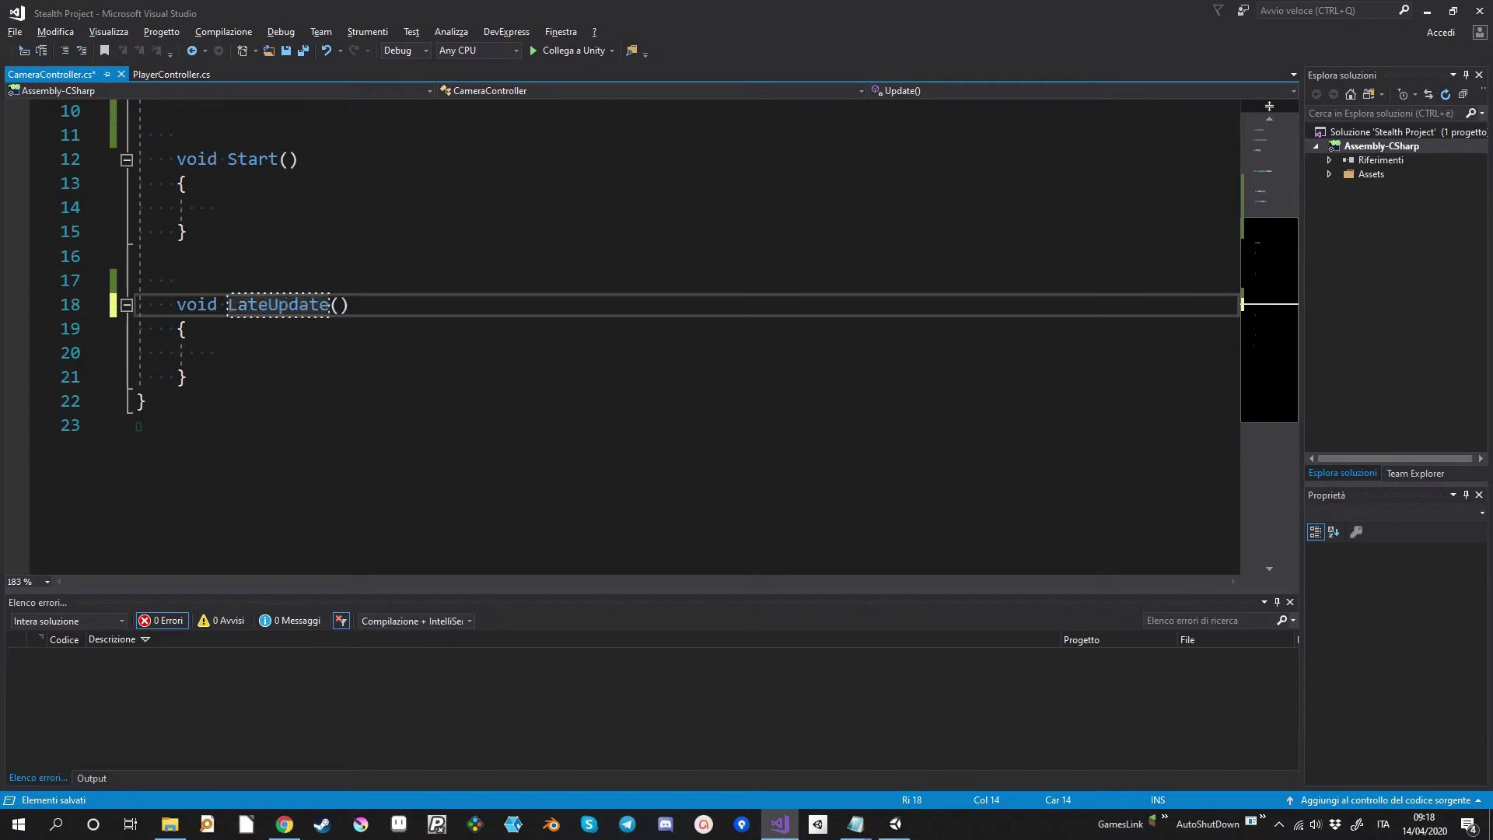
key("ctrl+period")
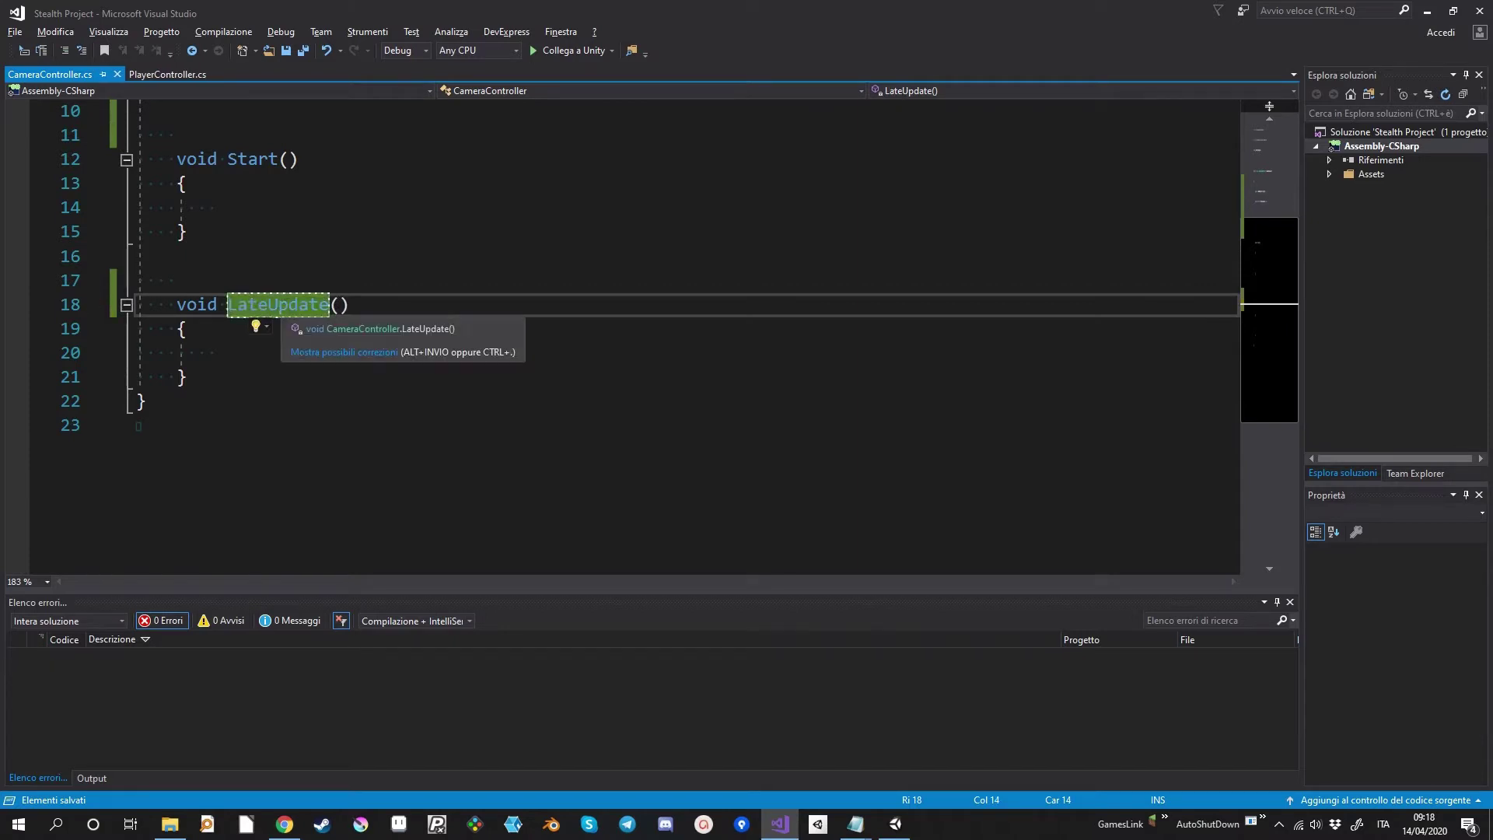
key("Return")
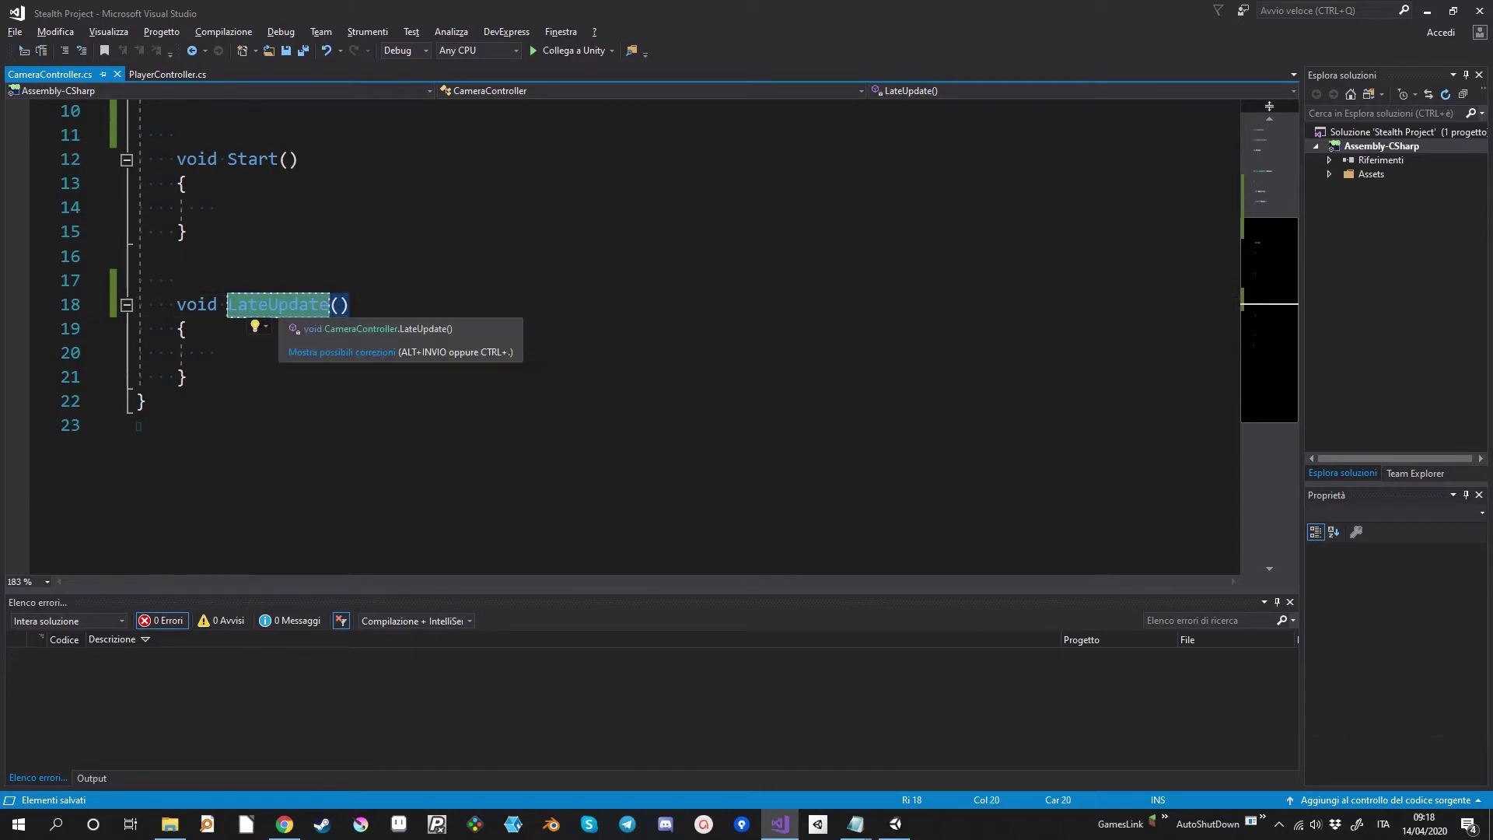
left_click(268, 304)
left_click(310, 305)
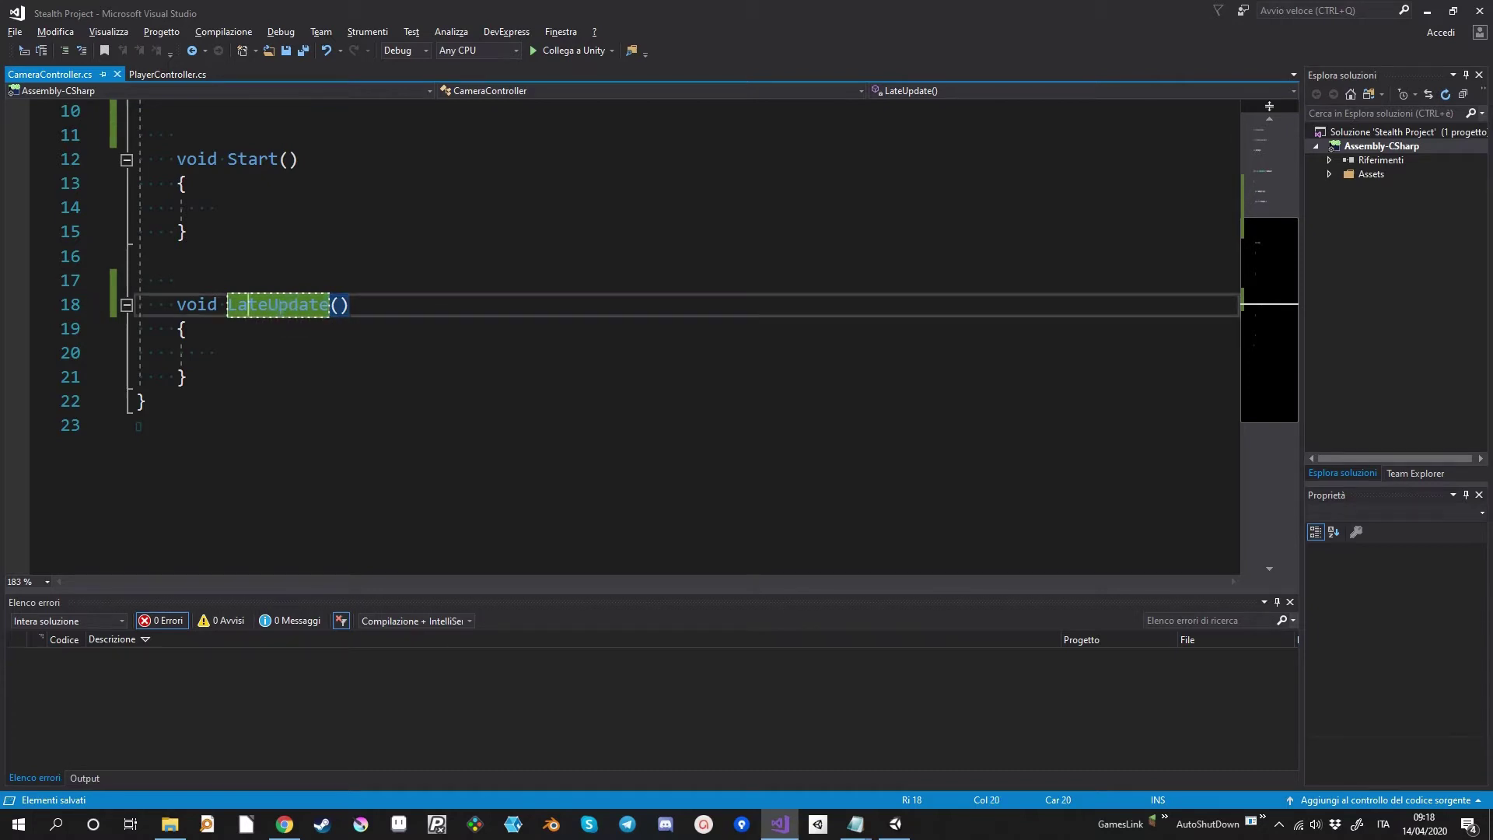
left_click(218, 352)
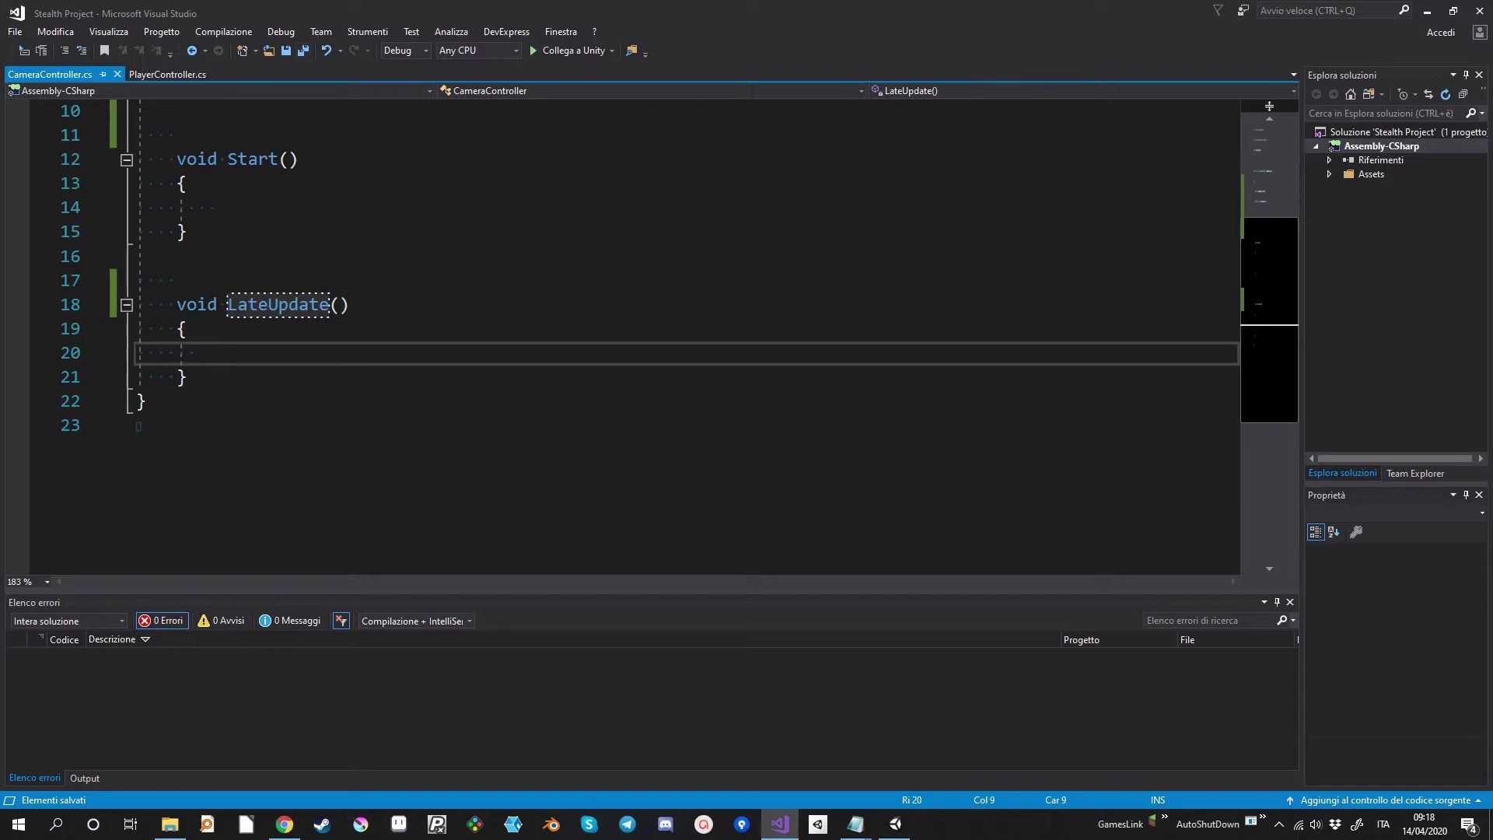
Write 'Vector3 newPosition = target.transform.position;' as the first line of LateUpdate.
type("v")
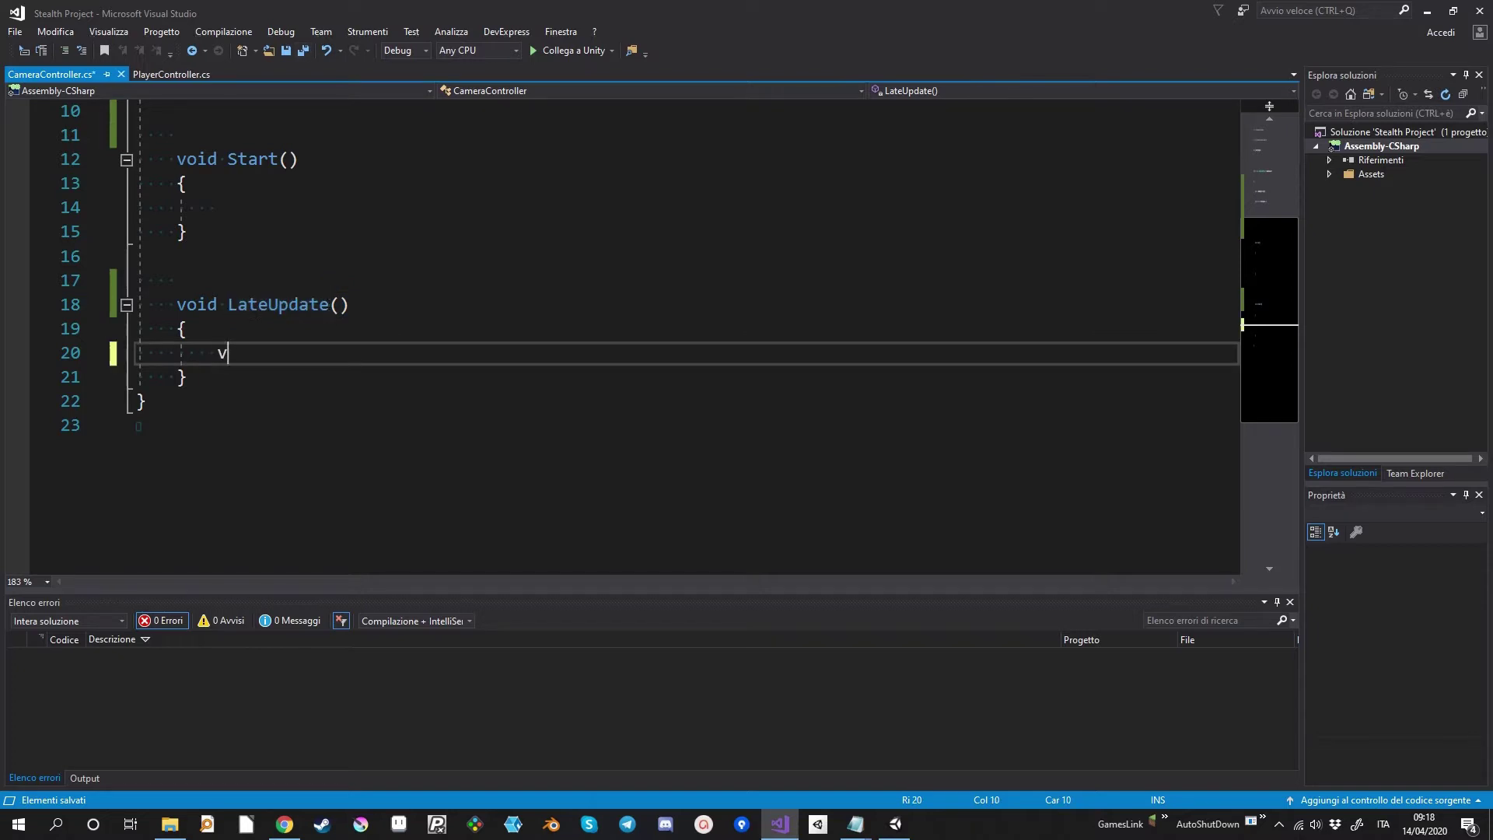
type("ect")
key("Down")
key("Down")
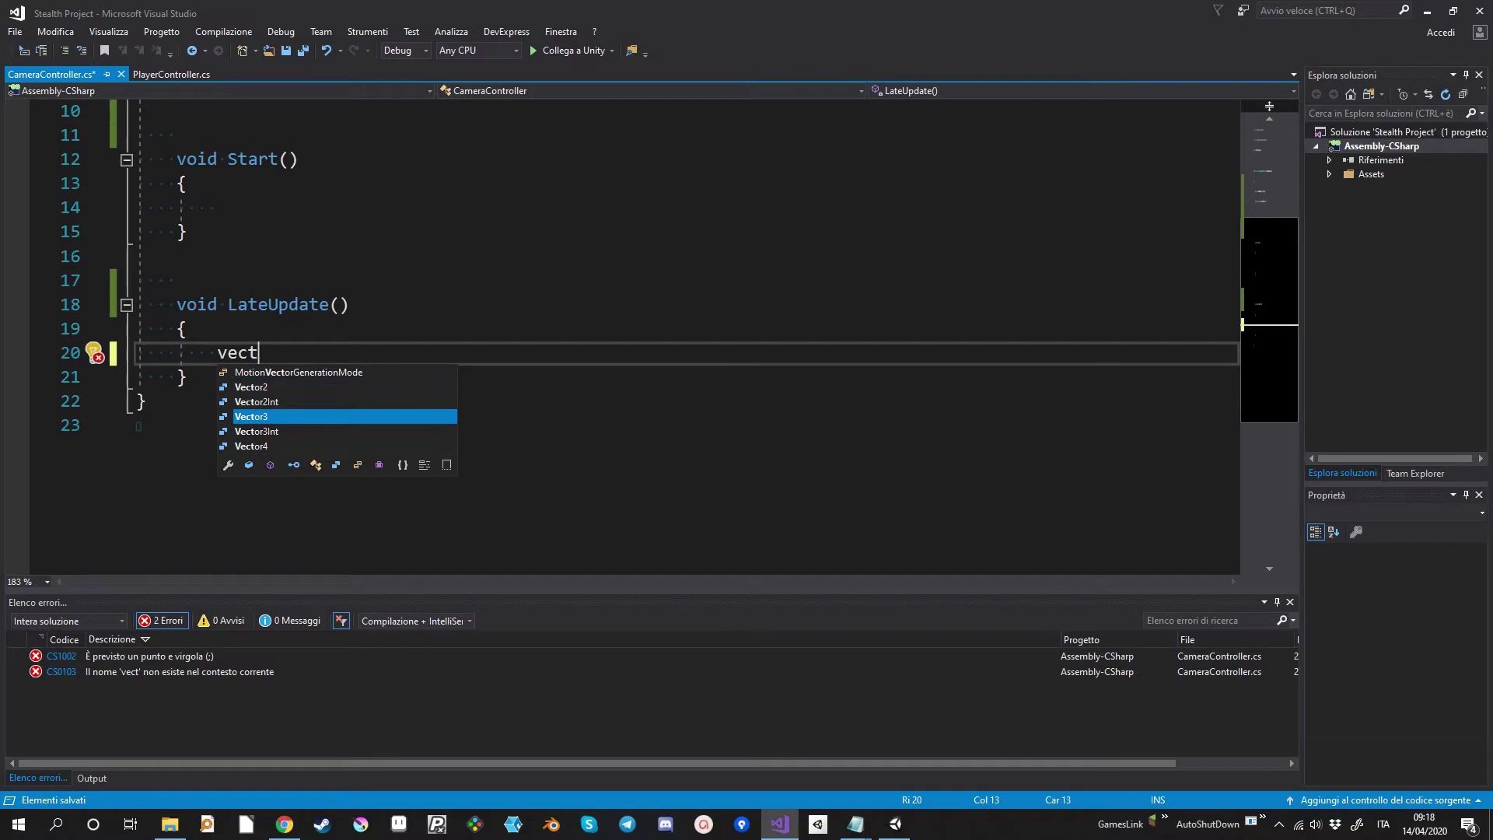
type(".ler")
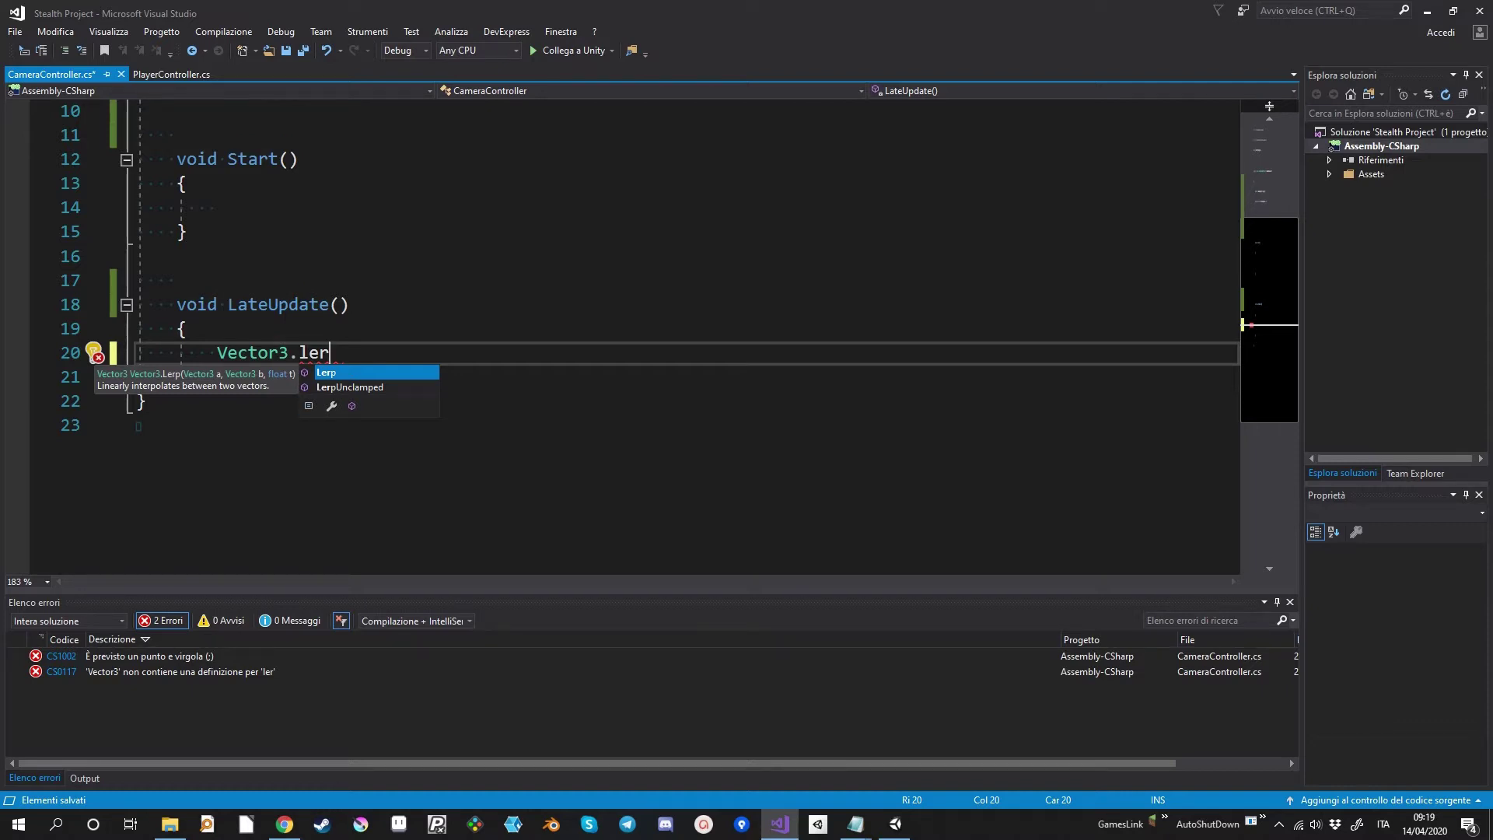
key("Home")
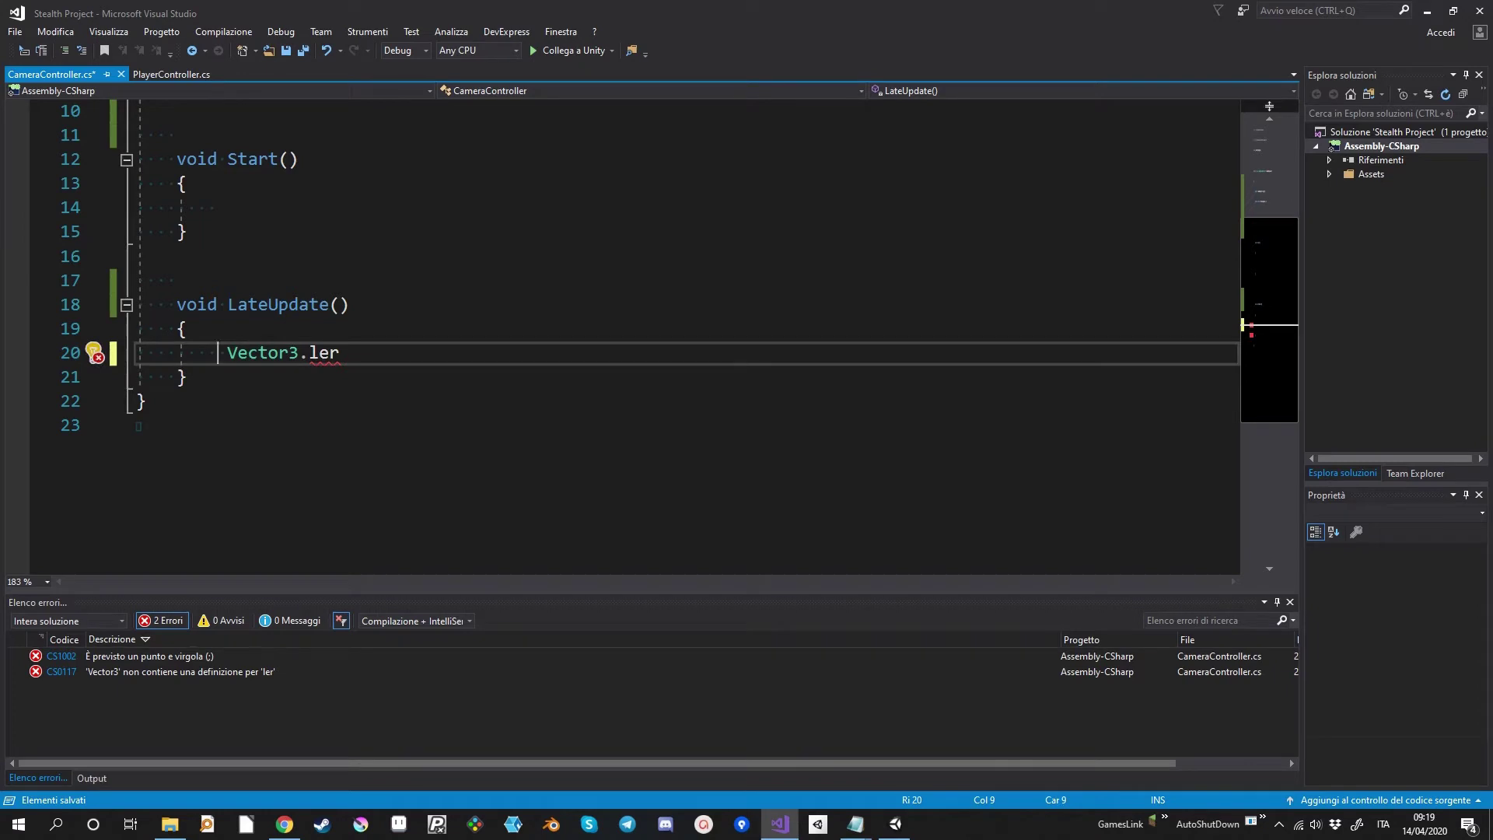
key("BackSpace")
key("BackSpace")
key("BackSpace")
key("BackSpace")
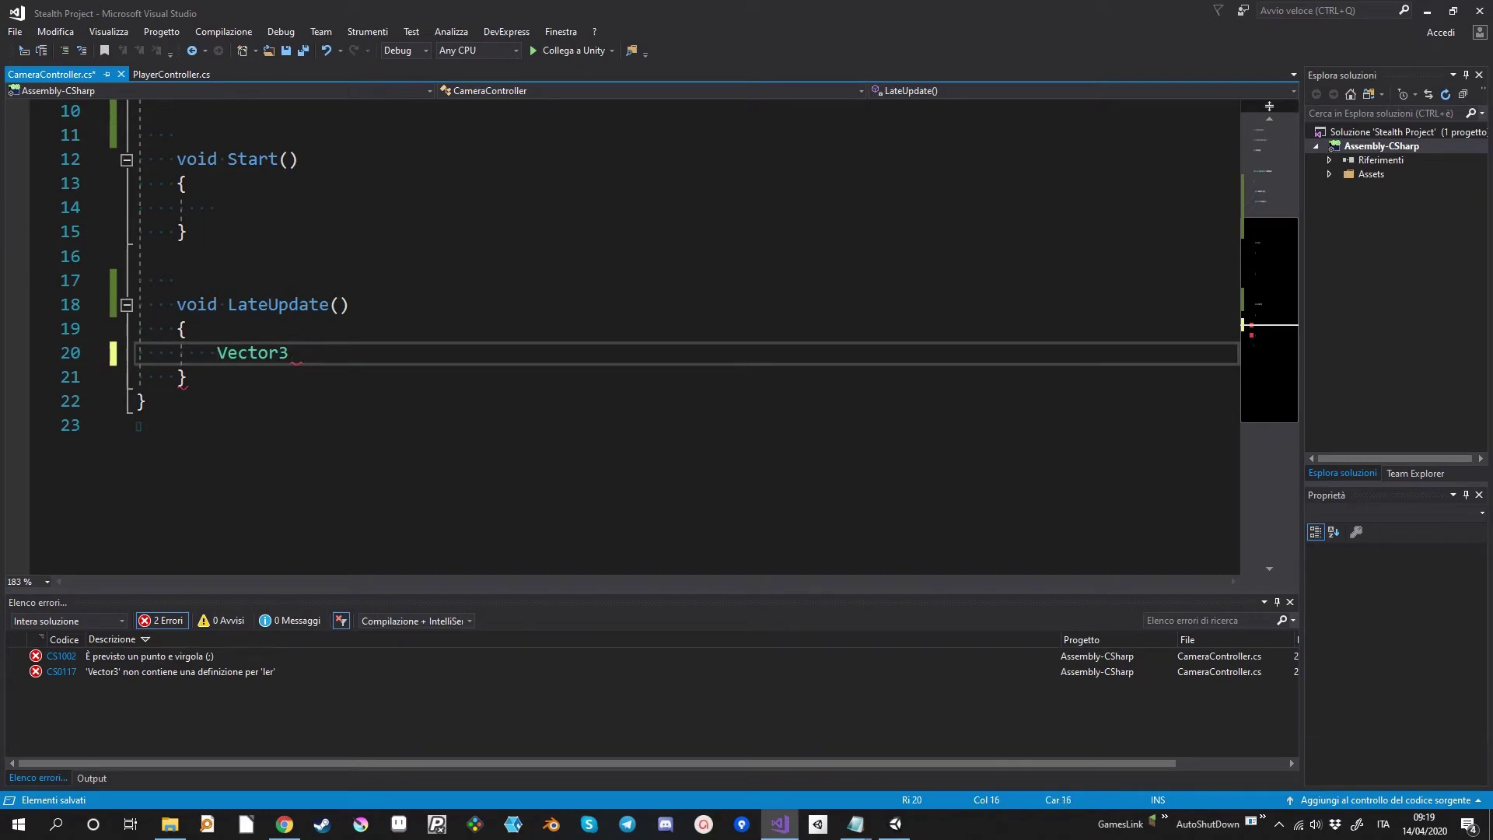
type("newPosi")
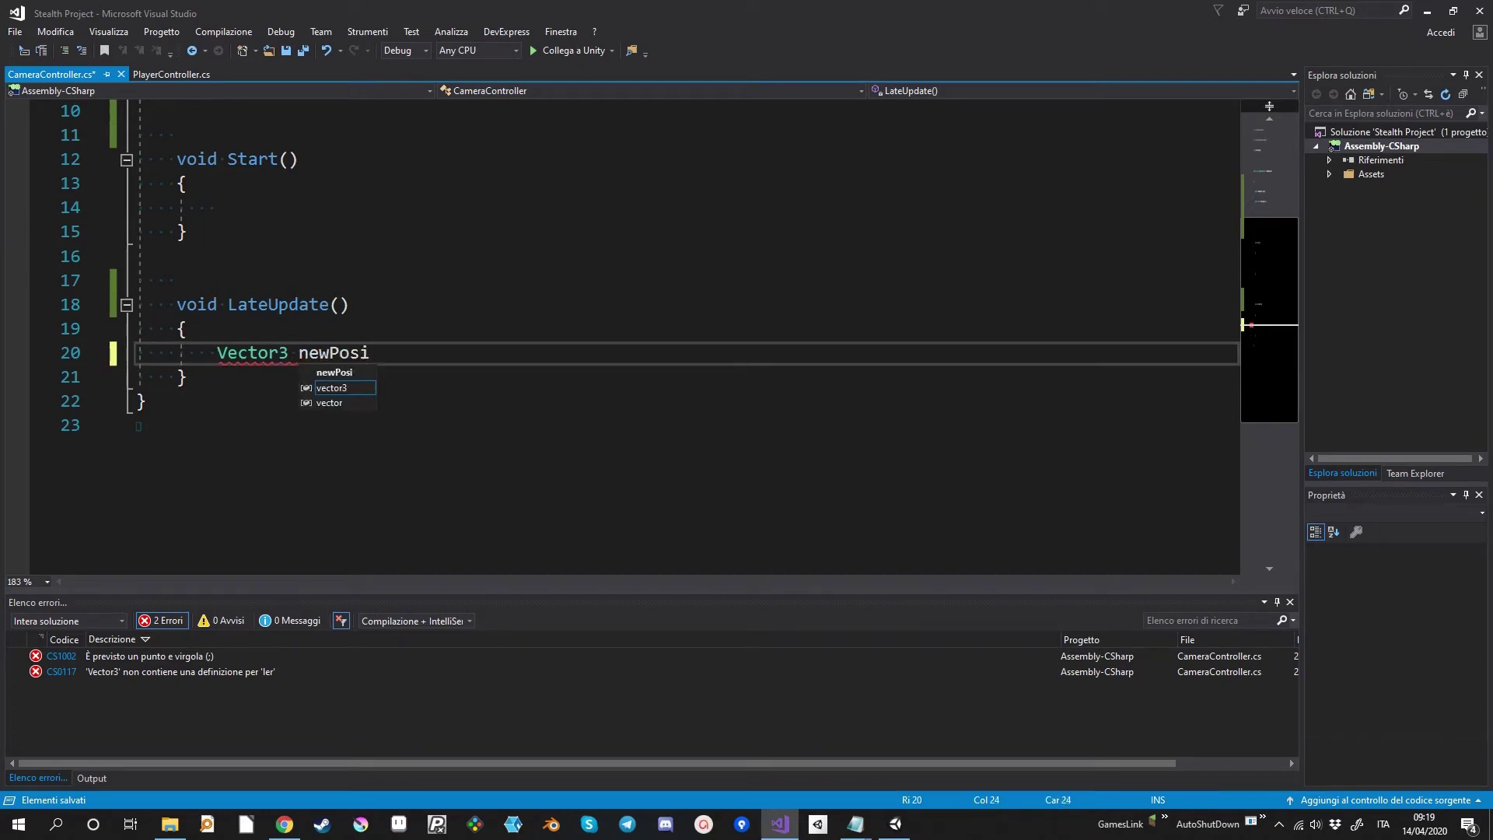
type("tion = ")
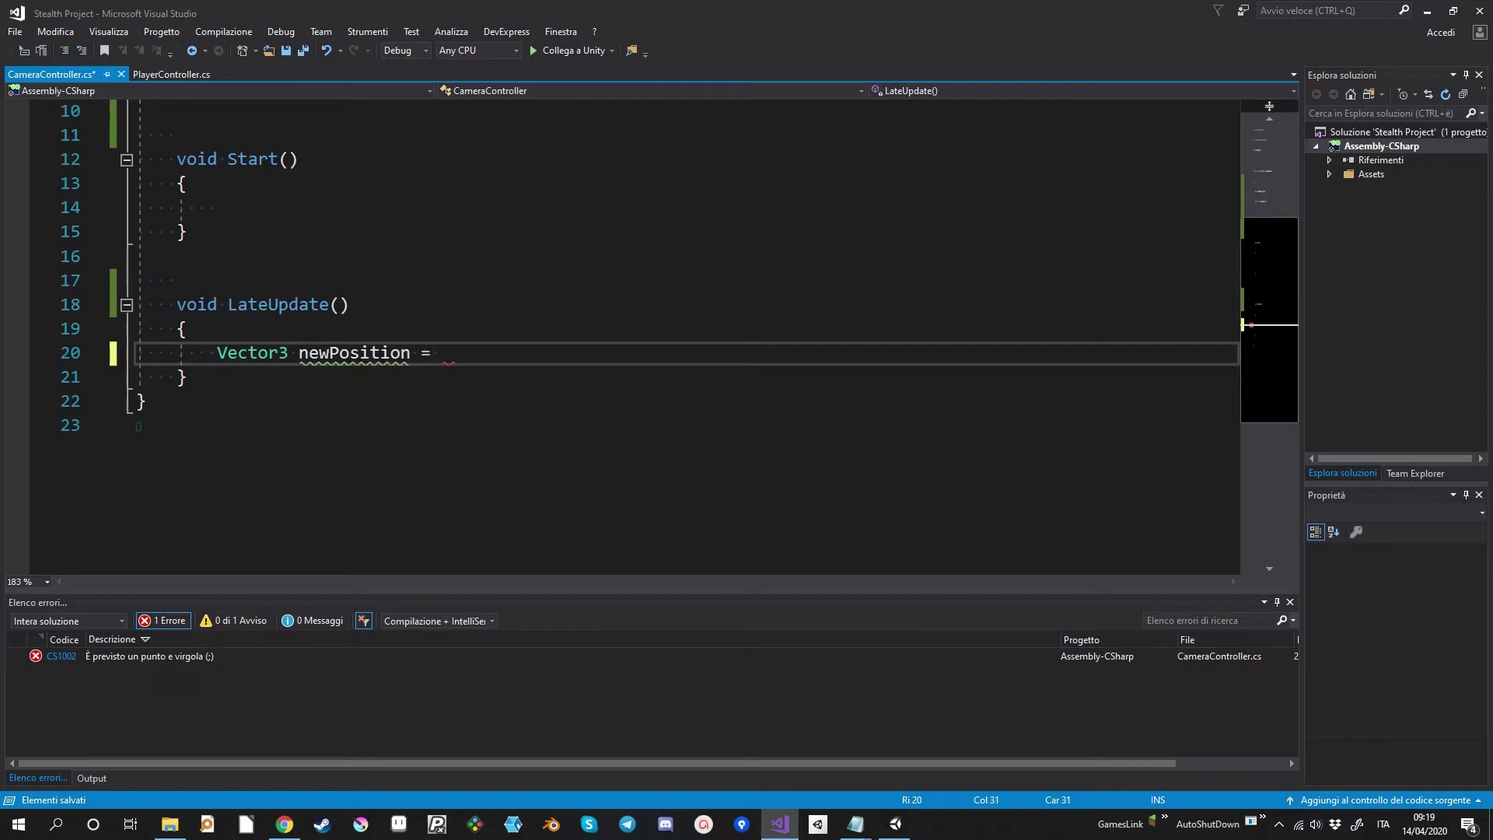
type("target.transform")
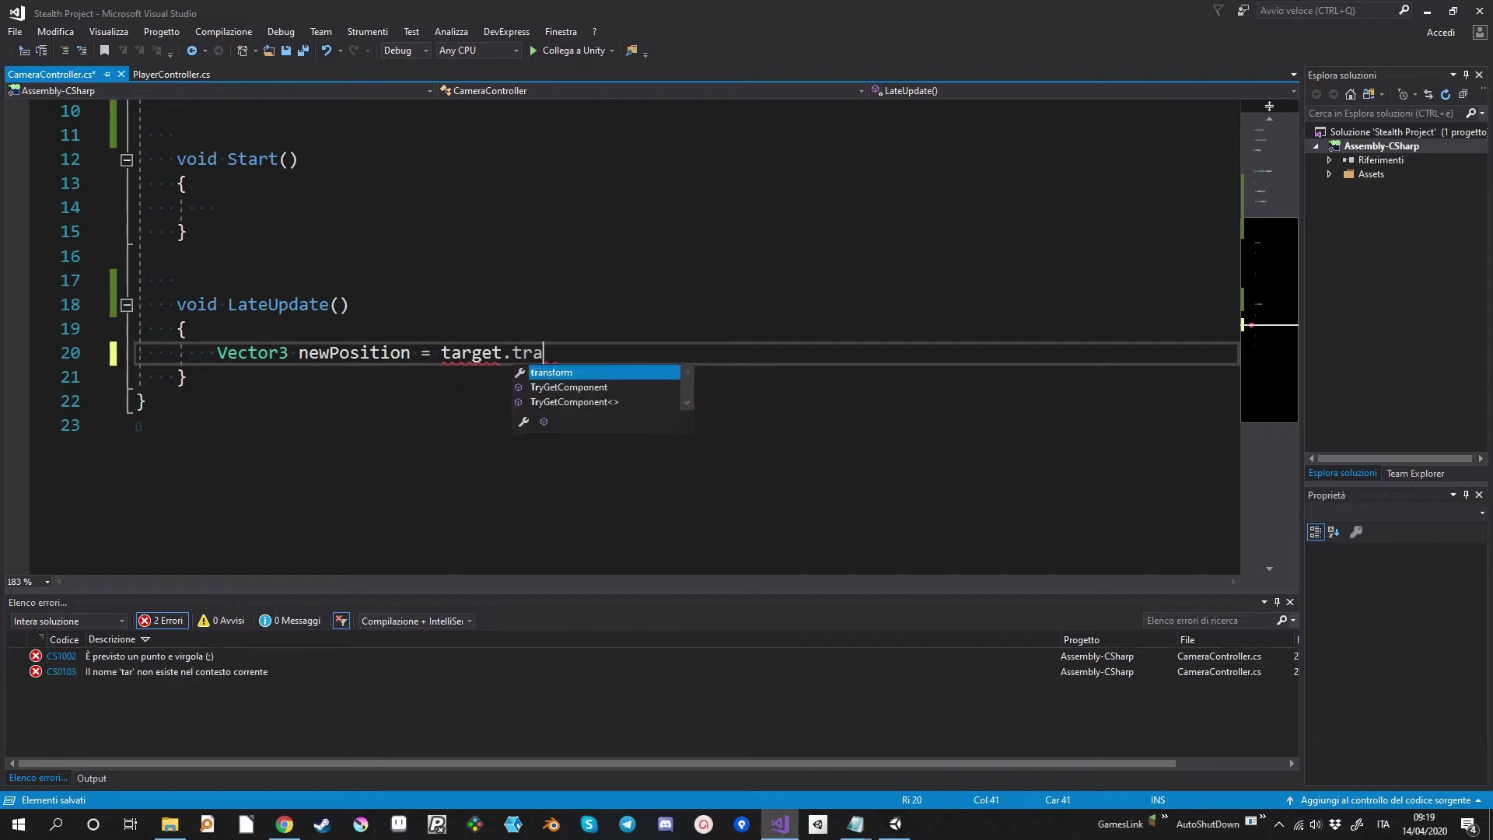
type(".position;")
Add 'transform.position = Vector3.Lerp(transform.position, newPosition, followSpeed * Time.deltaTime);' and save.
key("Return")
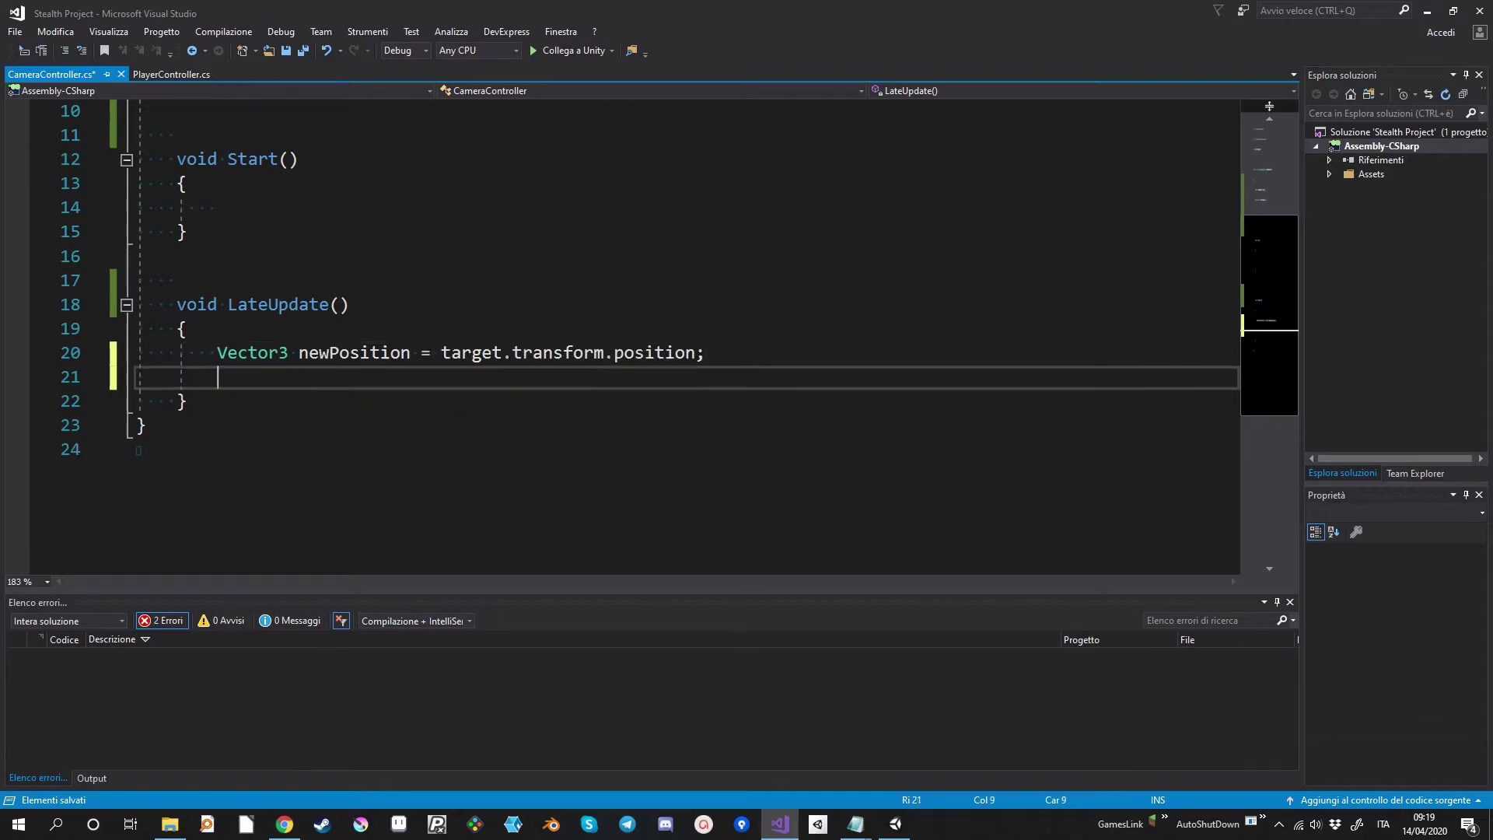
type("transform.po")
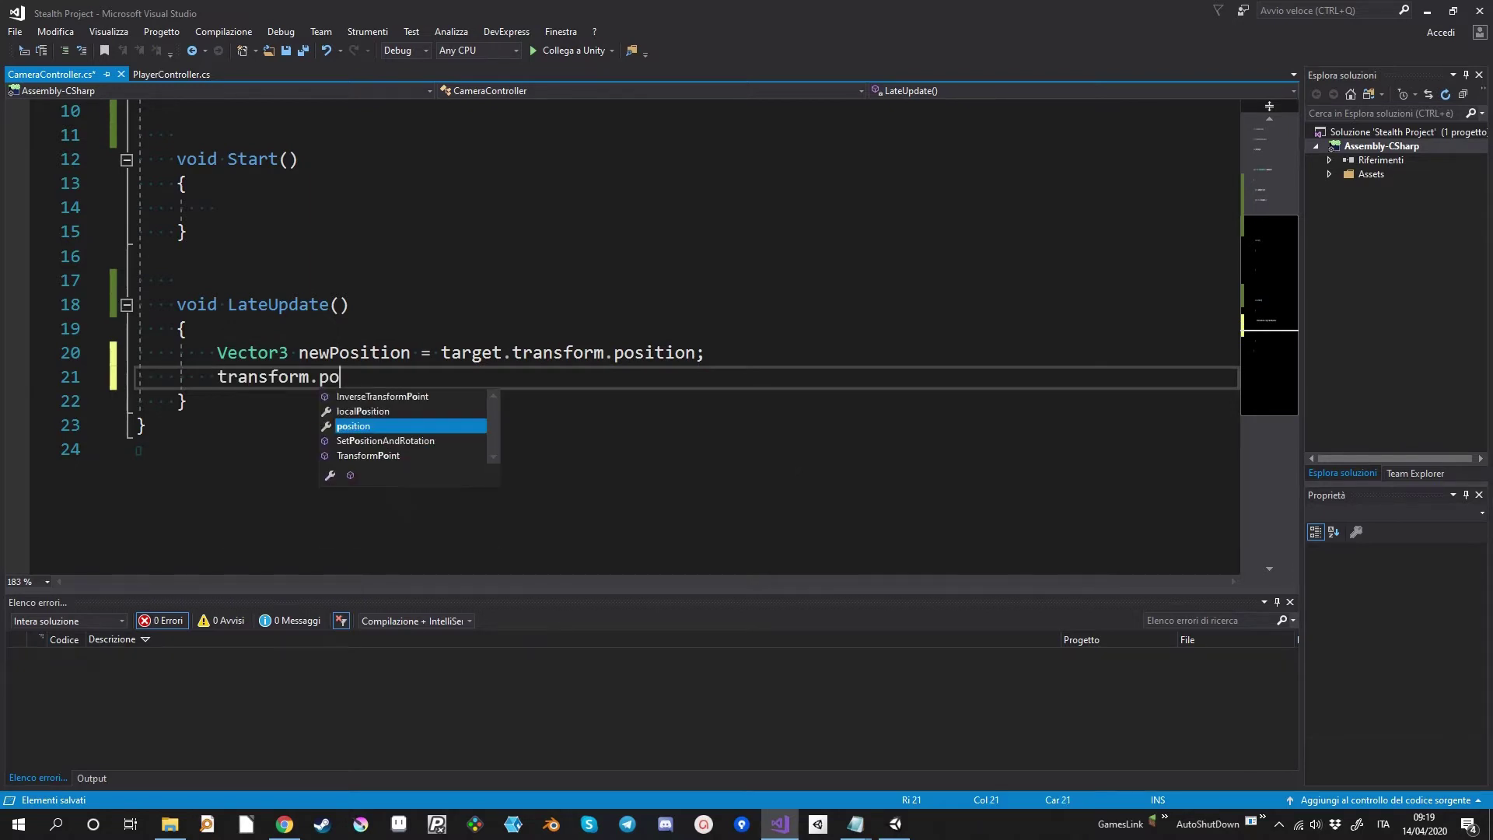
type("sition = vect")
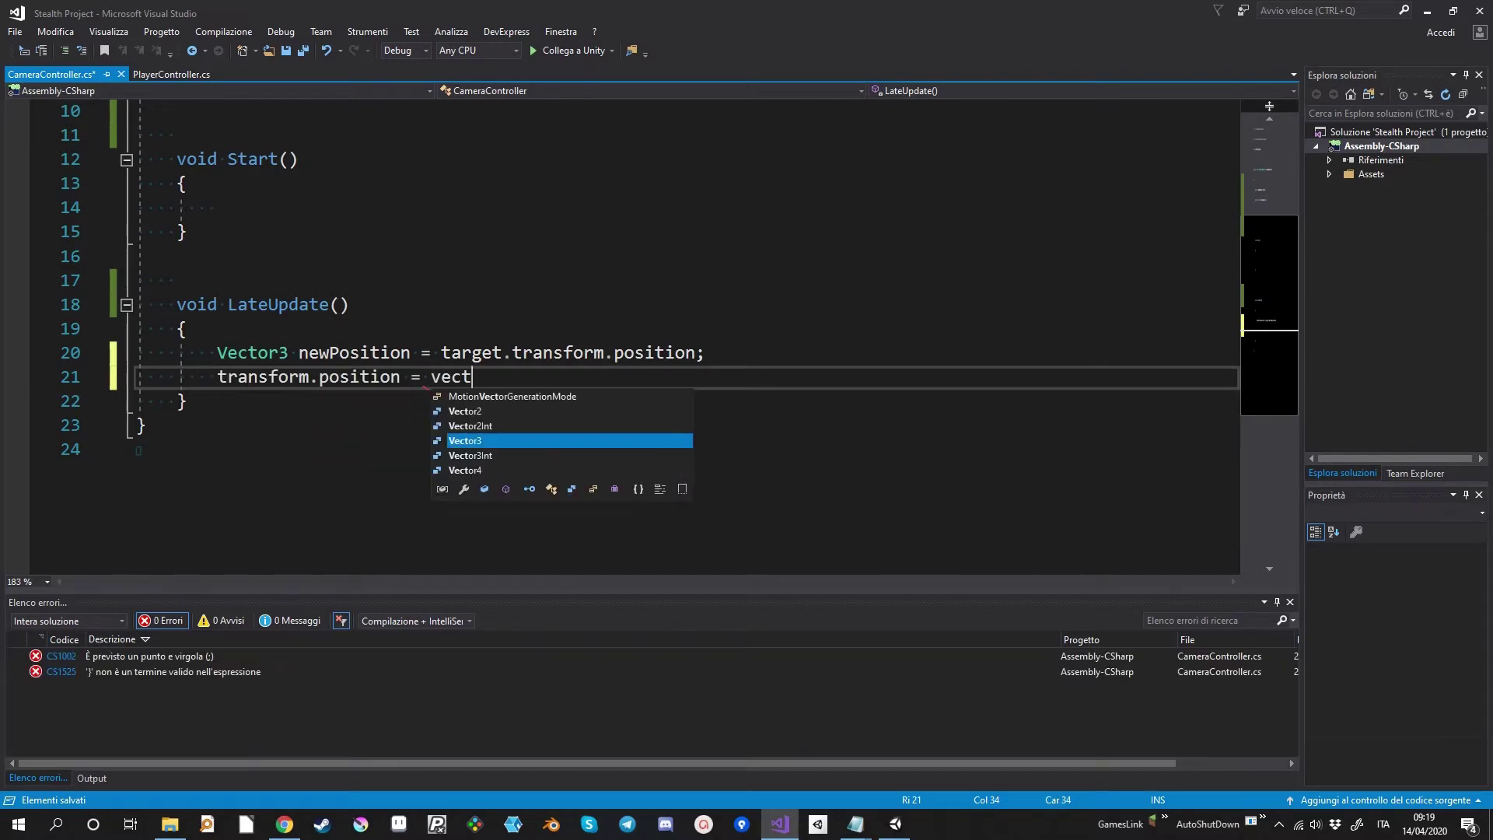
type(".ler")
key("Tab")
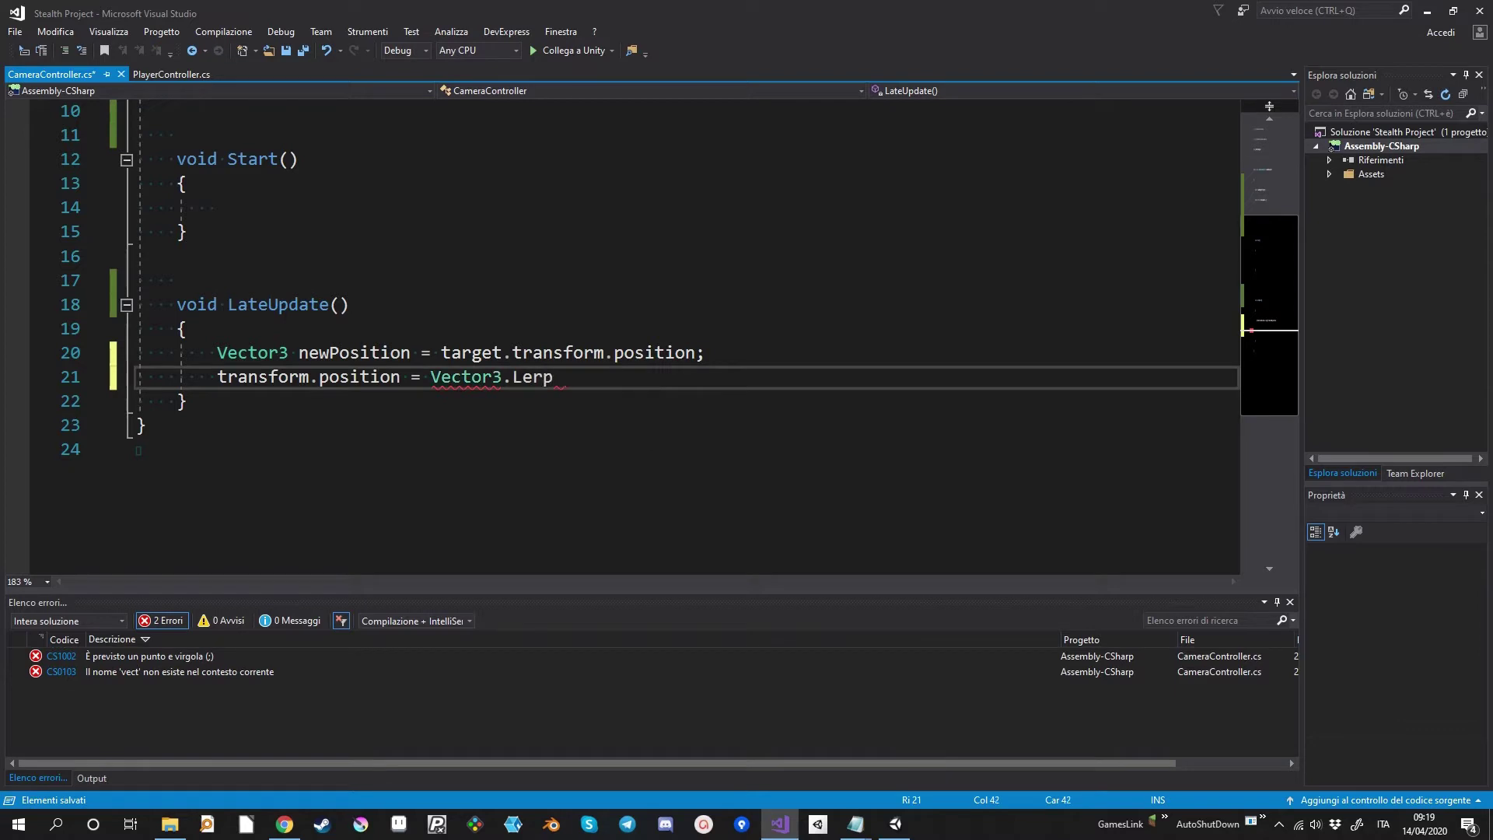
type("(")
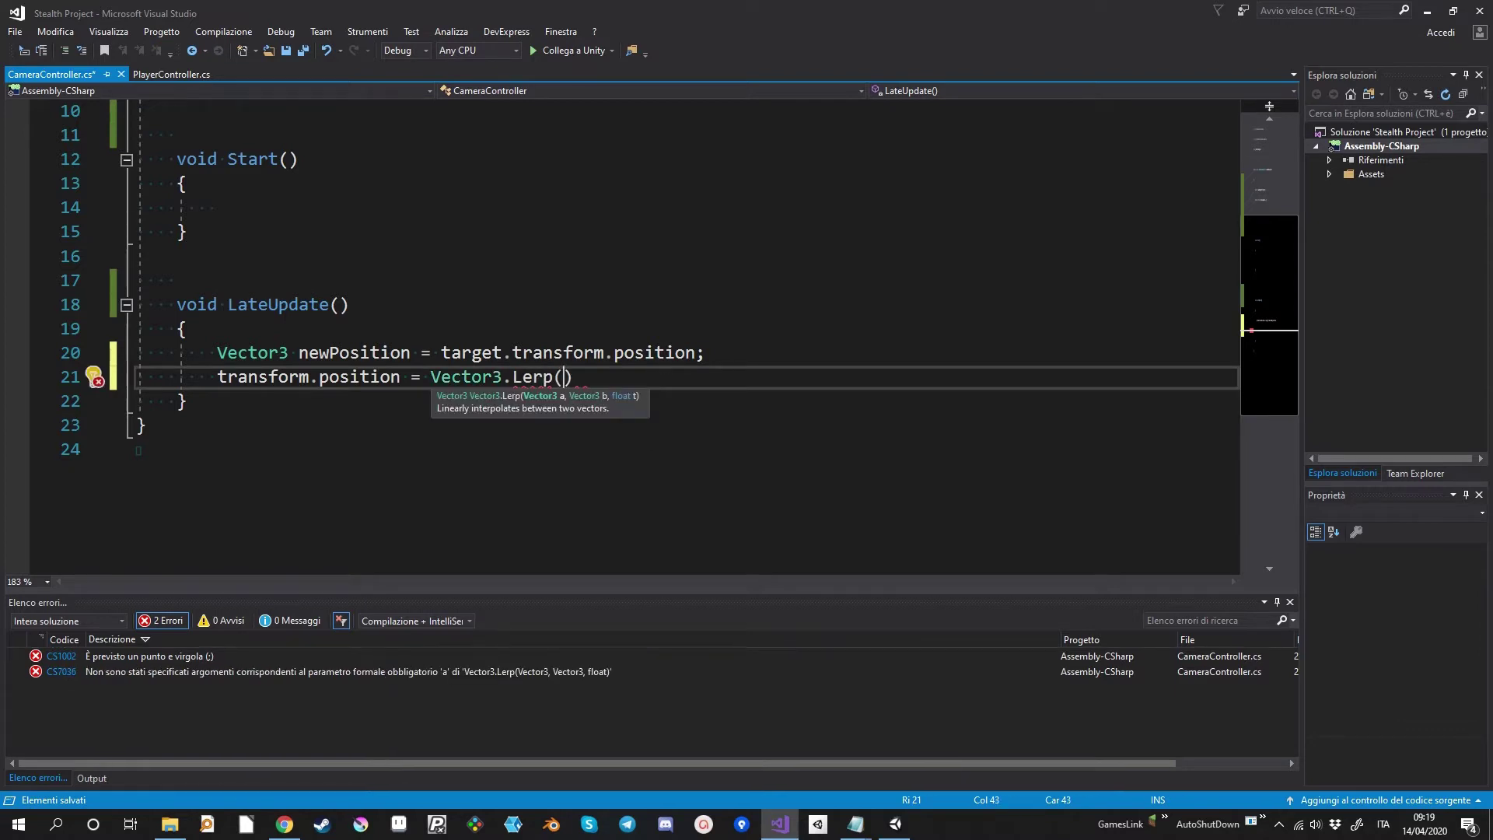
type("transform.")
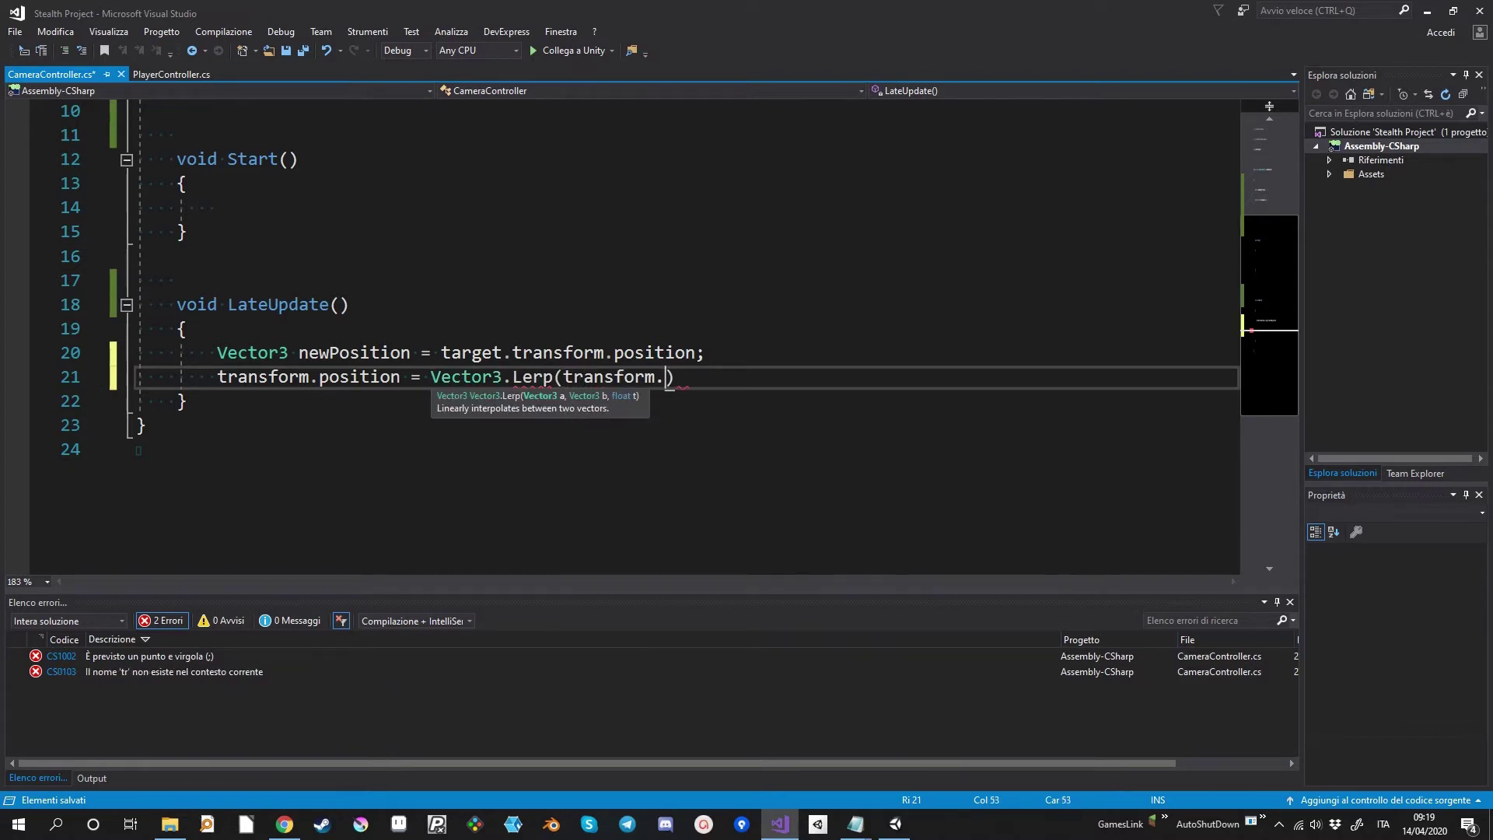
type("position")
type(",n")
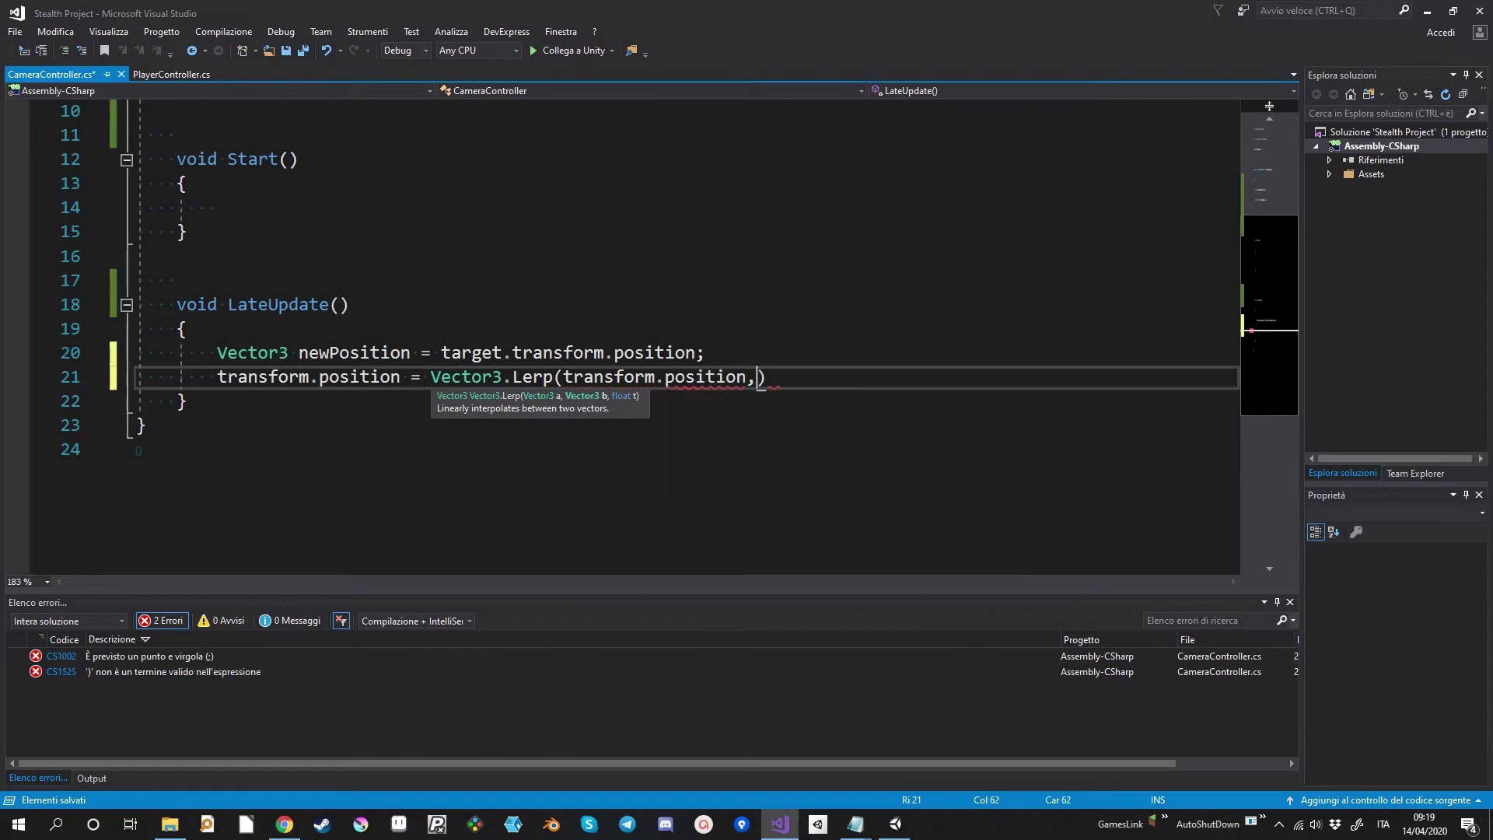
type("e")
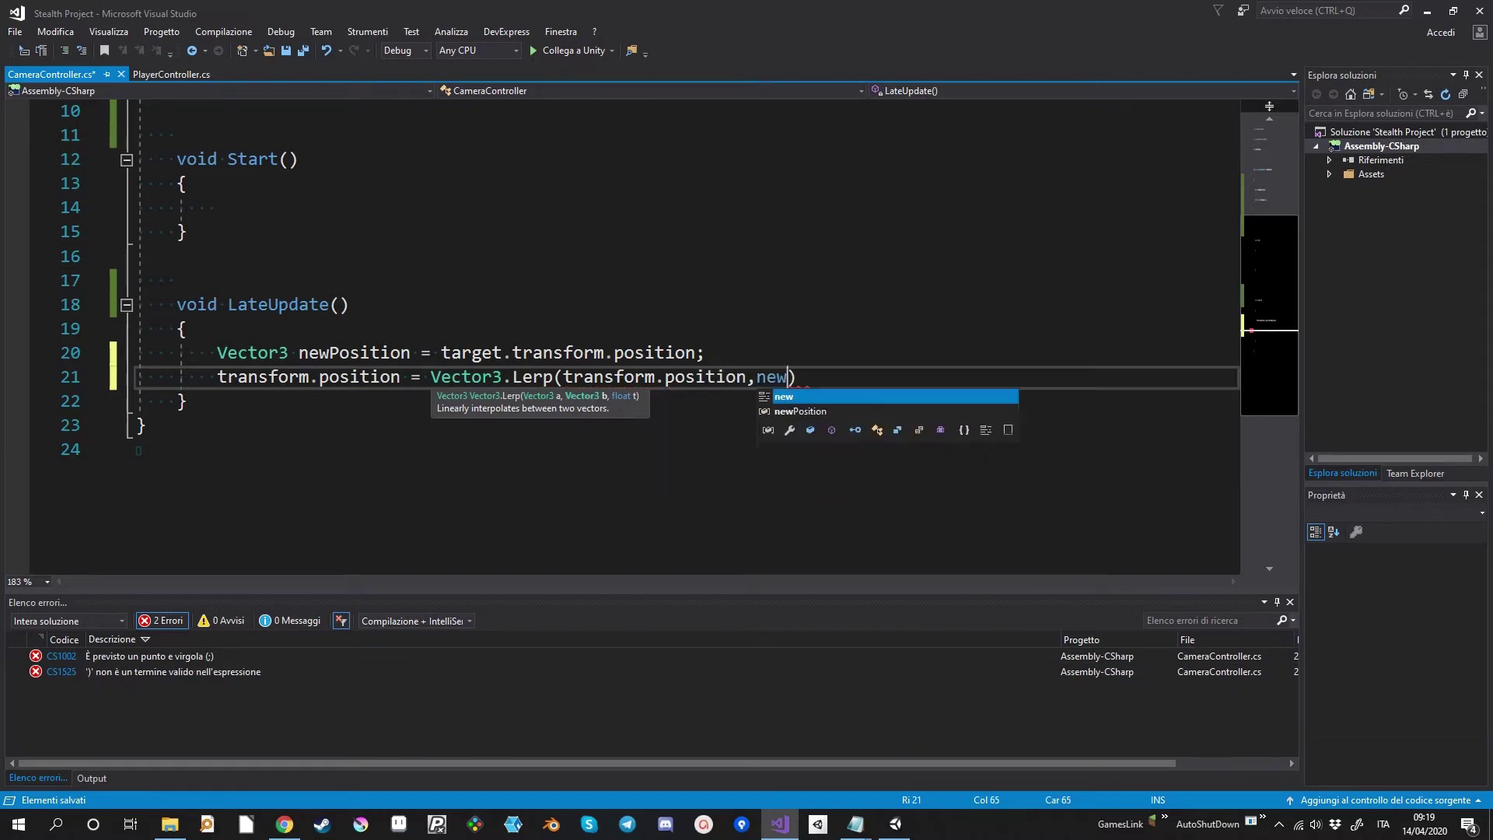
type("w")
key("Tab")
type(",")
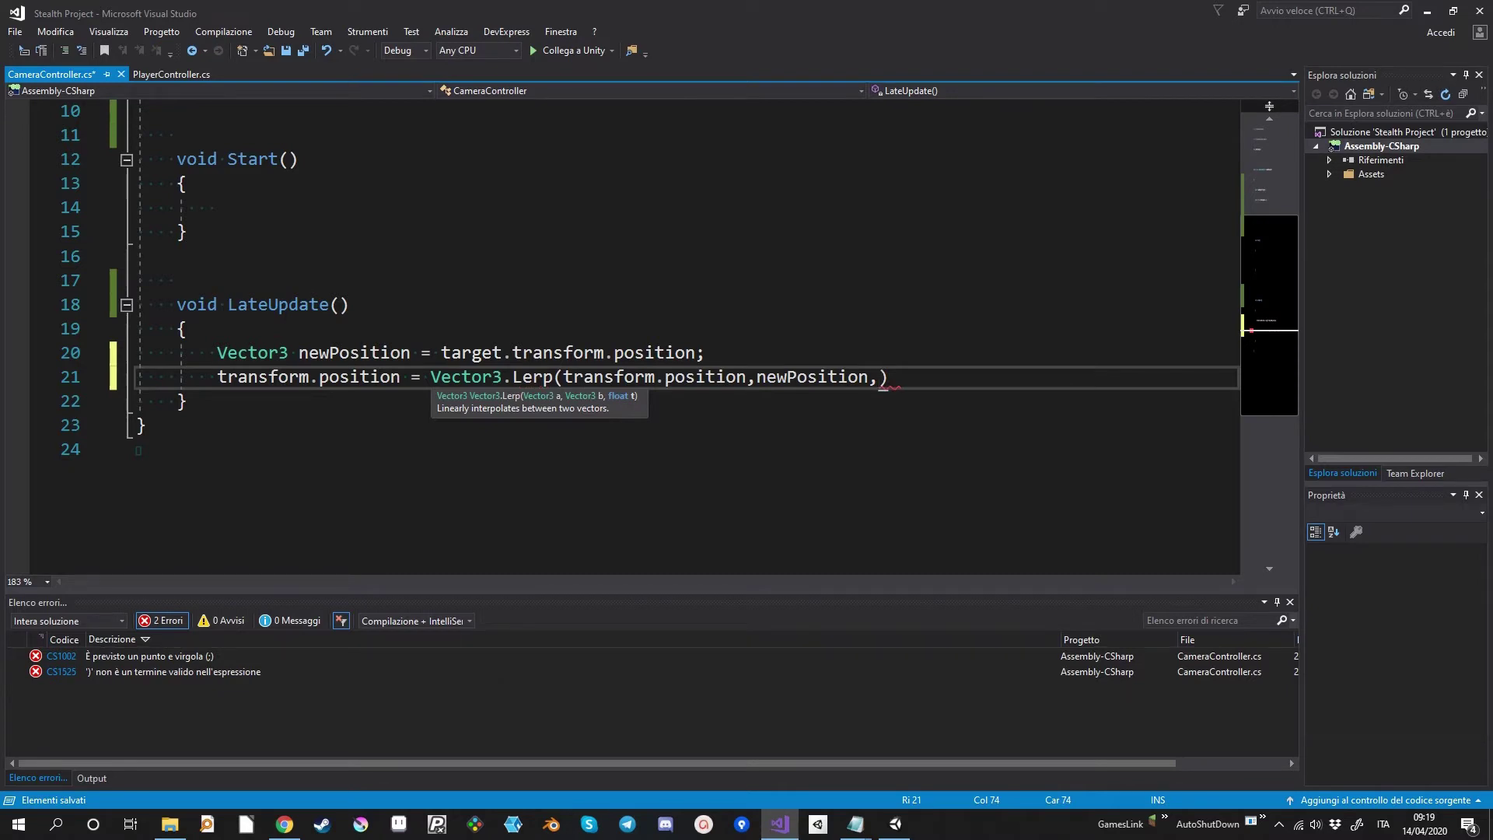
type("fol")
key("Tab")
type("* t")
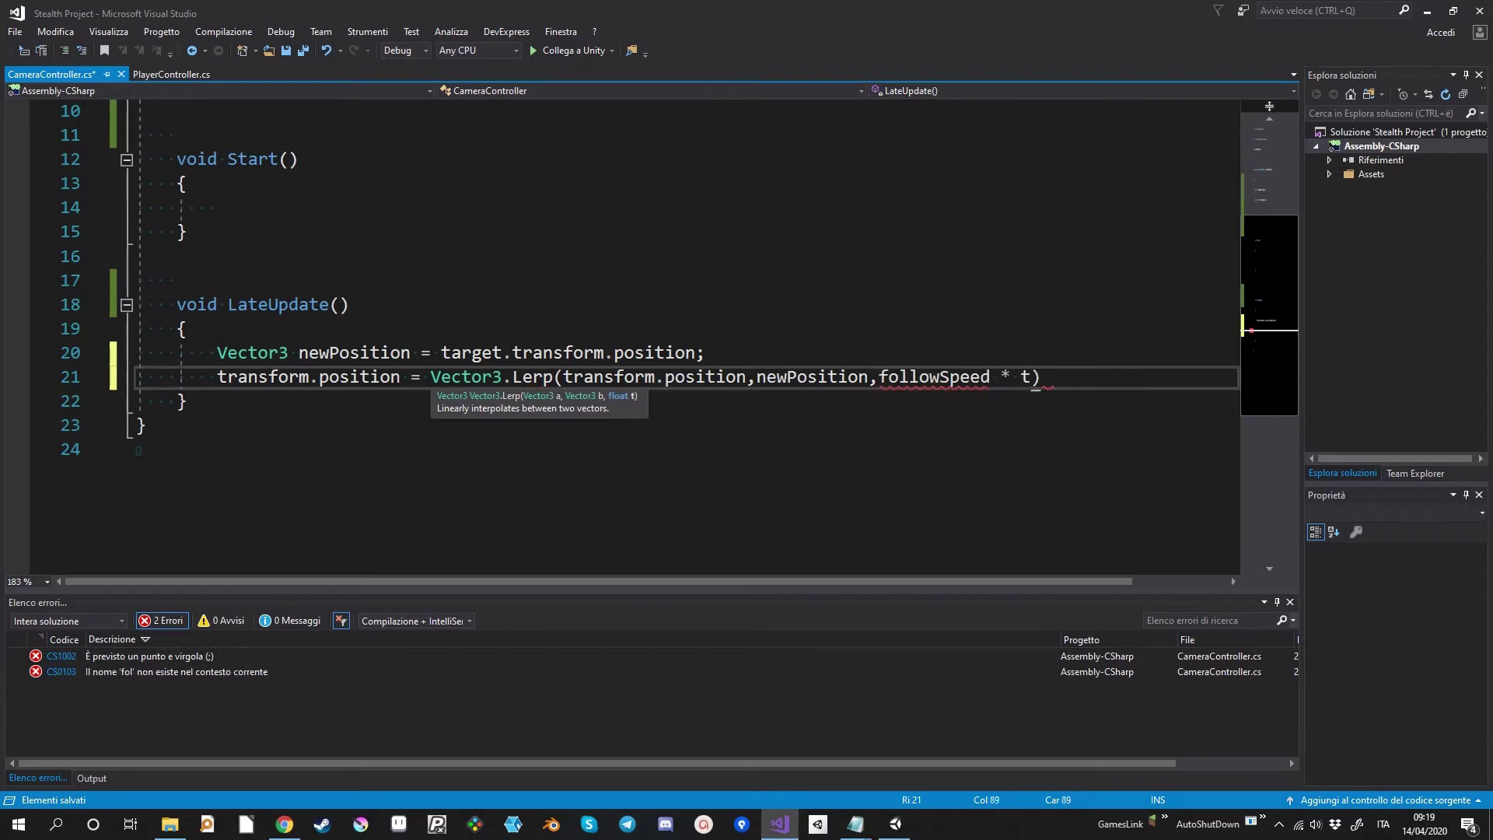
type("ime.deltaTime);")
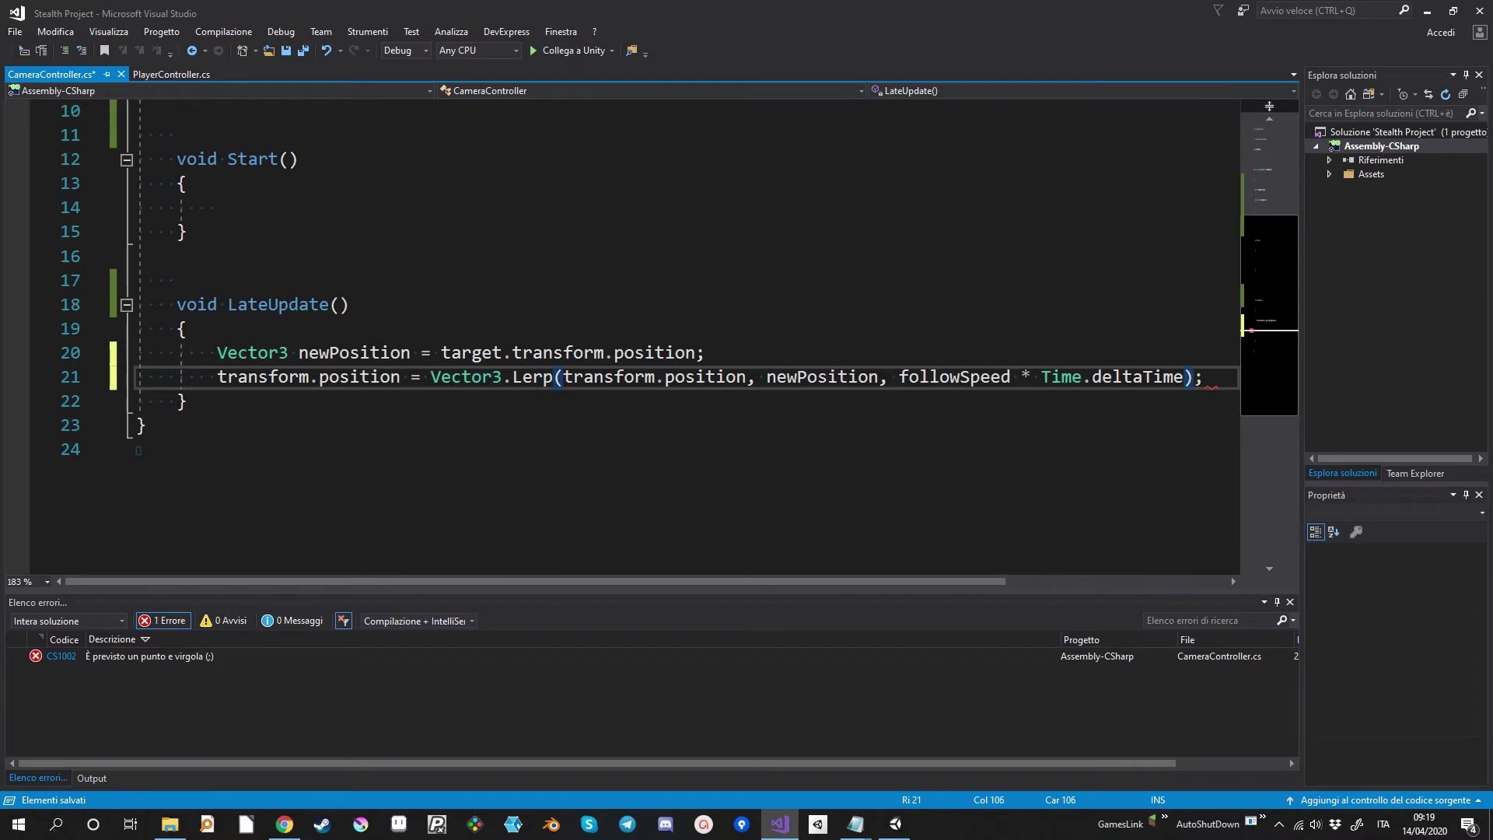
key("ctrl+s")
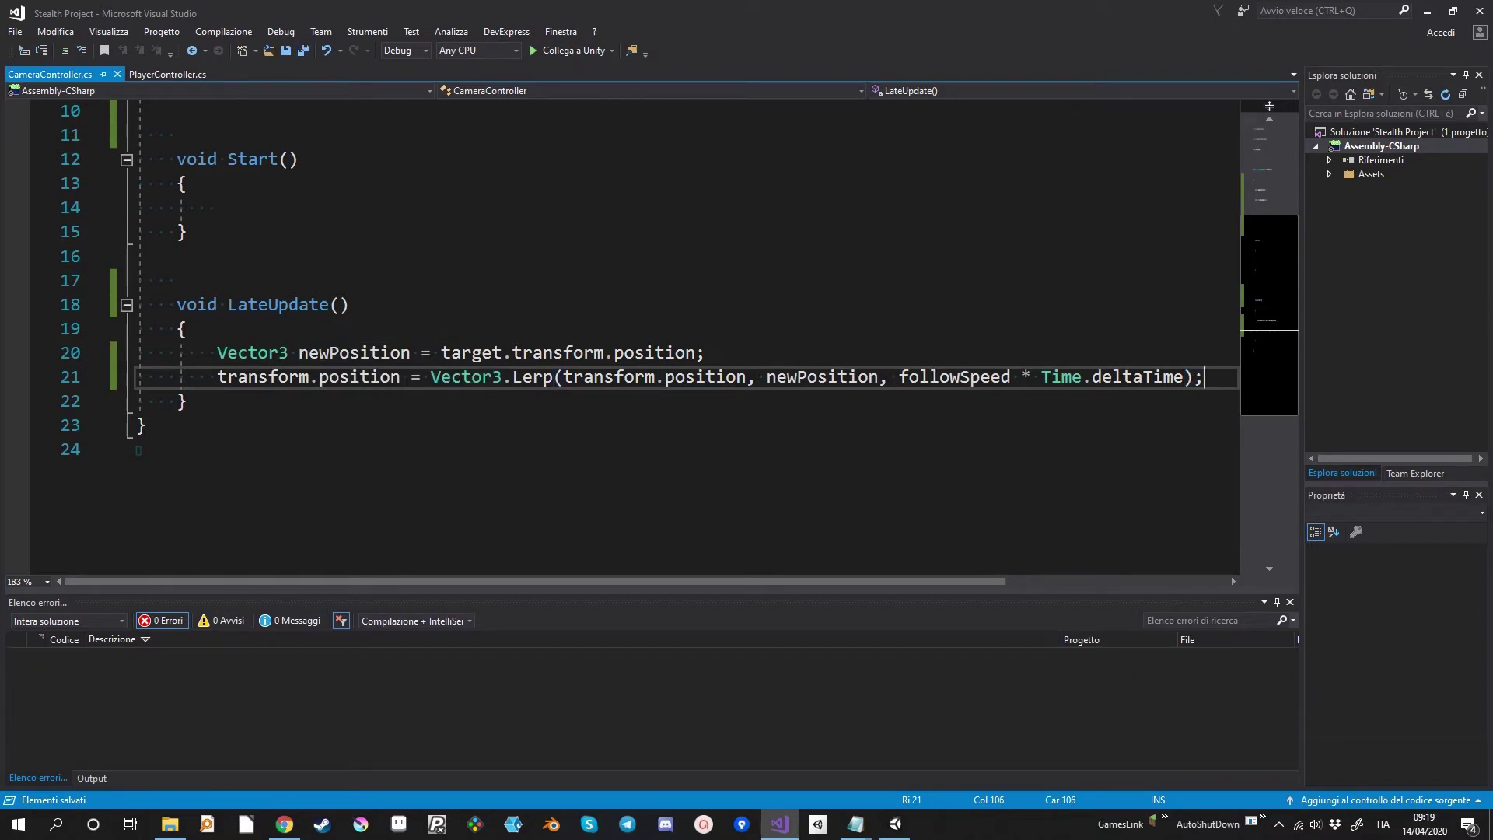
left_click(269, 304)
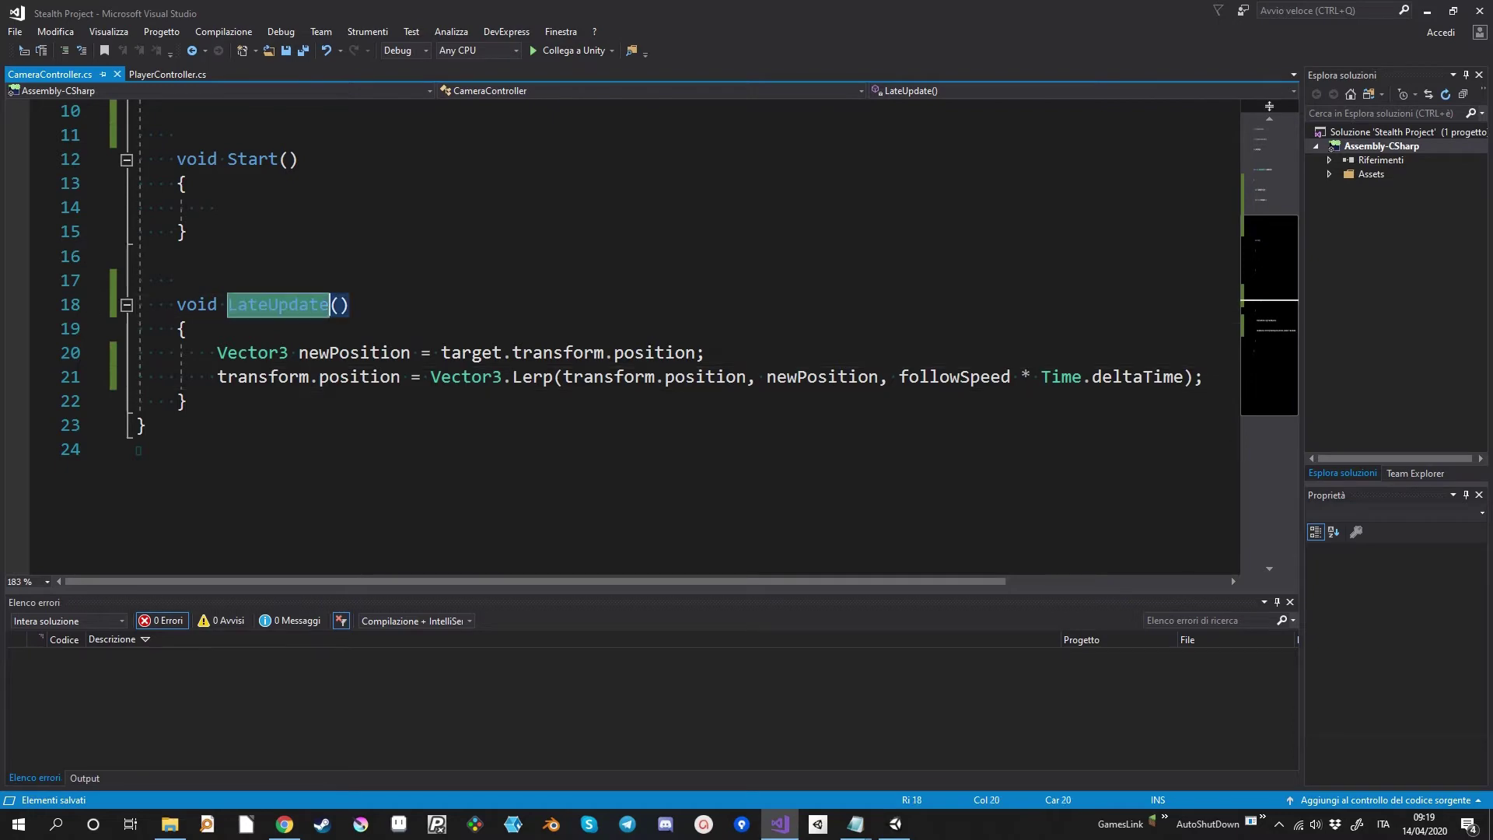
left_click(467, 376)
left_click(706, 352)
In Unity's top view, drag the Directional Light up and right, off the player.
key("alt+Tab")
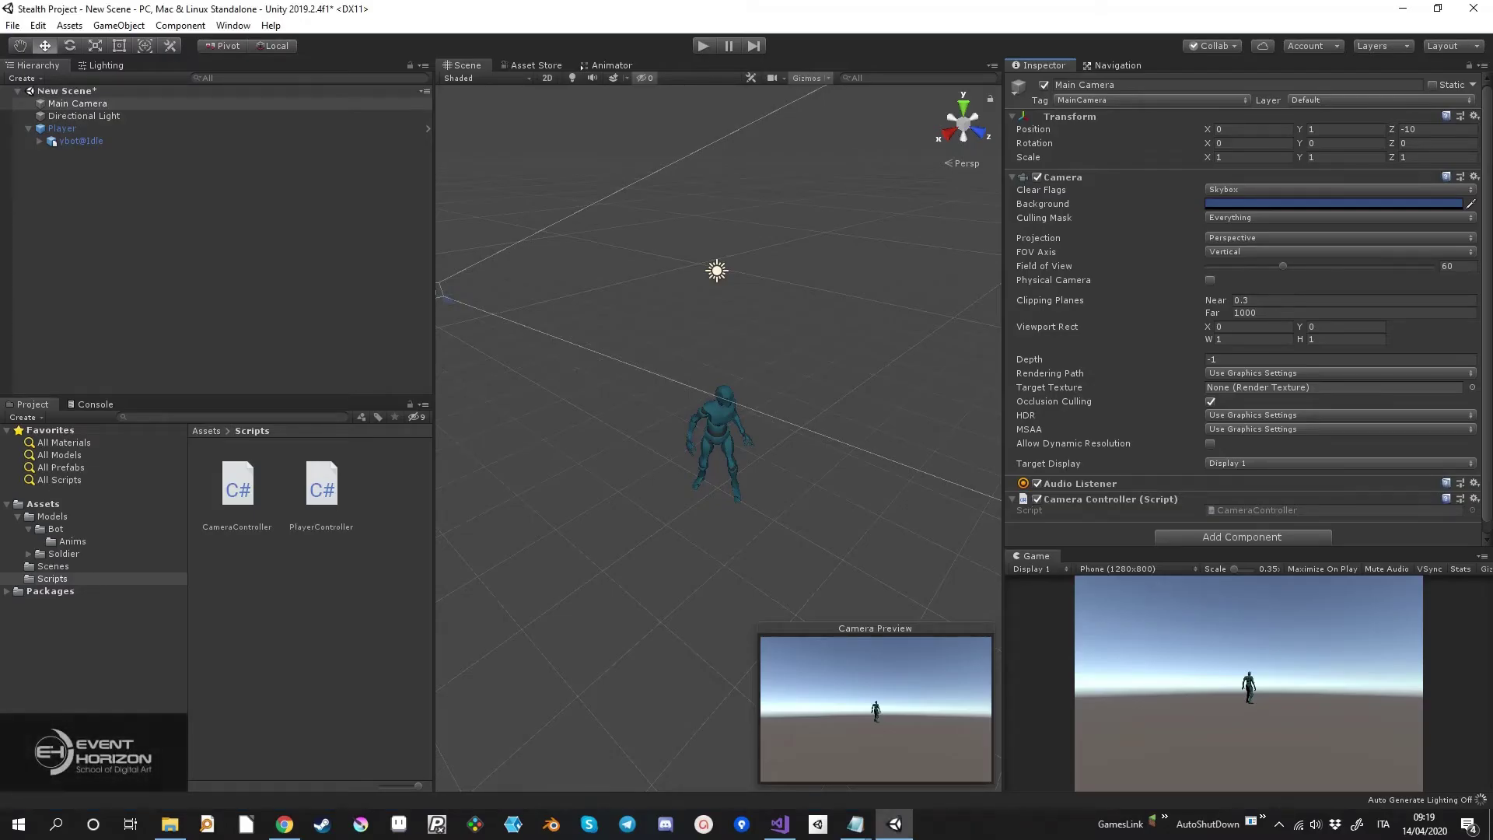
left_click_drag(700, 312, 669, 365, "alt")
left_click(955, 109)
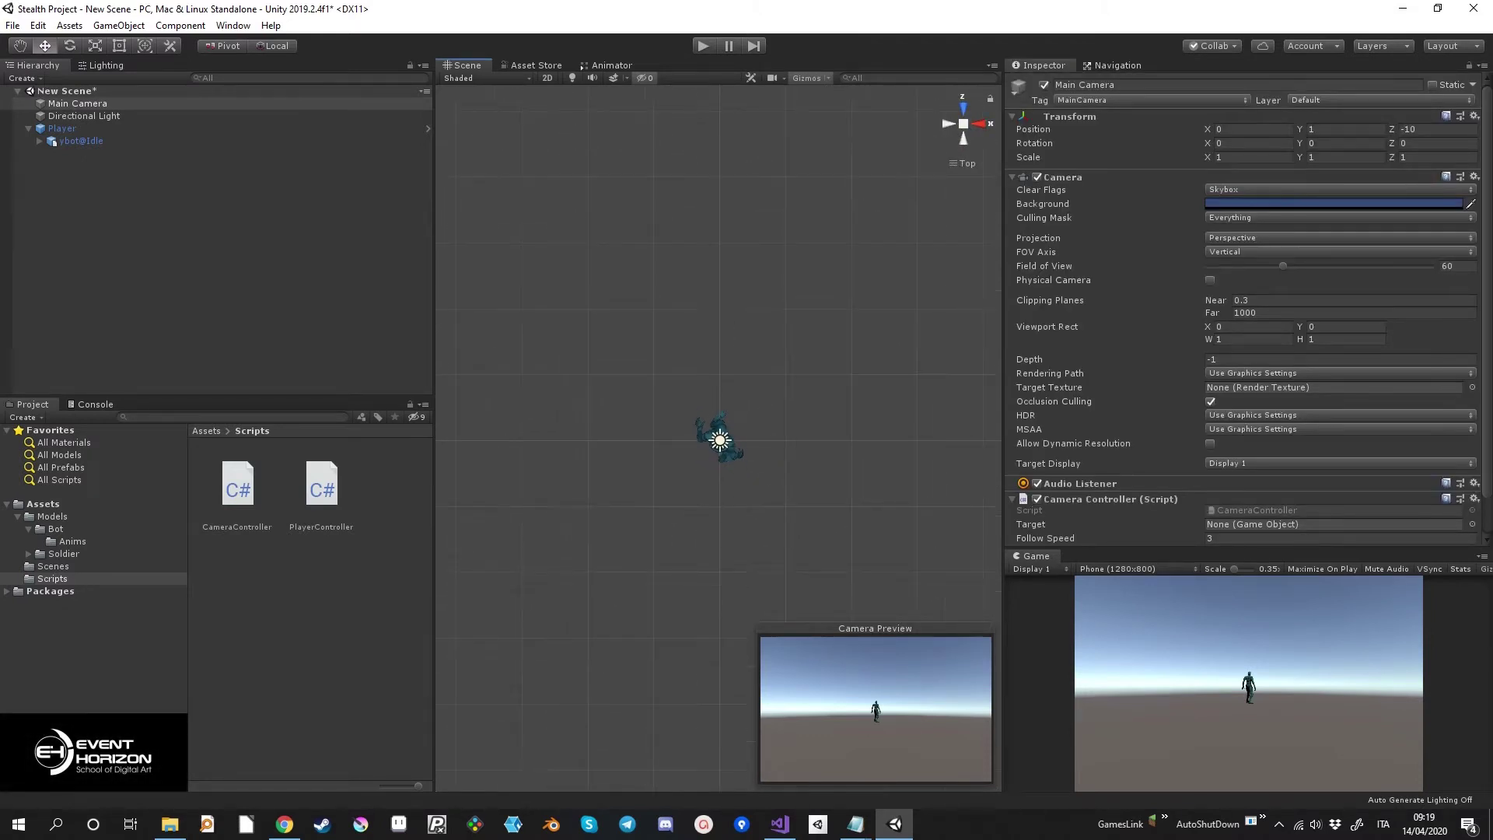
left_click(720, 440)
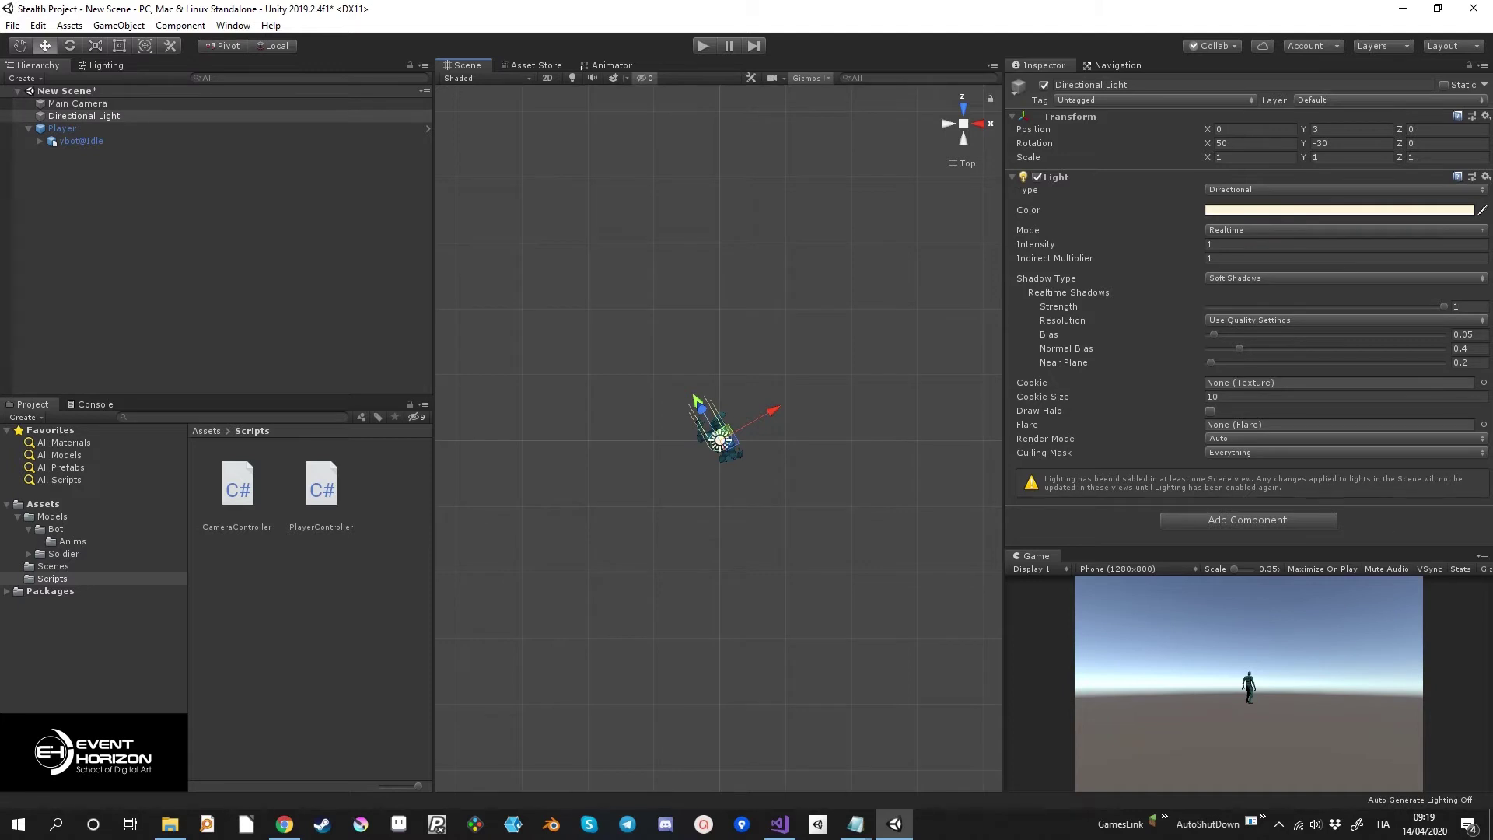
left_click(272, 45)
left_click_drag(728, 433, 993, 168)
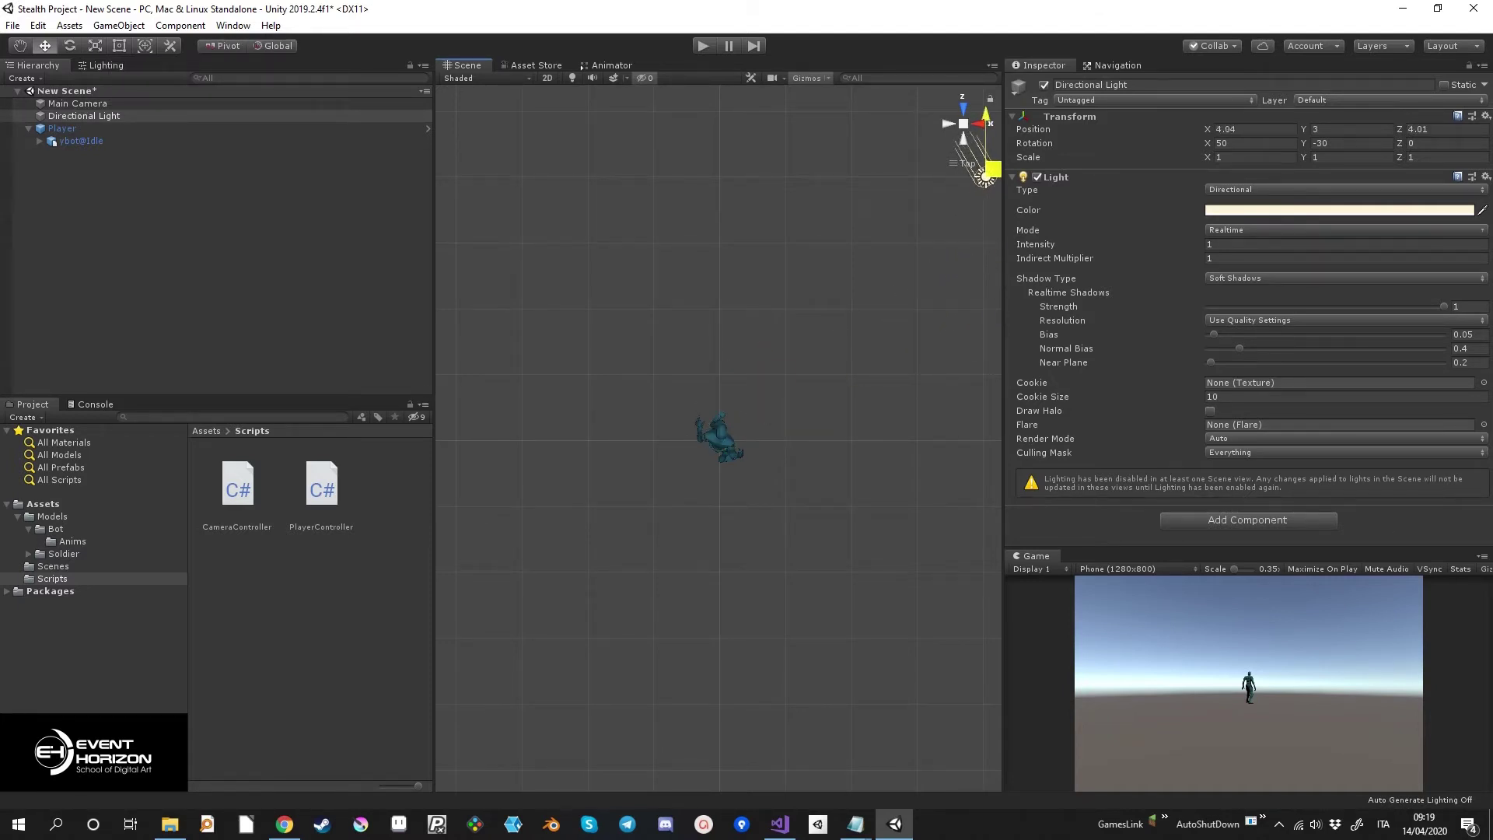
Assign Player as the Main Camera's Camera Controller Target and play-test the follow.
left_click(61, 128)
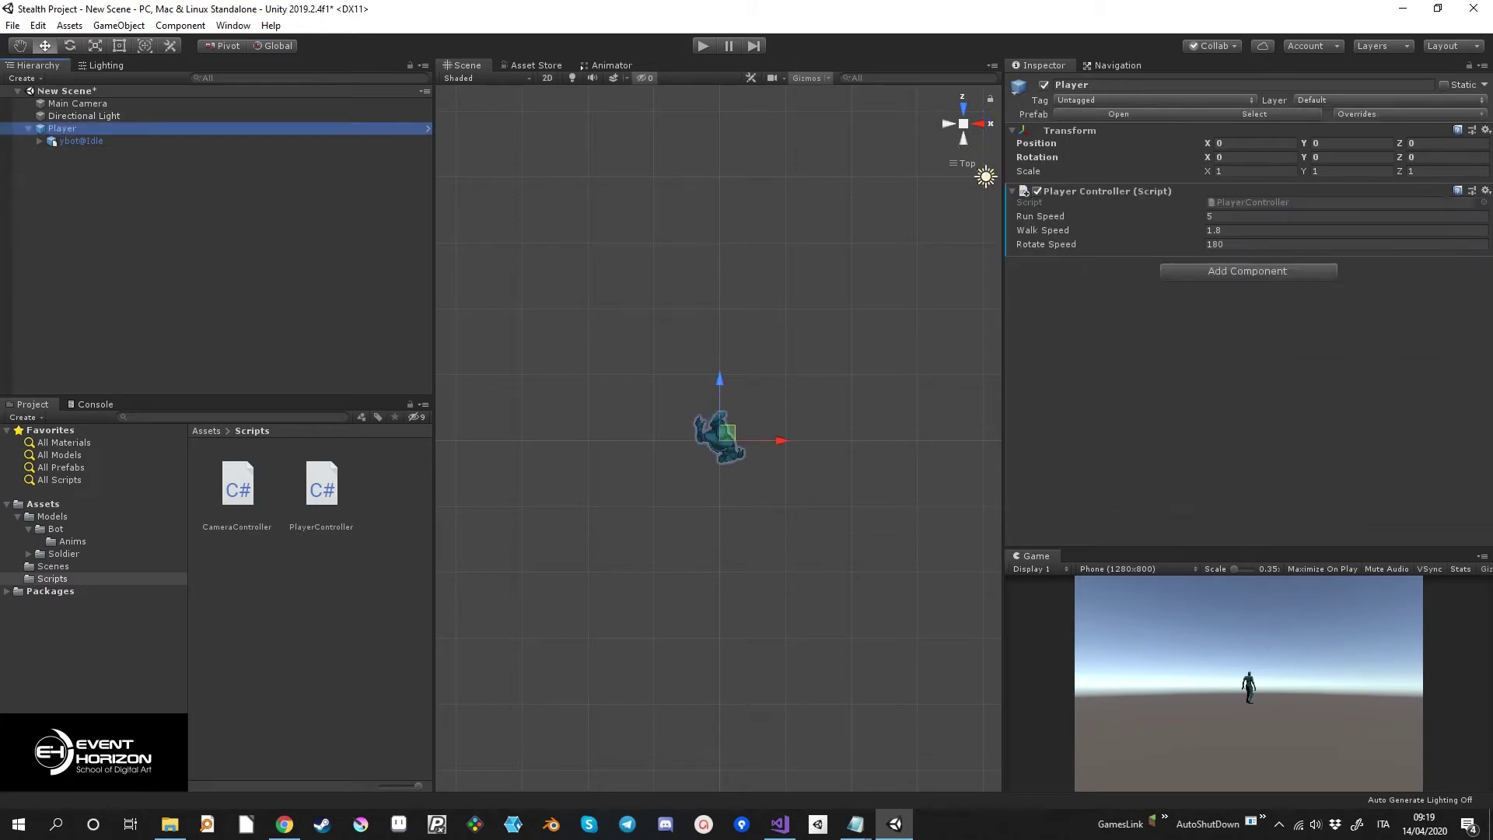
key("ctrl+p")
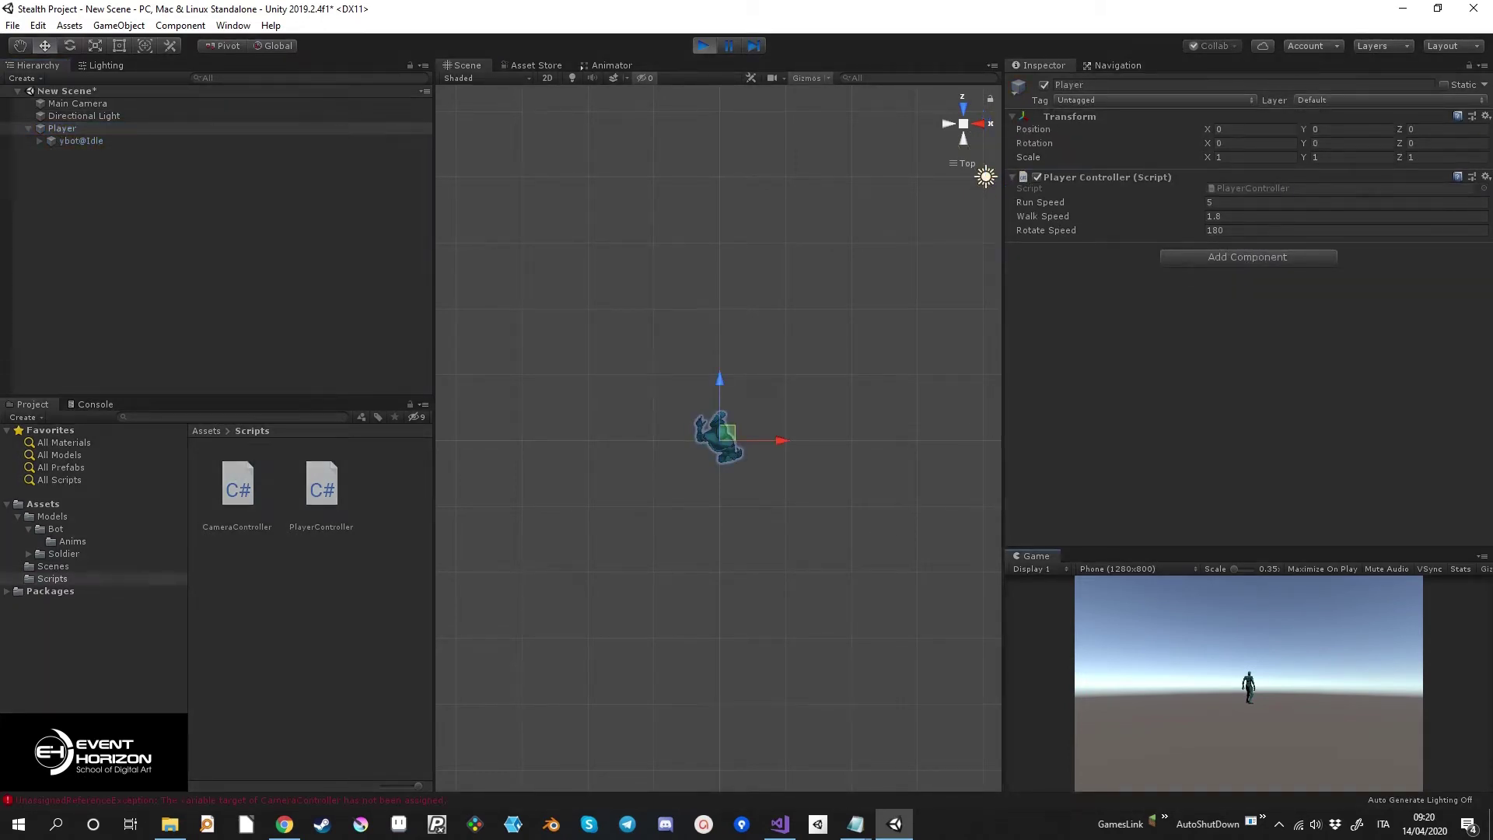
key("ctrl+p")
left_click(77, 104)
scroll(1249, 308, "down", 2)
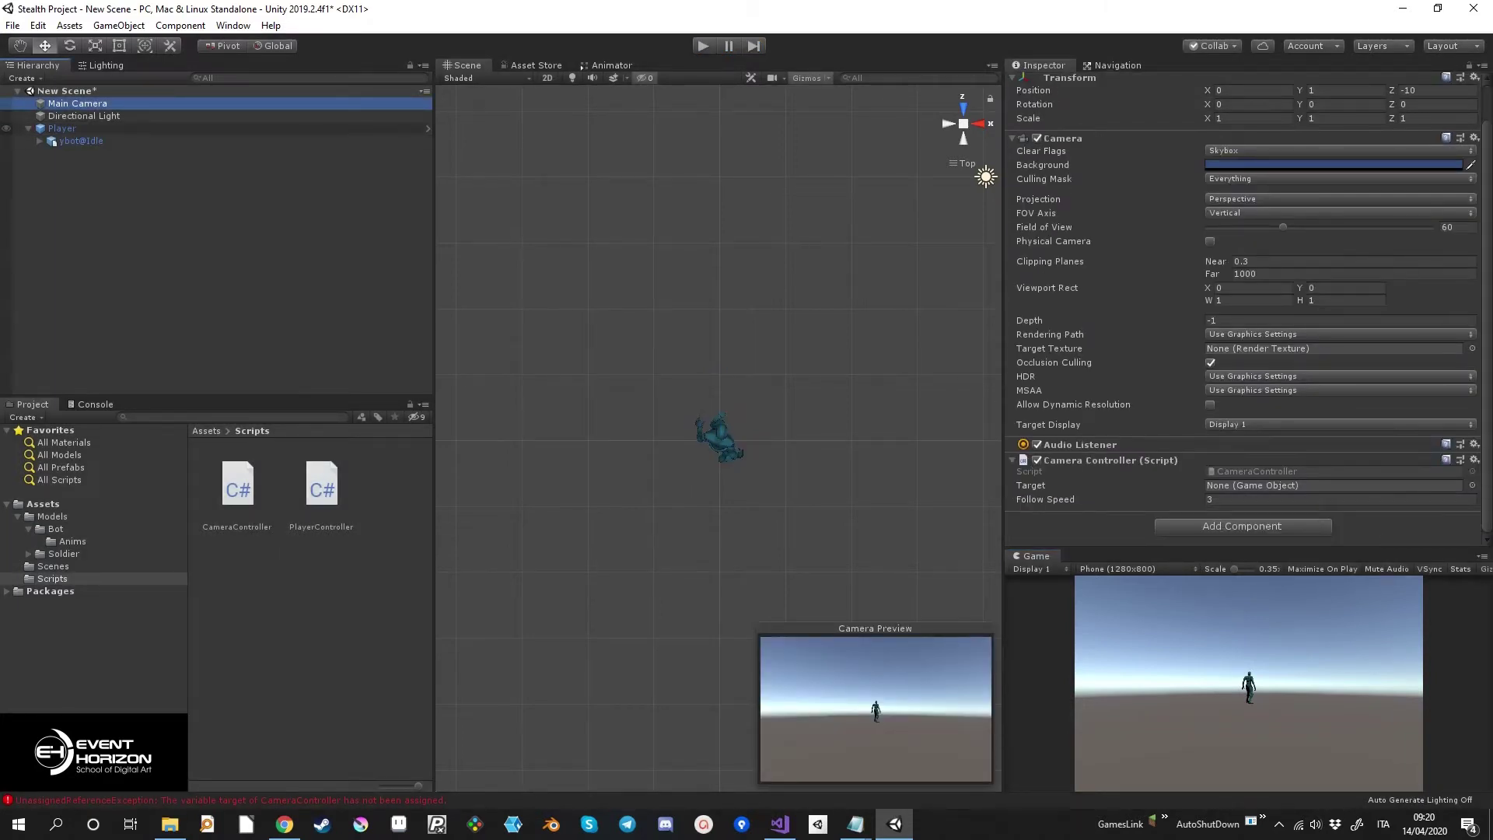
left_click_drag(61, 129, 1334, 486)
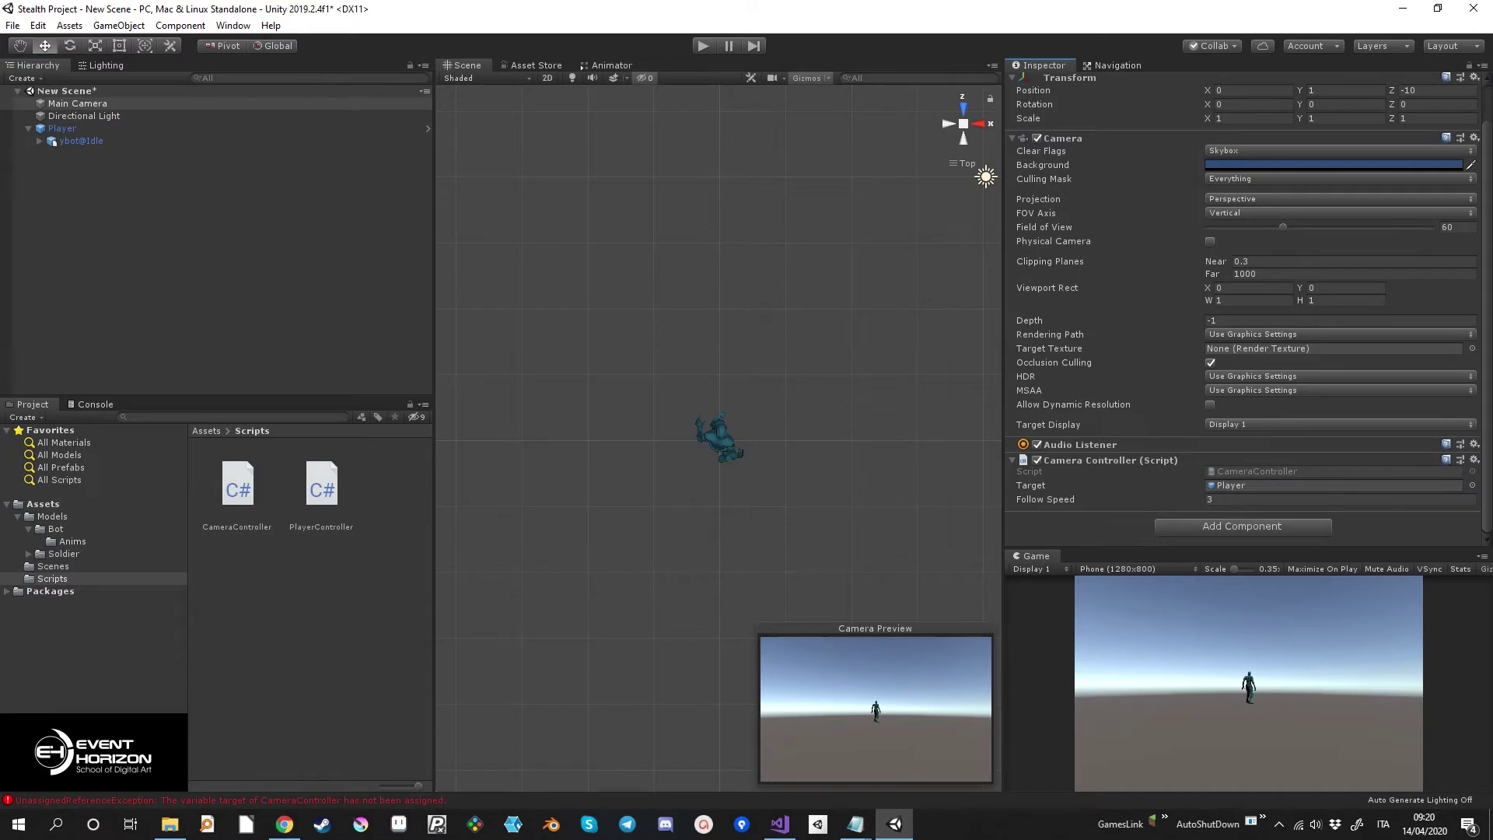
key("ctrl+p")
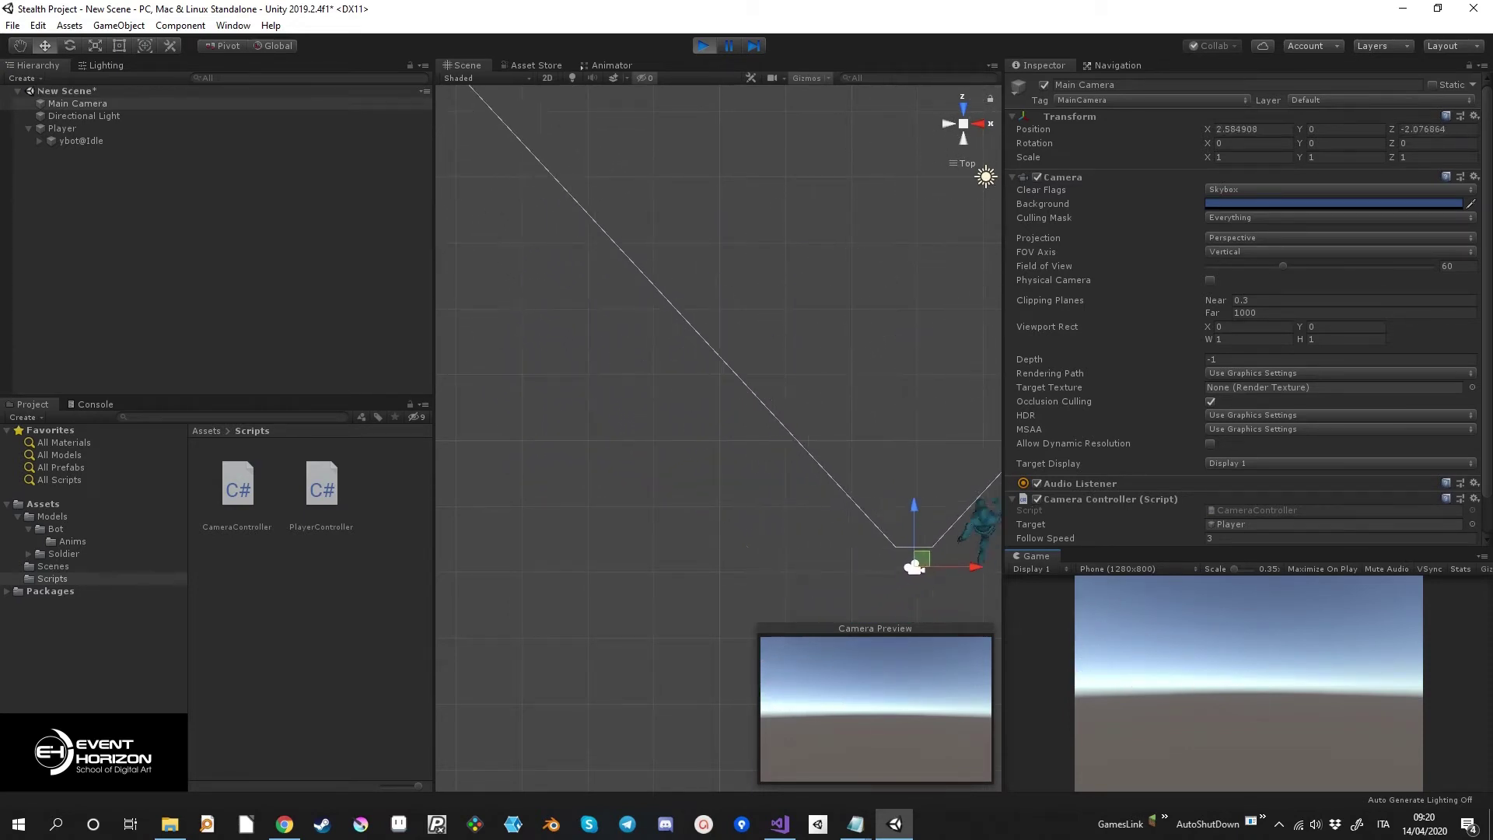
Walk the player around with the arrow keys while raising Follow Speed to 6.
key("Left")
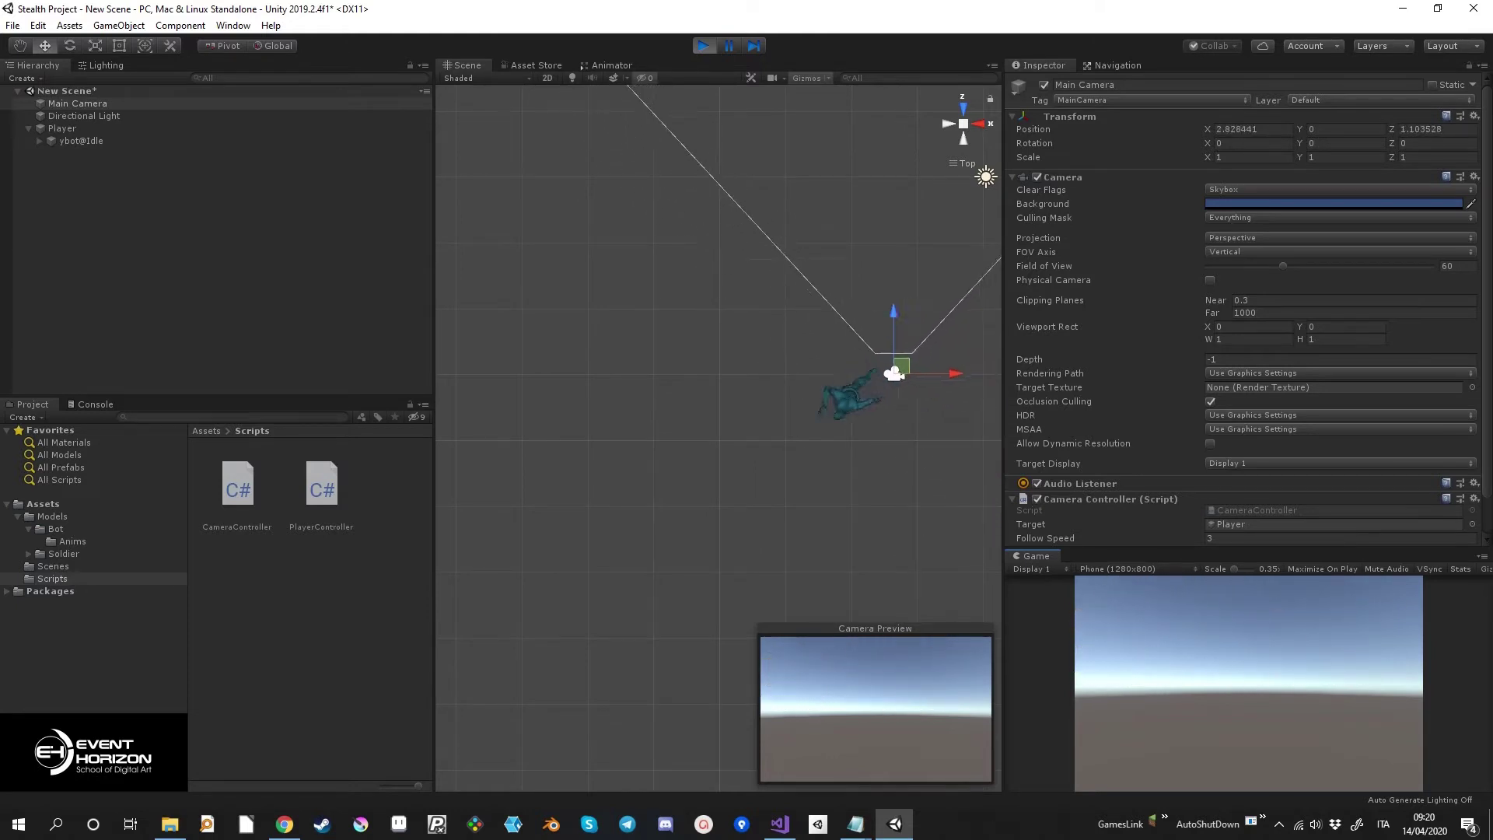
key("Up")
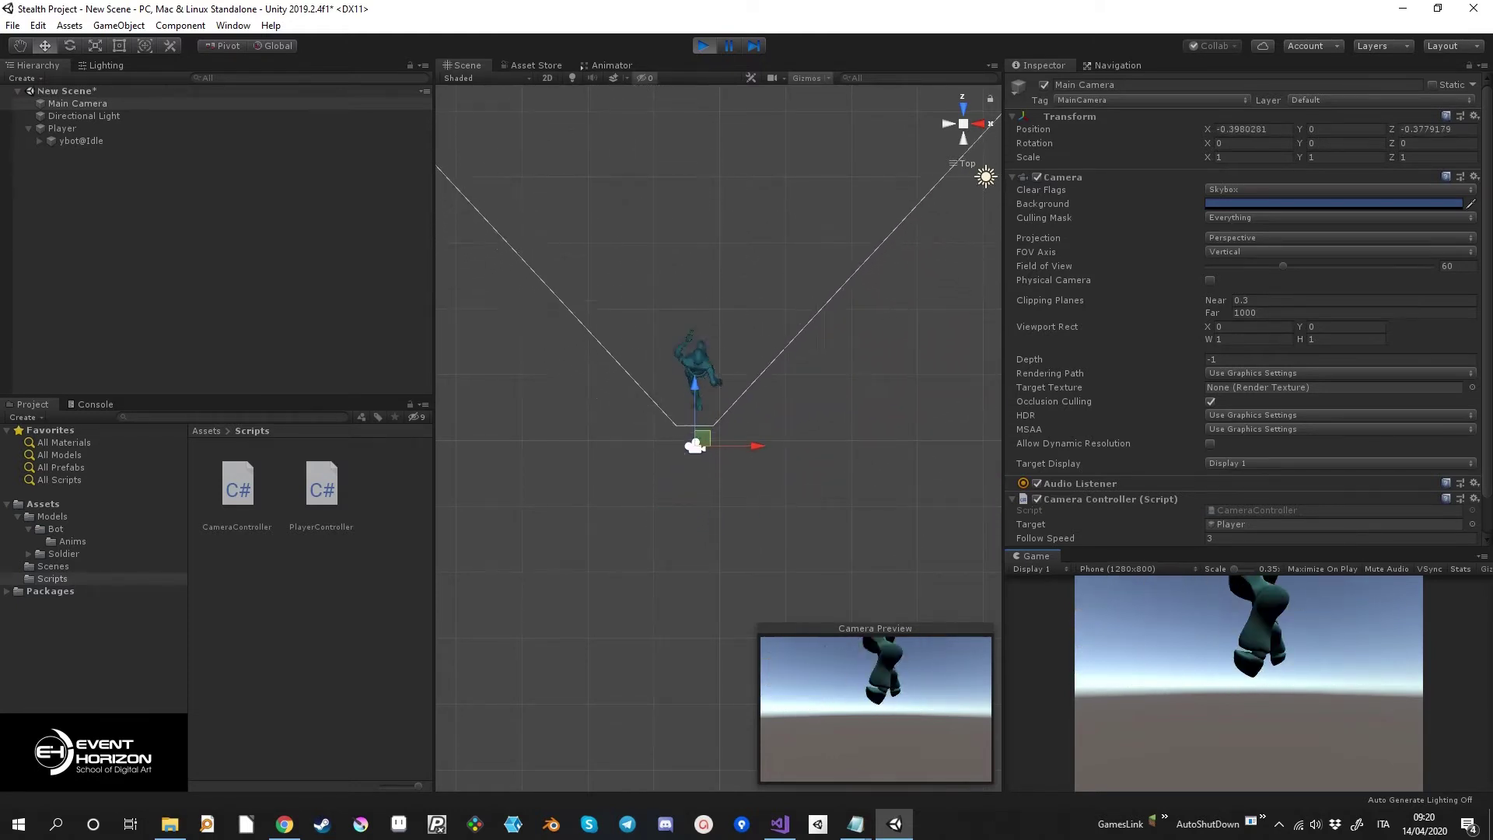
left_click(1245, 538)
type("6")
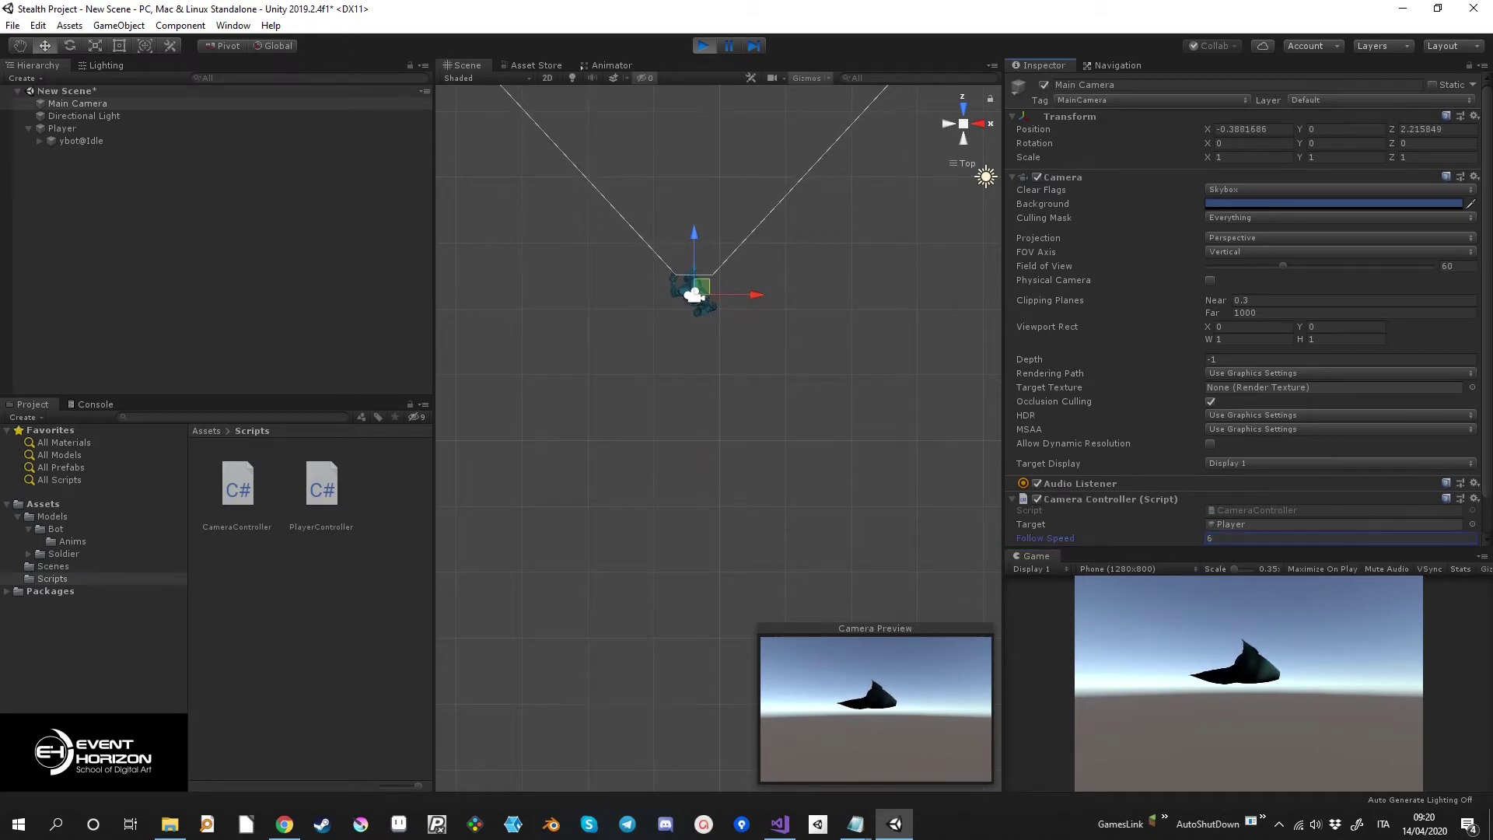
key("Down")
key("Up")
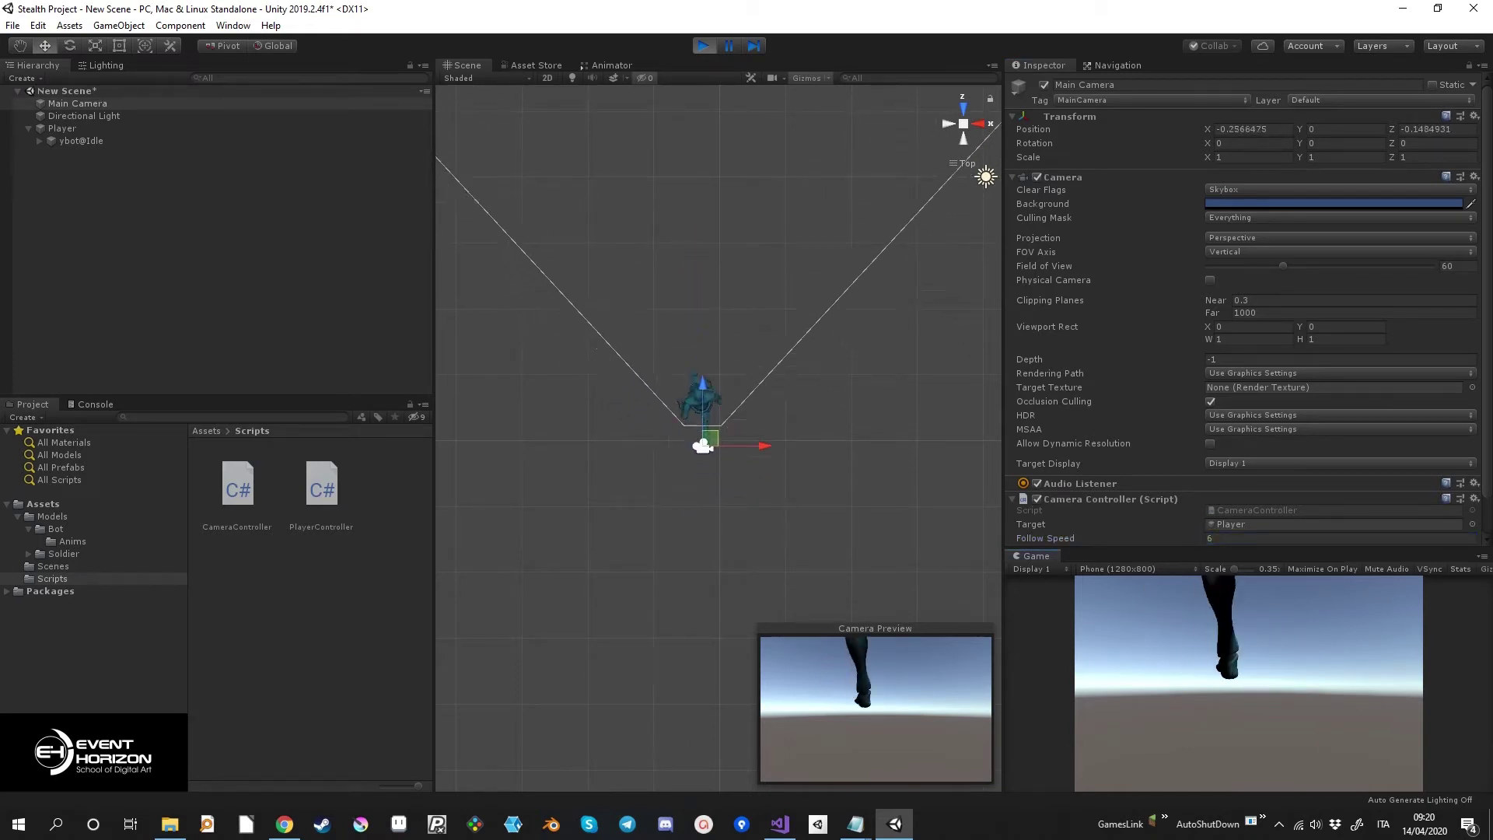
key("Down")
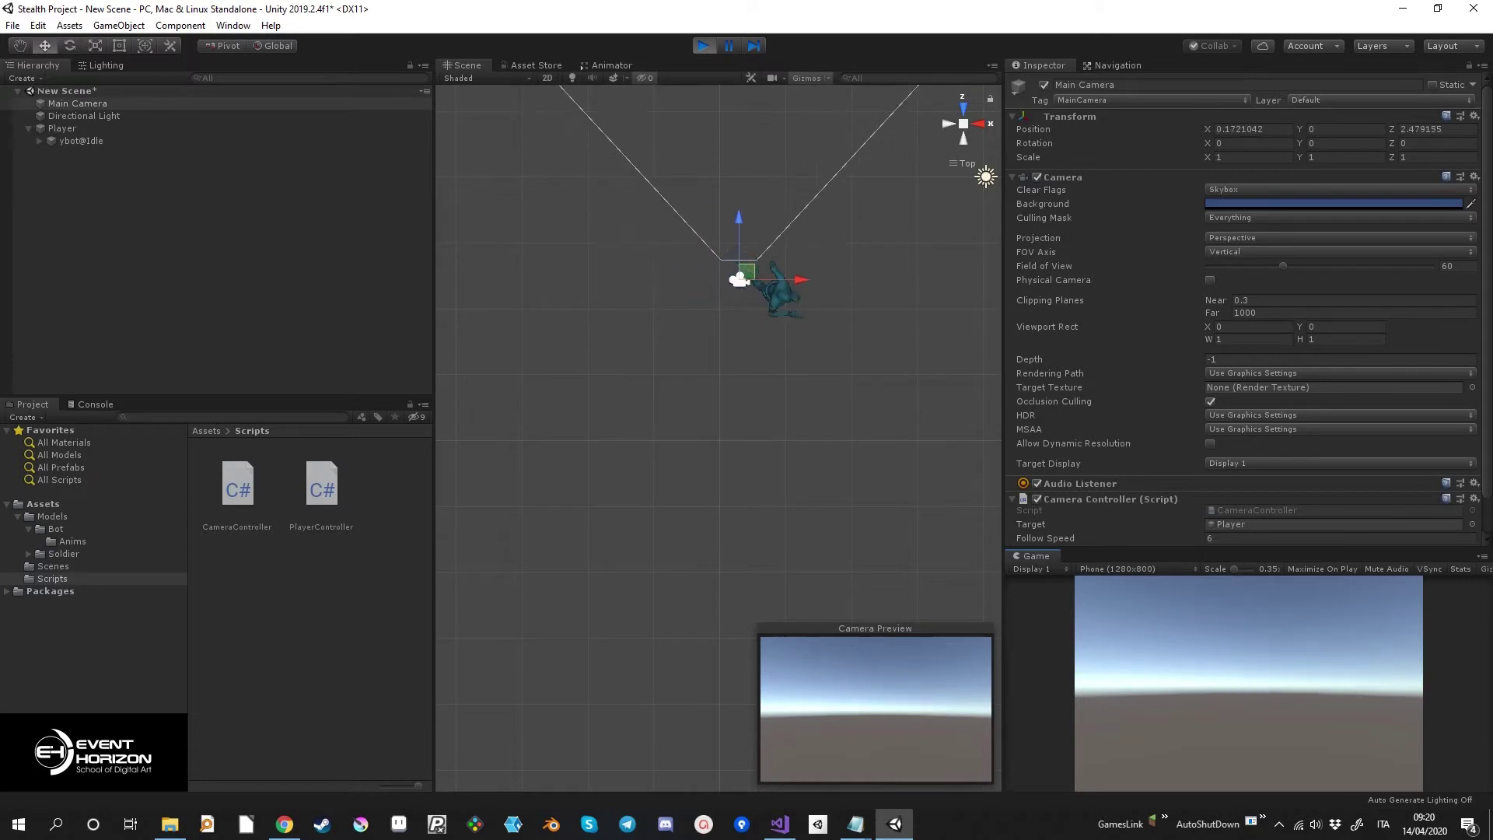
key("Left")
key("Up")
key("Right")
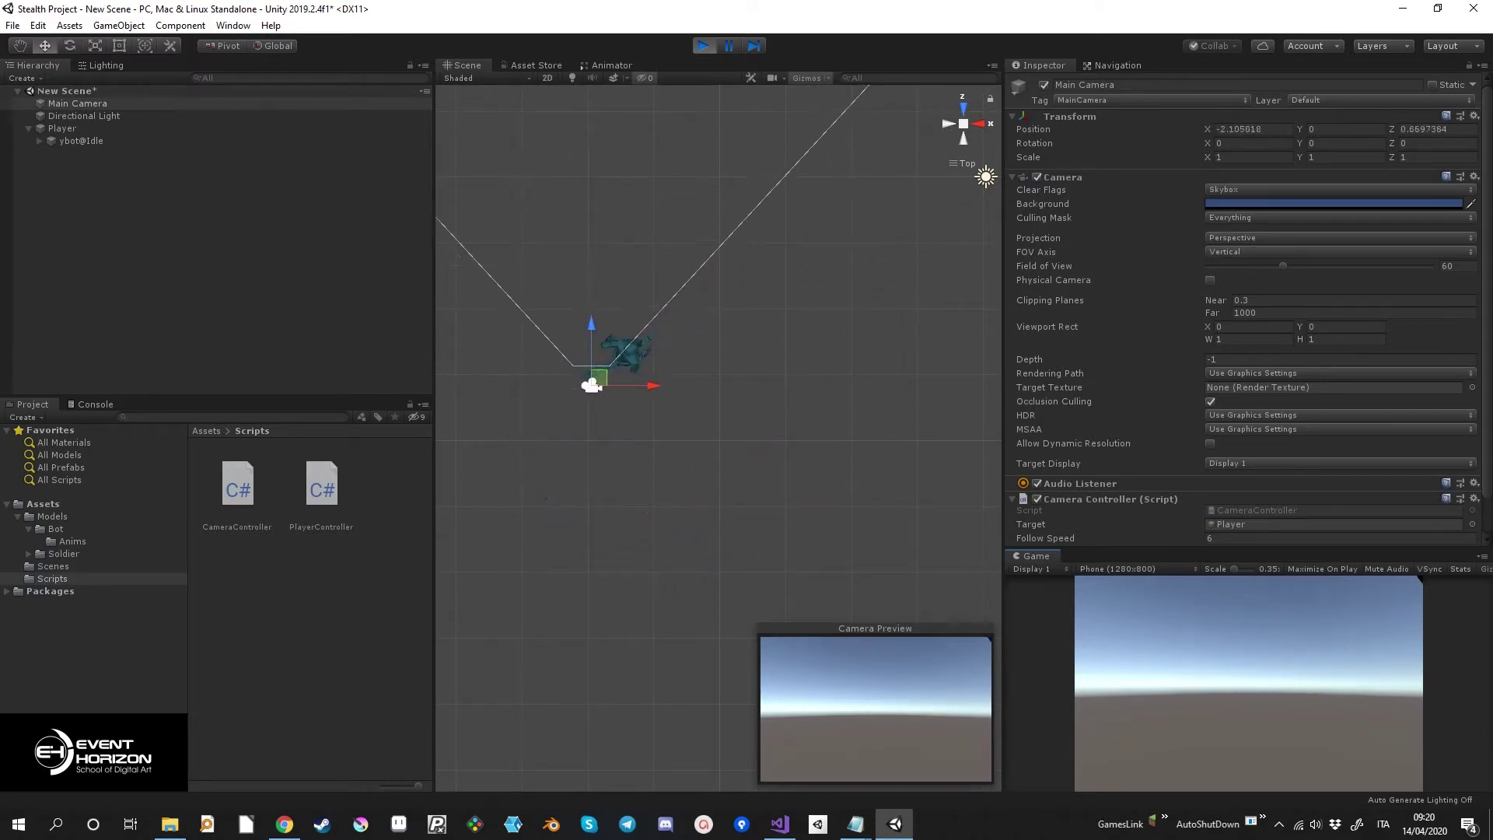
key("Down")
key("Down")
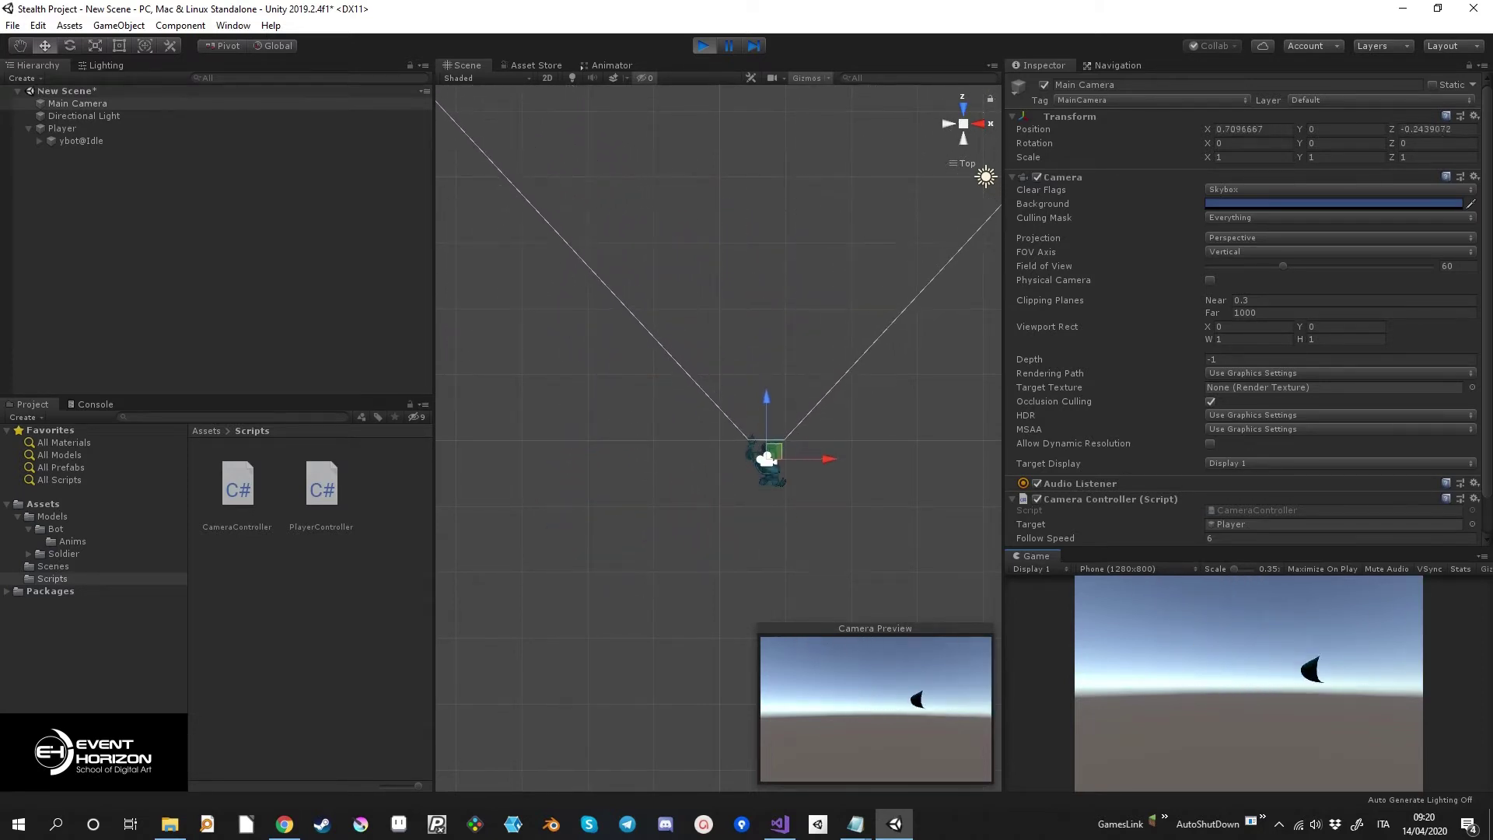
key("Left")
key("Up")
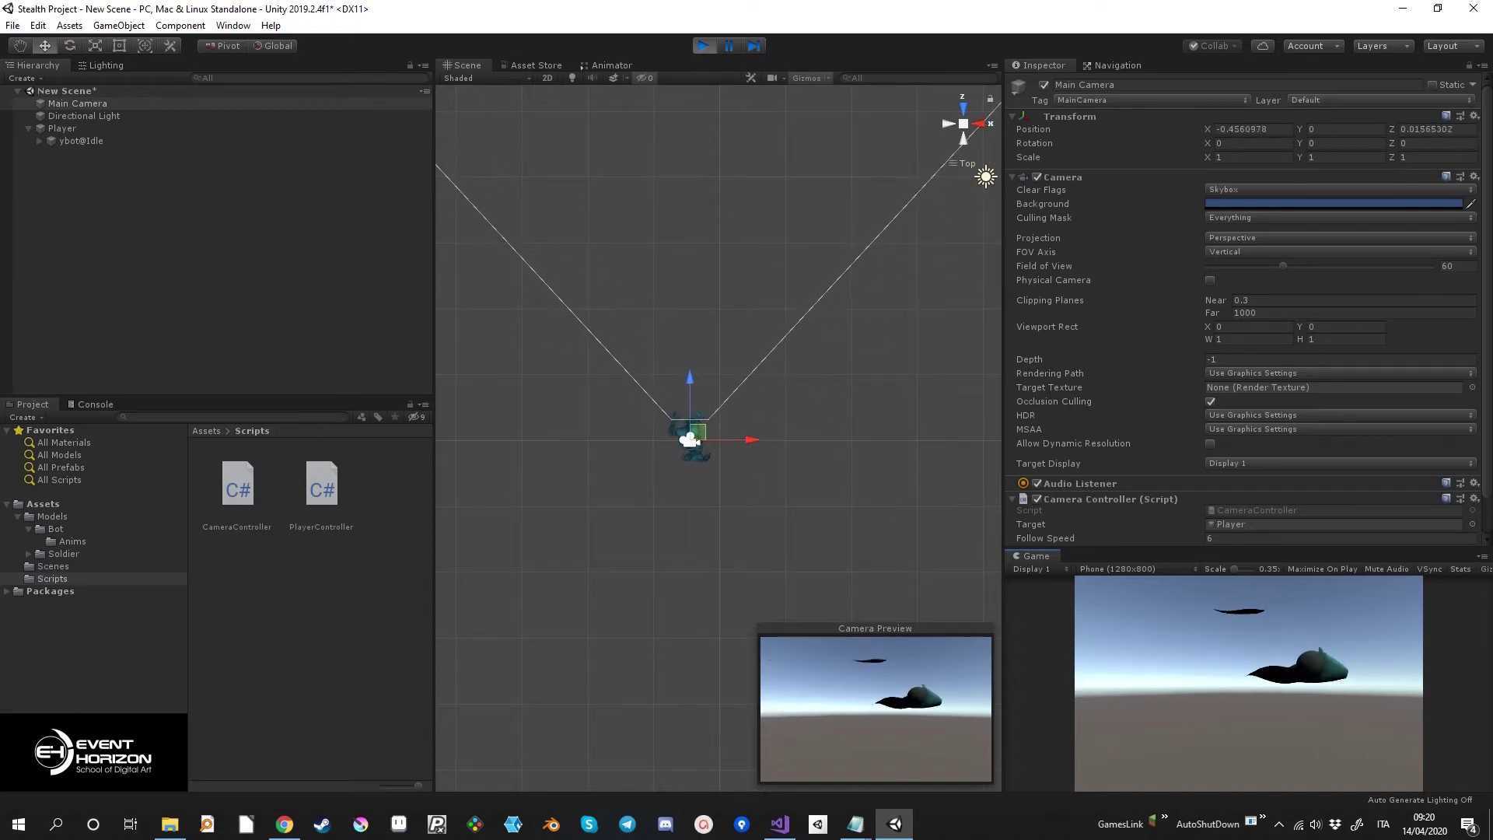
Exit Play mode and save the scene.
key("ctrl+s")
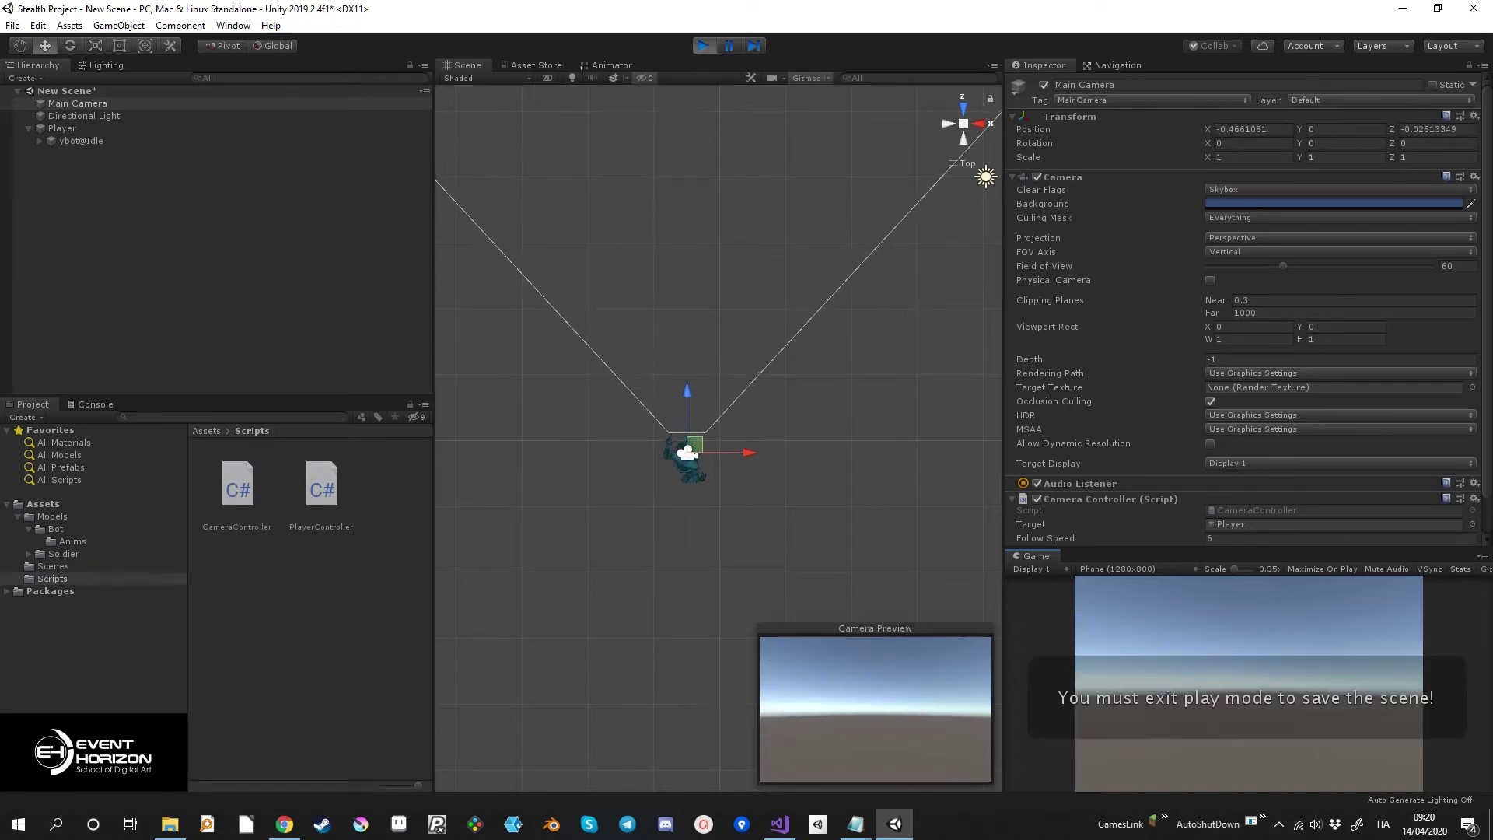
key("ctrl+p")
key("ctrl+s")
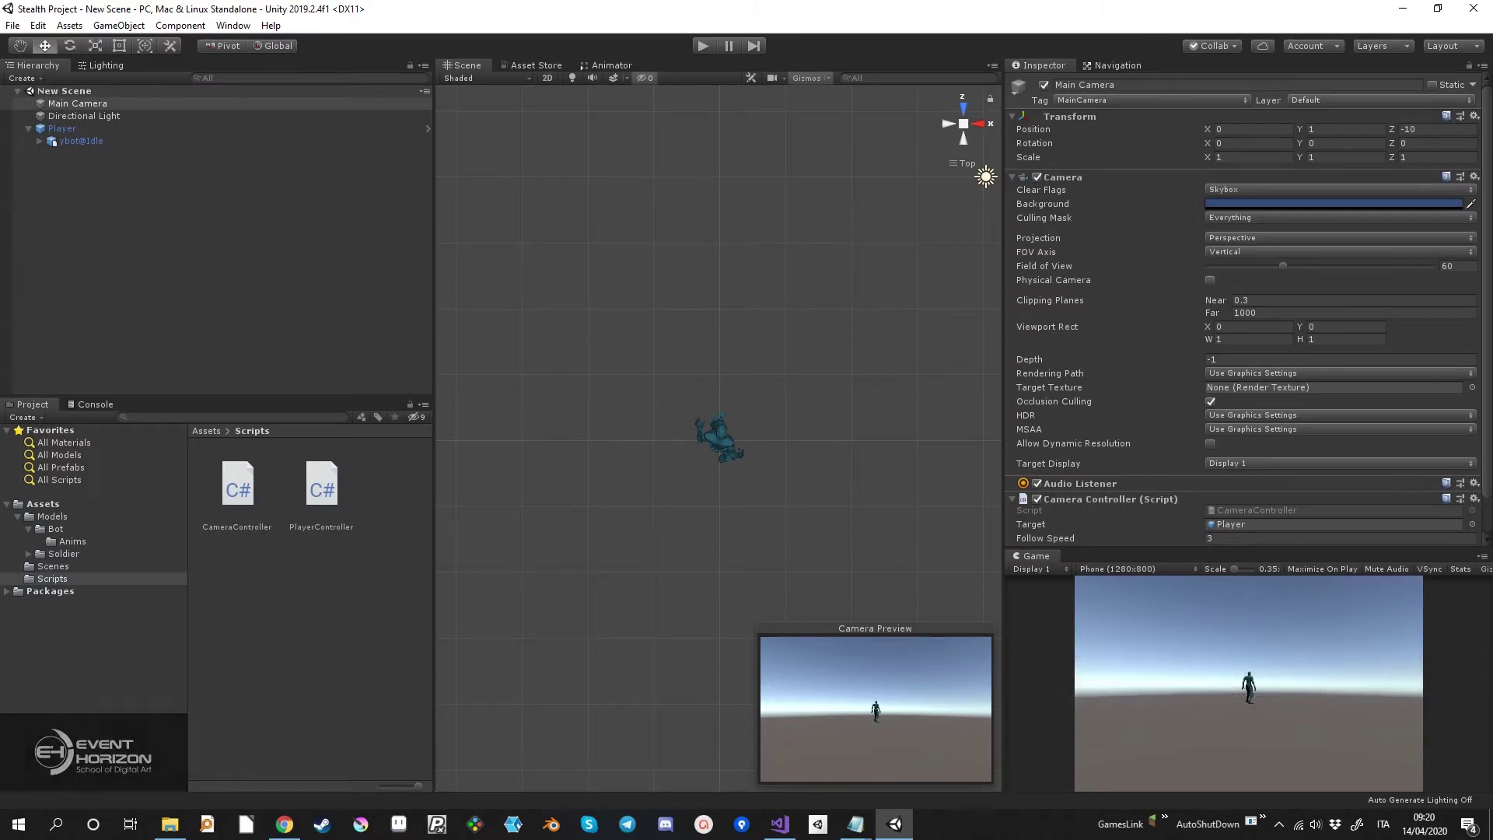
Append '- target.transform.forward' to the newPosition line in Visual Studio and save.
key("alt+Tab")
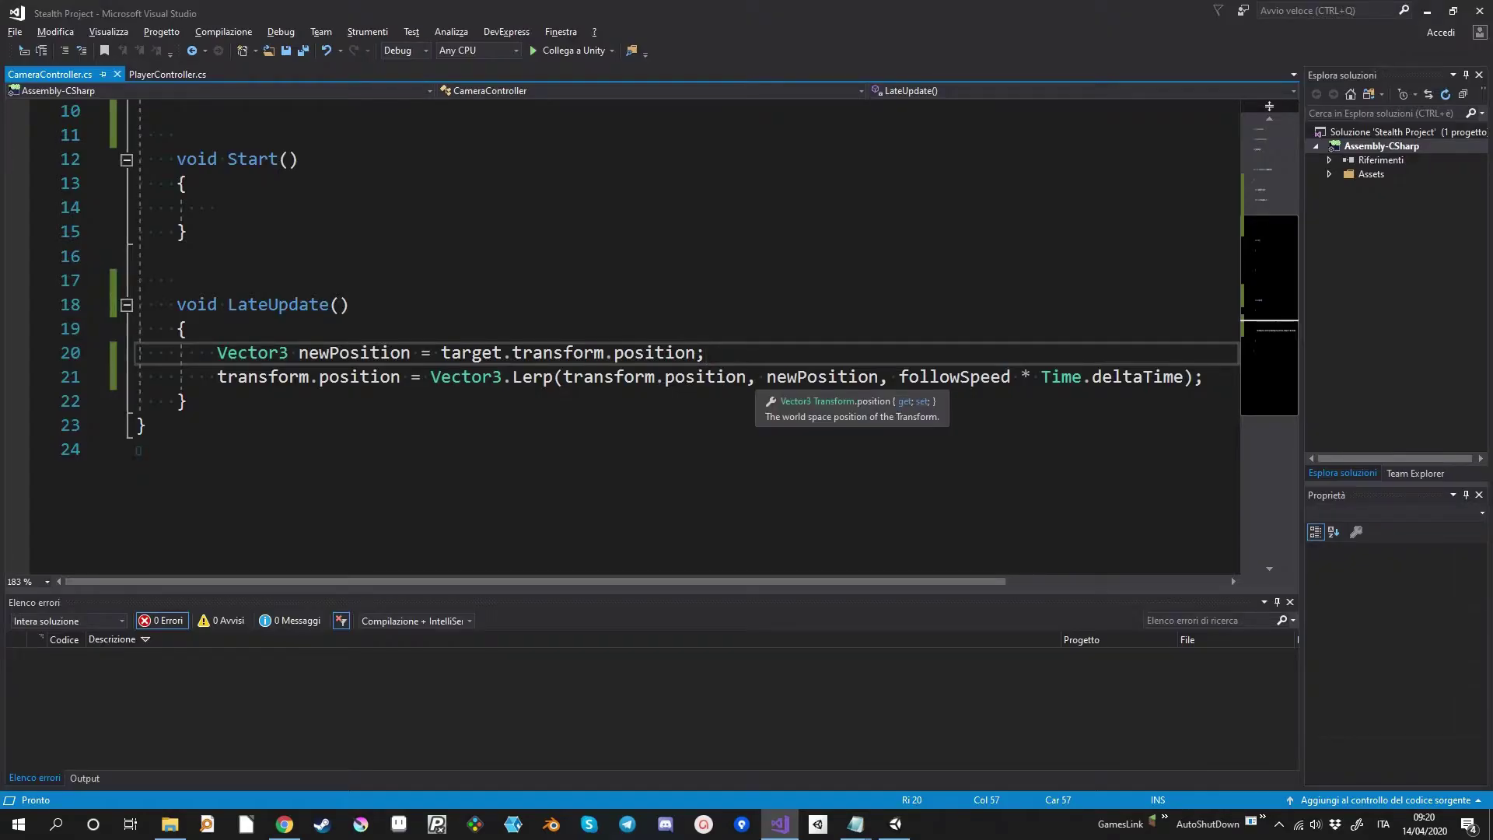
key("Left")
key("ctrl+s")
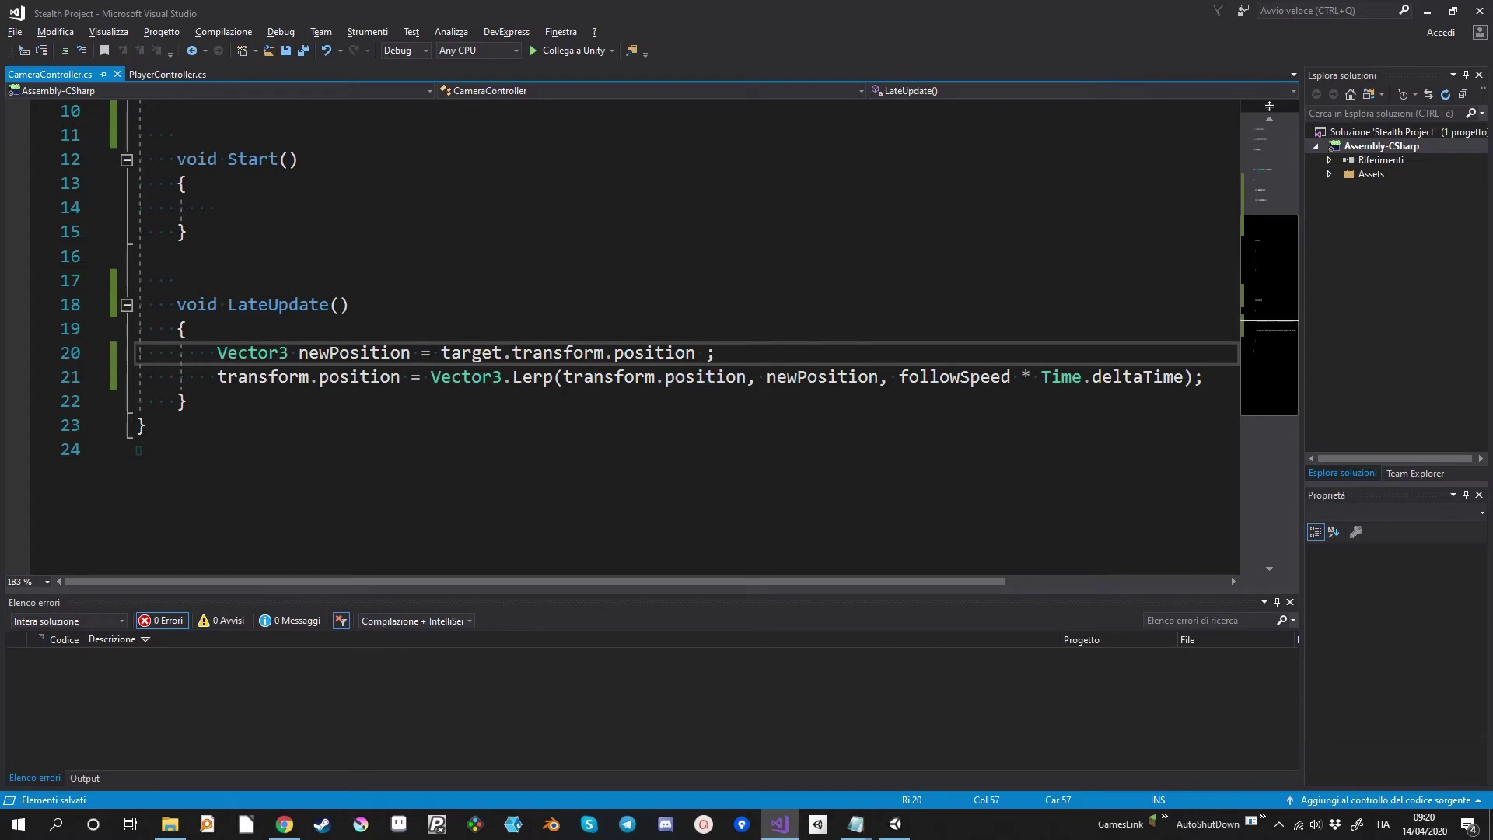
type("-.")
type(" tra")
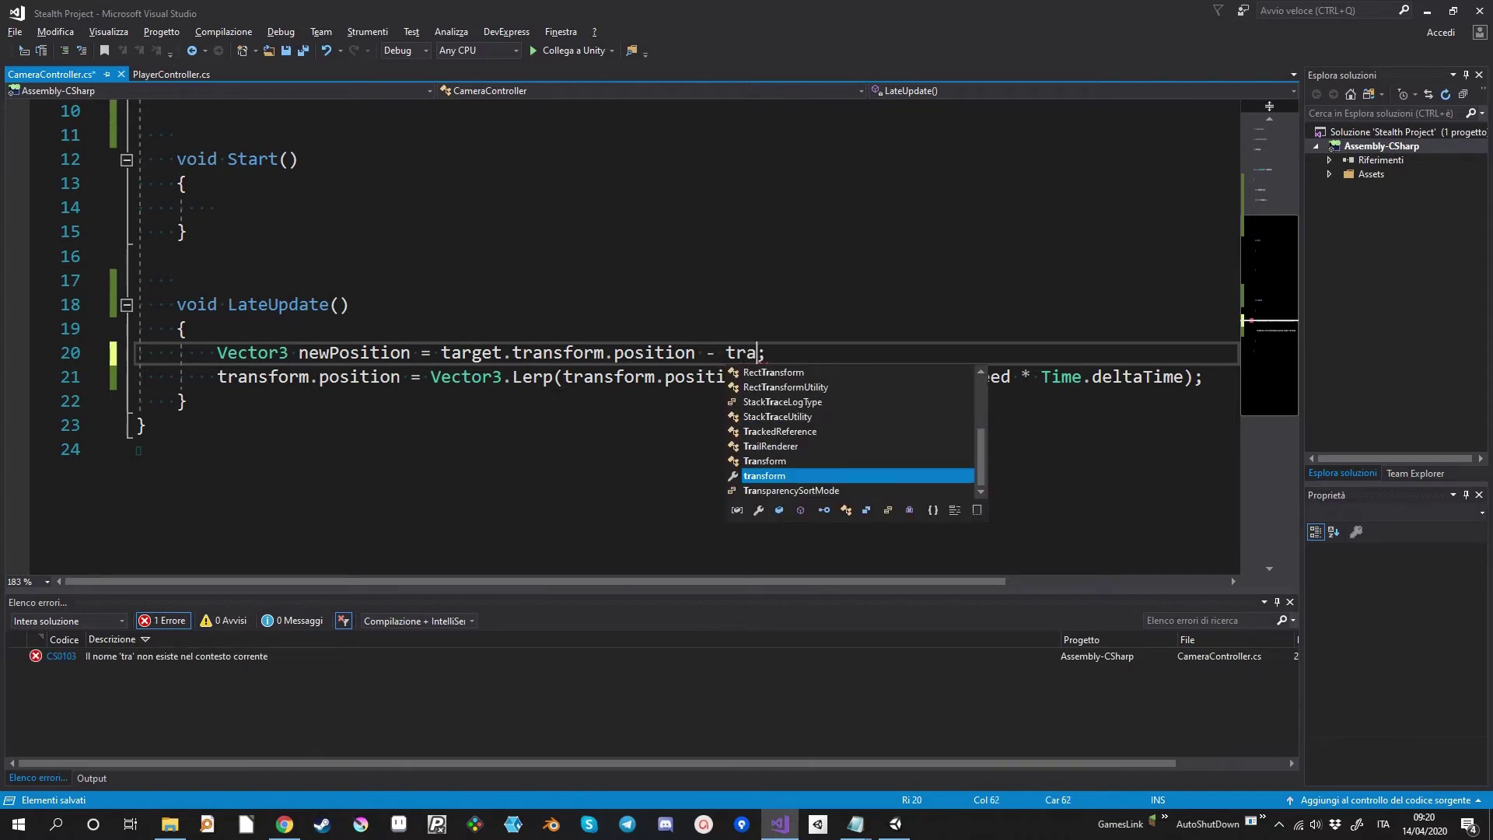
key("BackSpace")
key("BackSpace")
type("a")
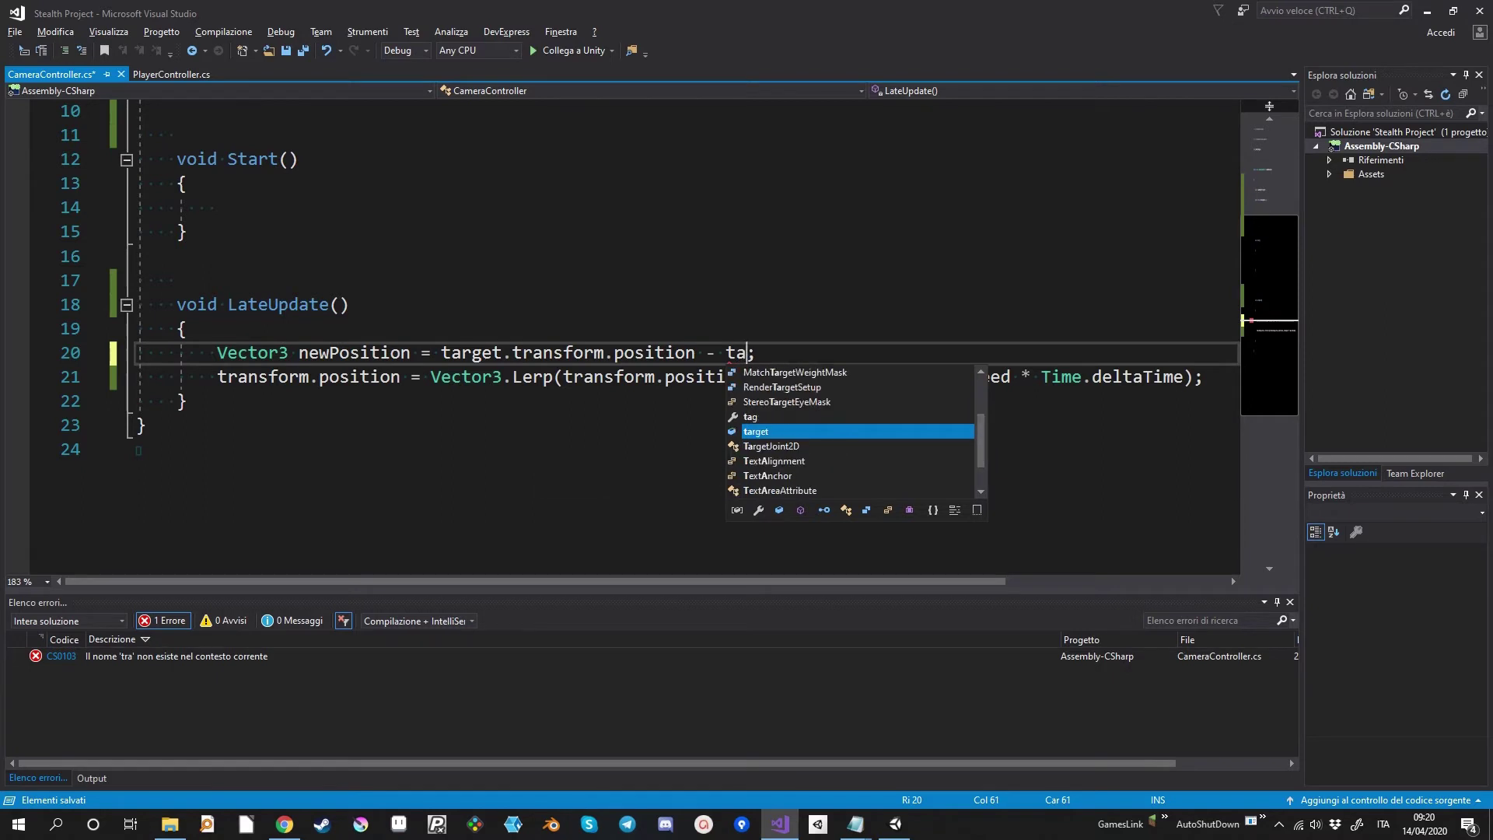
type(".tra.")
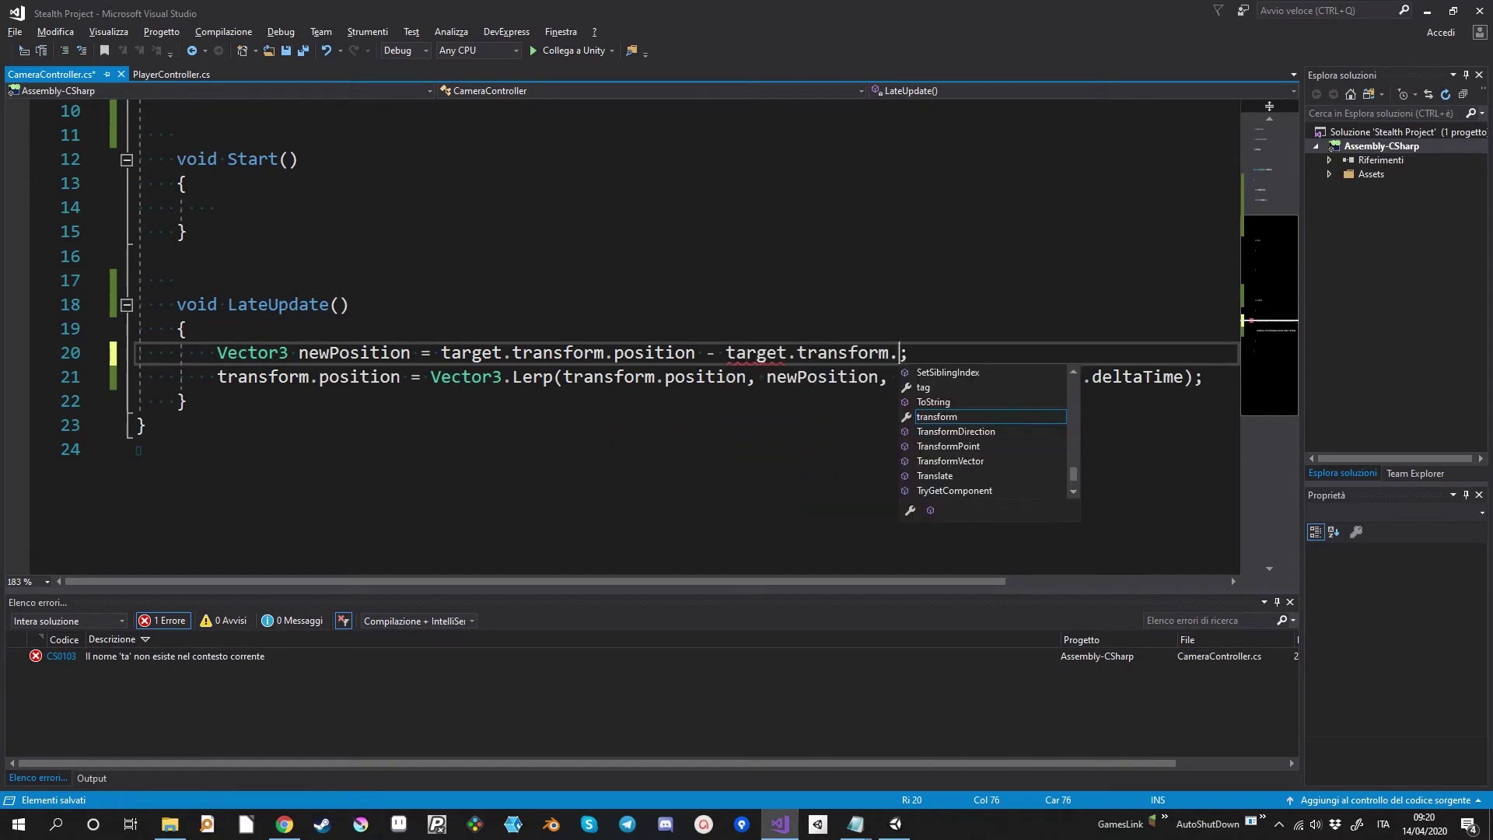
type("b")
key("BackSpace")
type("for")
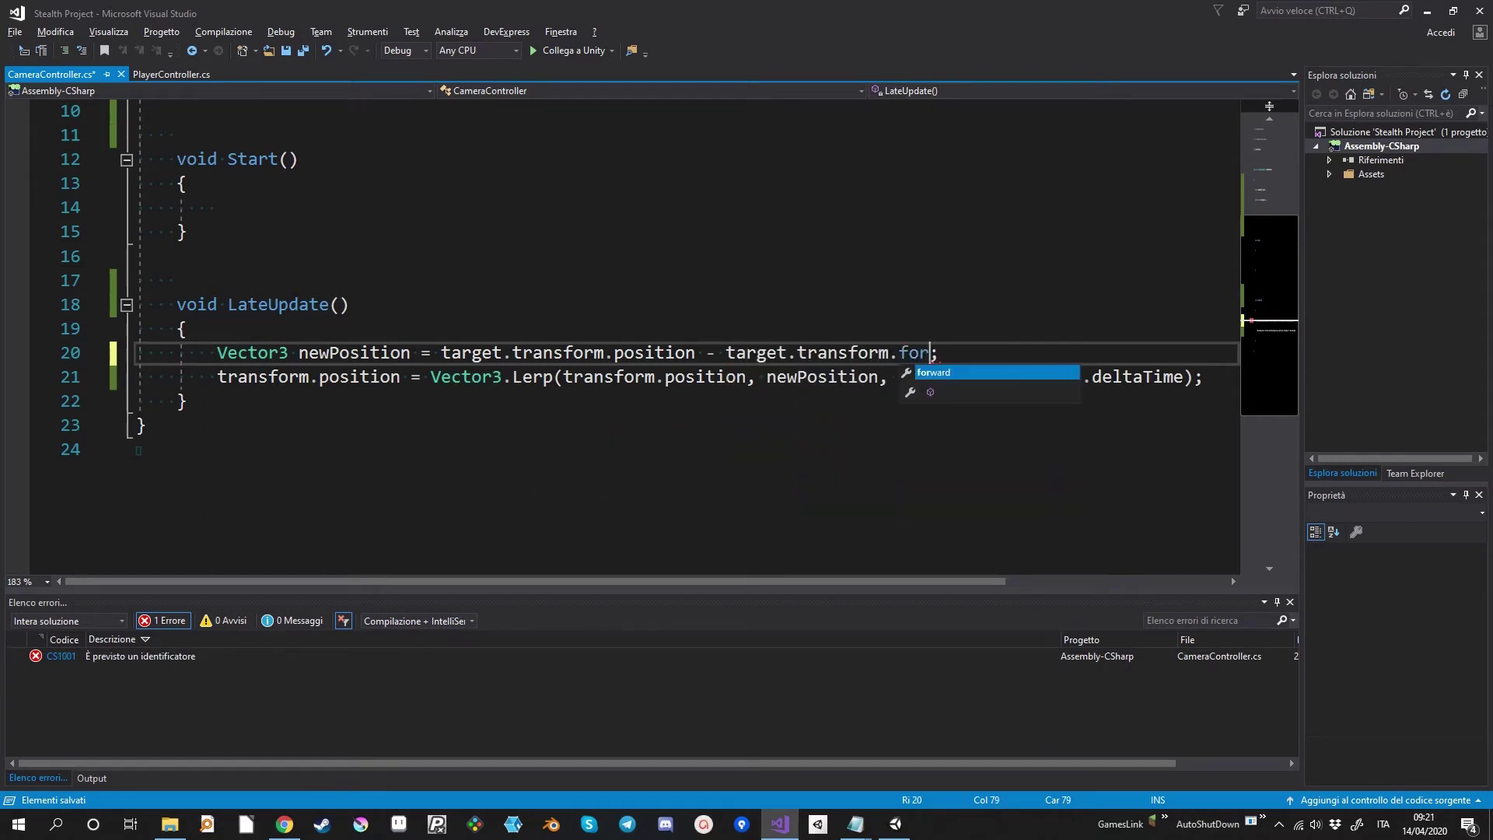
key("Tab")
left_click_drag(727, 352, 970, 352)
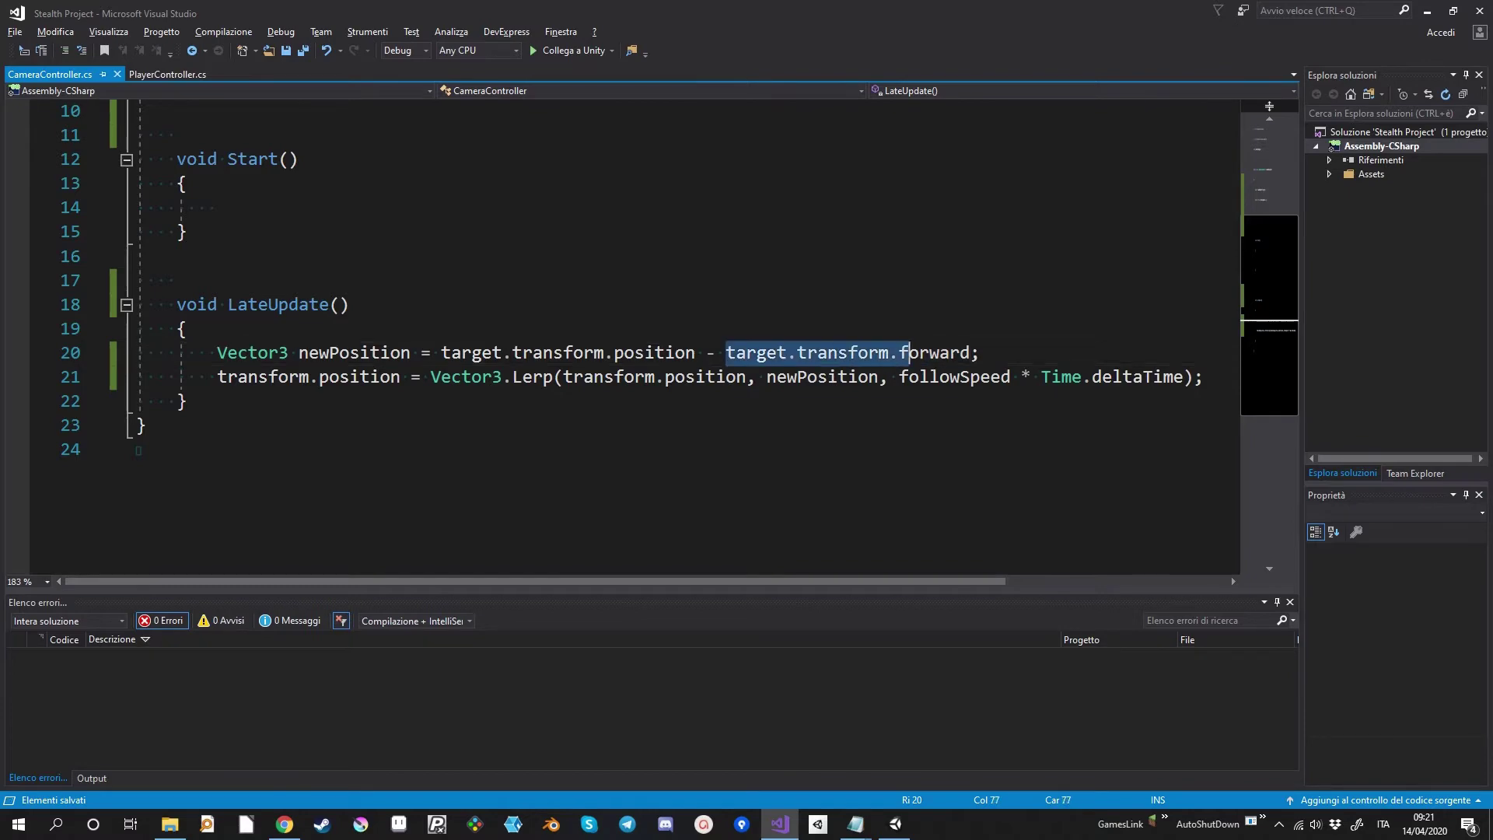
Play-test in Unity with the camera trailing behind the player, then return to Visual Studio.
key("alt+Tab")
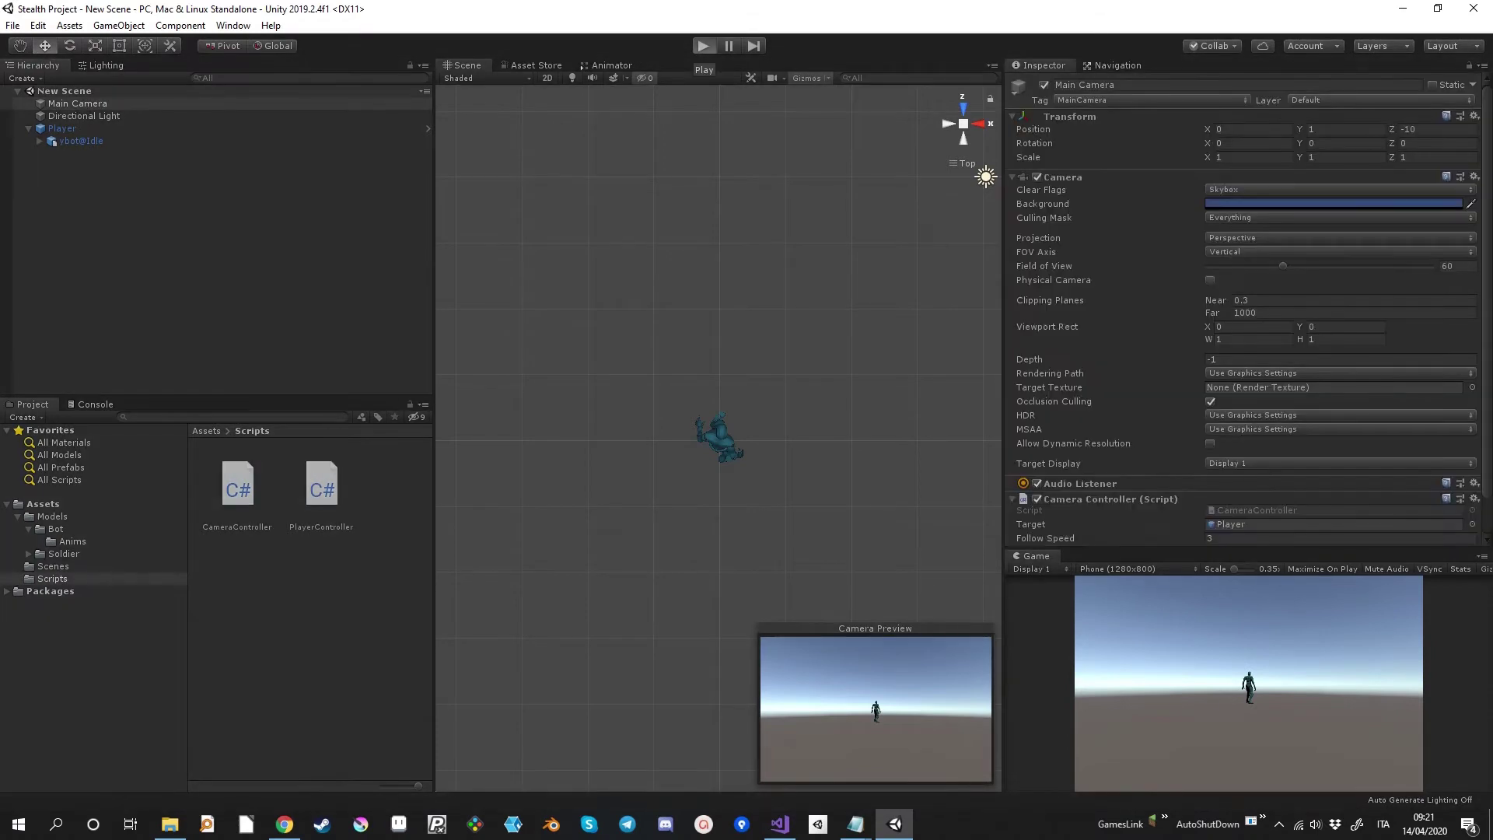
left_click(702, 45)
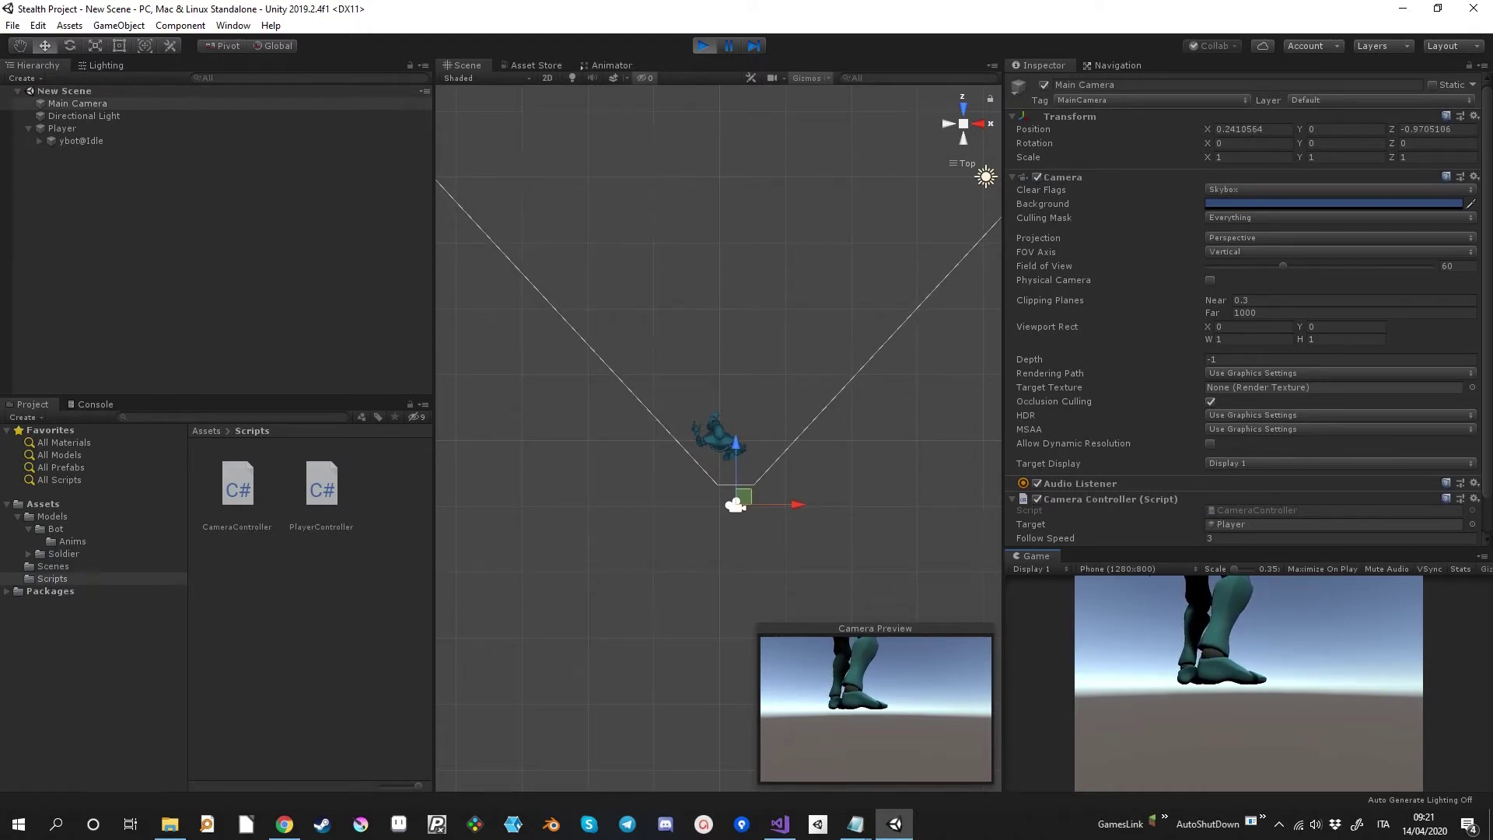
key("ctrl+p")
key("alt+Tab")
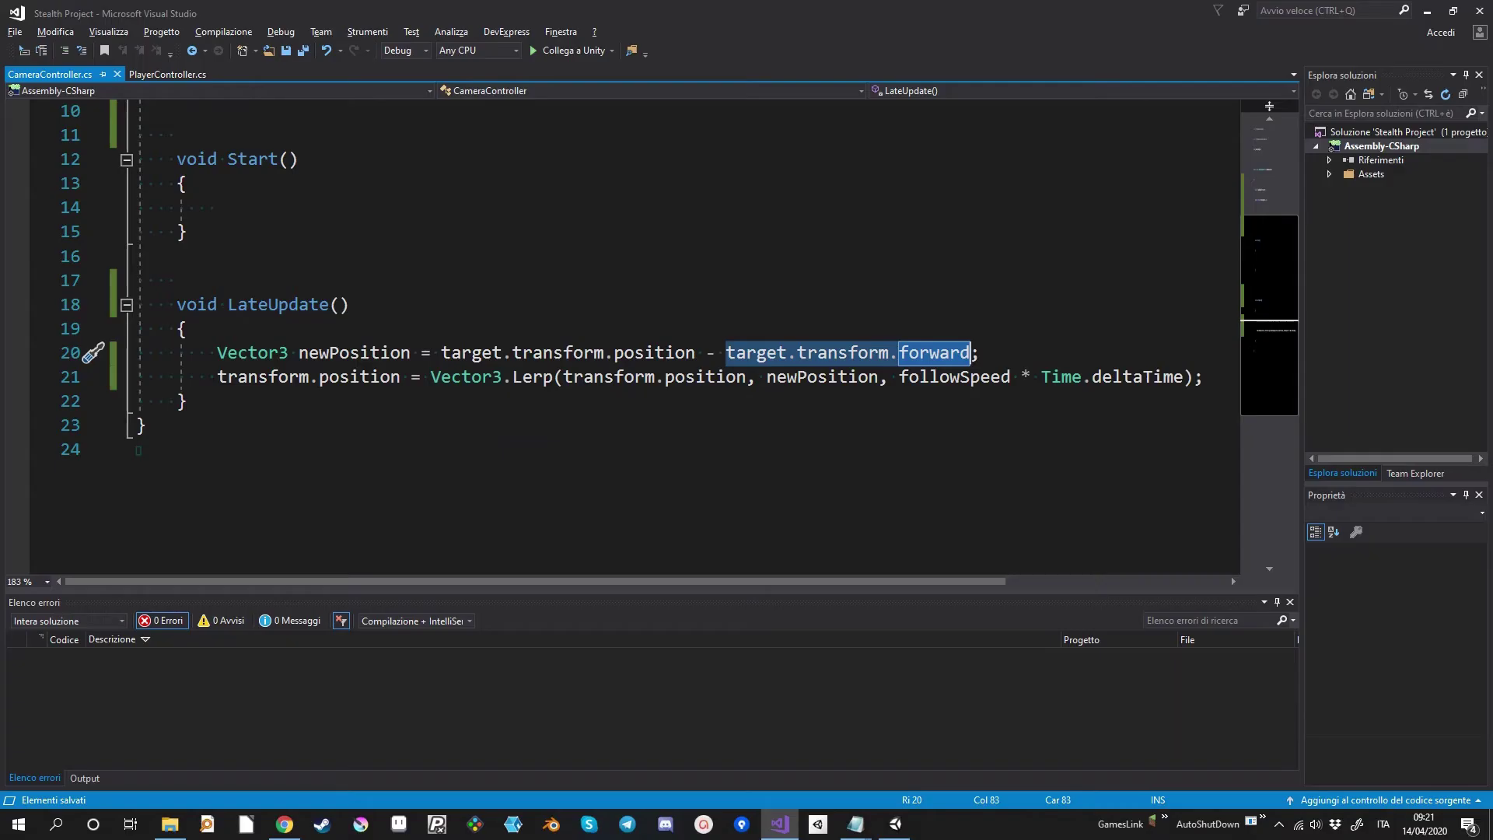
Declare 'public Vector3 followOffset;' on line 9 and save.
scroll(622, 334, "up", 2)
left_click(178, 305)
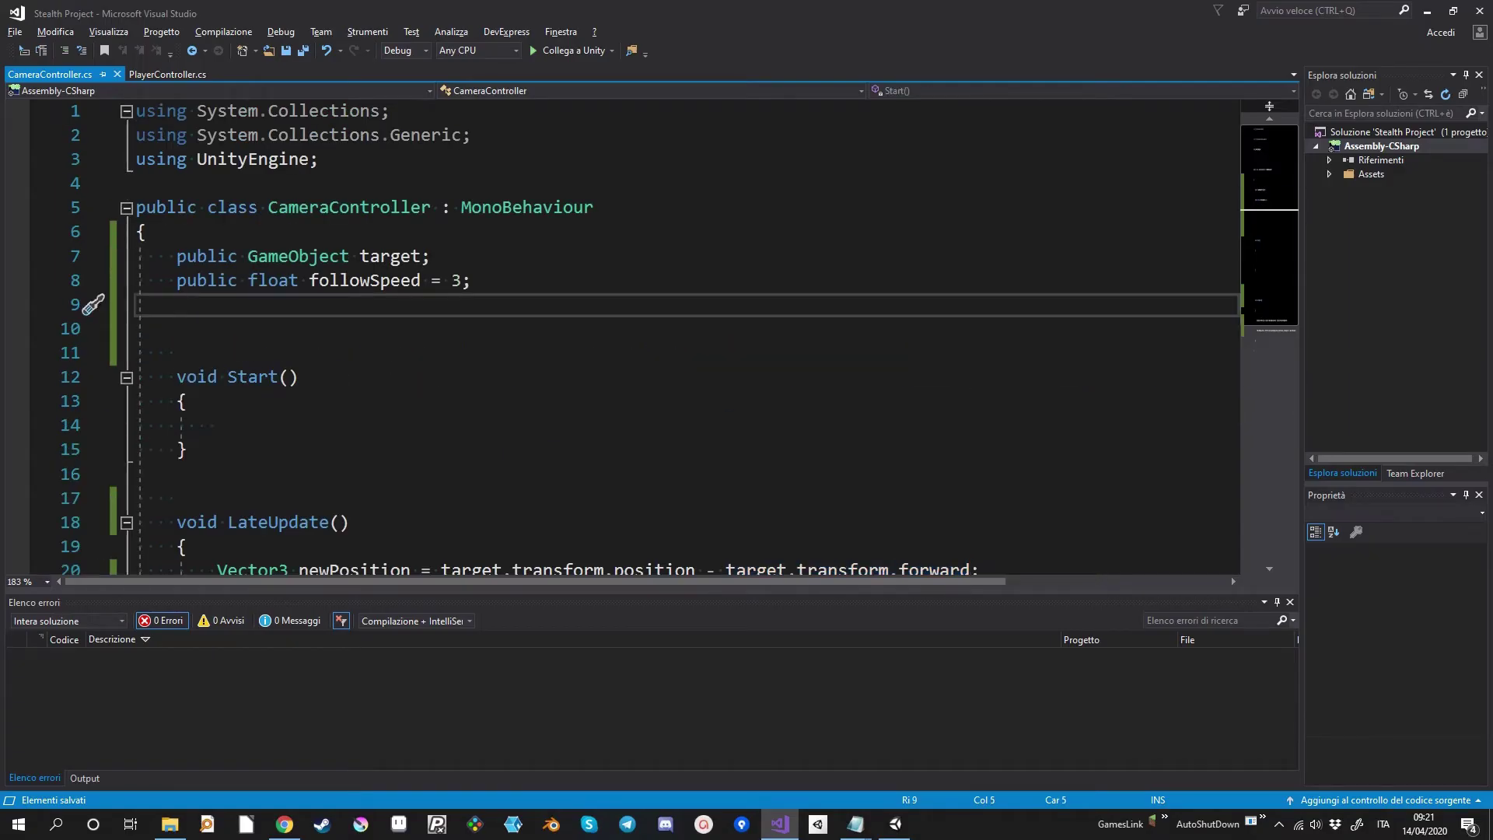
type("public vect")
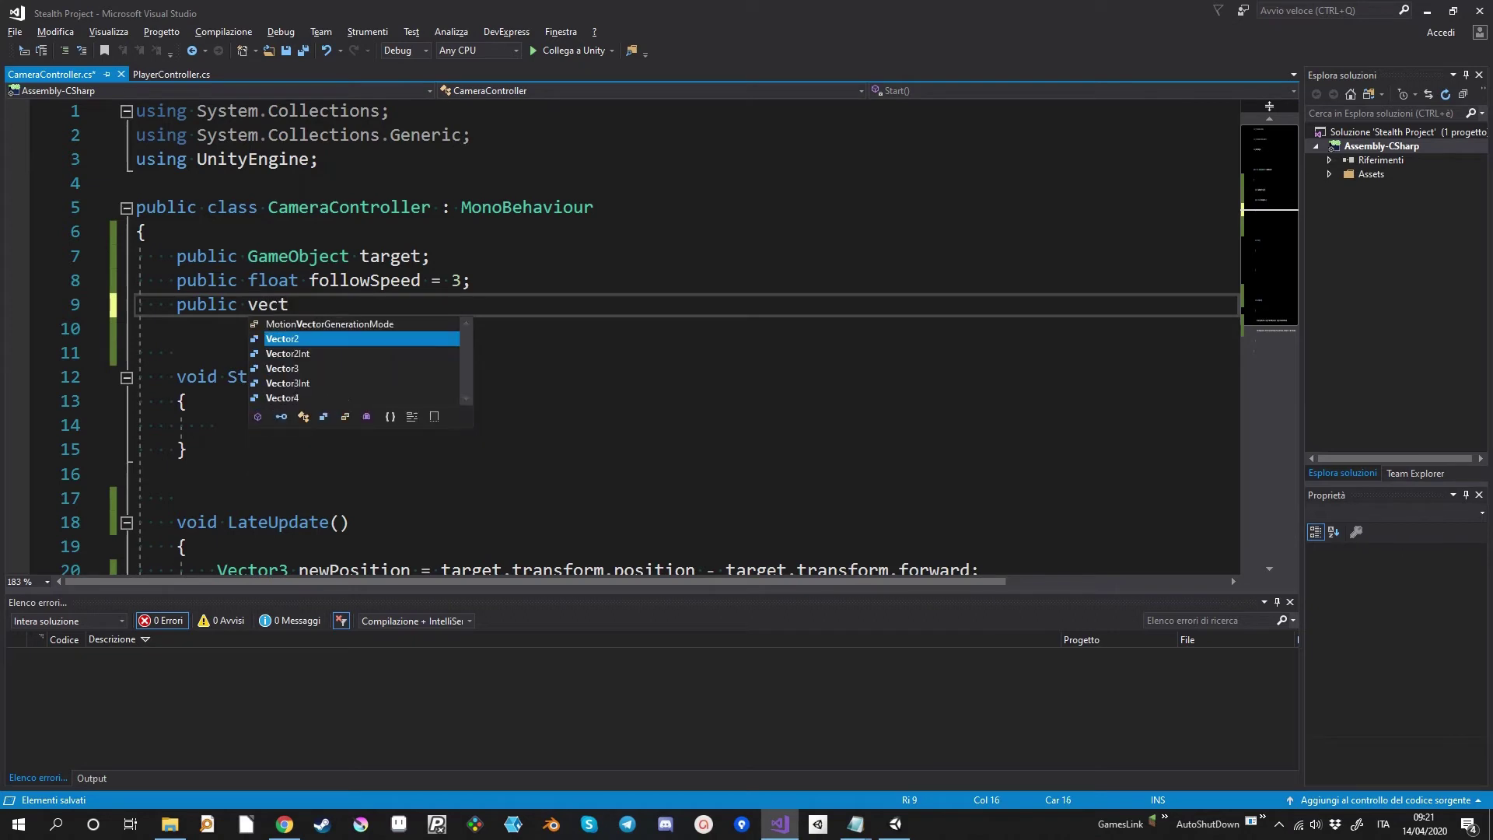
type(" follow")
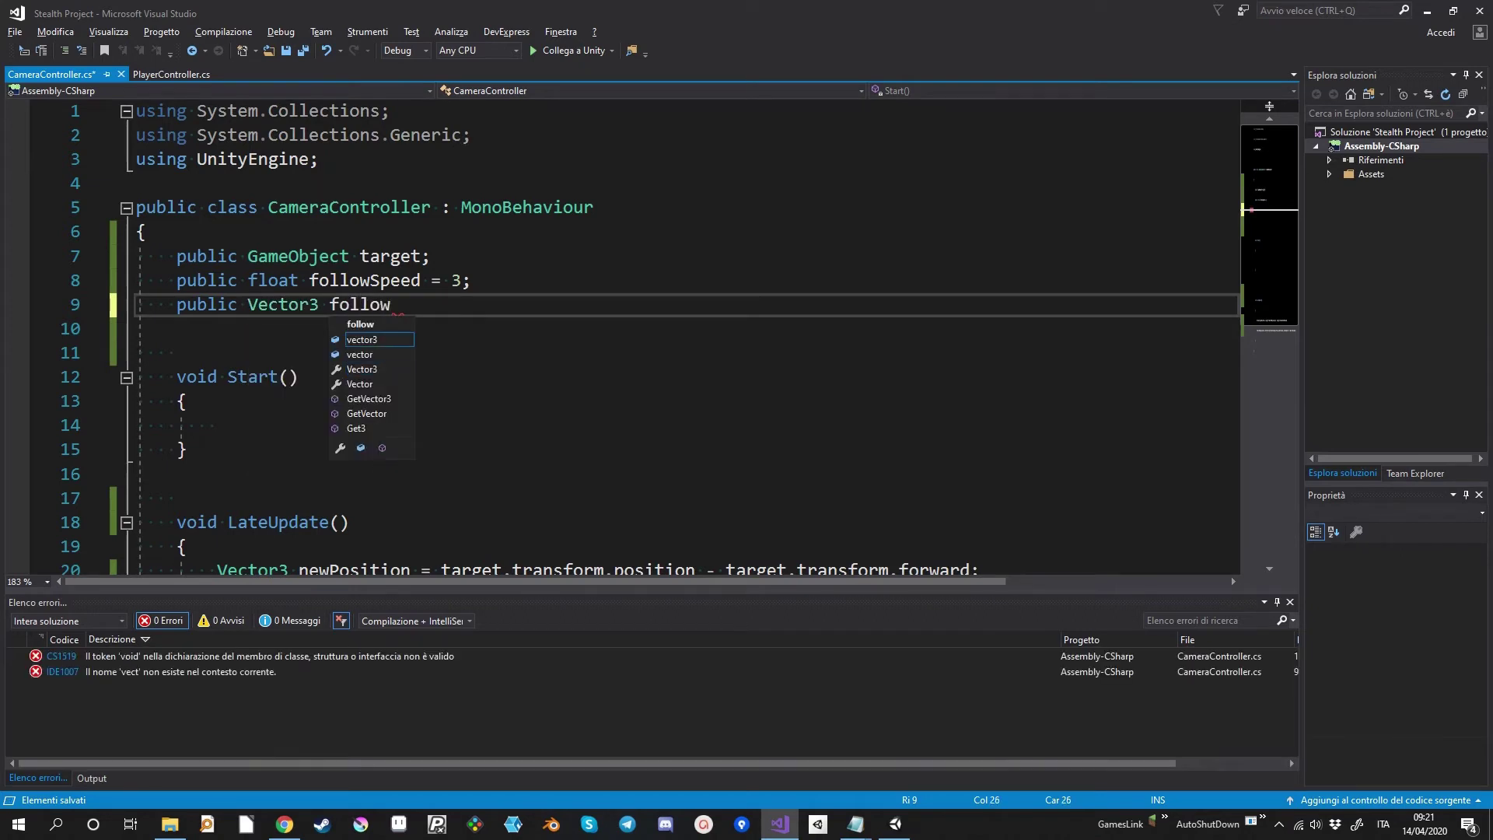
type("Offset")
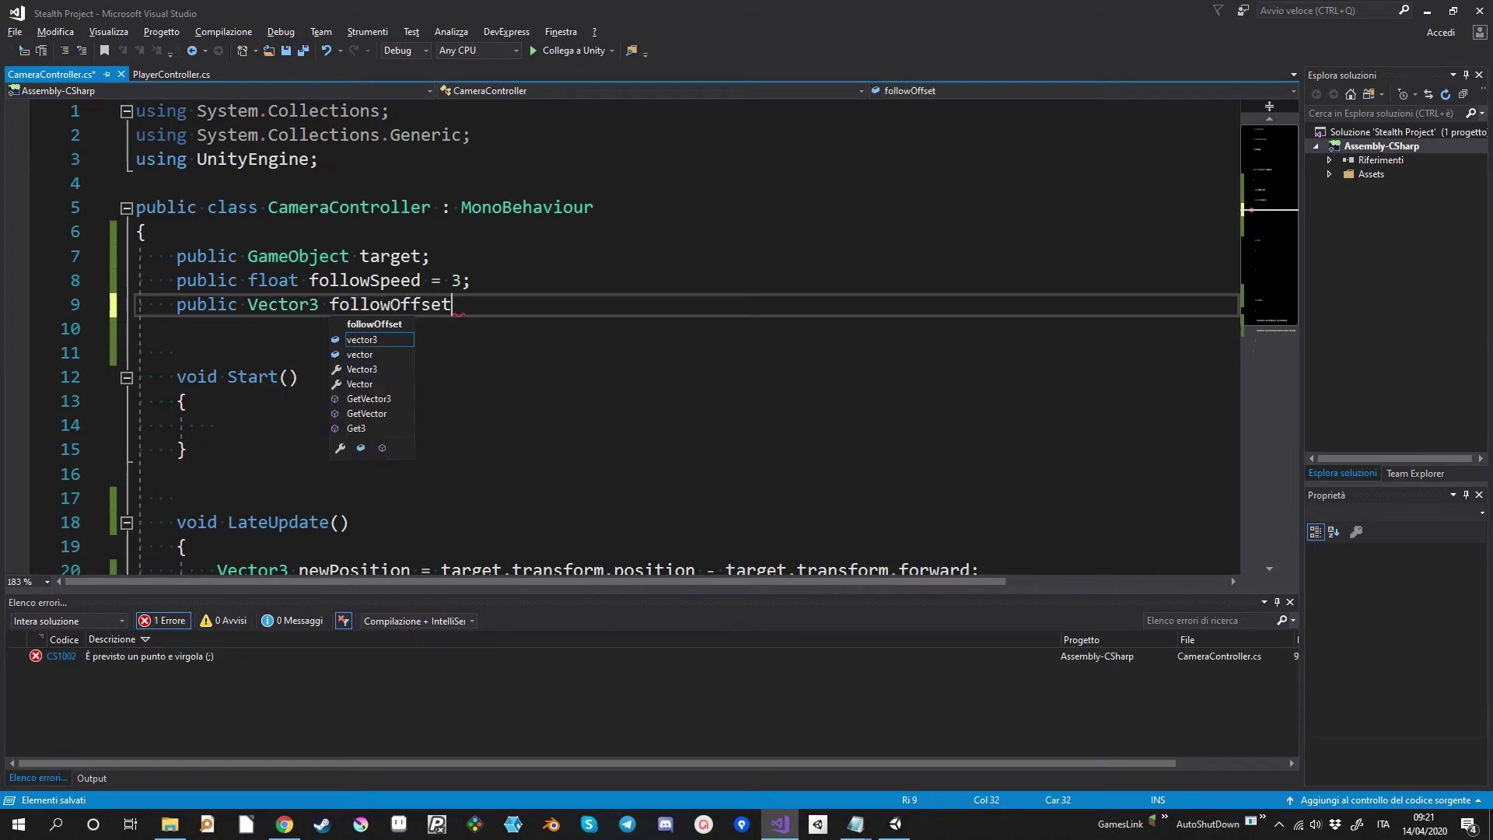
type(";")
key("ctrl+s")
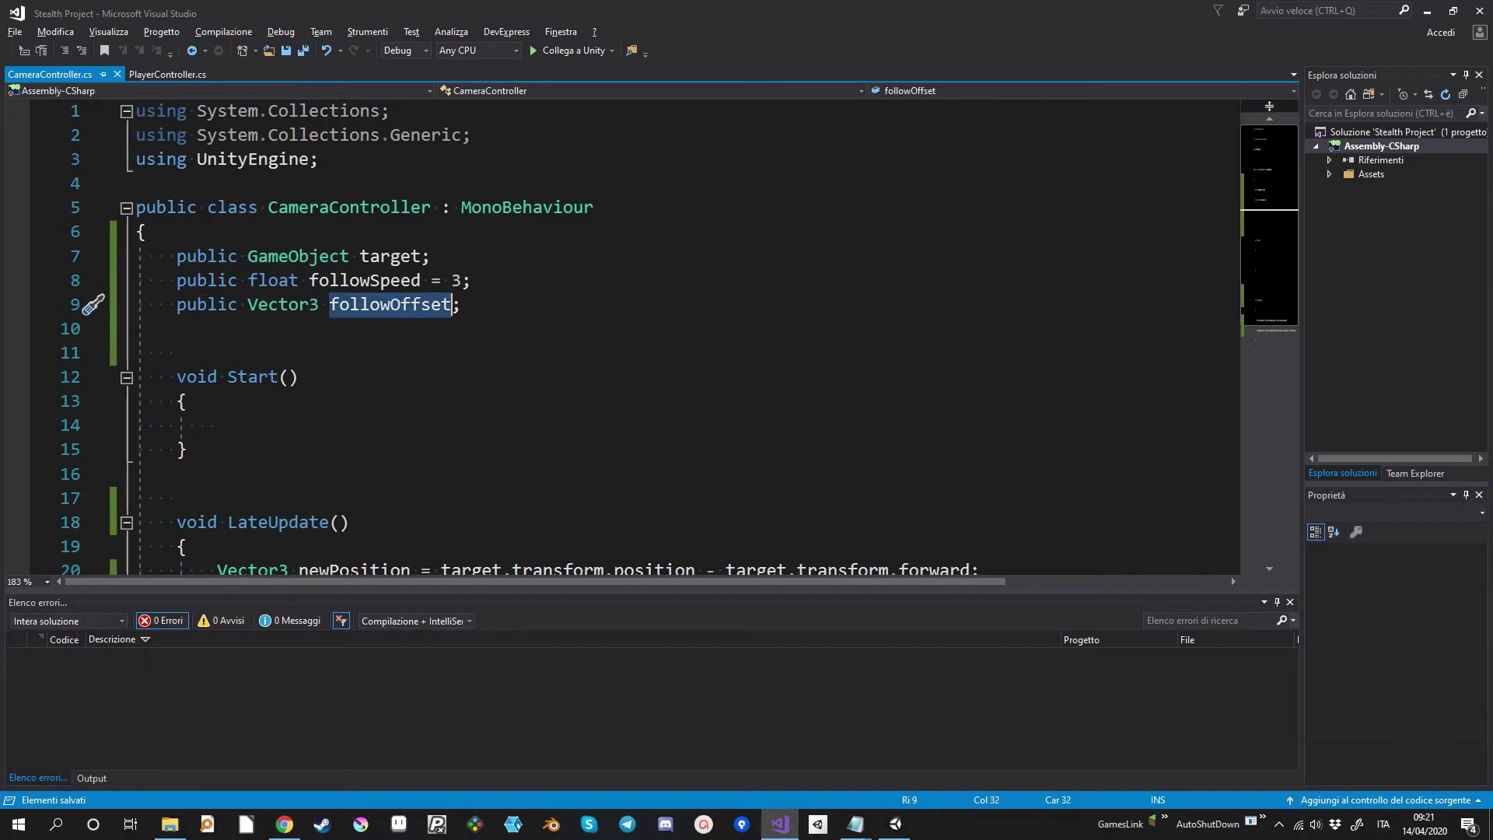
Append '+ followOffset' to the newPosition expression on line 20 and save.
key("Left")
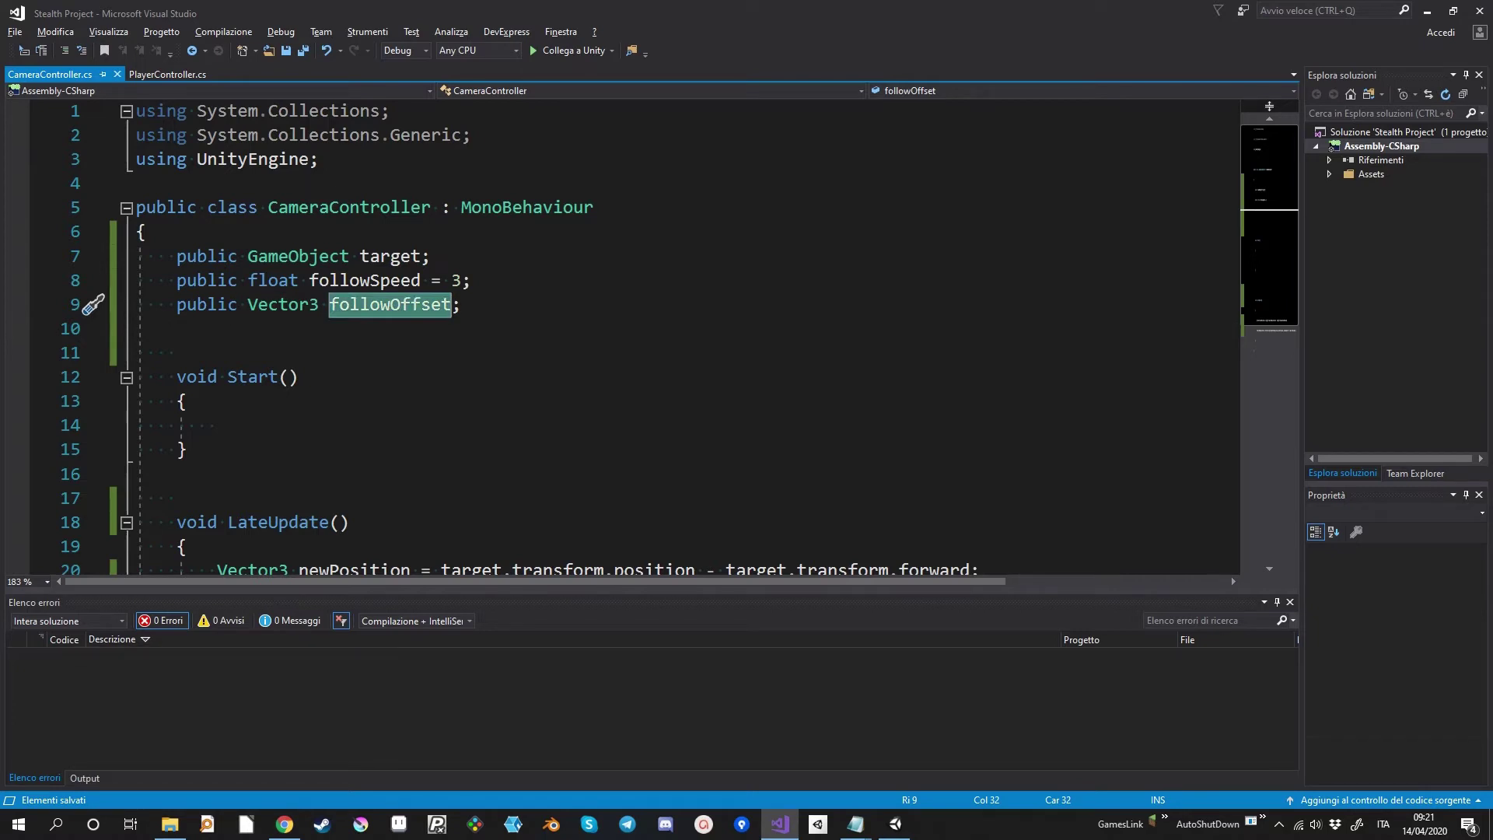
scroll(622, 334, "down", 3)
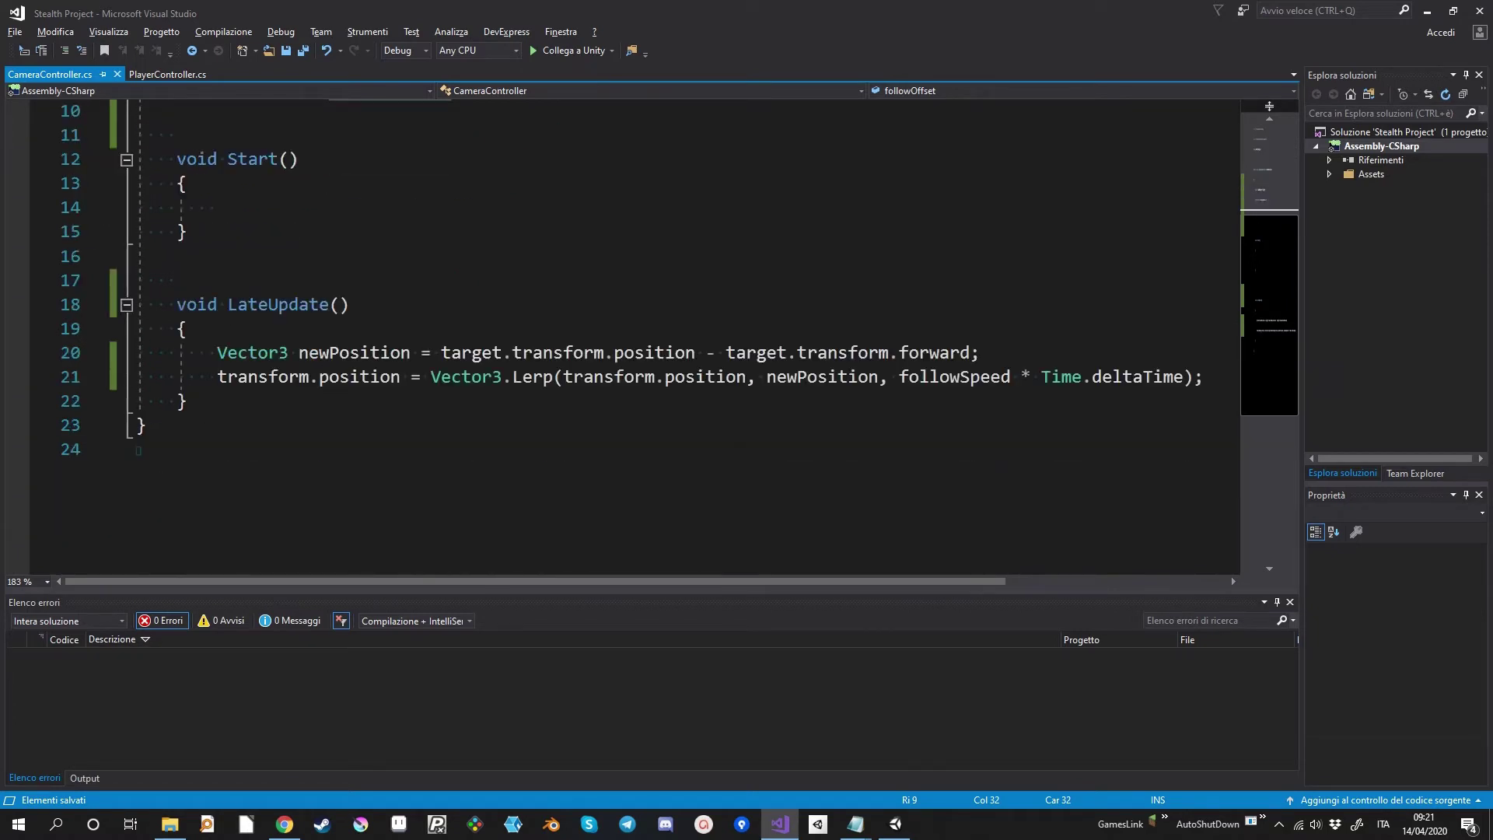
left_click(973, 352)
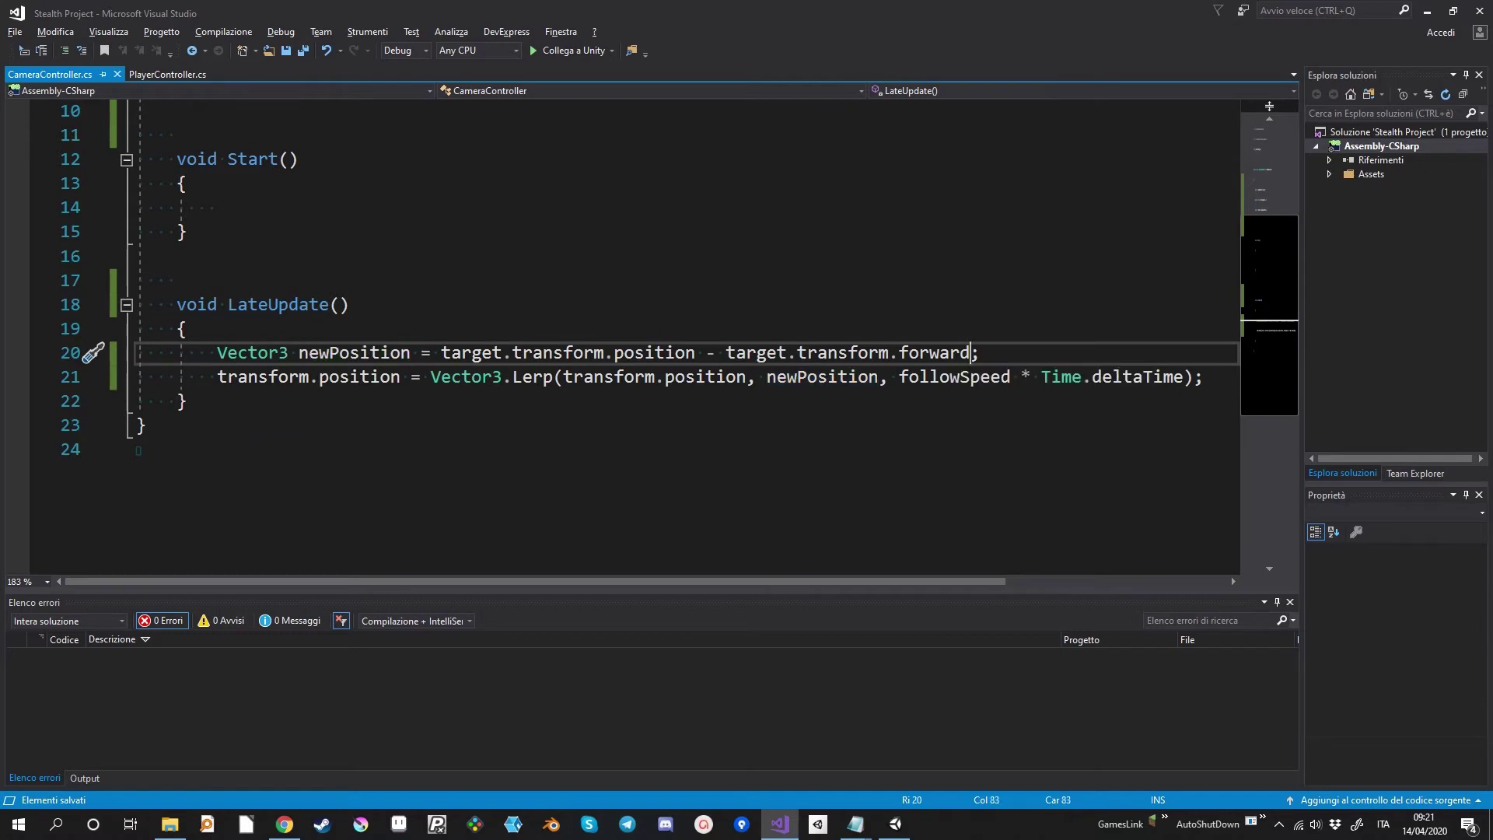
type(" + folo")
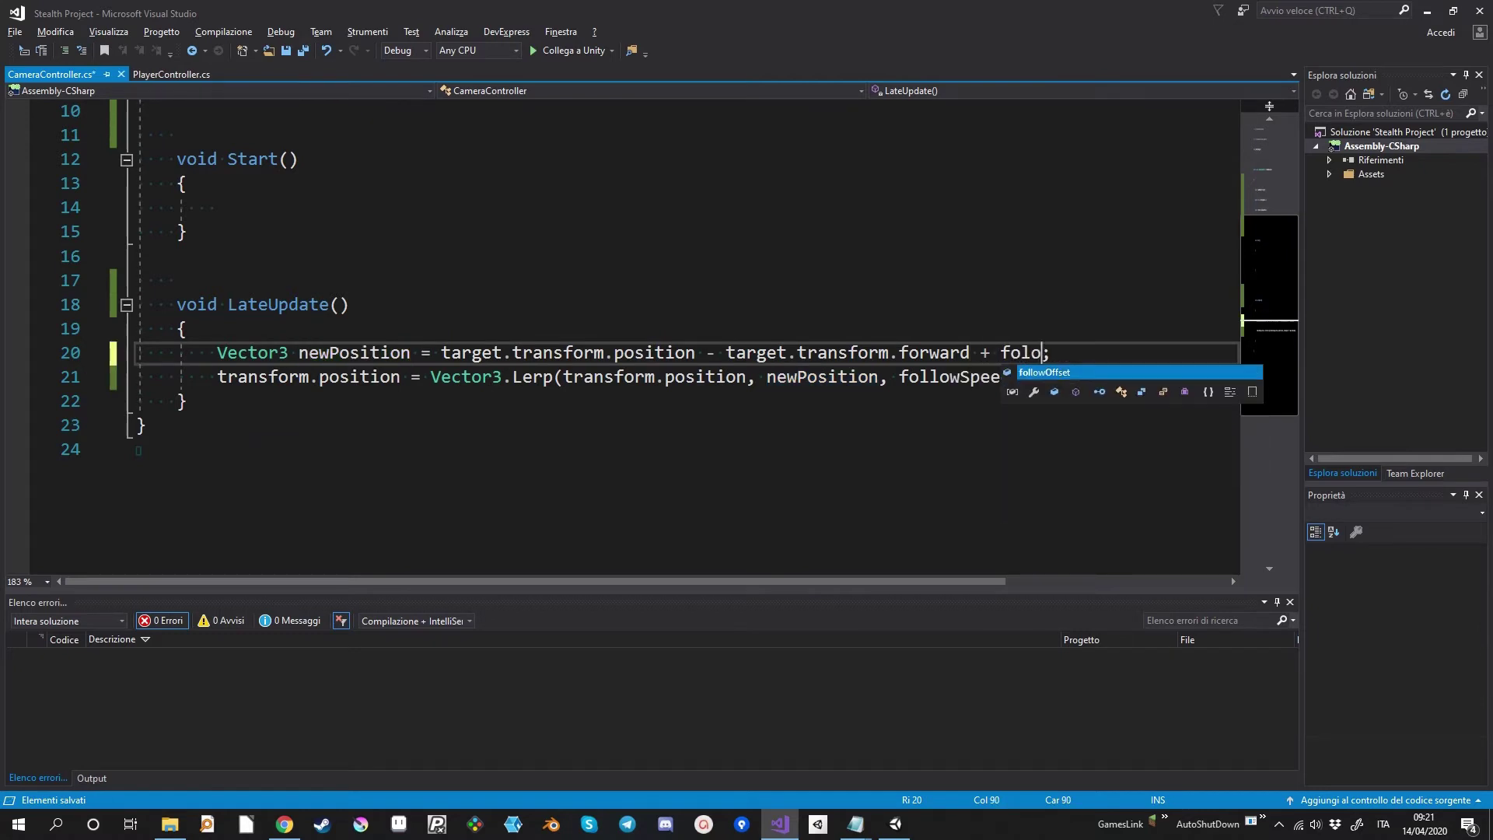
key("Tab")
key("ctrl+s")
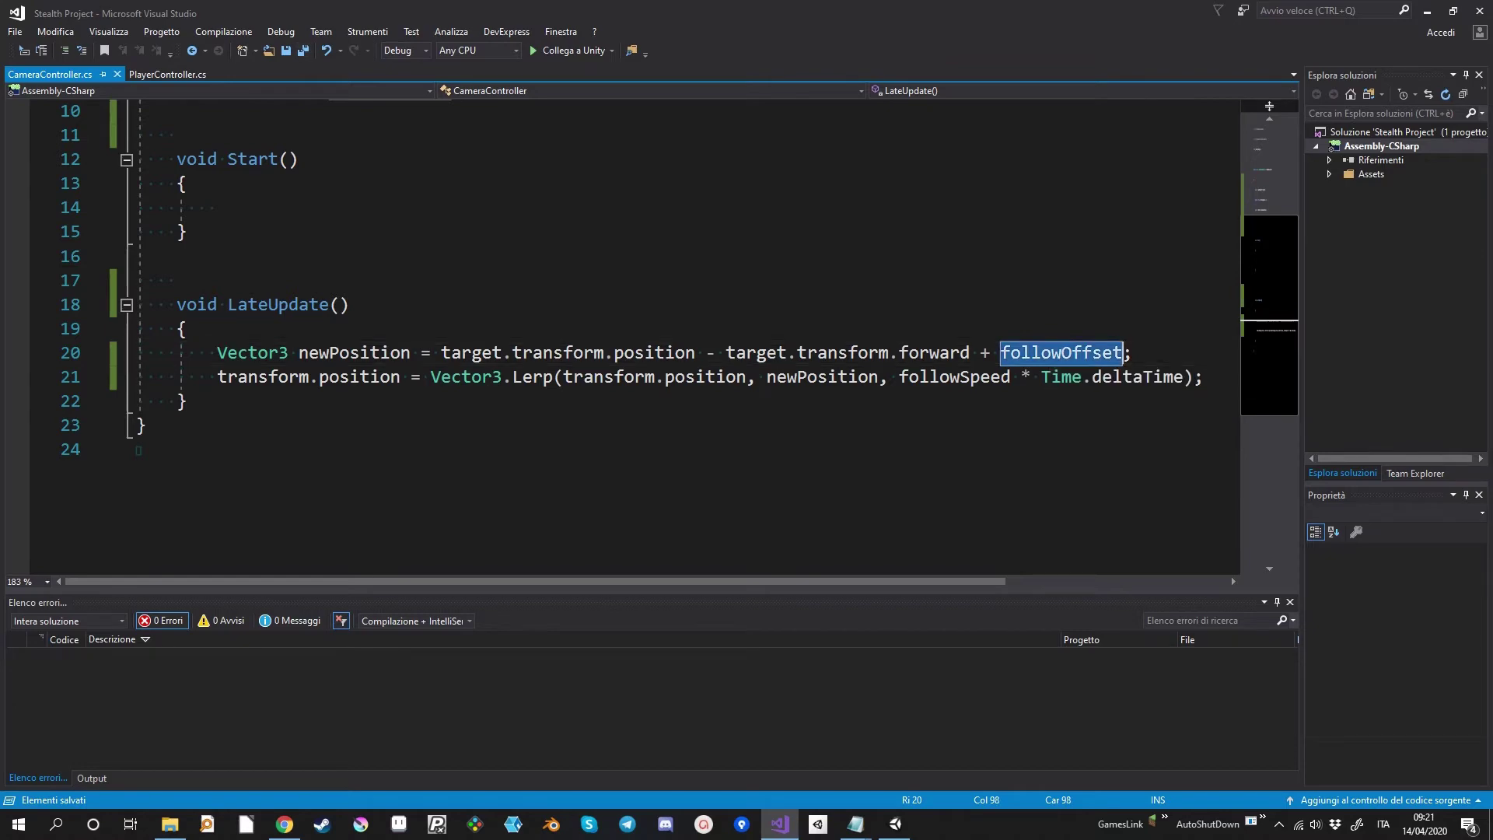
key("alt+Tab")
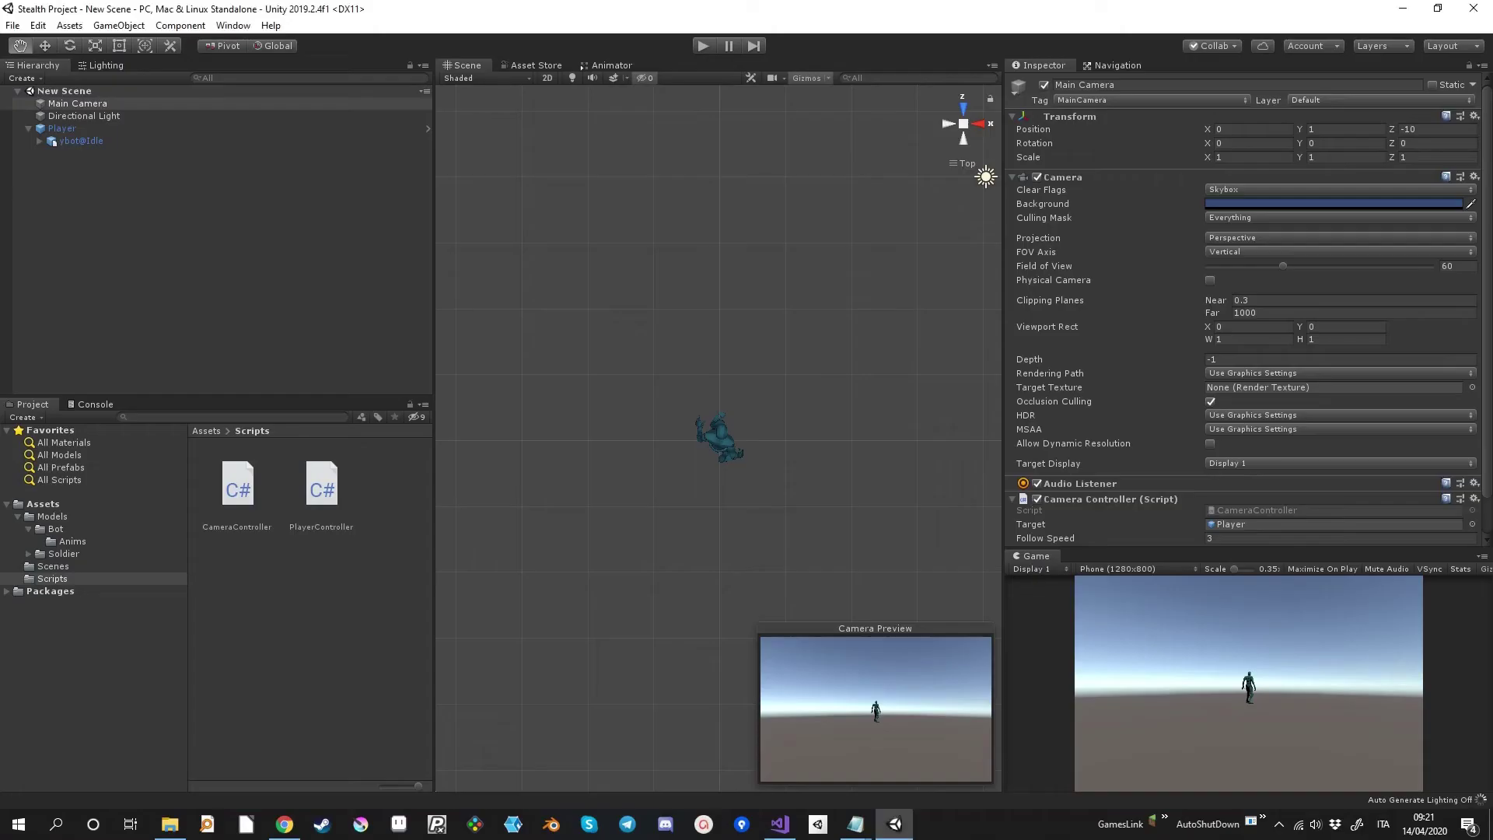
In Play mode, tune Follow Offset to X 0.15 and Y 1.6.
key("ctrl+p")
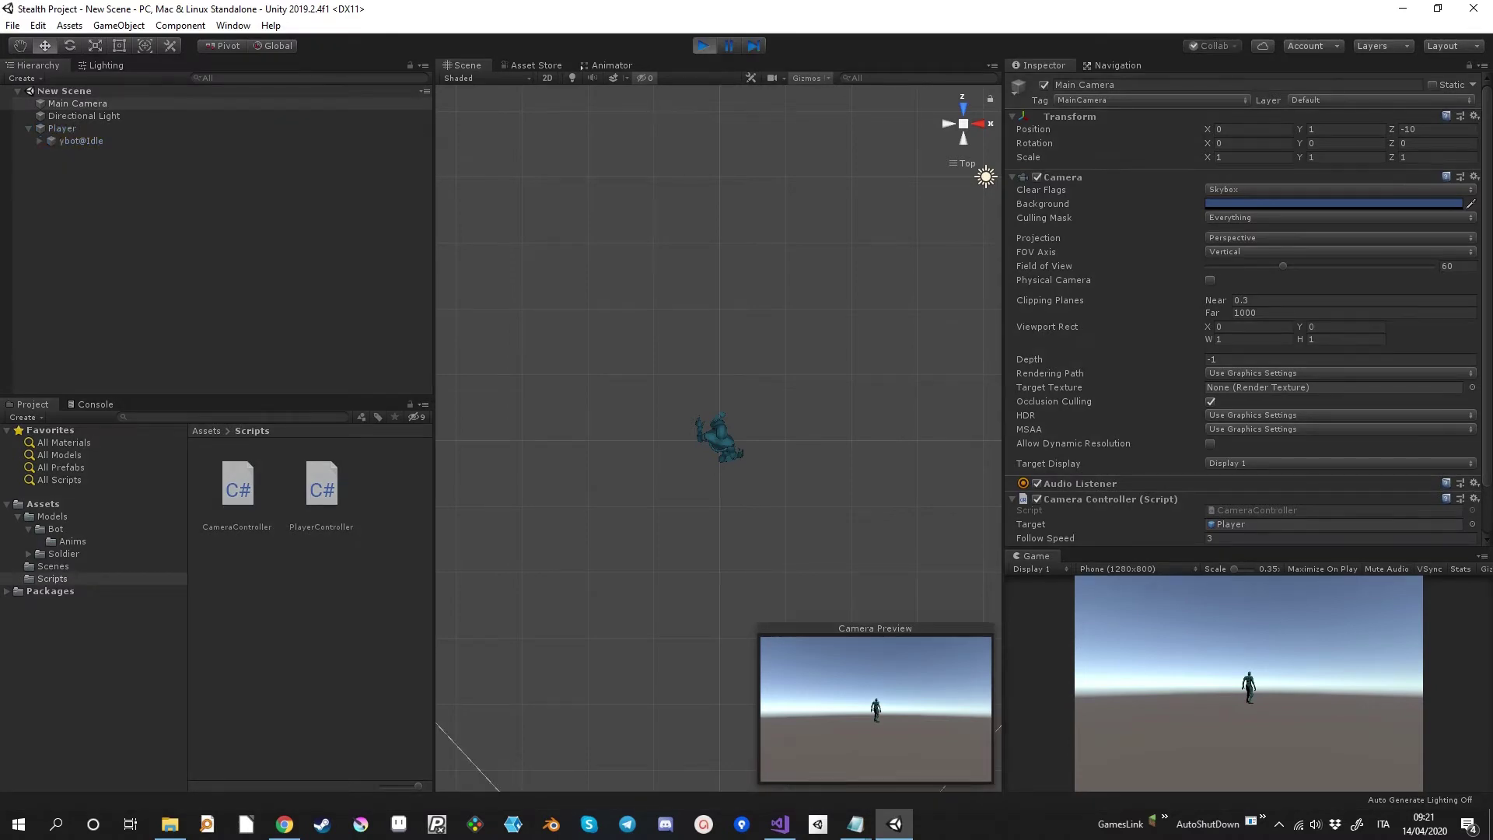
scroll(1244, 311, "down", 3)
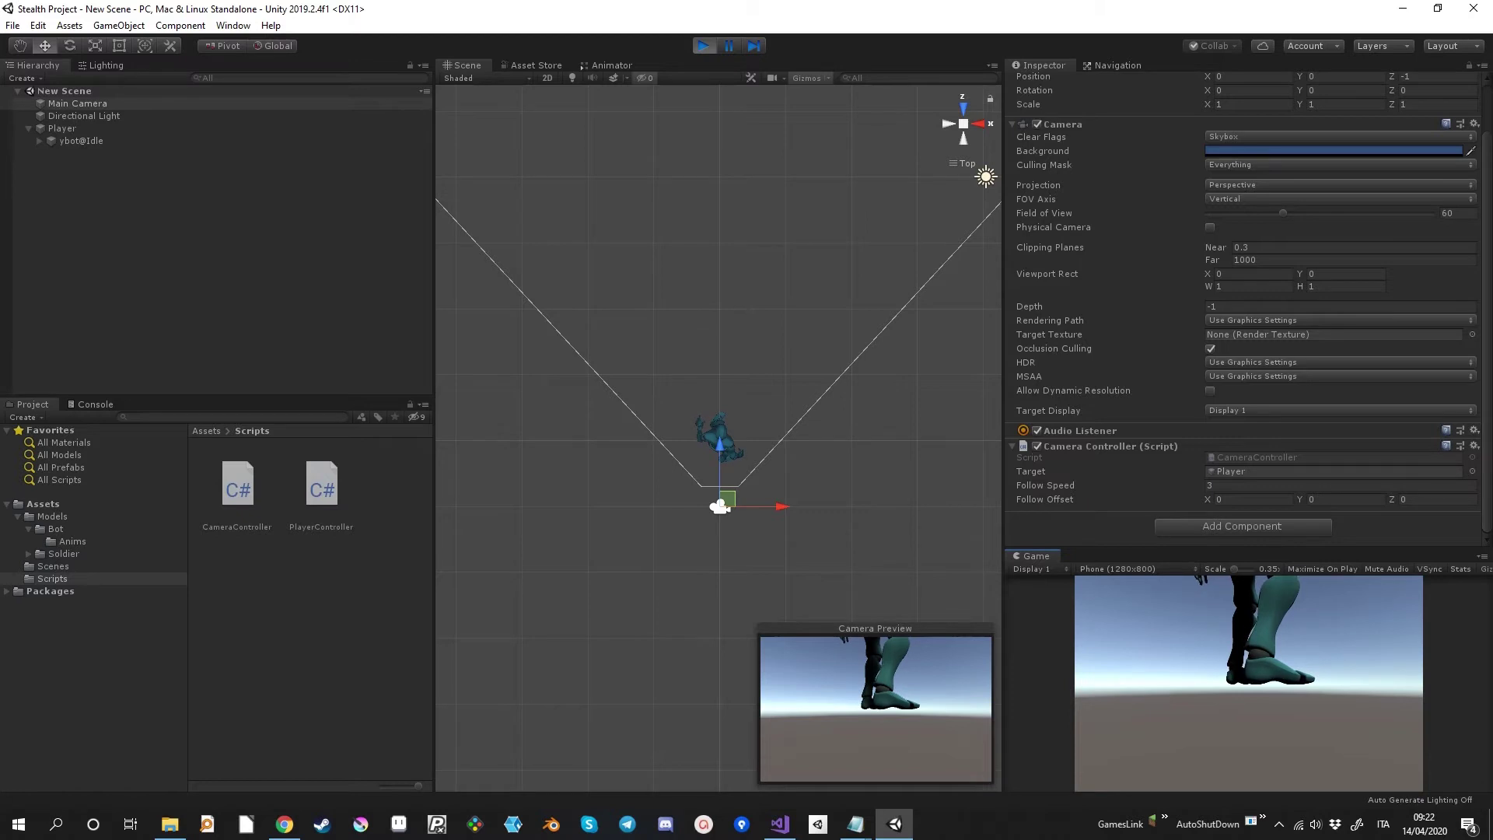
left_click(1345, 500)
type("0.75")
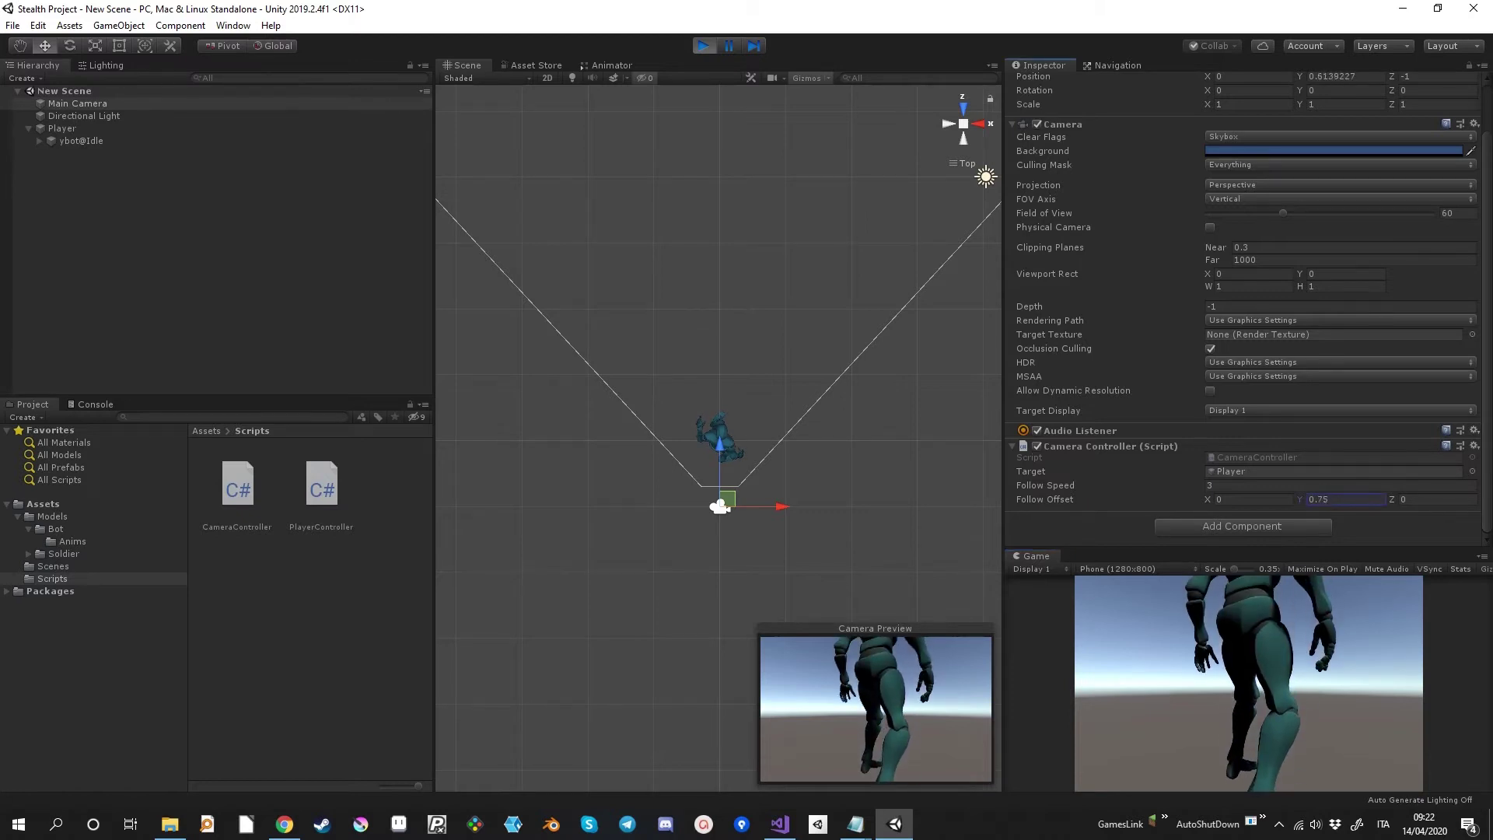
key("BackSpace")
key("BackSpace")
key("BackSpace")
type("1.51")
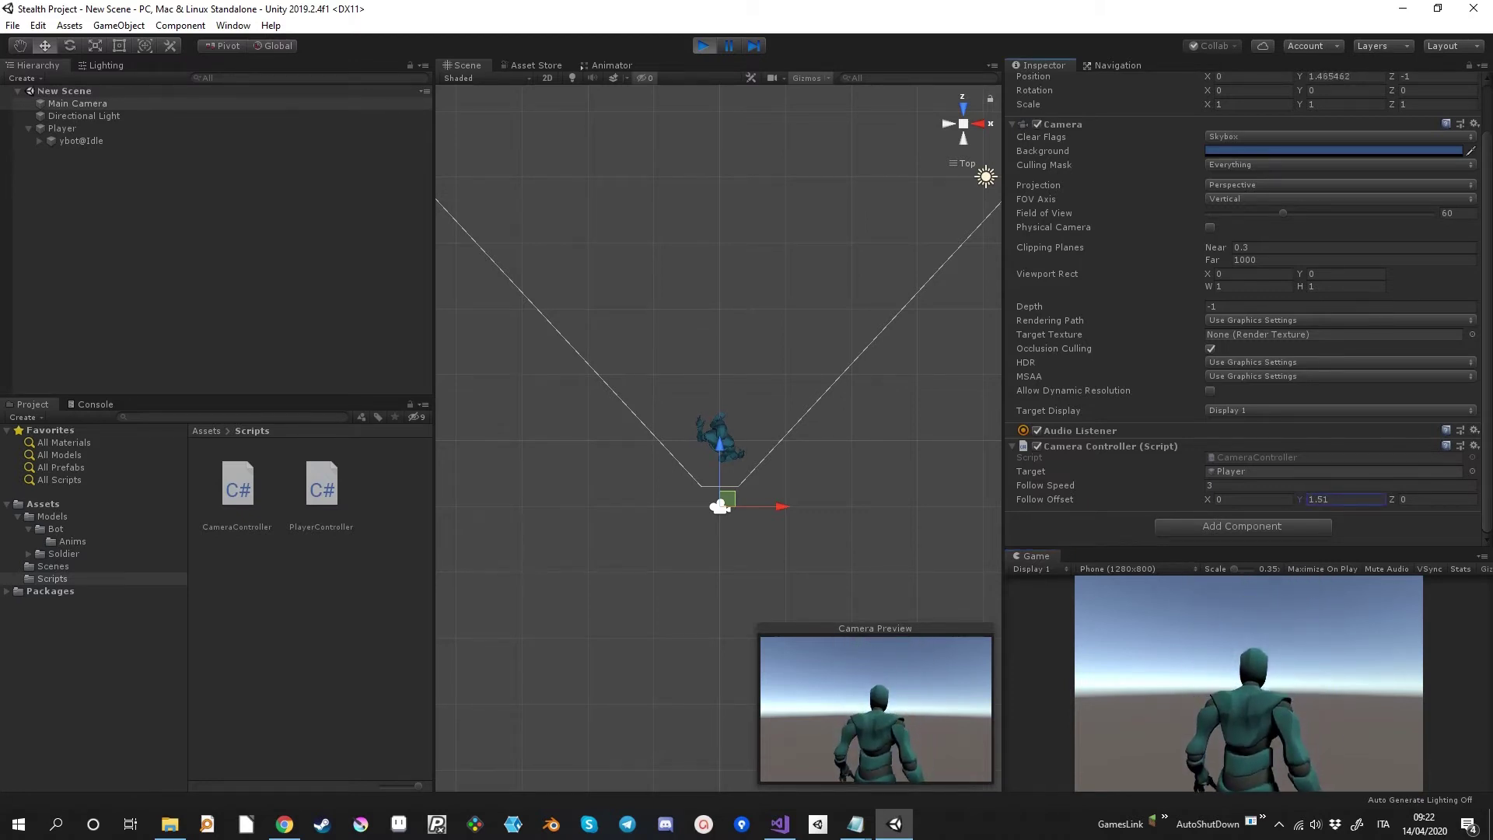
key("BackSpace")
type("8")
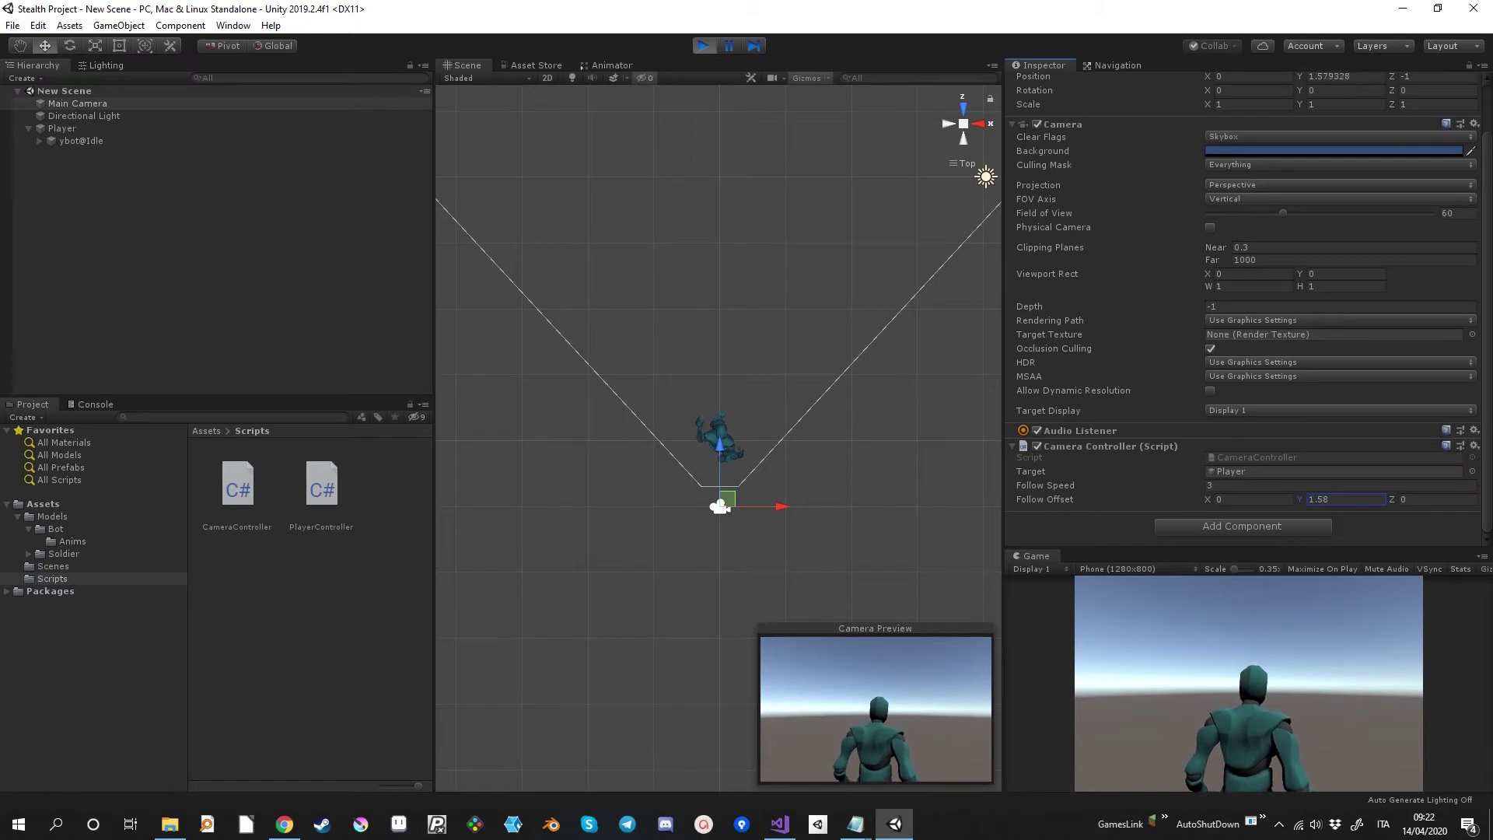
left_click(1252, 499)
type("0.09")
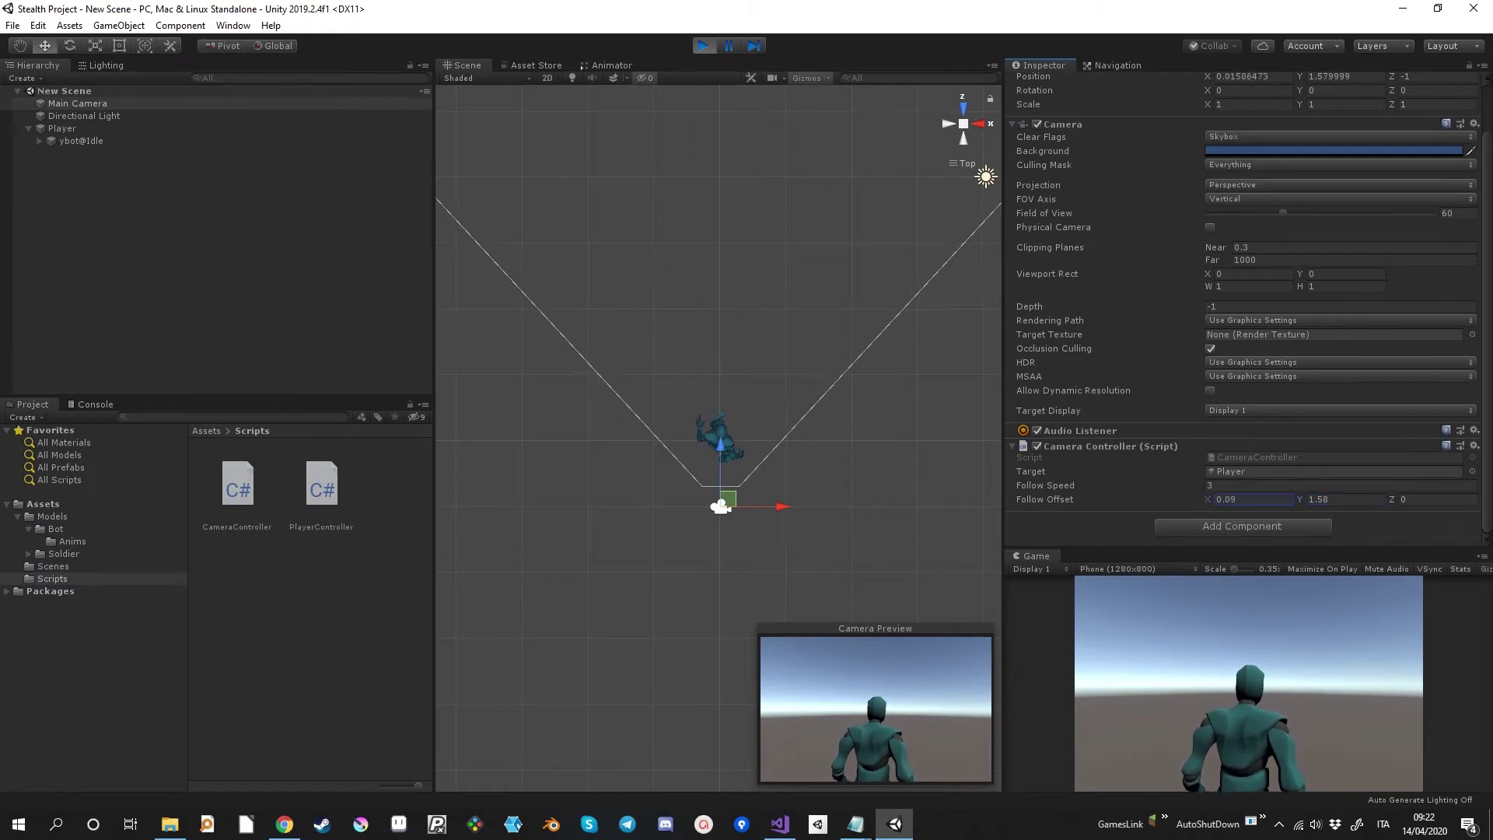
key("BackSpace")
key("BackSpace")
type("13")
key("Tab")
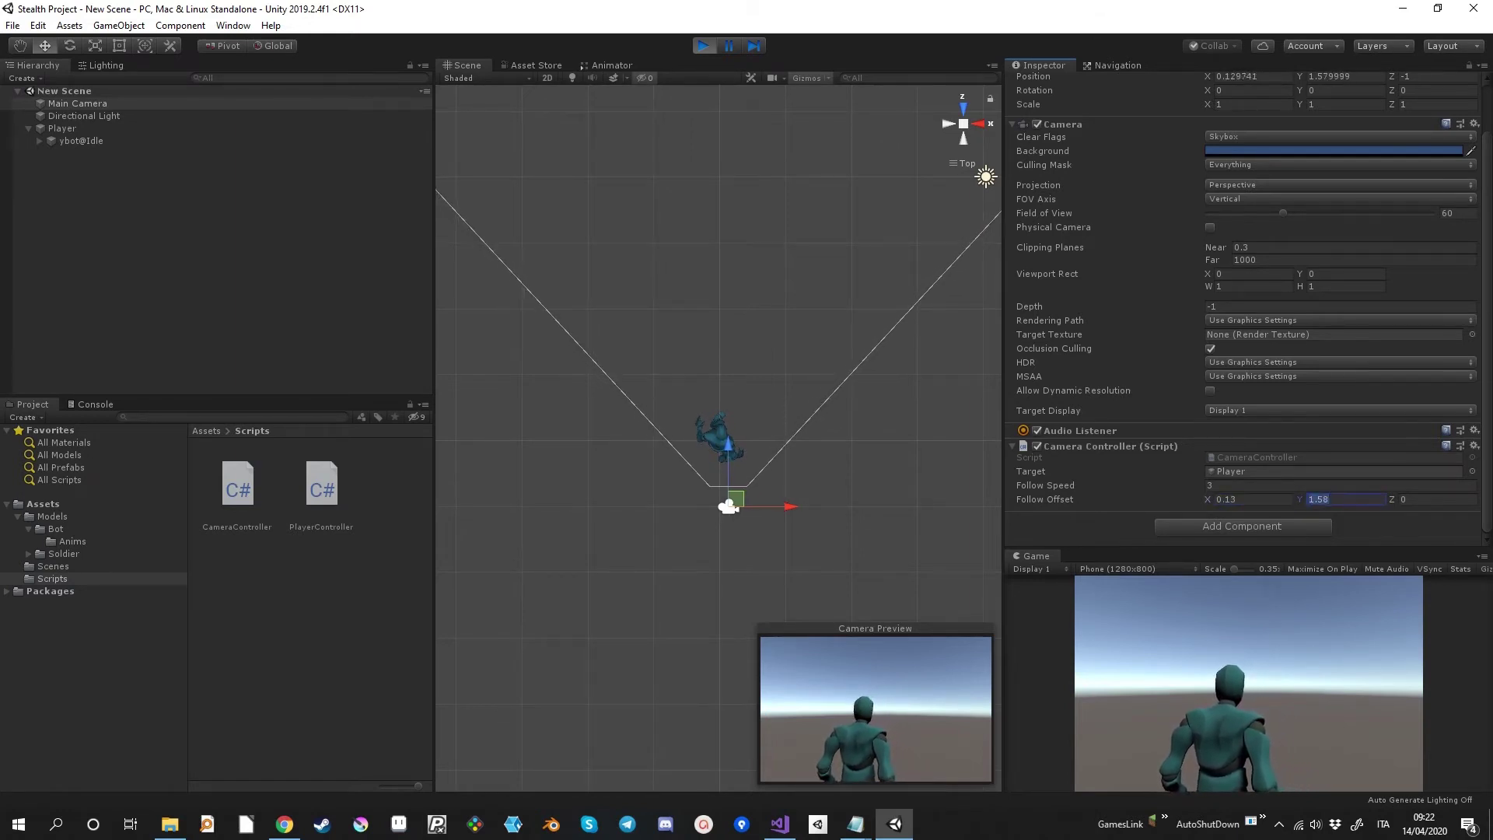
type("1.6")
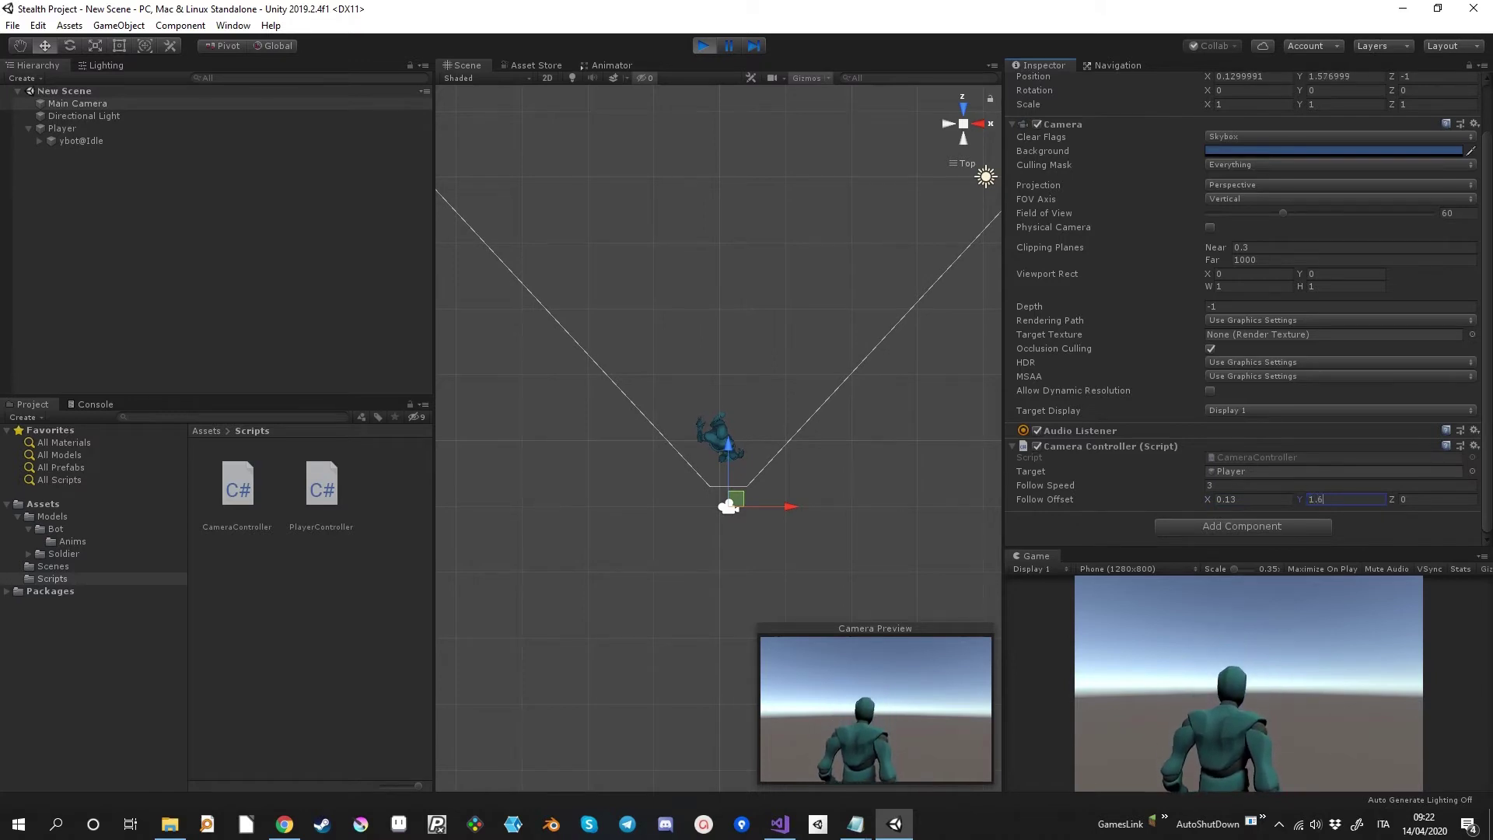
left_click(1252, 499)
type("0.15")
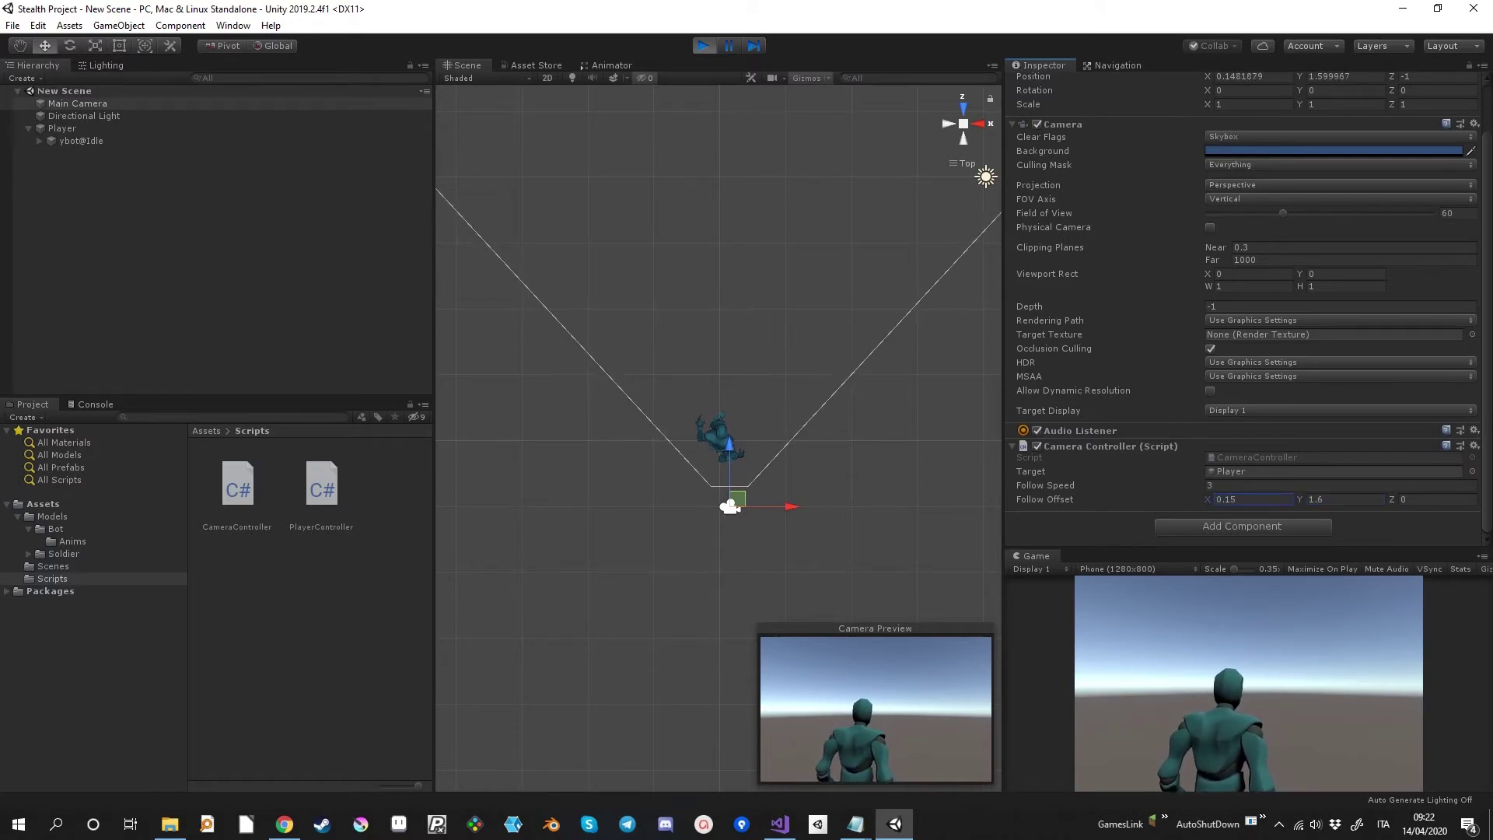
Copy the Camera Controller component, exit Play mode, and paste its values back.
left_click(1474, 446)
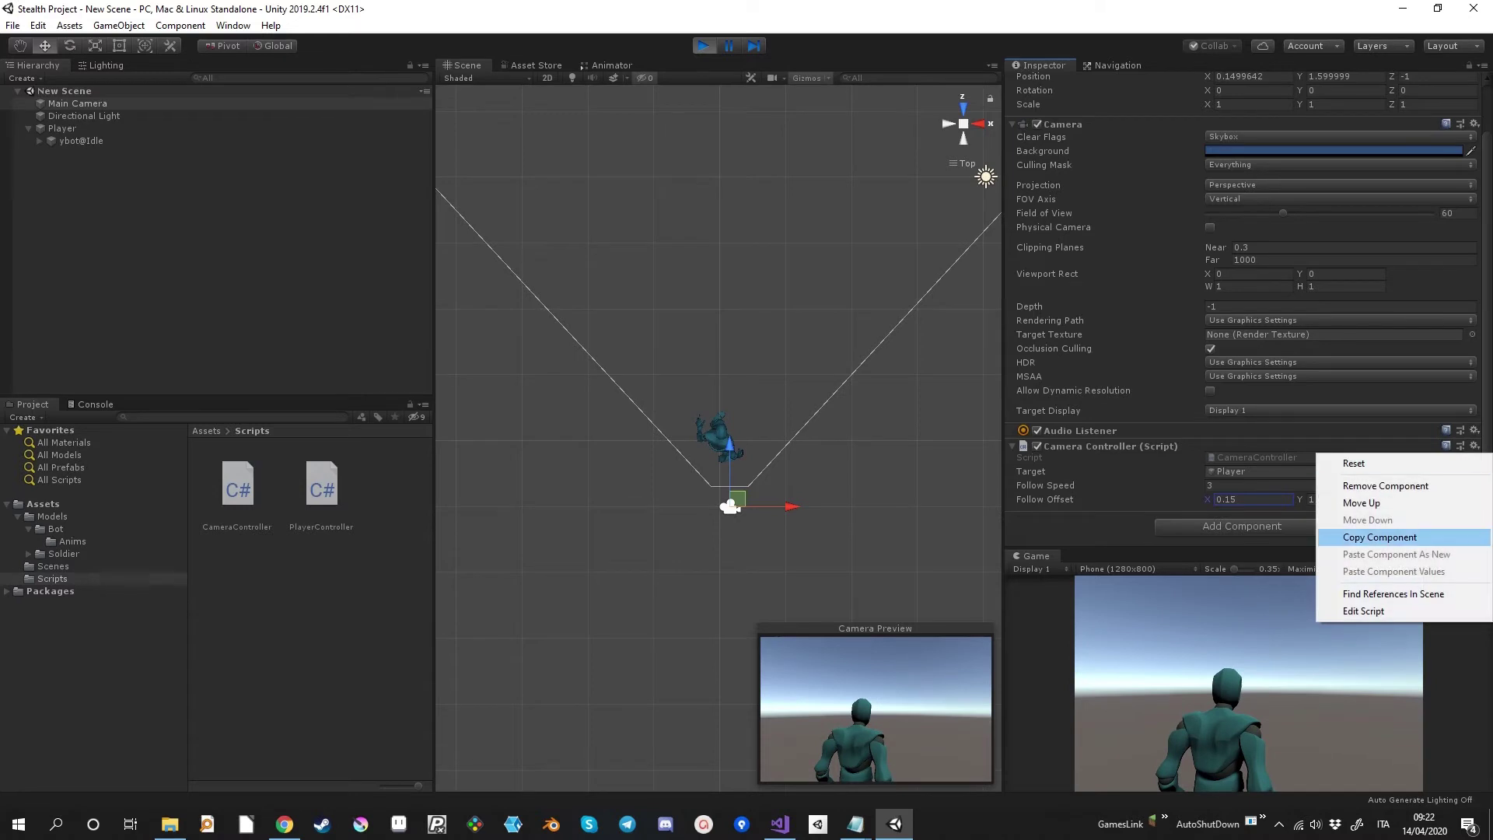
left_click(1354, 537)
key("ctrl+p")
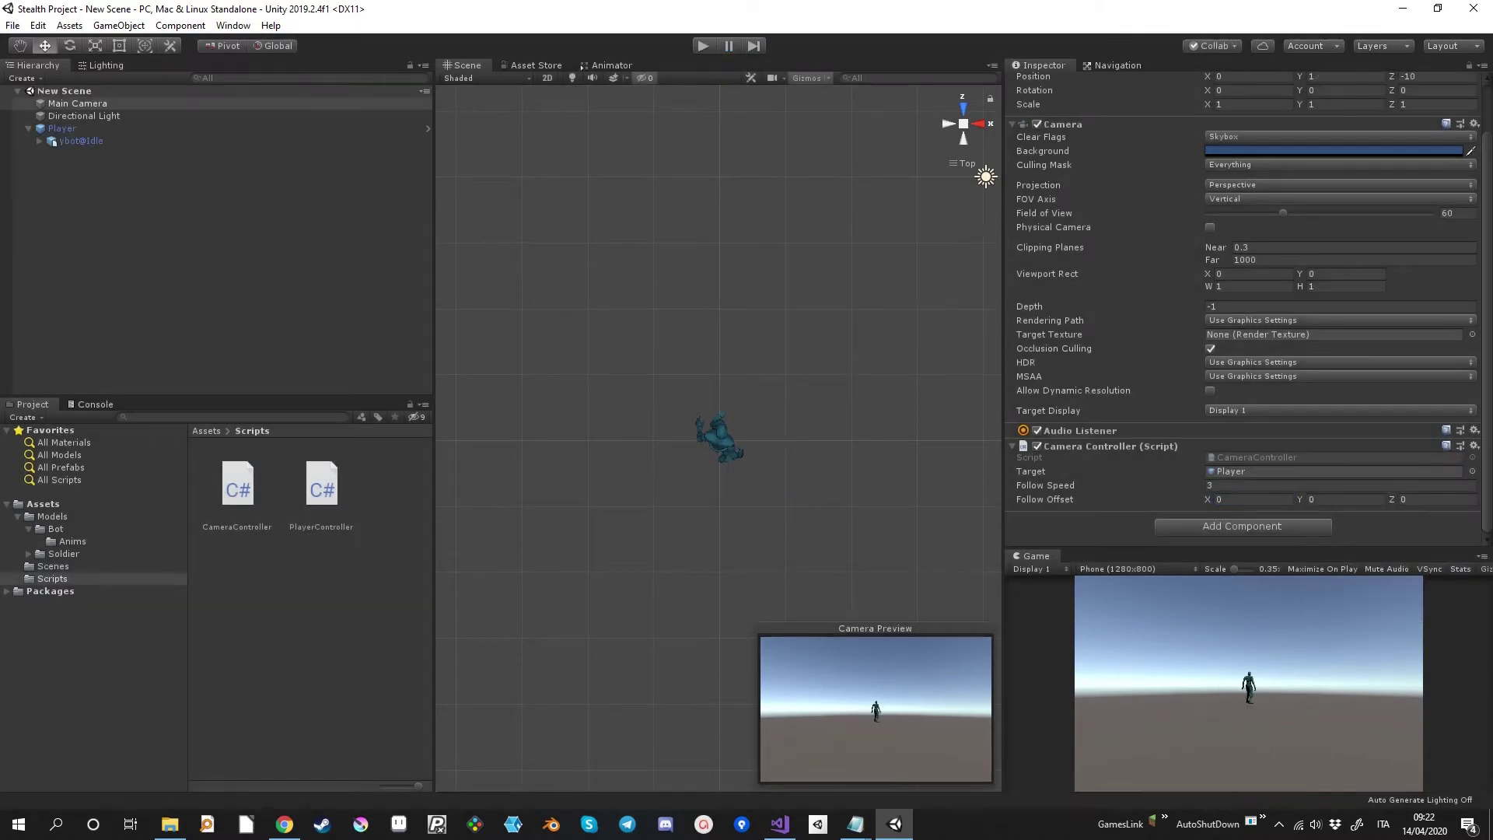
left_click(1475, 446)
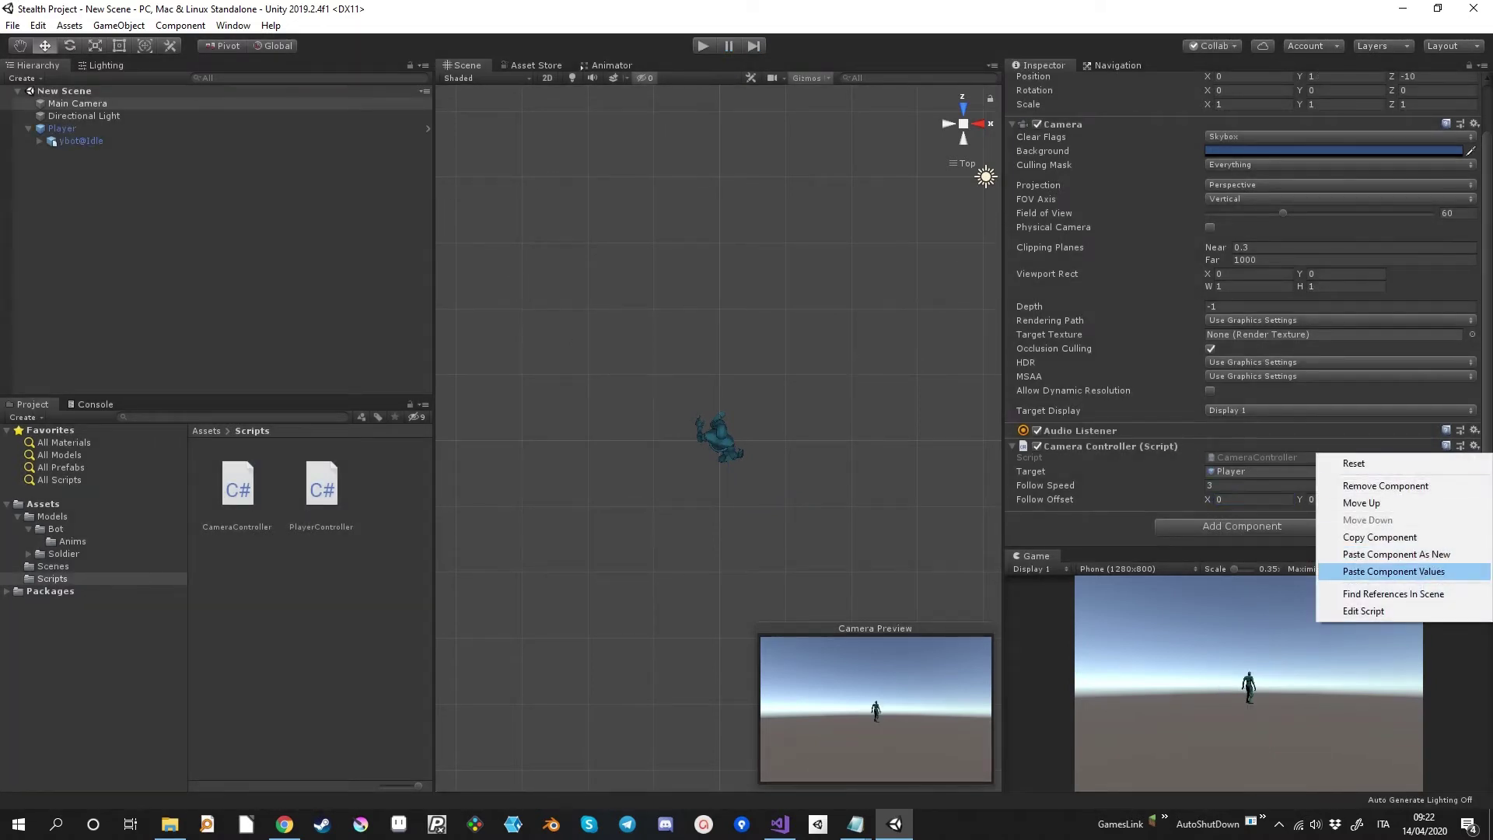
left_click(1394, 572)
Start Play mode and walk the player forward, backward and sideways to test the camera.
key("ctrl+p")
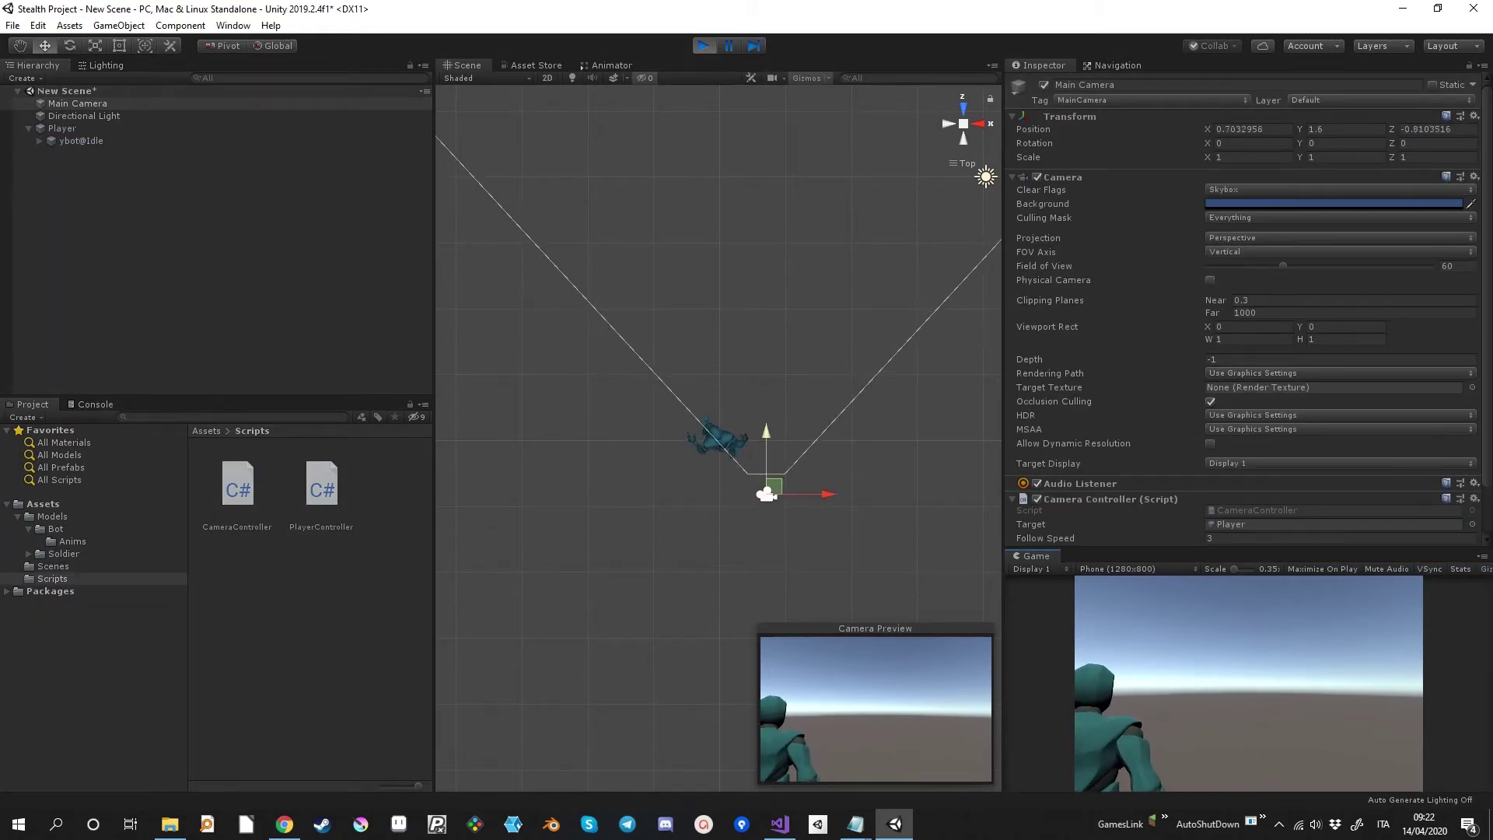
key("w")
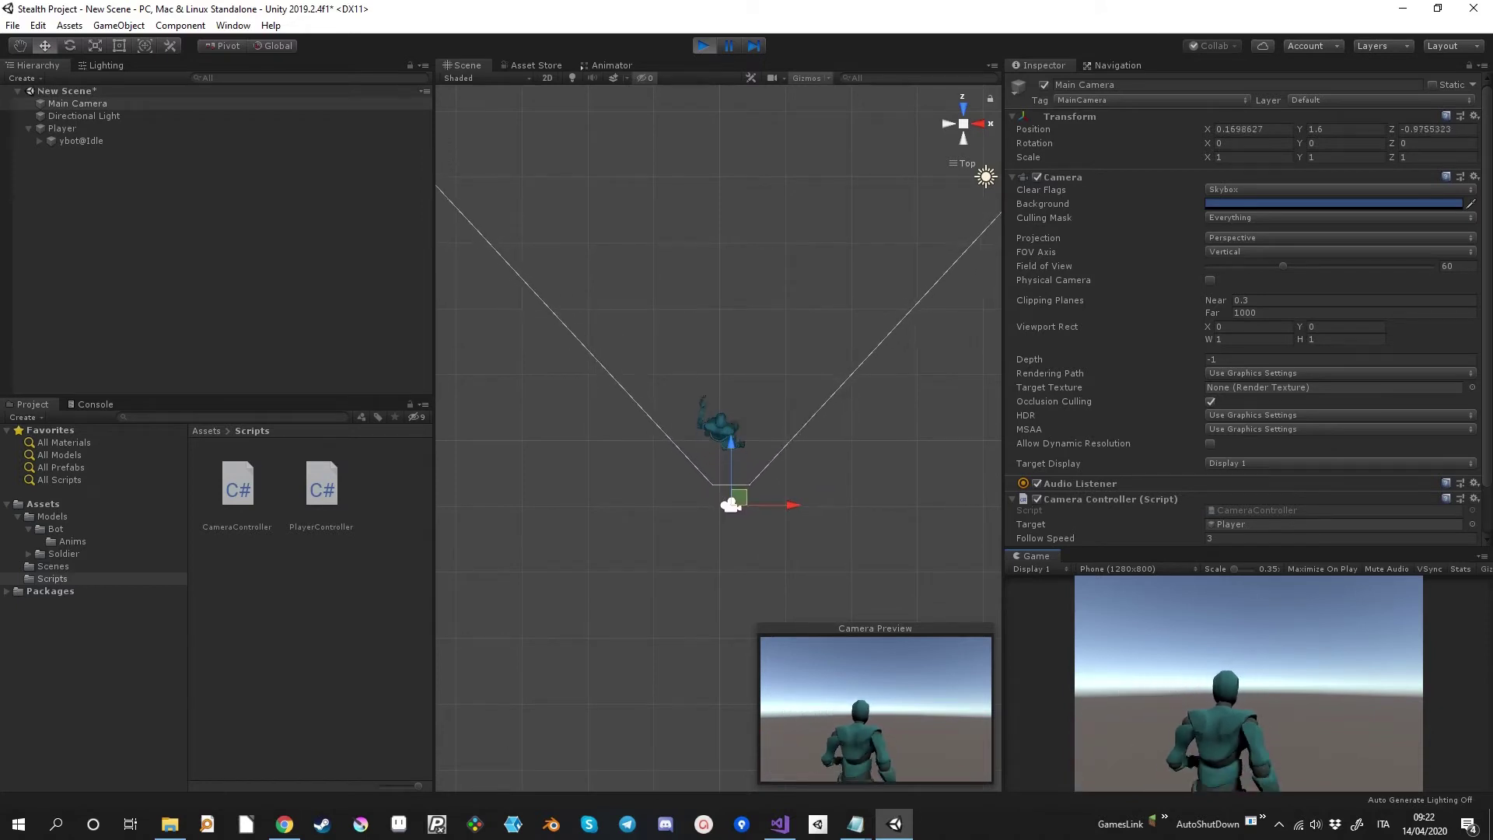
key("s")
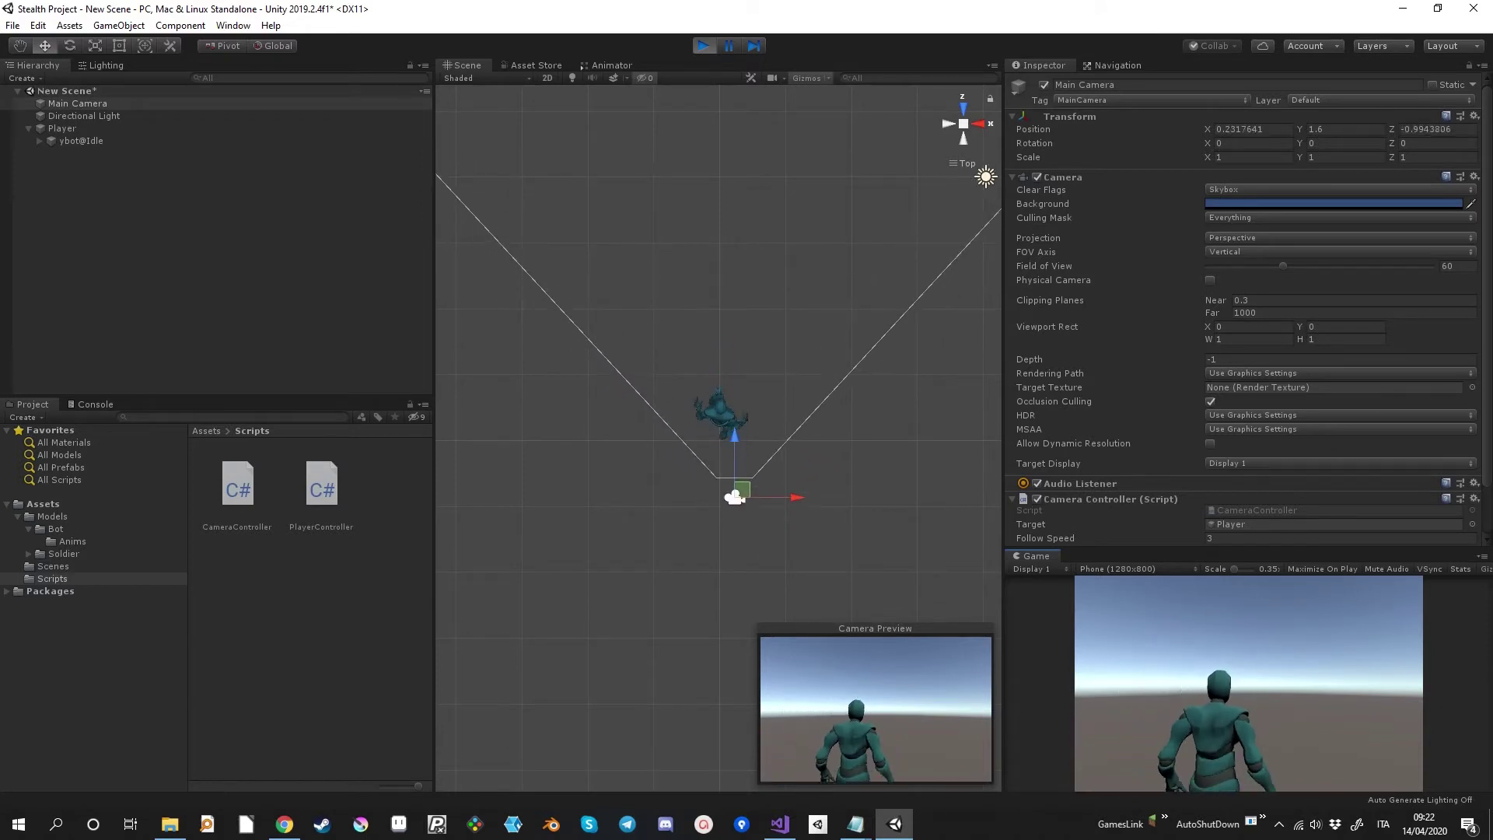
key("d")
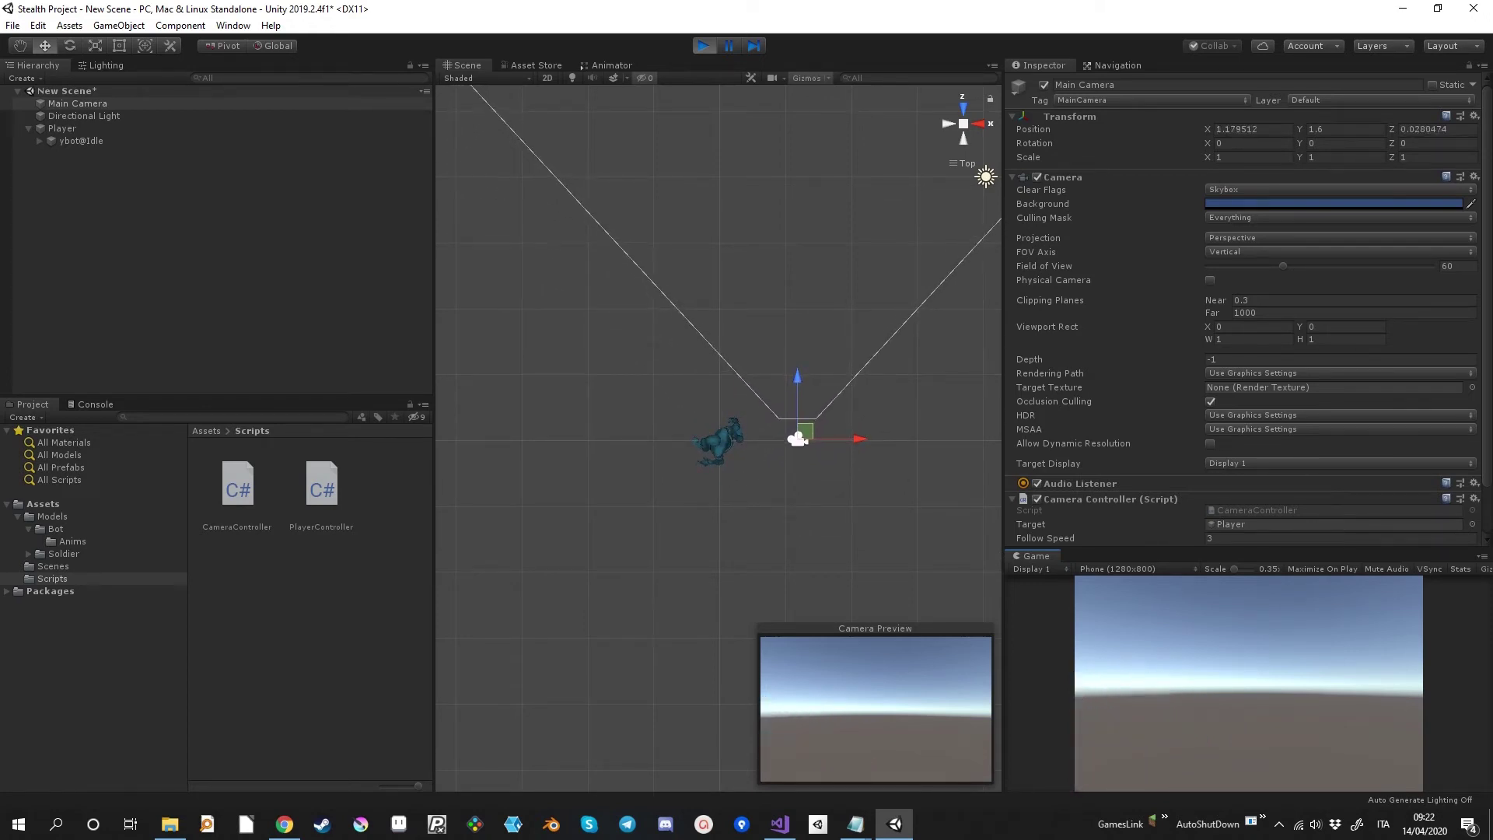
While playing, set the Camera Controller's Follow Offset to X 2, Y 0.
scroll(1244, 311, "down", 3)
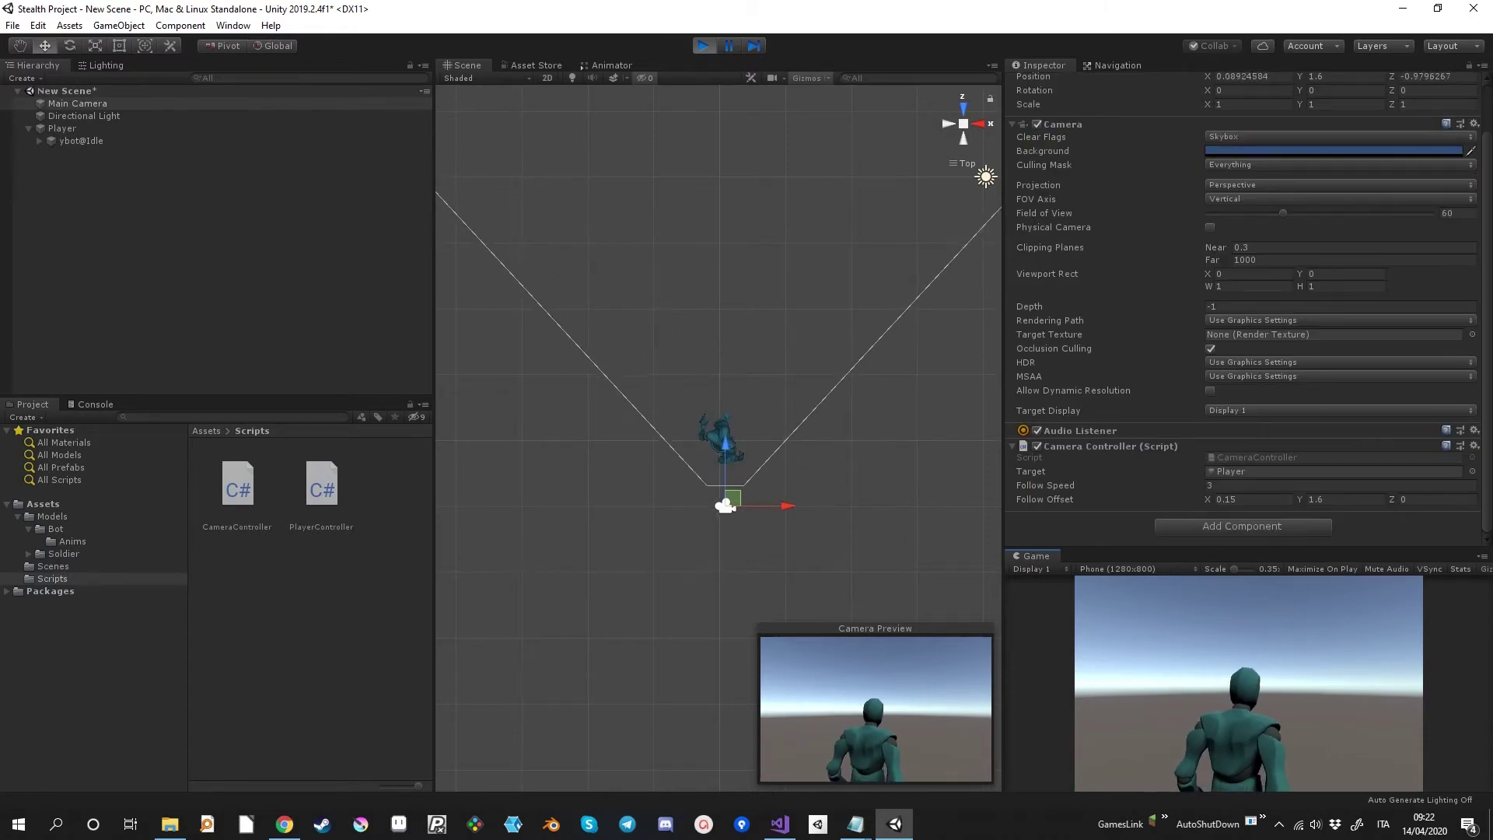
left_click(1322, 499)
type("0")
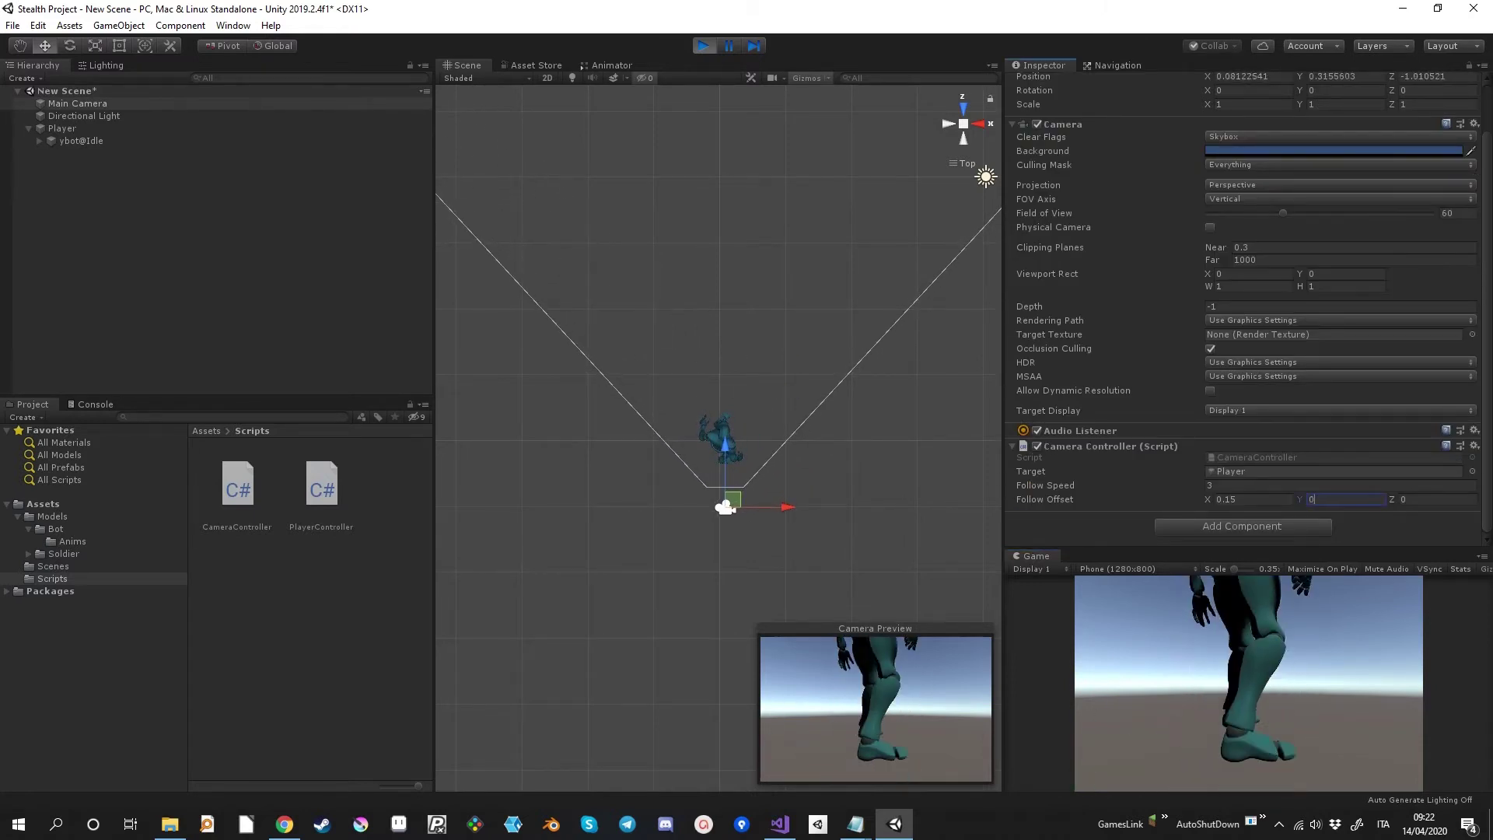
left_click(1253, 499)
type("2")
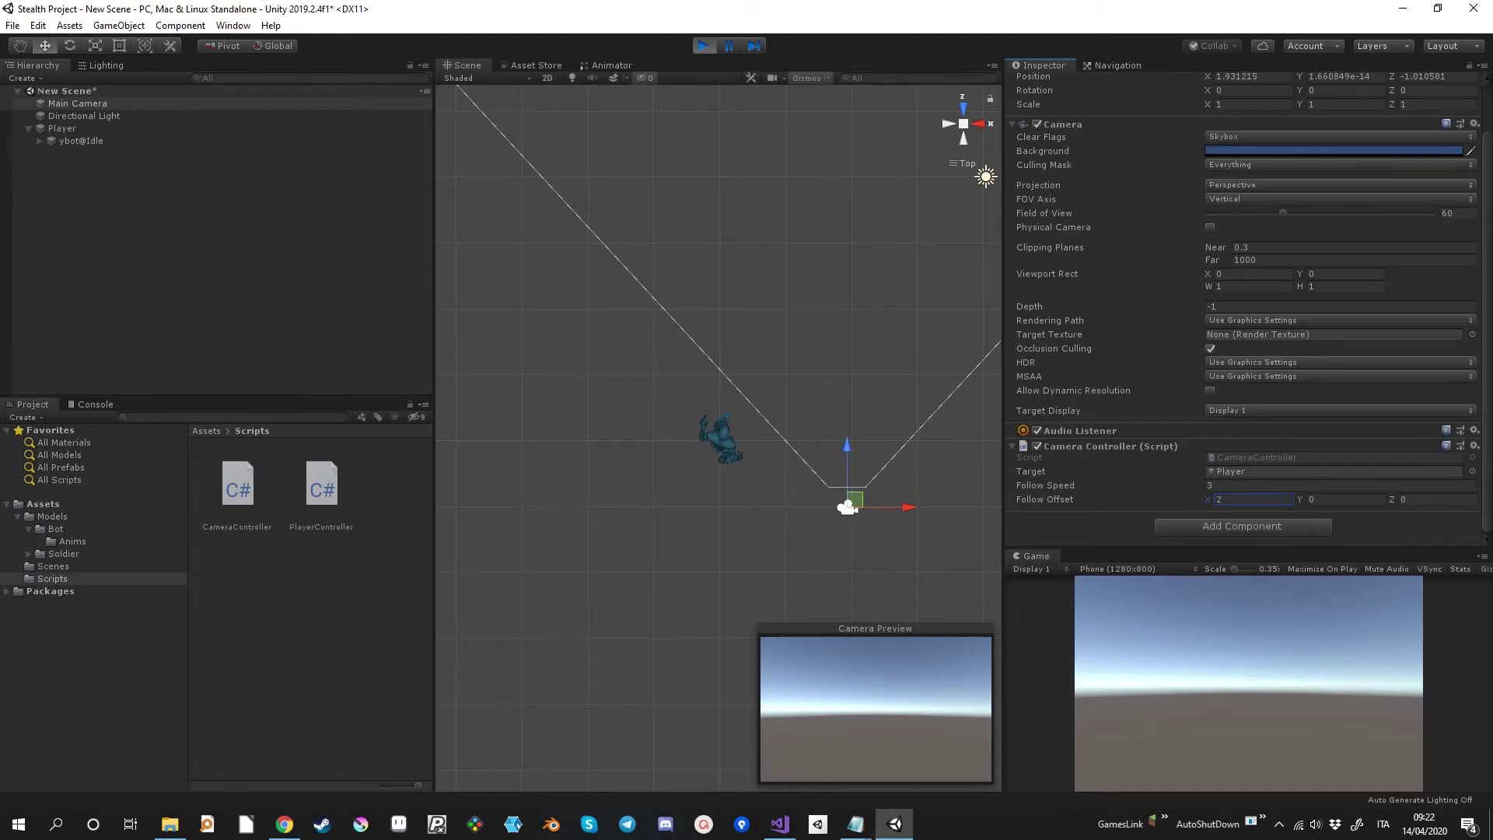
left_click(1249, 685)
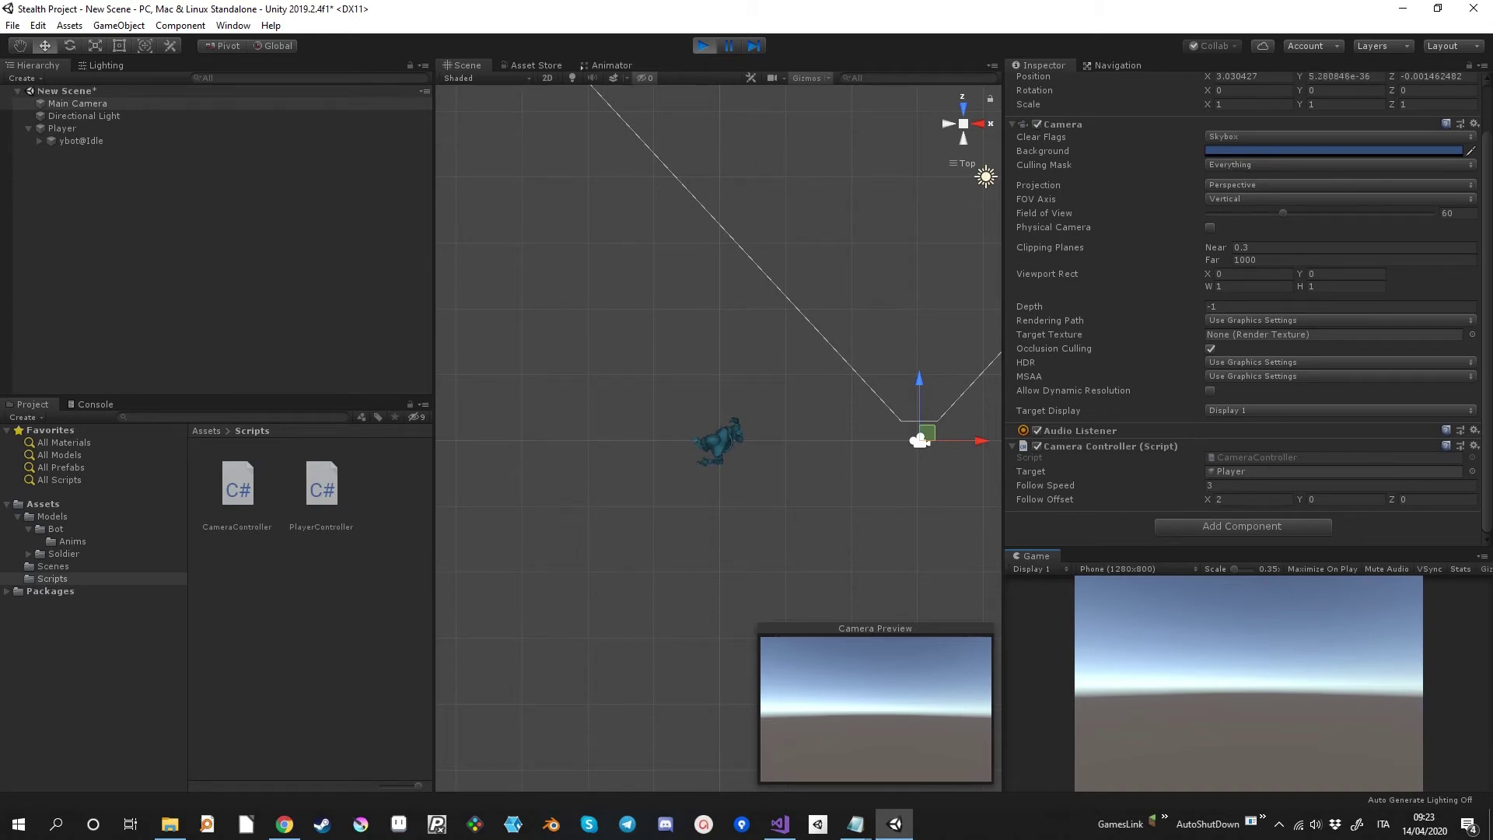
key("Tab")
key("Tab")
key("Tab")
key("Tab")
Wrap followOffset on line 20 in target.transform.TransformVector(...) and save the script.
key("alt+Tab")
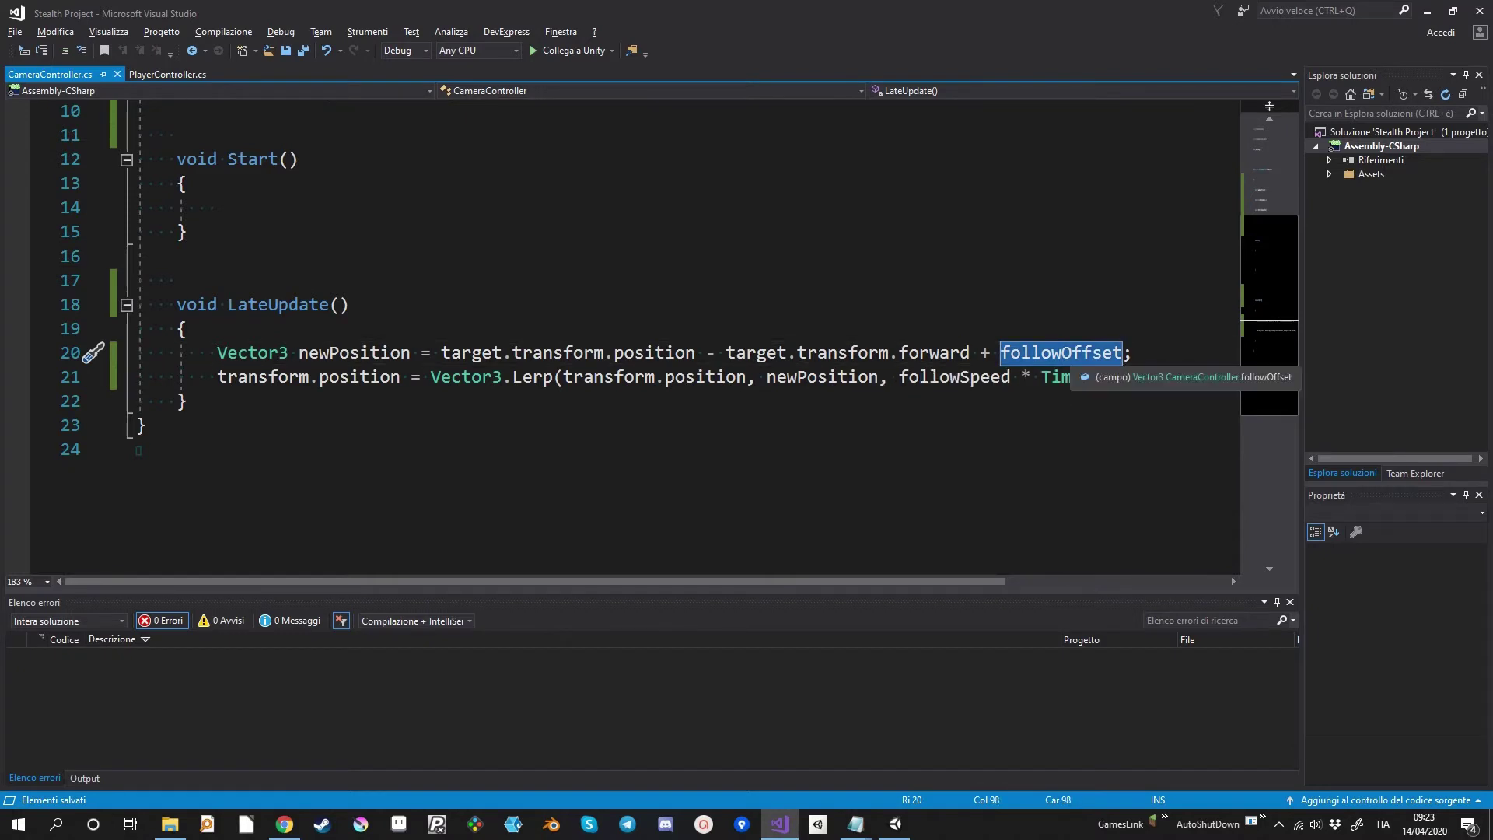
left_click(1001, 352)
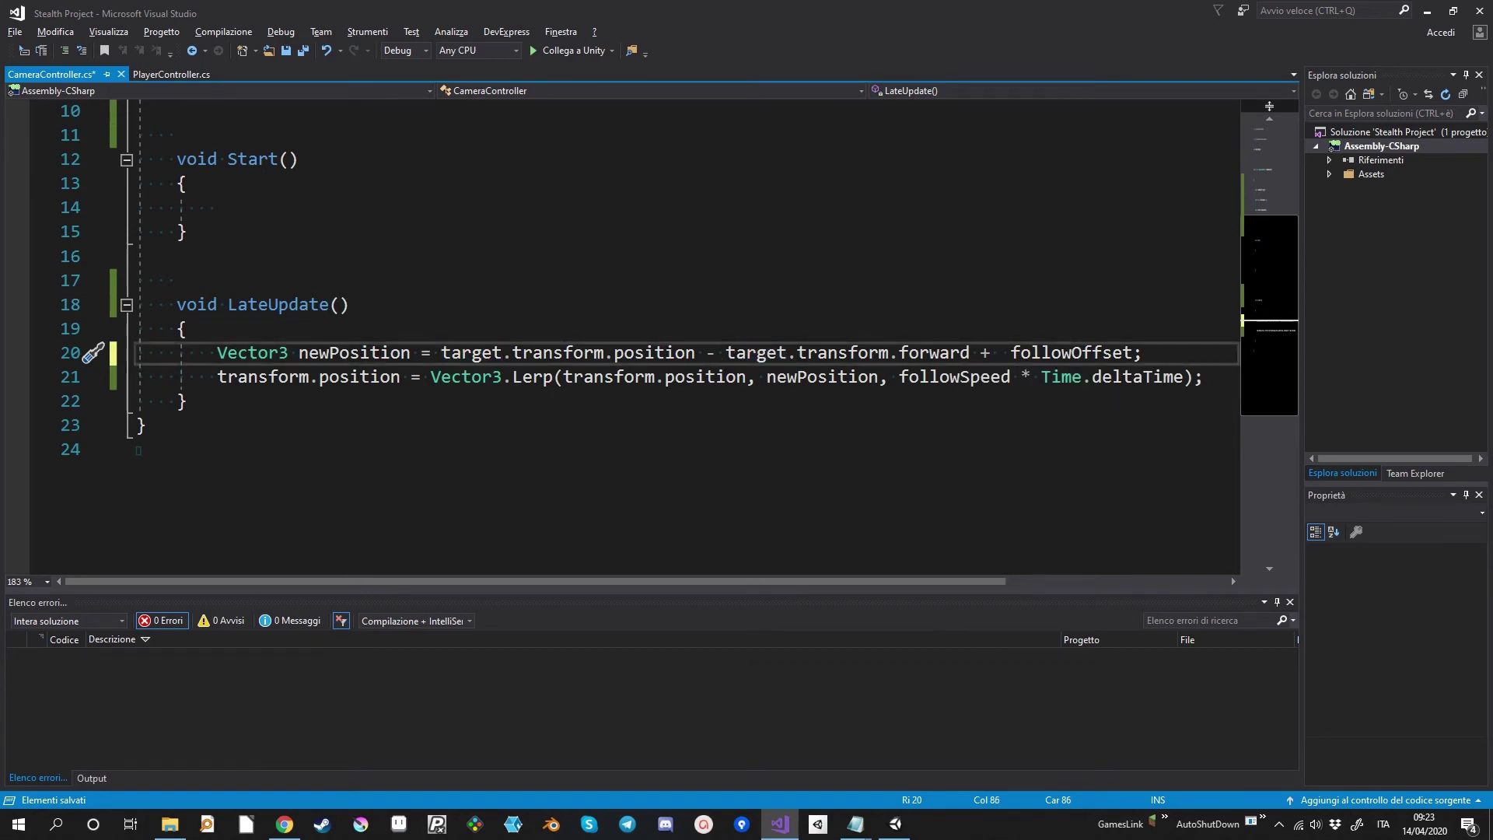
type("targ")
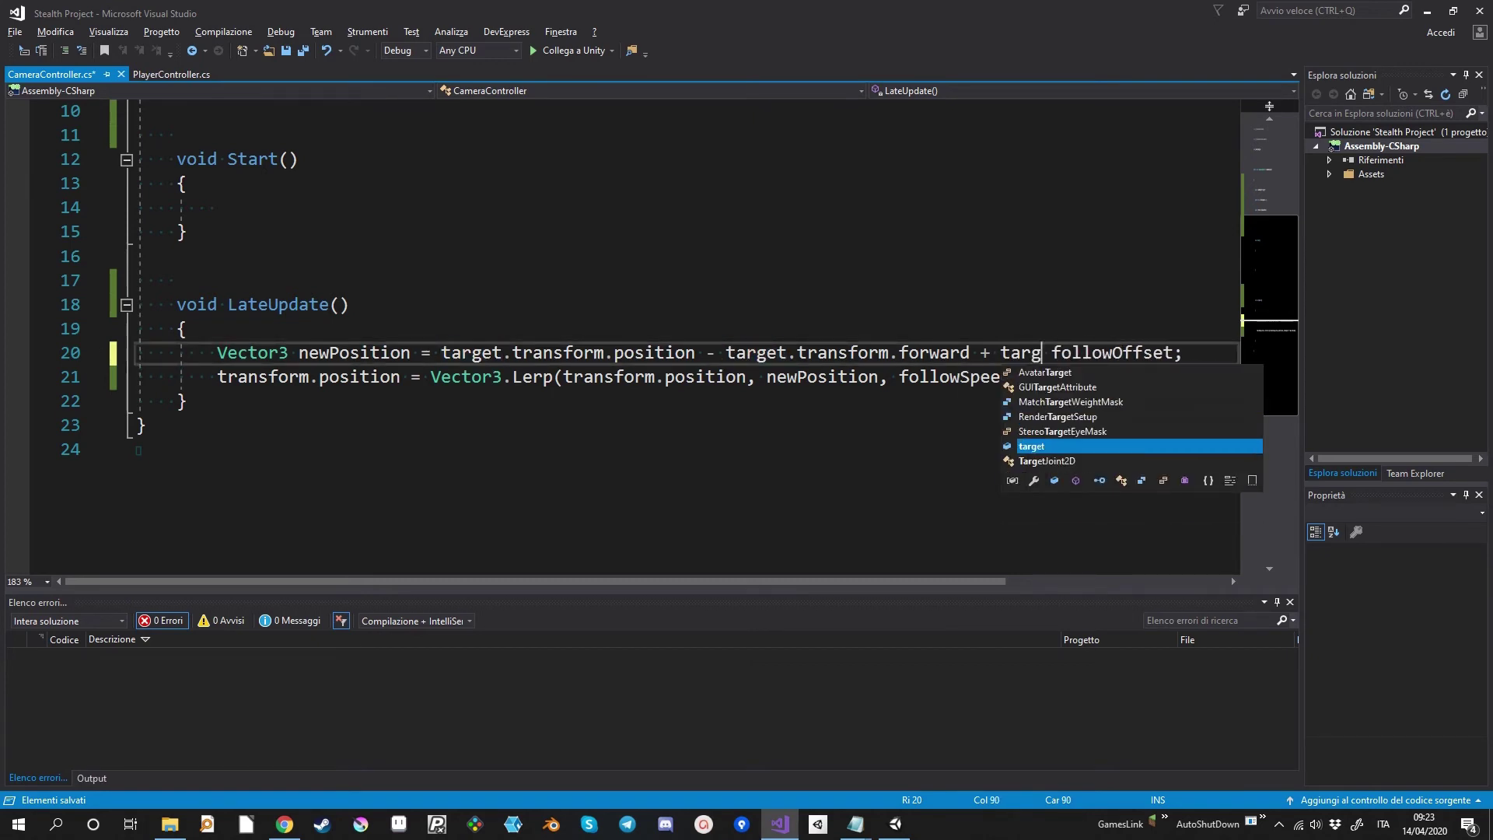
type("et.tra")
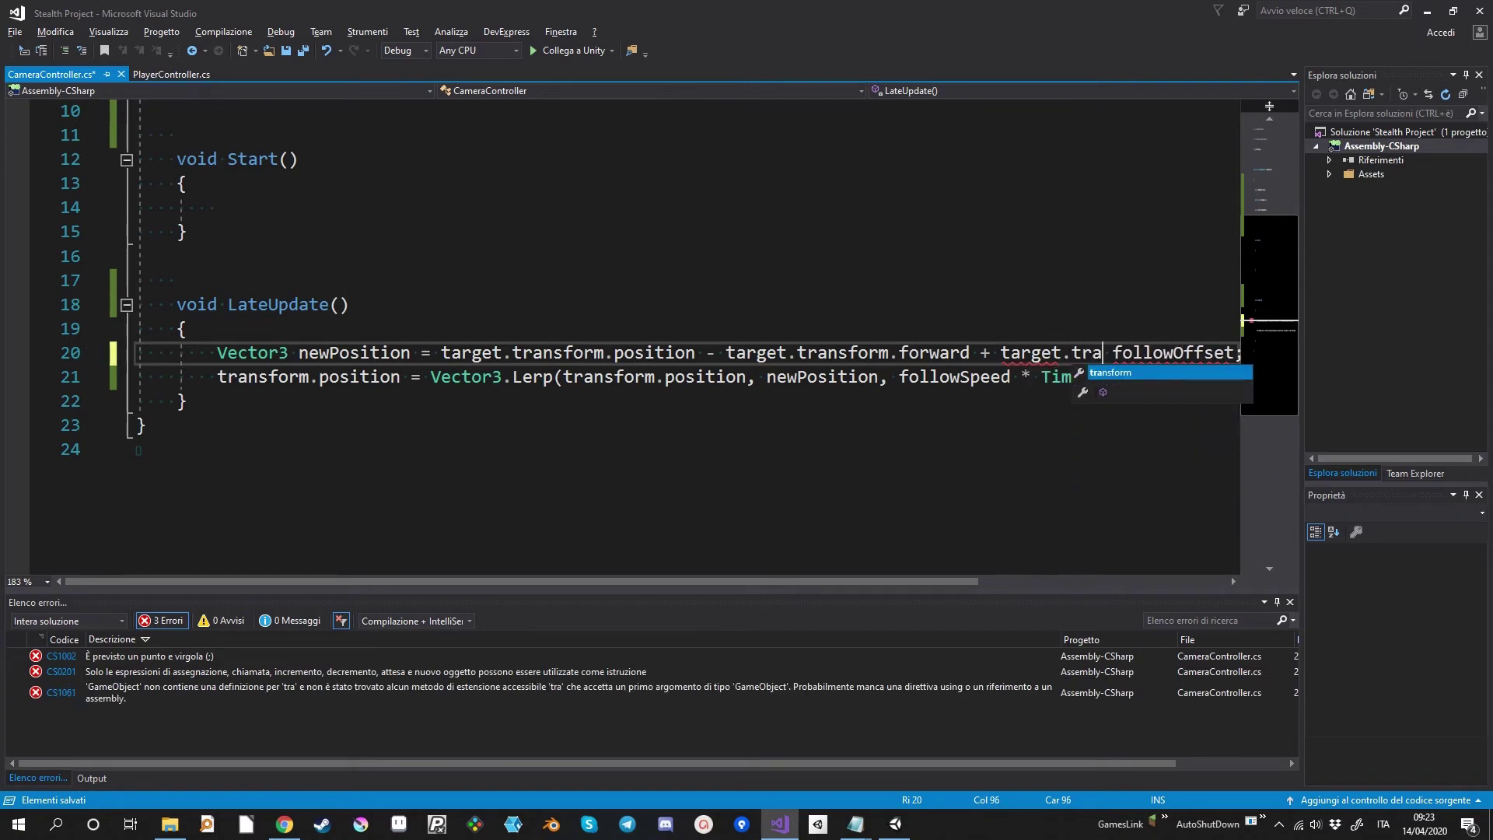
key("Tab")
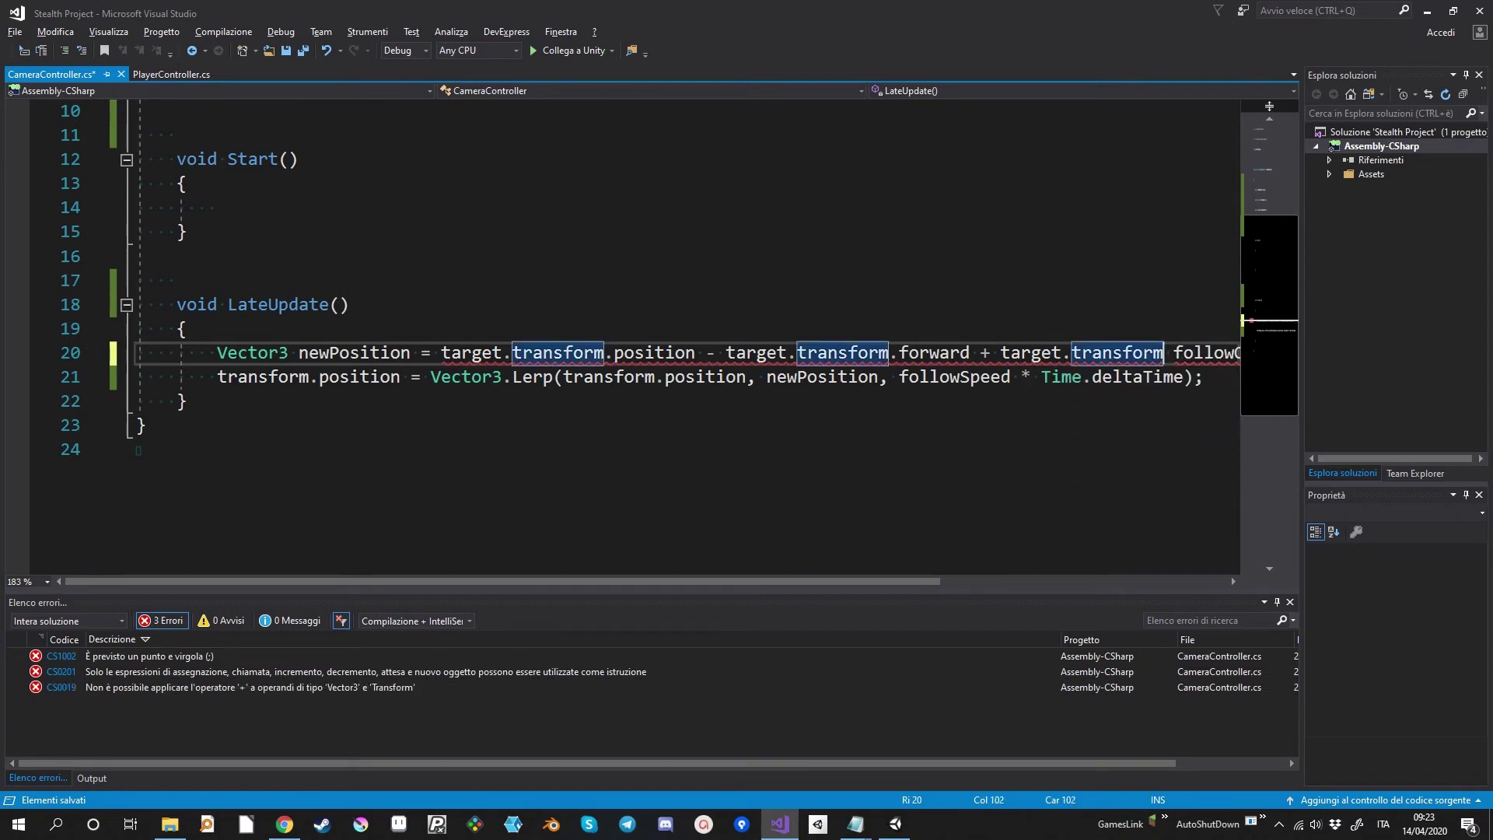
type(".tra")
key("Down")
key("Down")
key("Down")
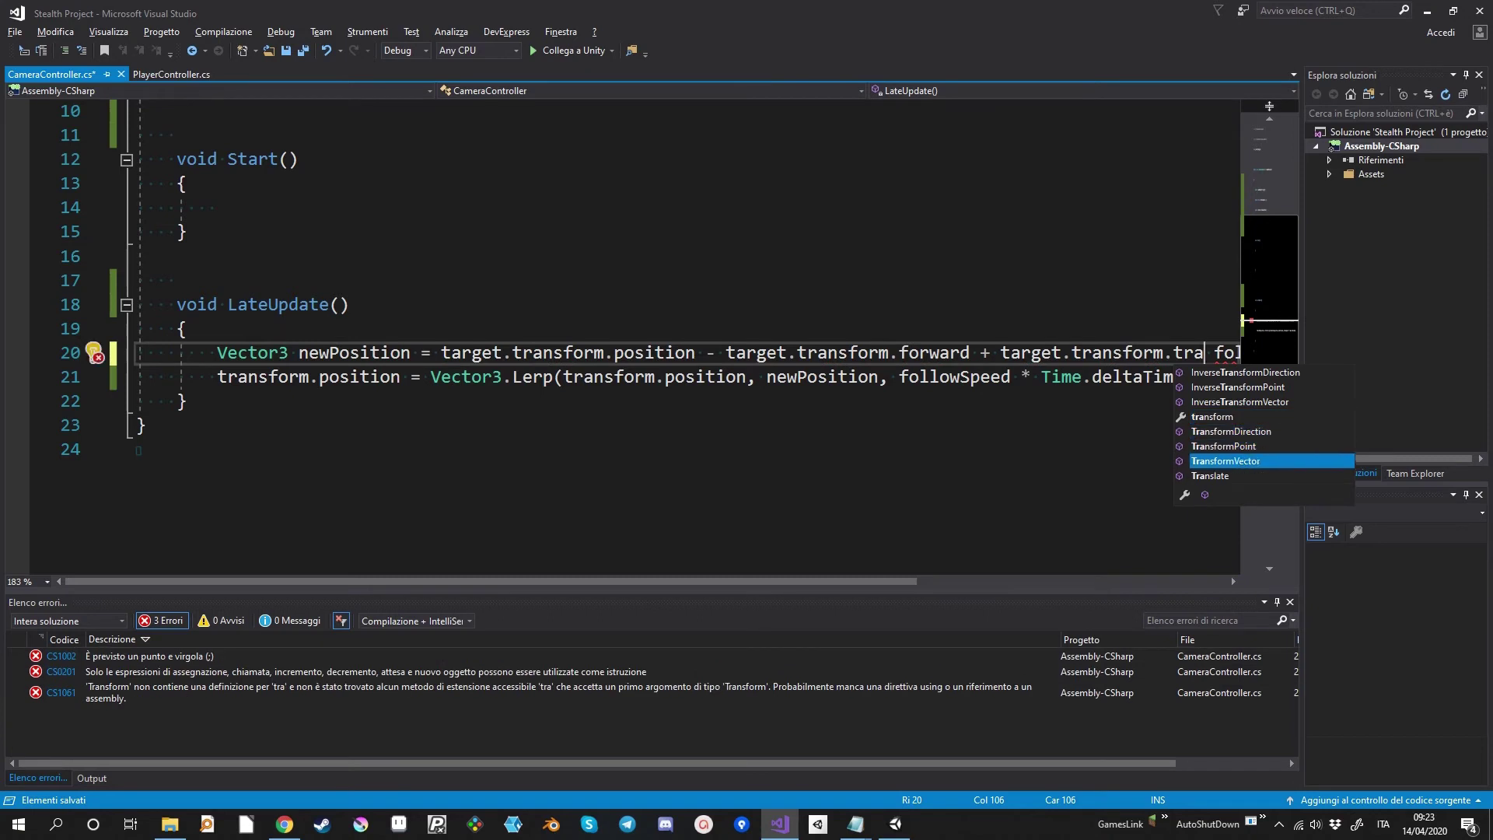
key("Tab")
type("(")
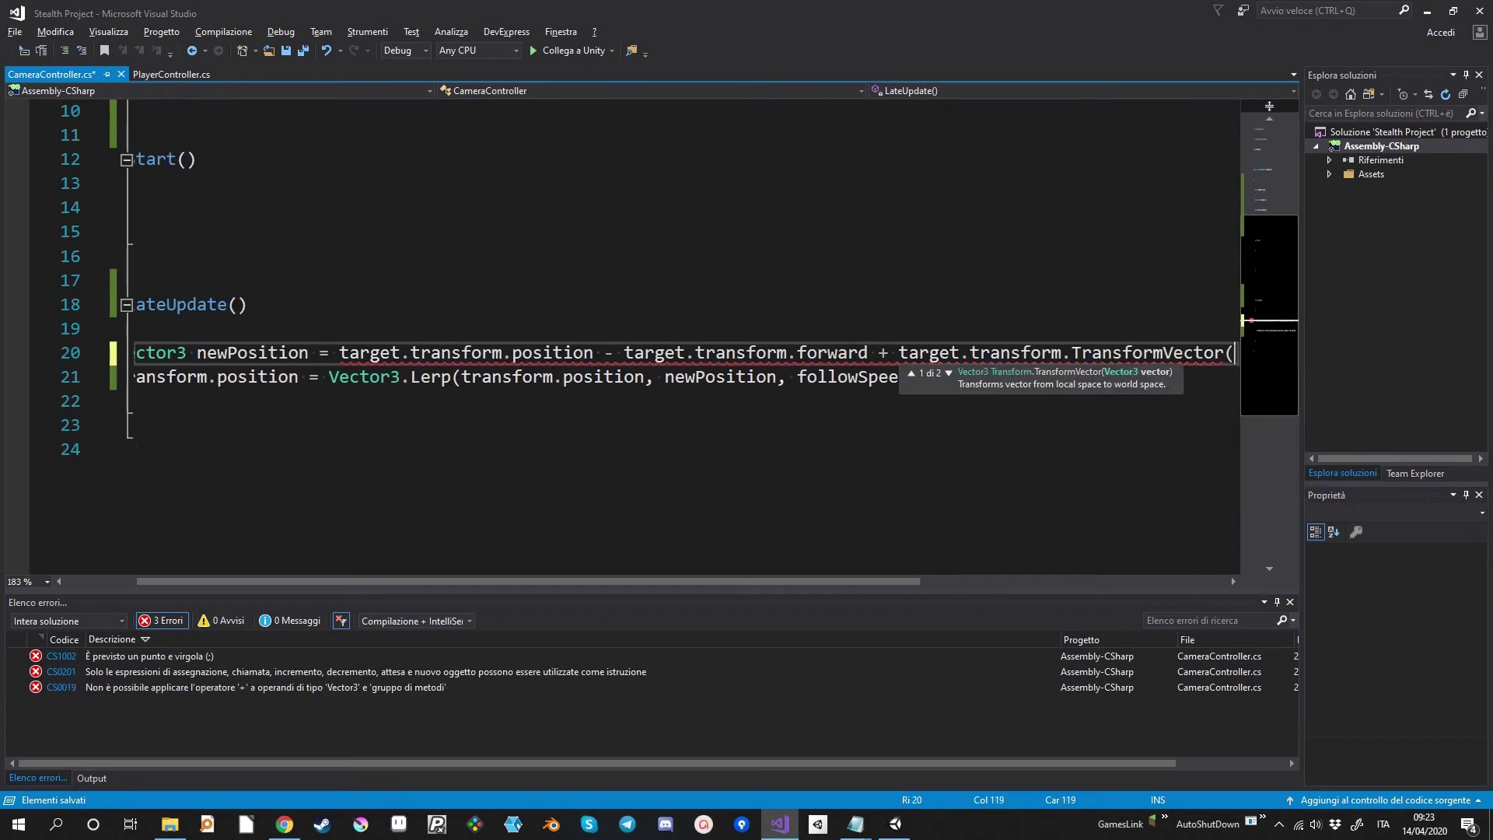
type("followOffset;")
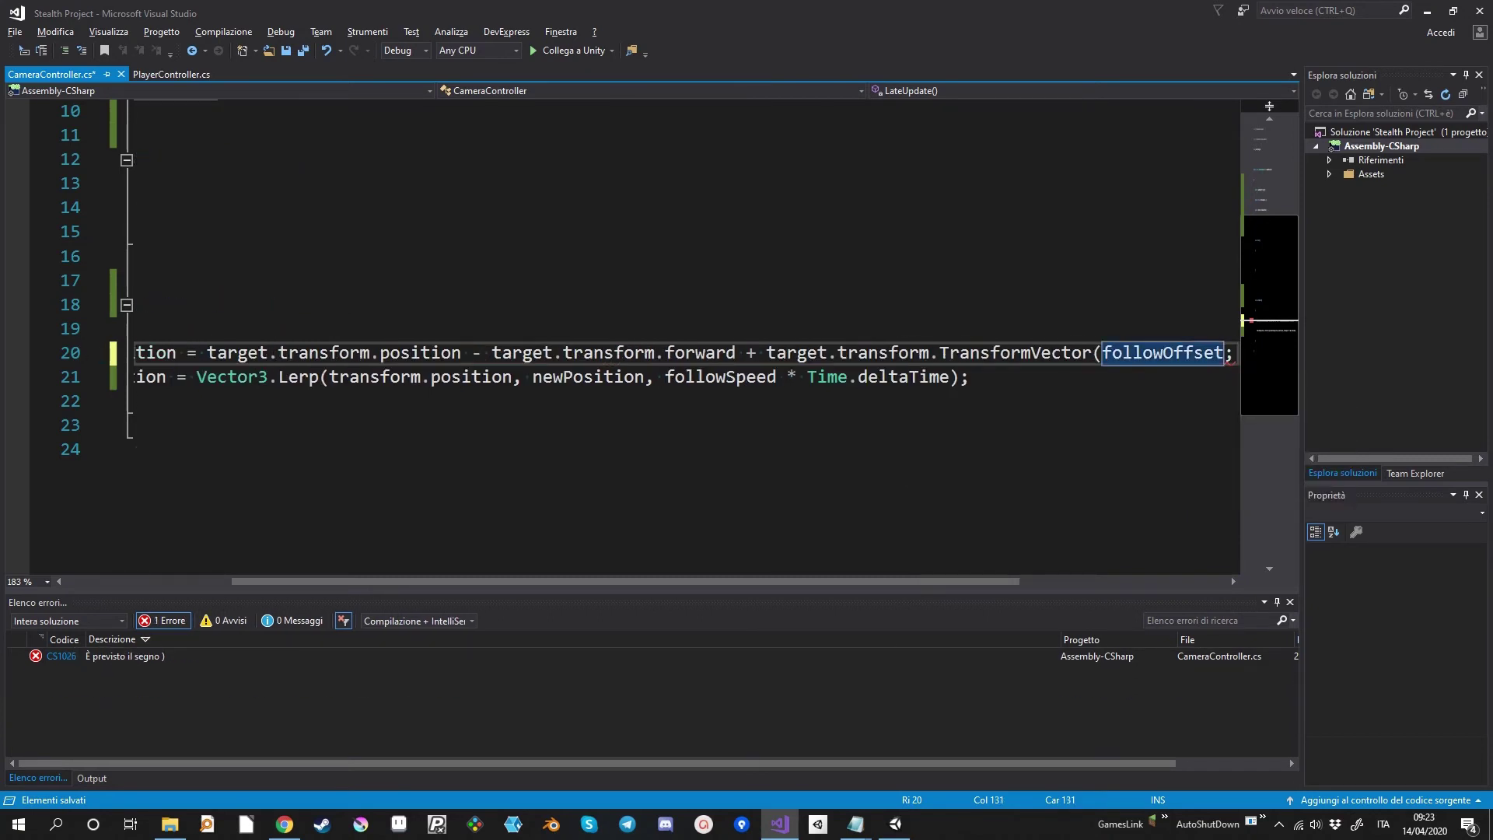
type(")")
key("ctrl+s")
Review the TransformVector(followOffset) expression on line 20 before returning to Unity.
key("Left")
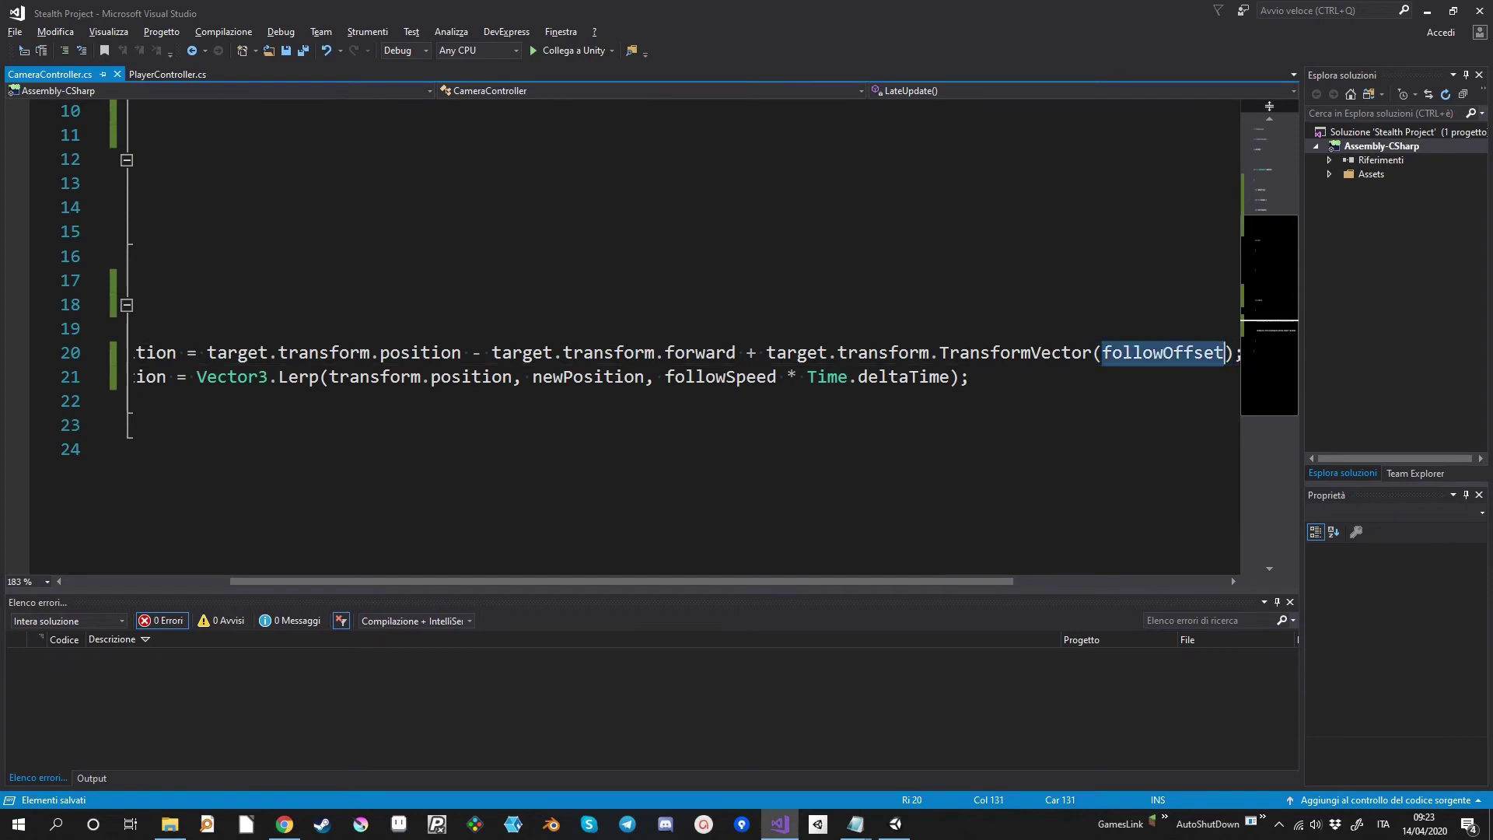
key("ctrl+shift+Left")
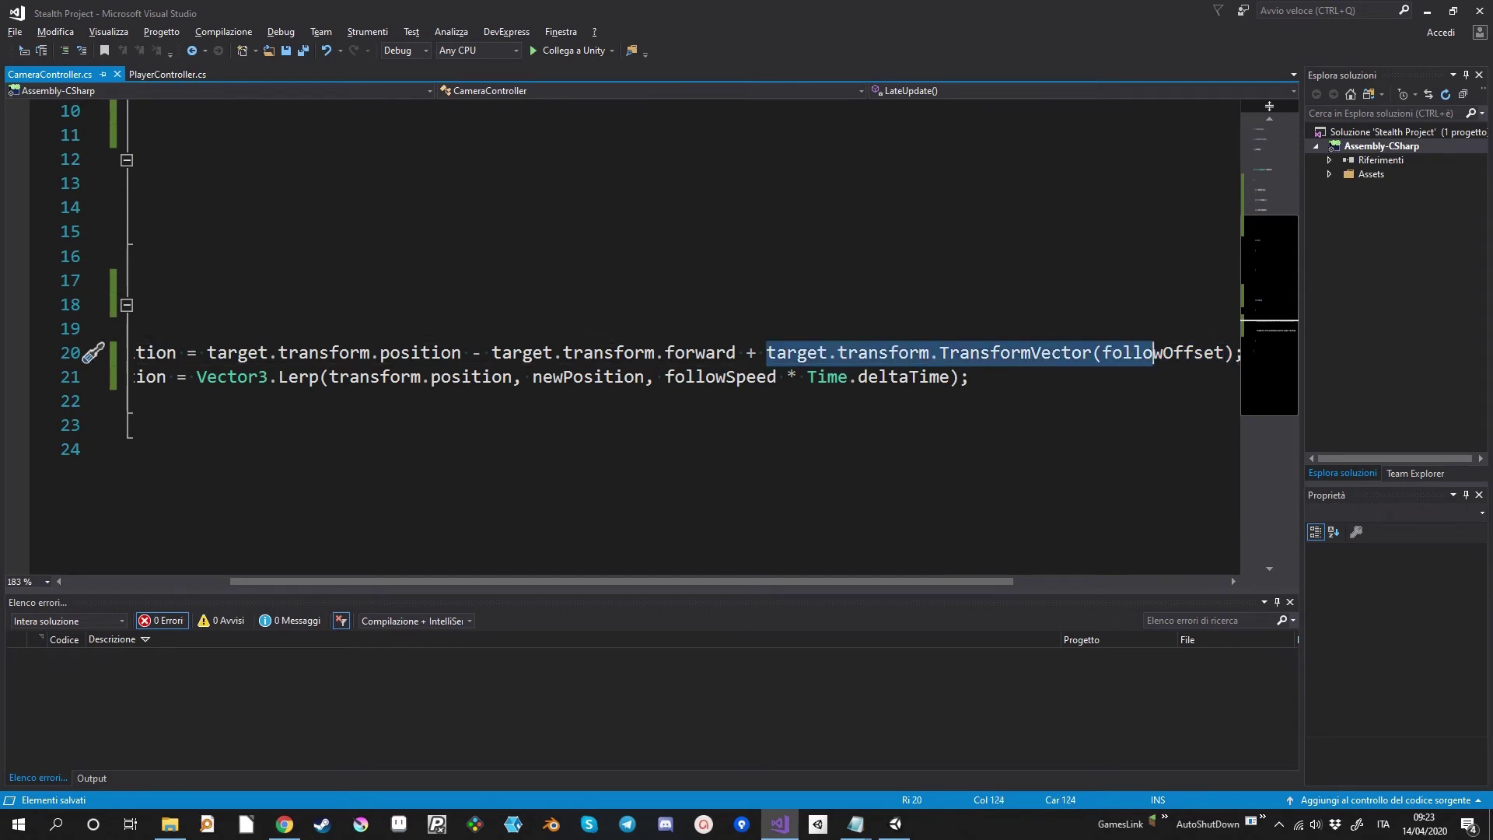
key("shift+Down")
key("shift+Up")
key("Right")
key("Left")
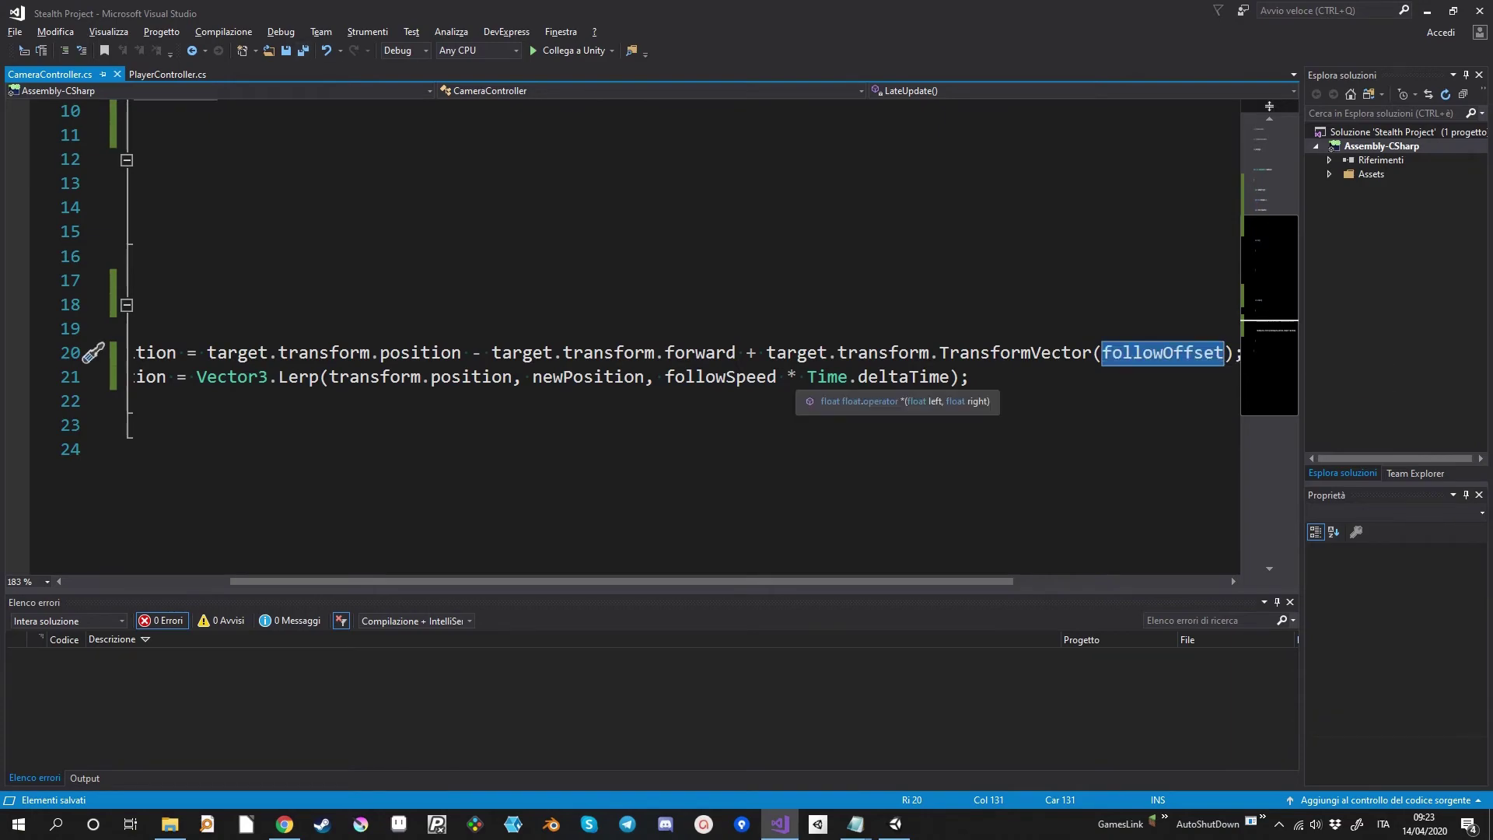
key("alt+Tab")
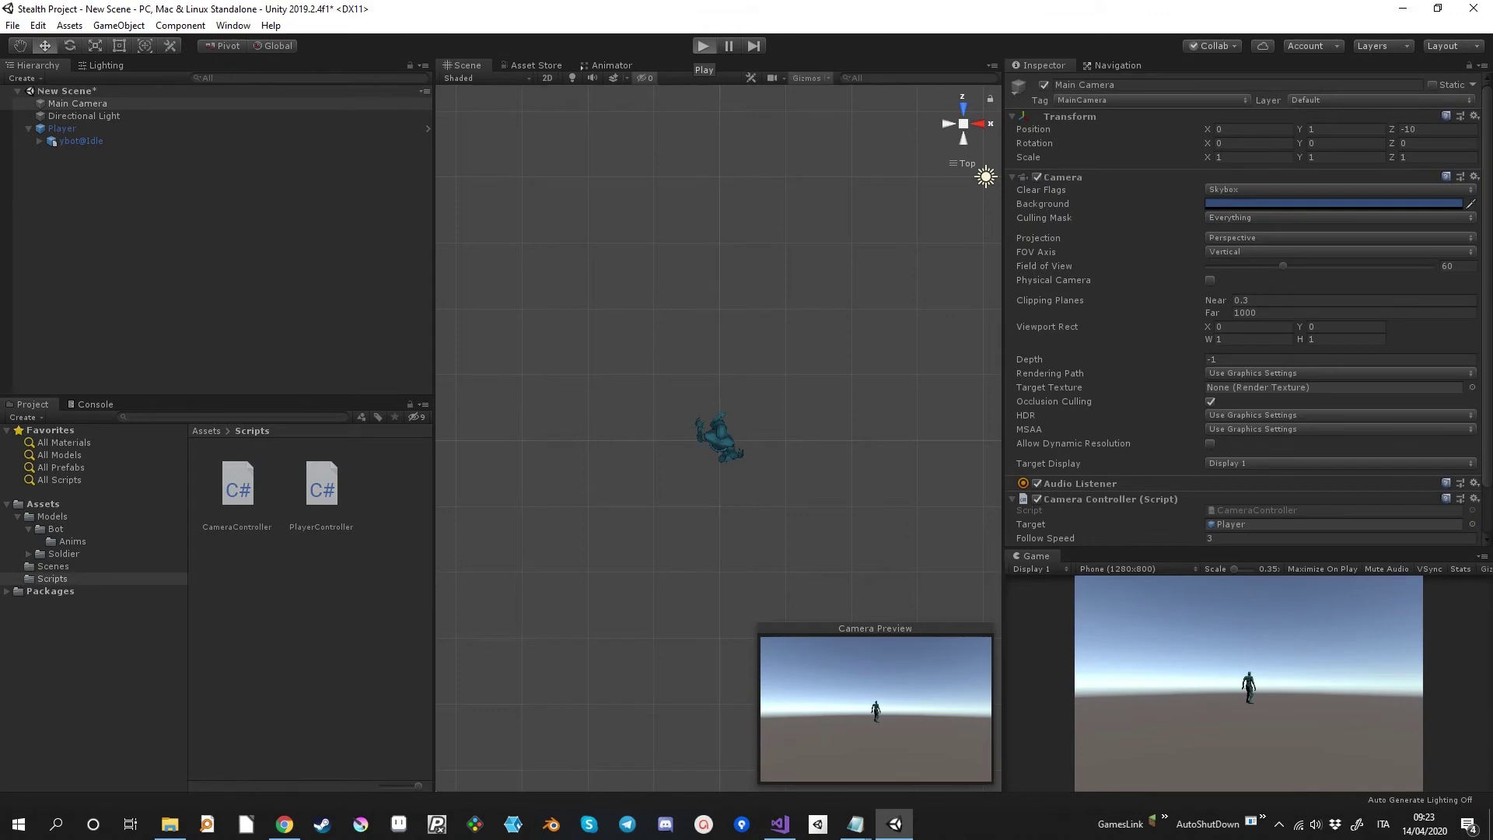
Play-test the TransformVector offset with Follow Offset X 2, Y 0, then stop the game.
left_click(703, 46)
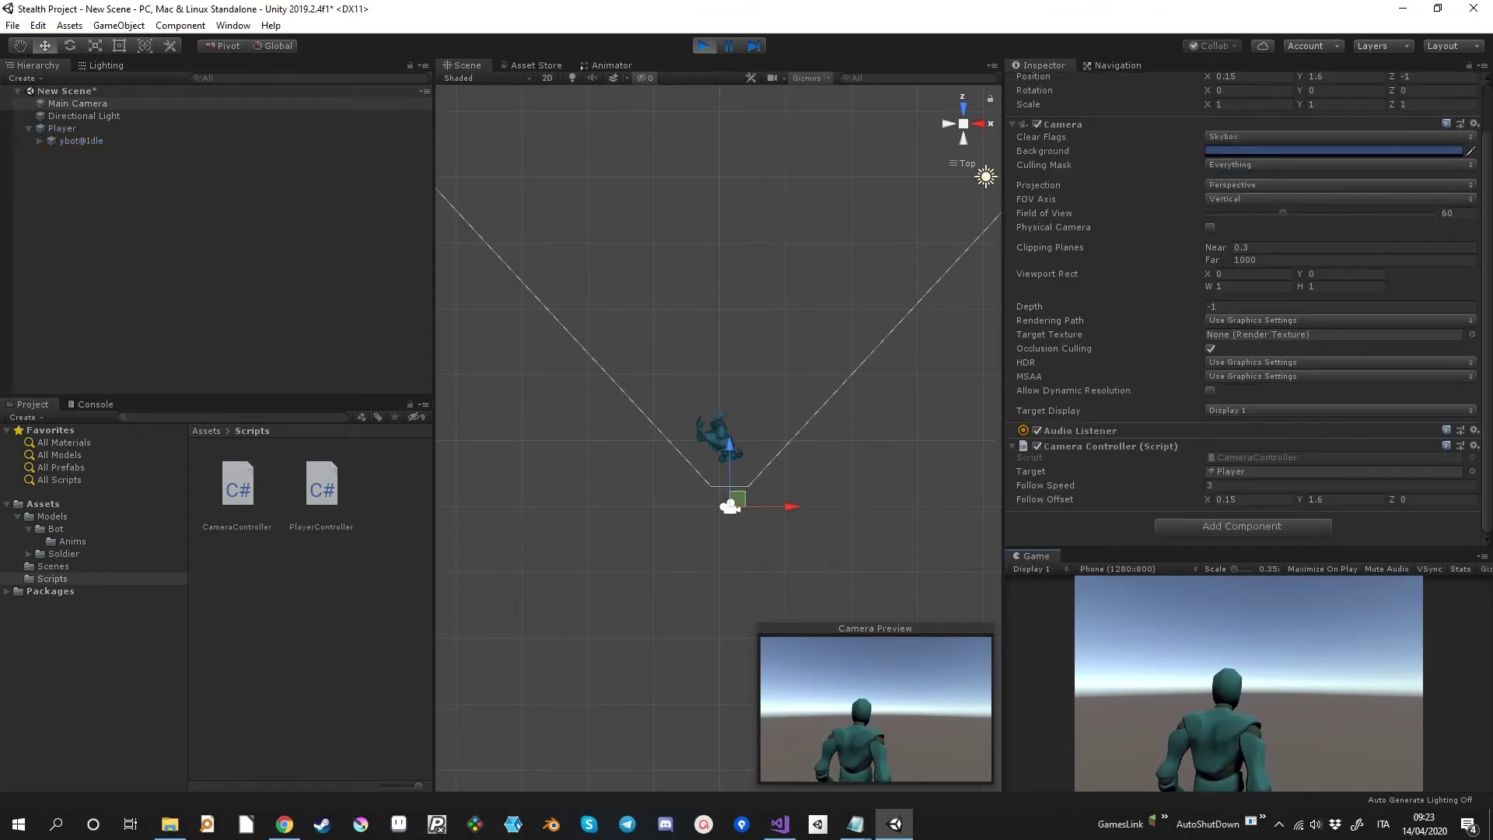
double_click(1342, 499)
type("0")
left_click(1254, 500)
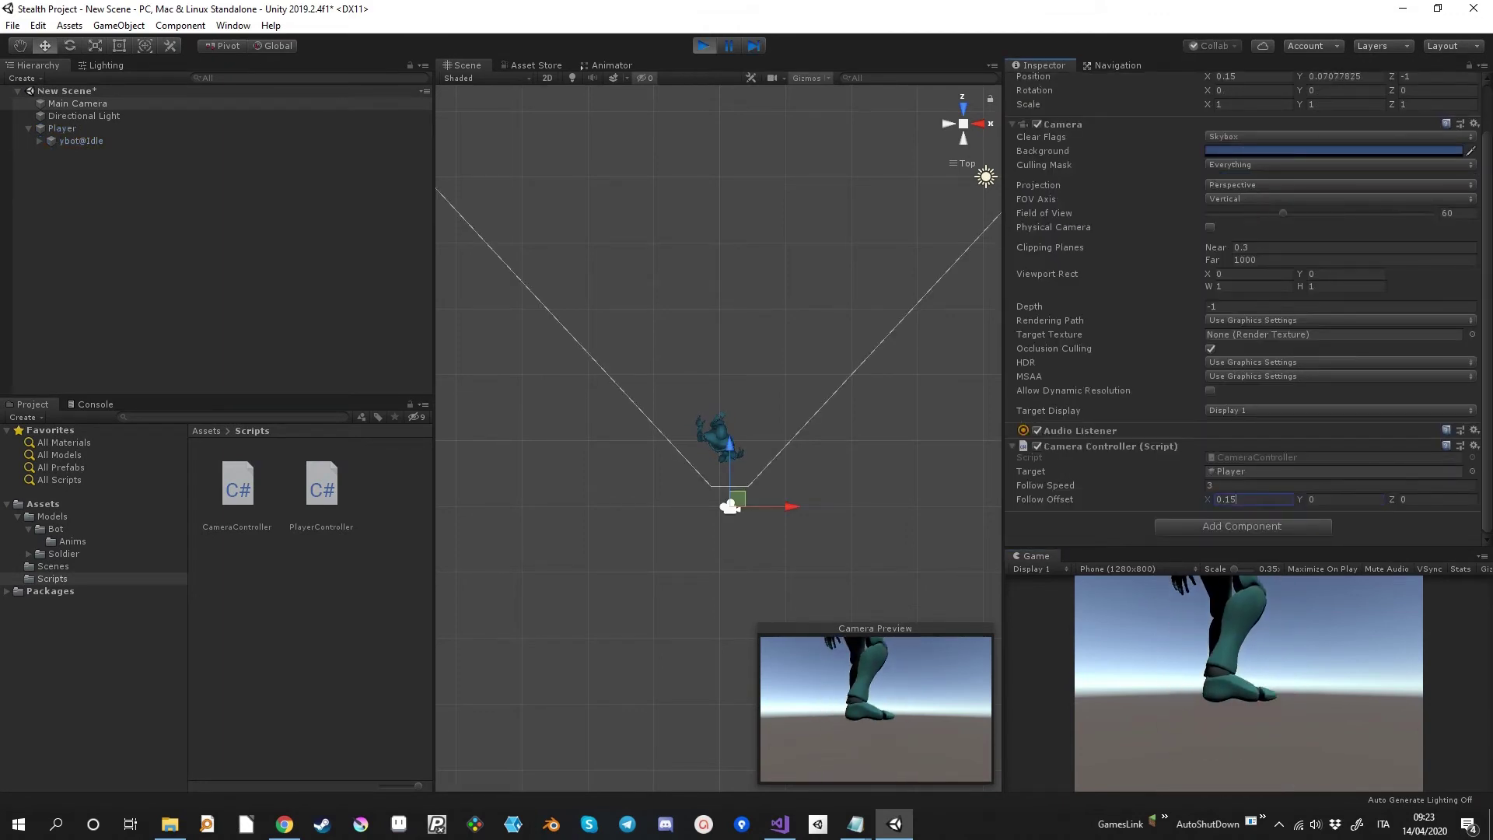
key("BackSpace")
key("BackSpace")
key("BackSpace")
type("2")
key("Return")
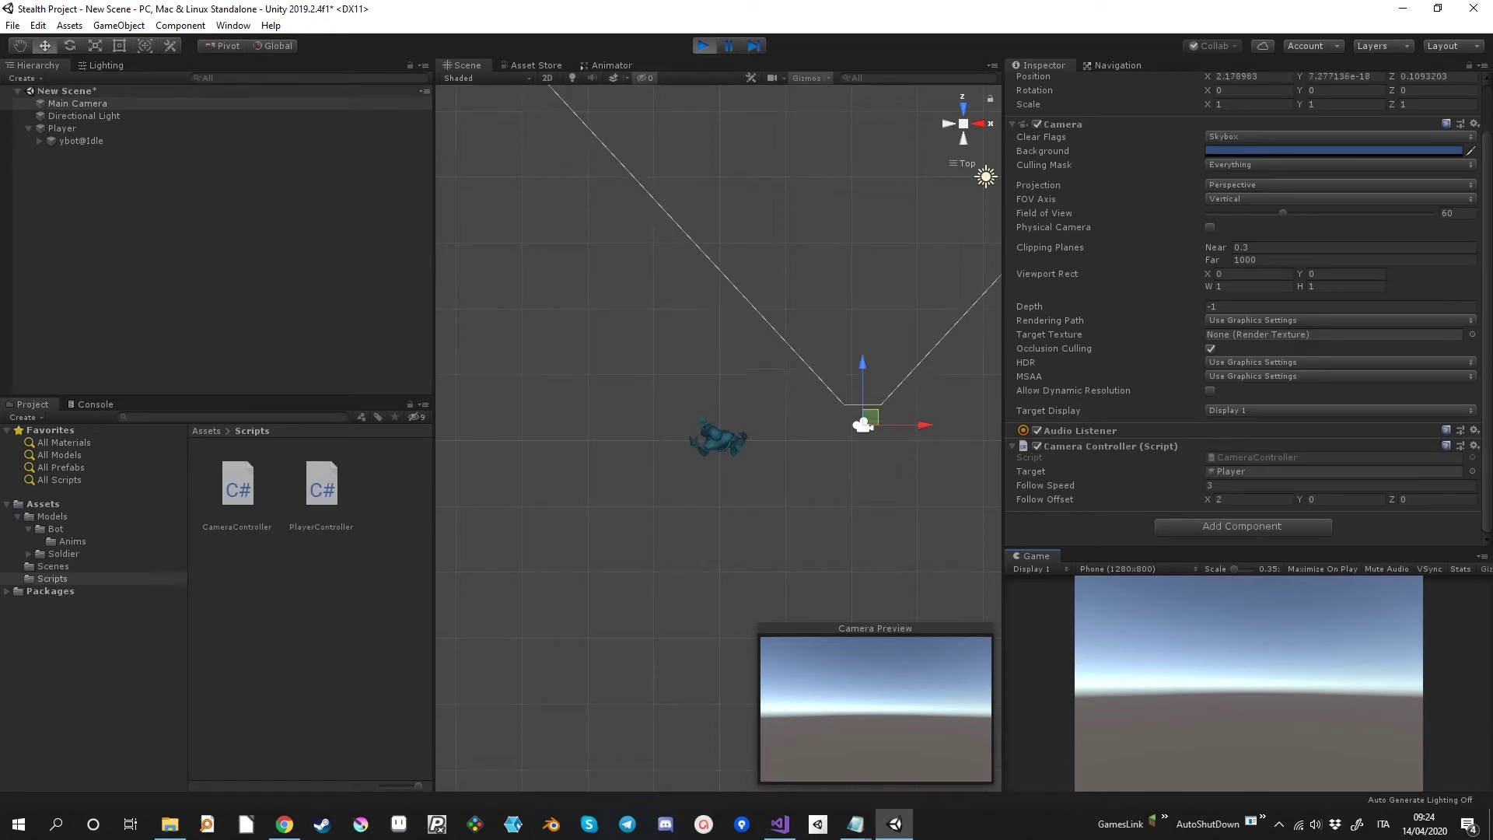
key("ctrl+p")
key("alt+Tab")
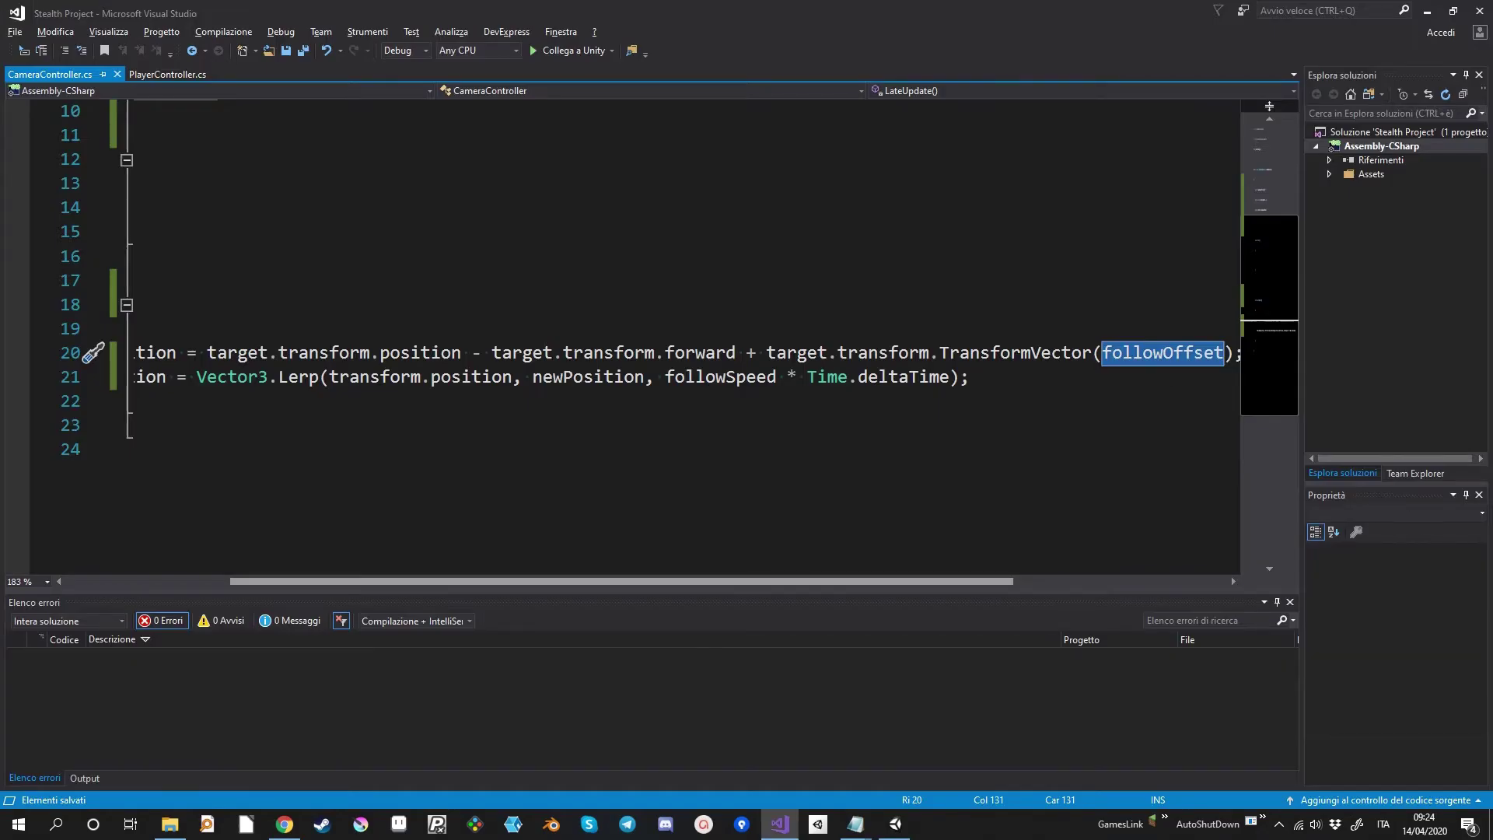
Add line 22 'transform.forward = target.transform.forward;' to LateUpdate and save the script.
scroll(289, 376, "left", 5)
left_click(289, 376)
key("End")
key("Return")
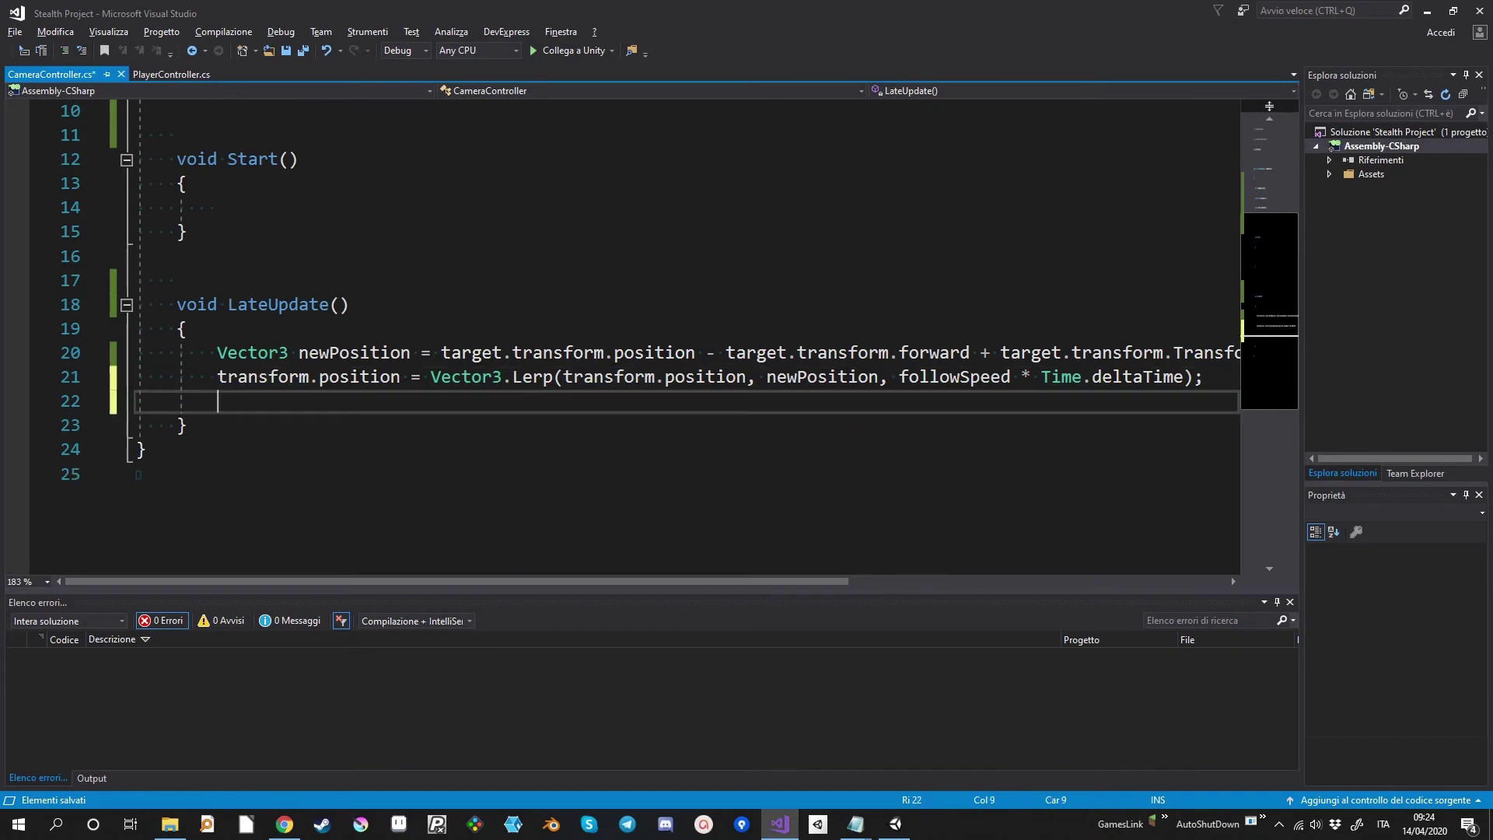
type("transform.for")
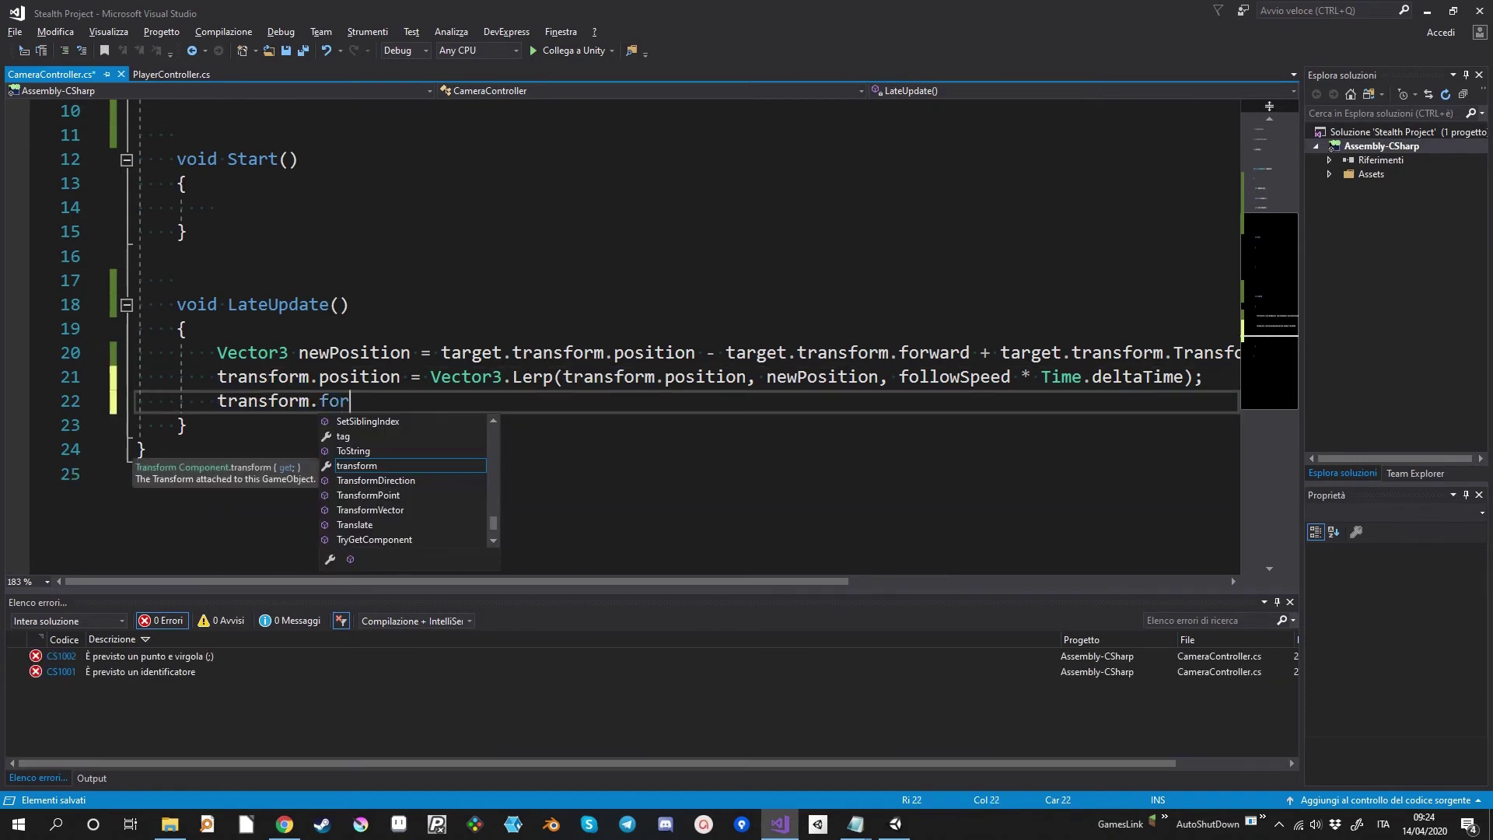
key("space")
type("= t")
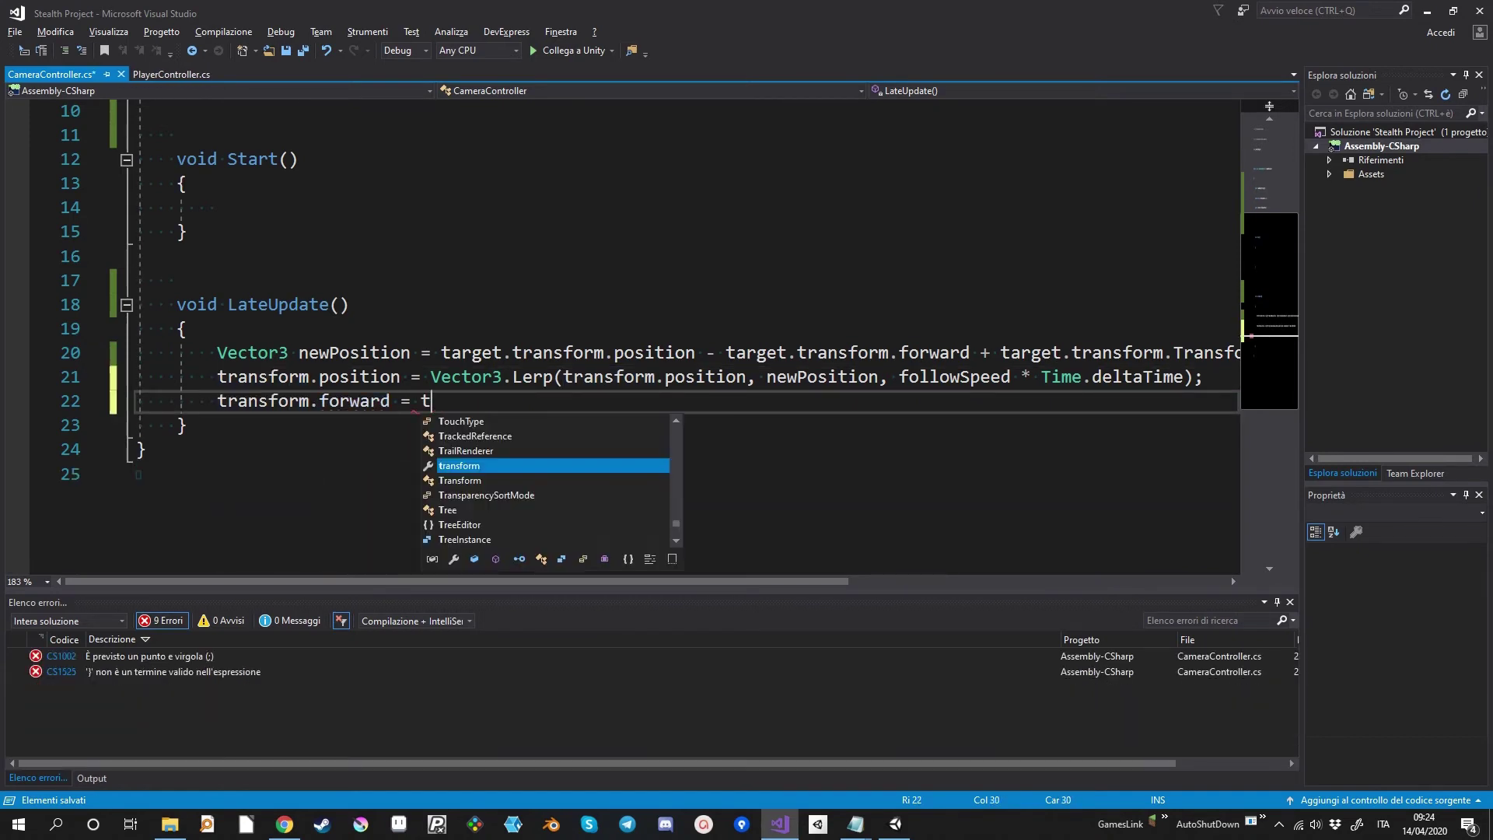
type("arget.tra")
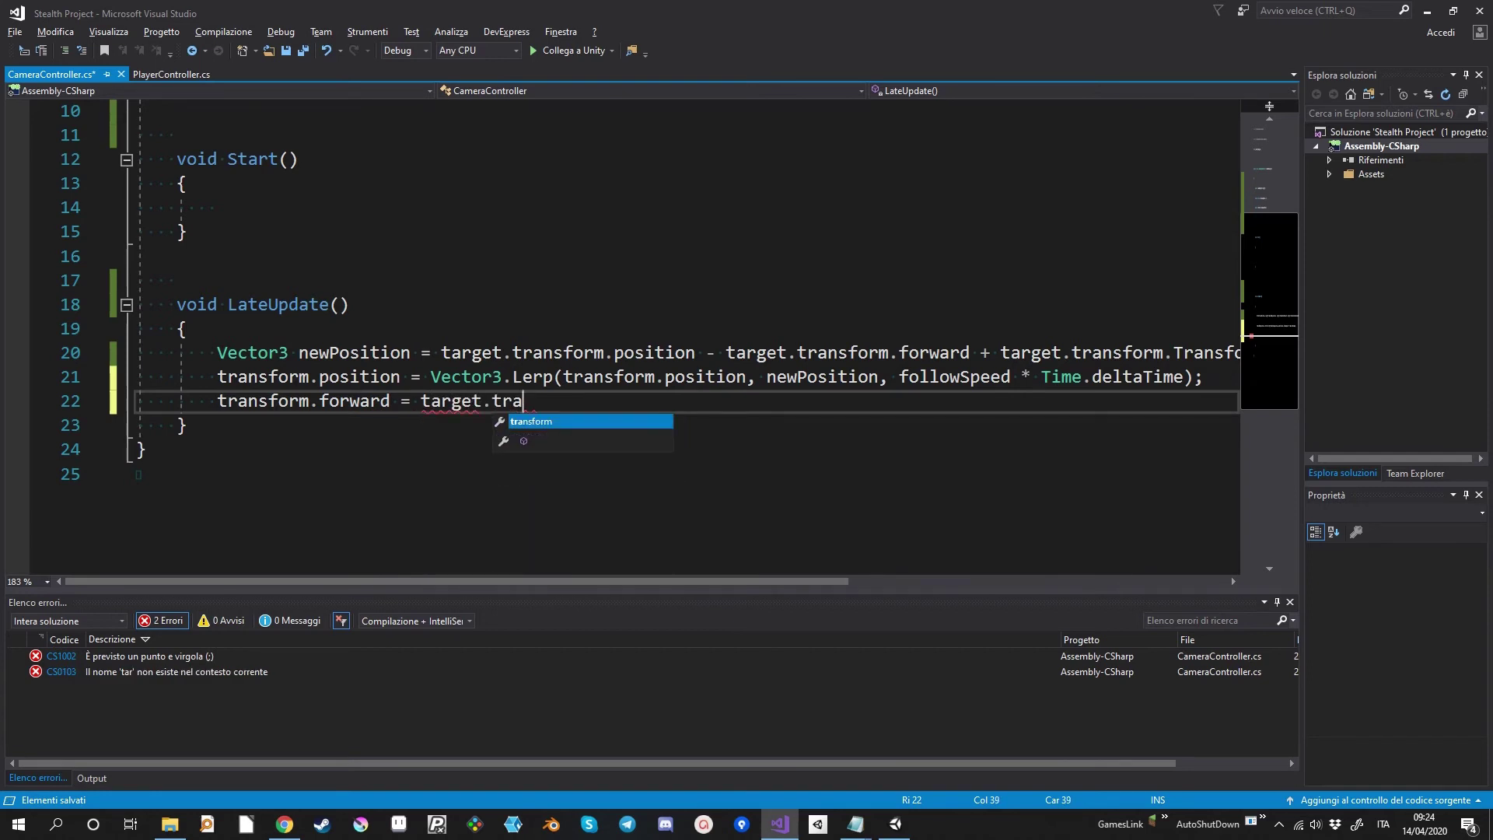
type(".fo;")
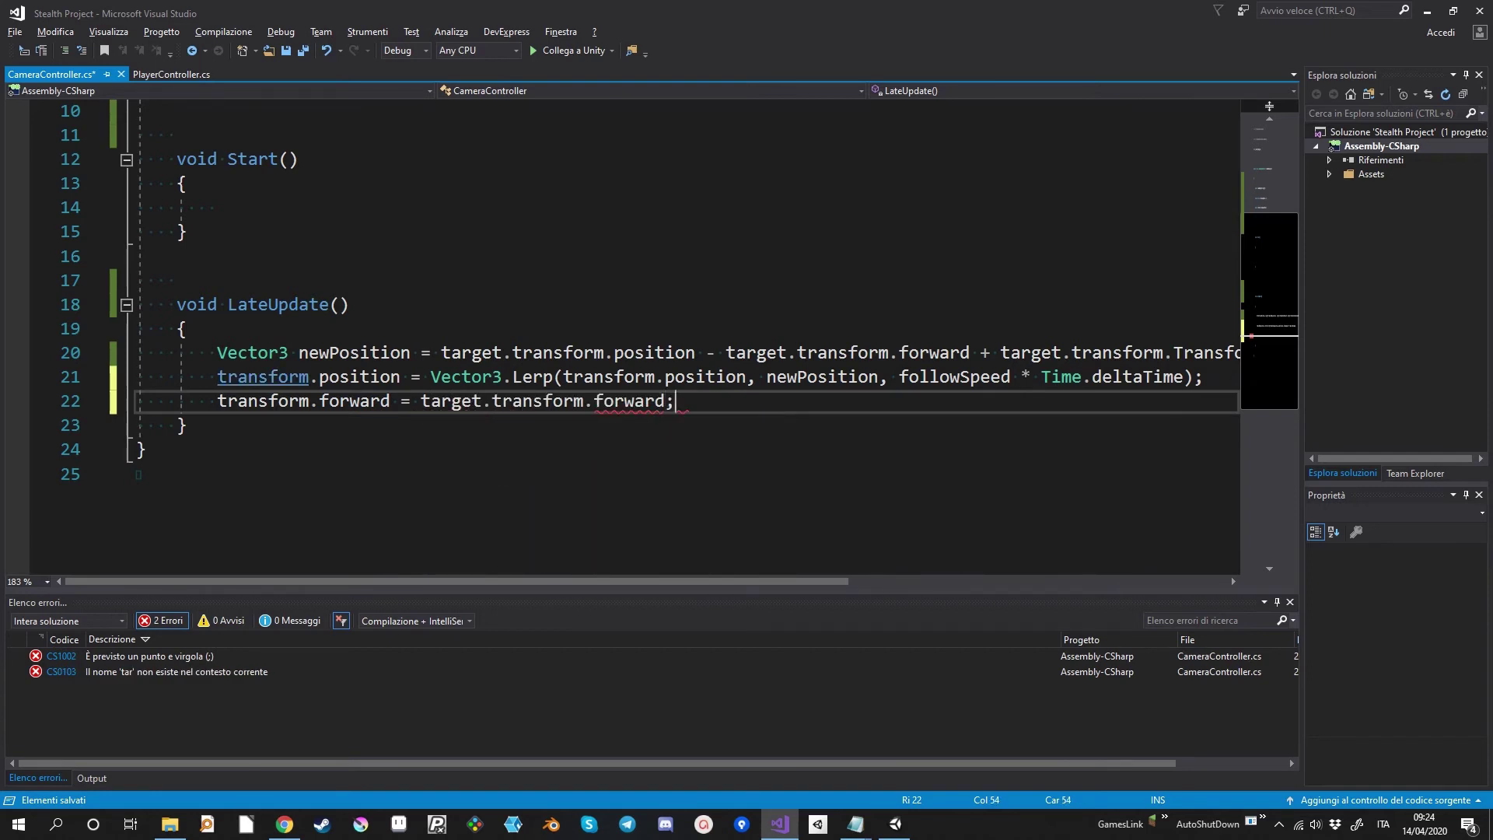
key("ctrl+s")
left_click_drag(217, 400, 675, 401)
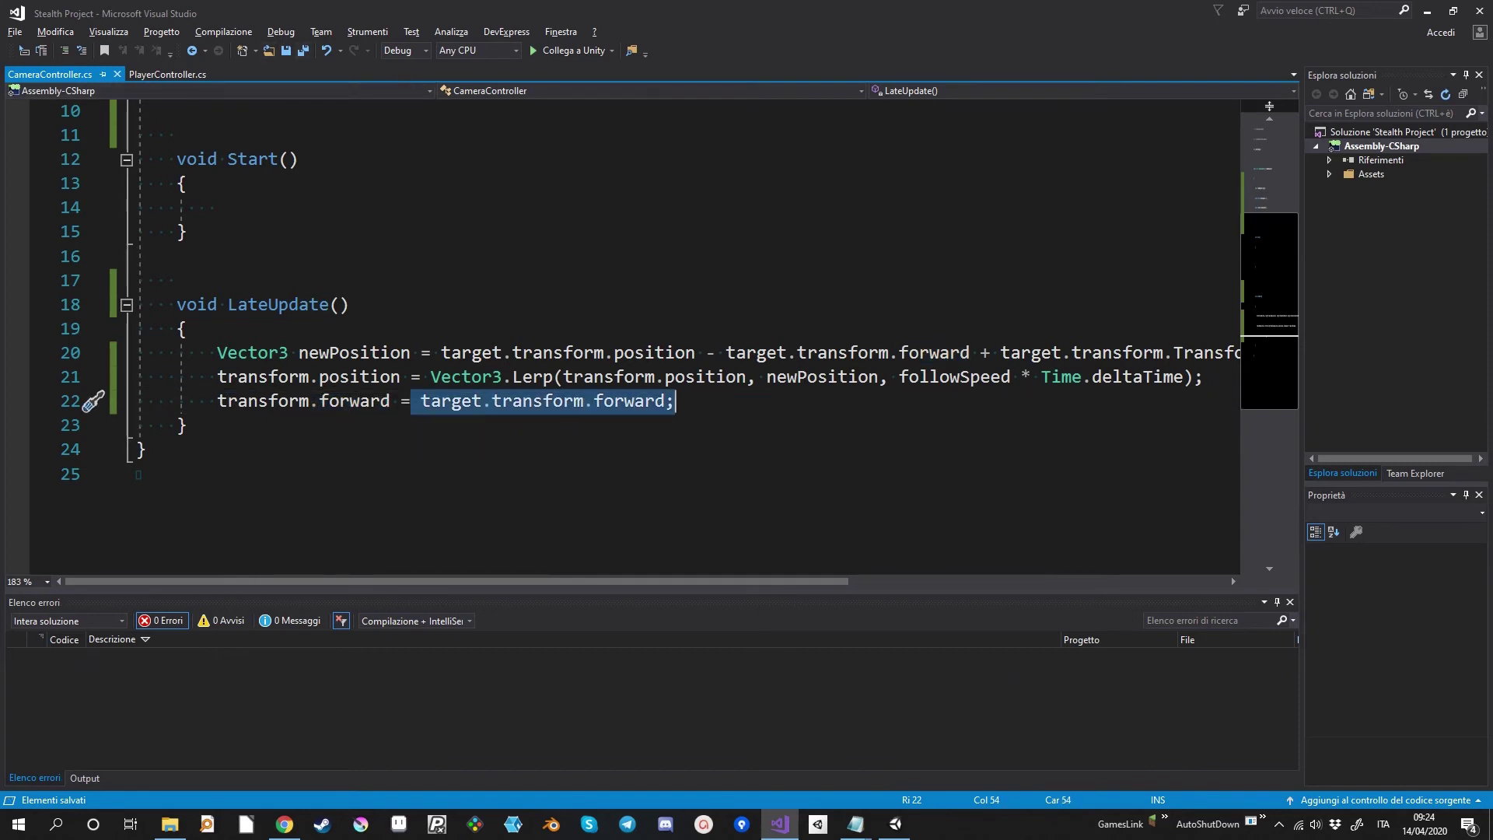
key("alt+Tab")
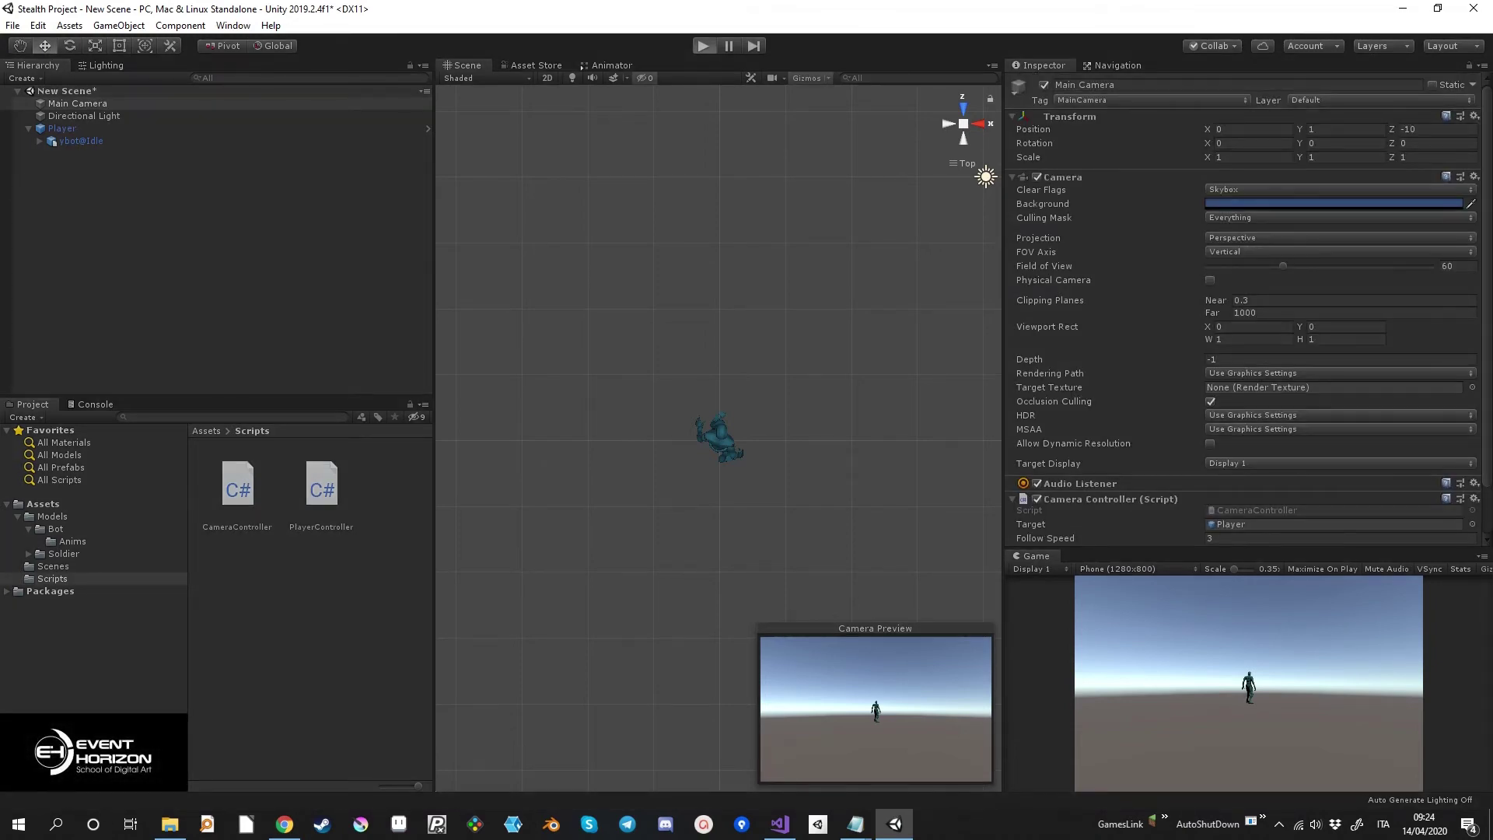
Play the game and walk and turn the player with A, W and S to check the trailing camera.
key("ctrl+p")
key("a")
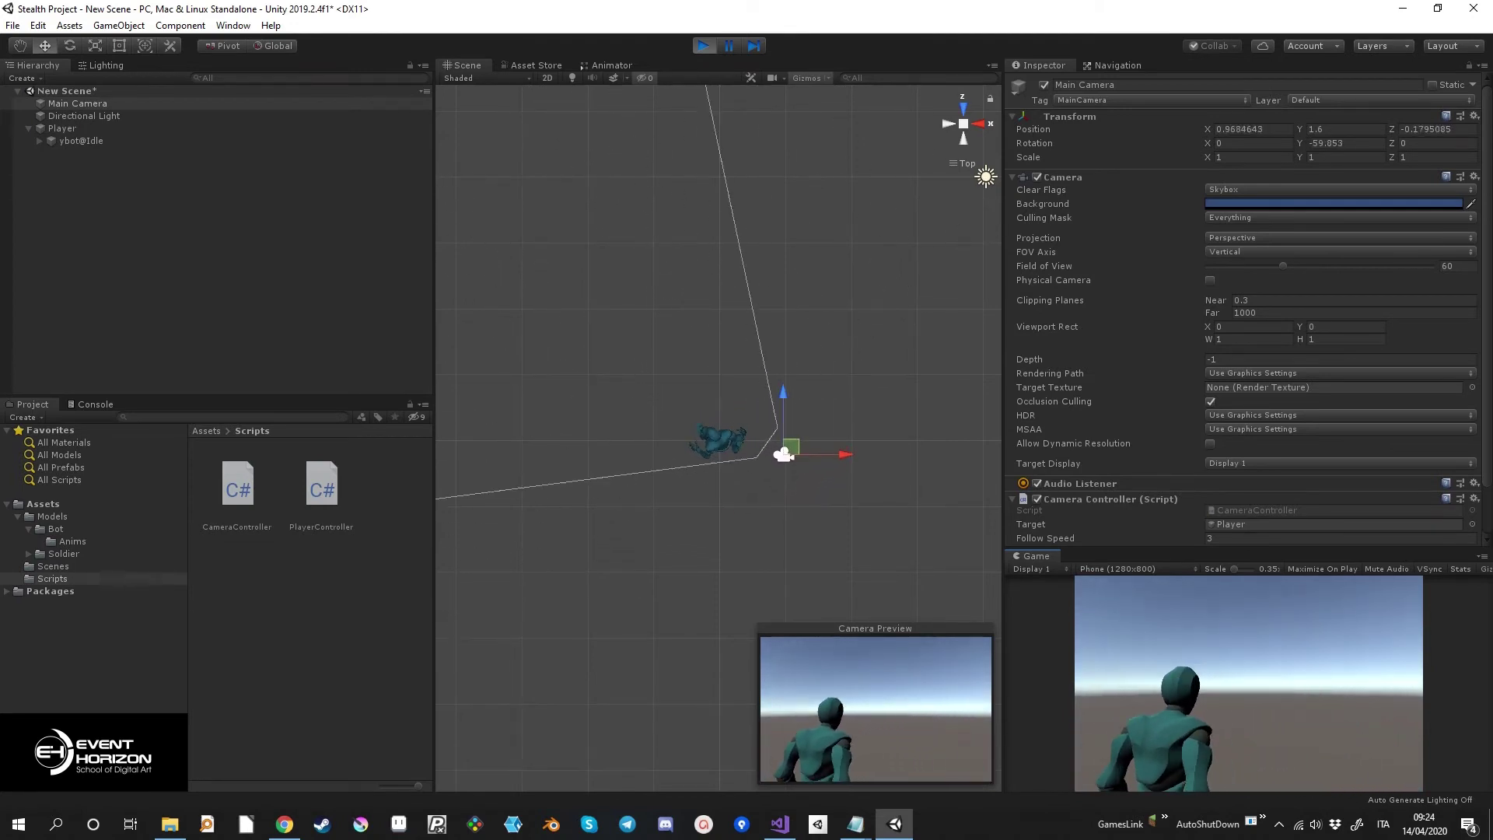
key("w")
key("a")
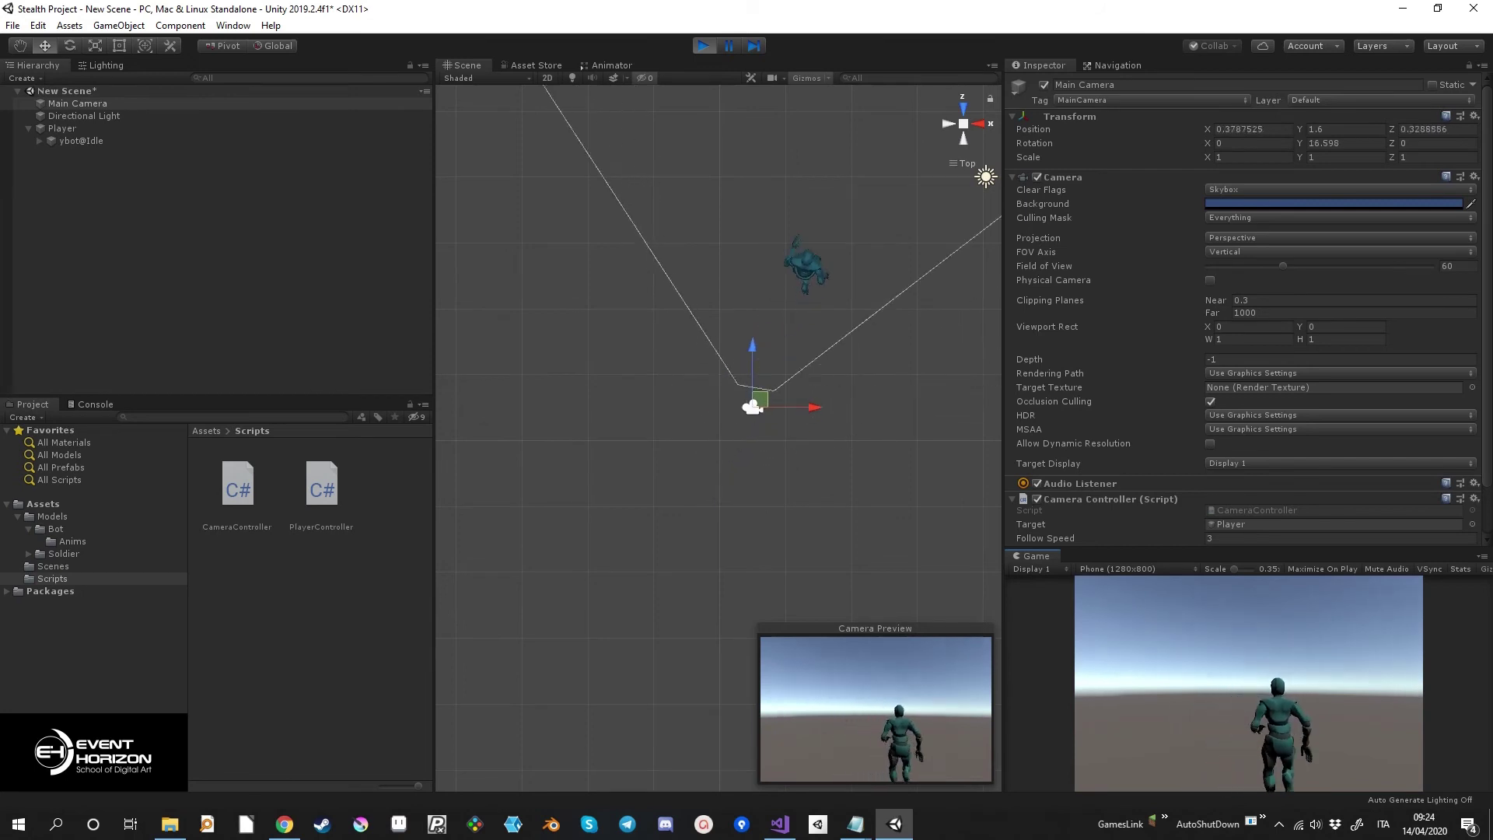
key("s")
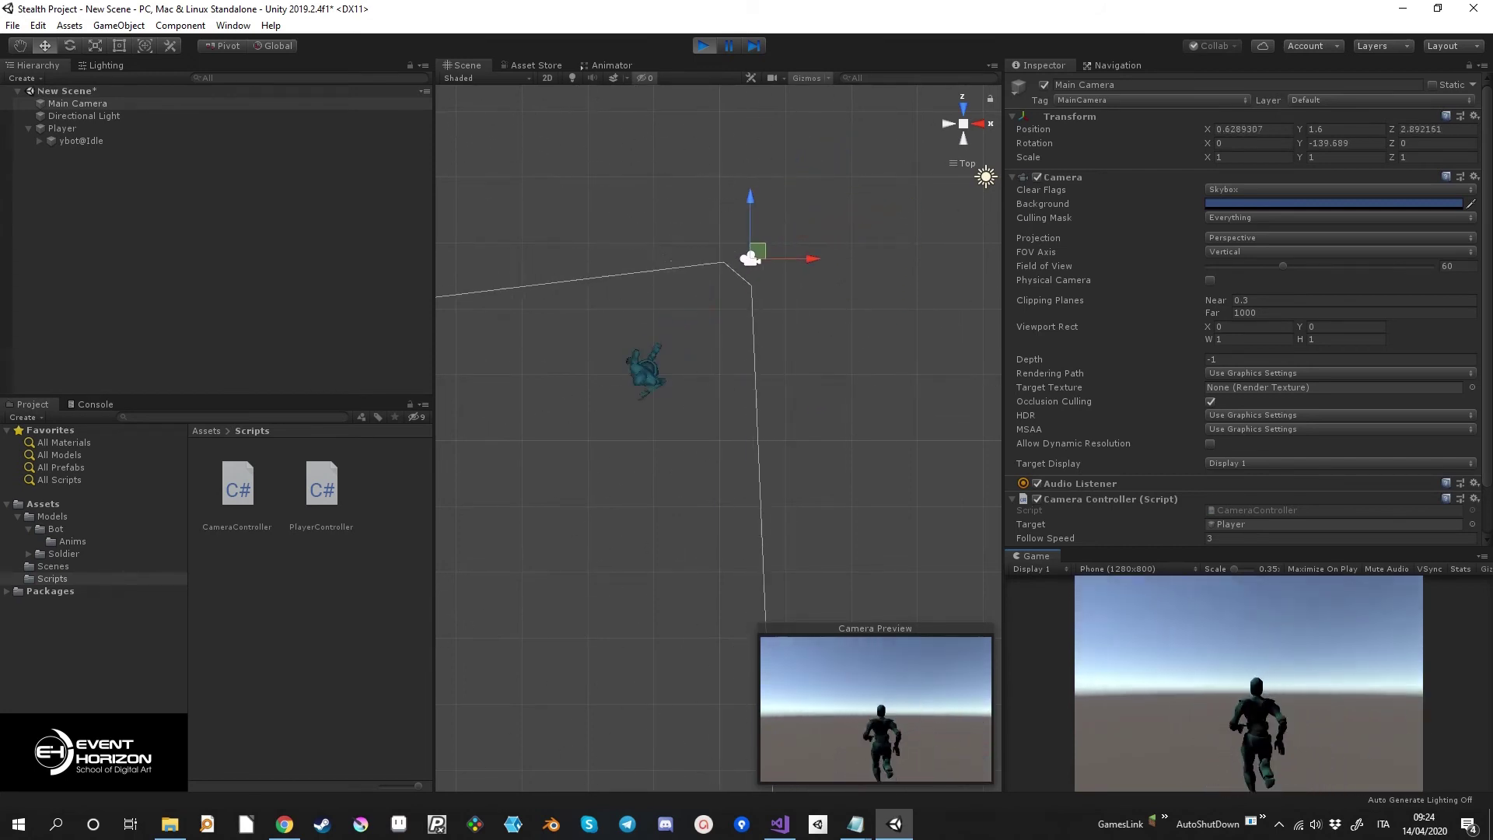
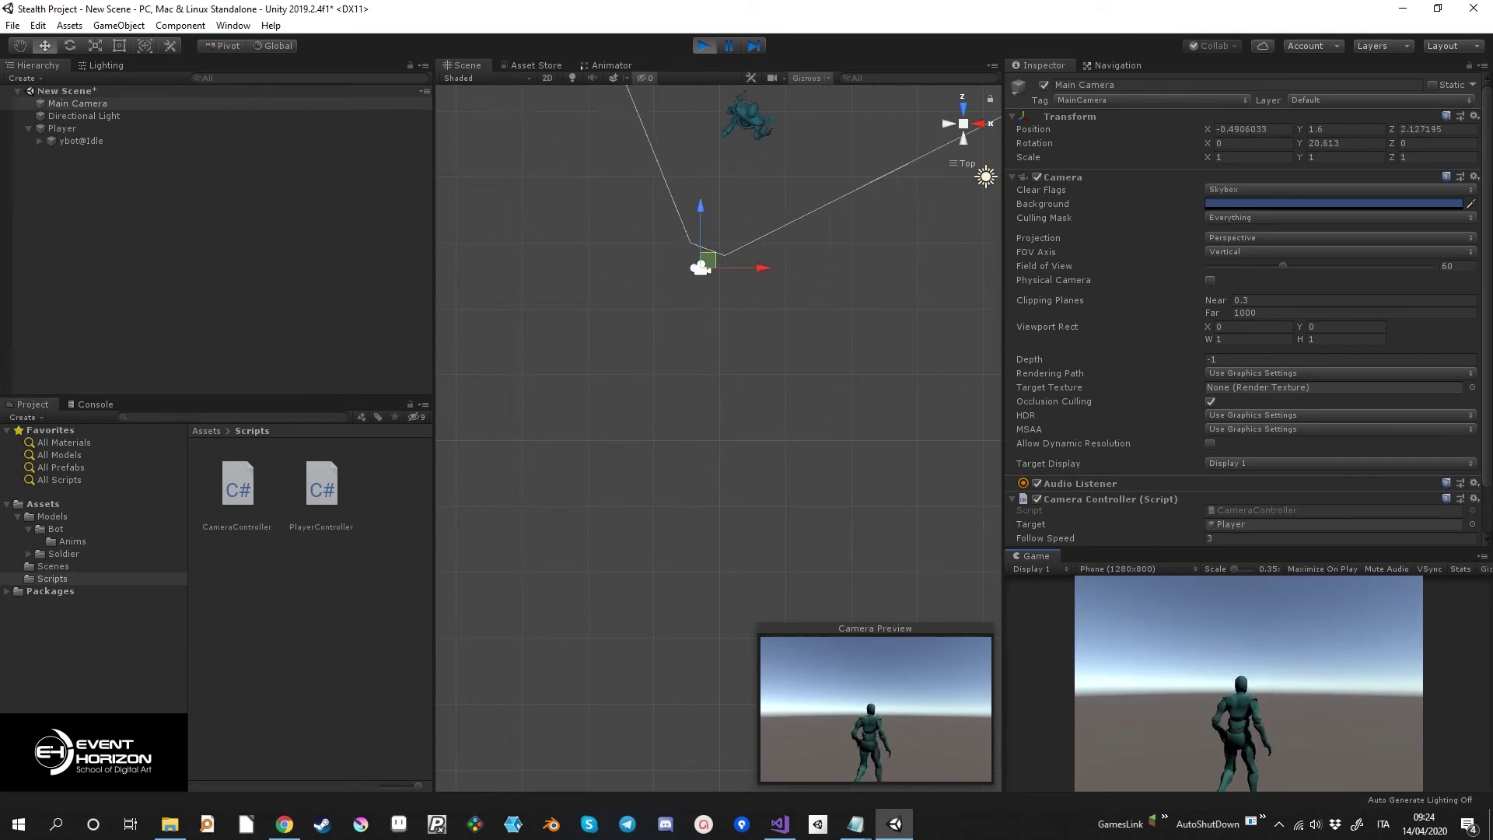
Set the Camera Controller's Follow Speed to 6.
scroll(1245, 311, "down", 3)
left_click(1226, 499)
left_click(1229, 486)
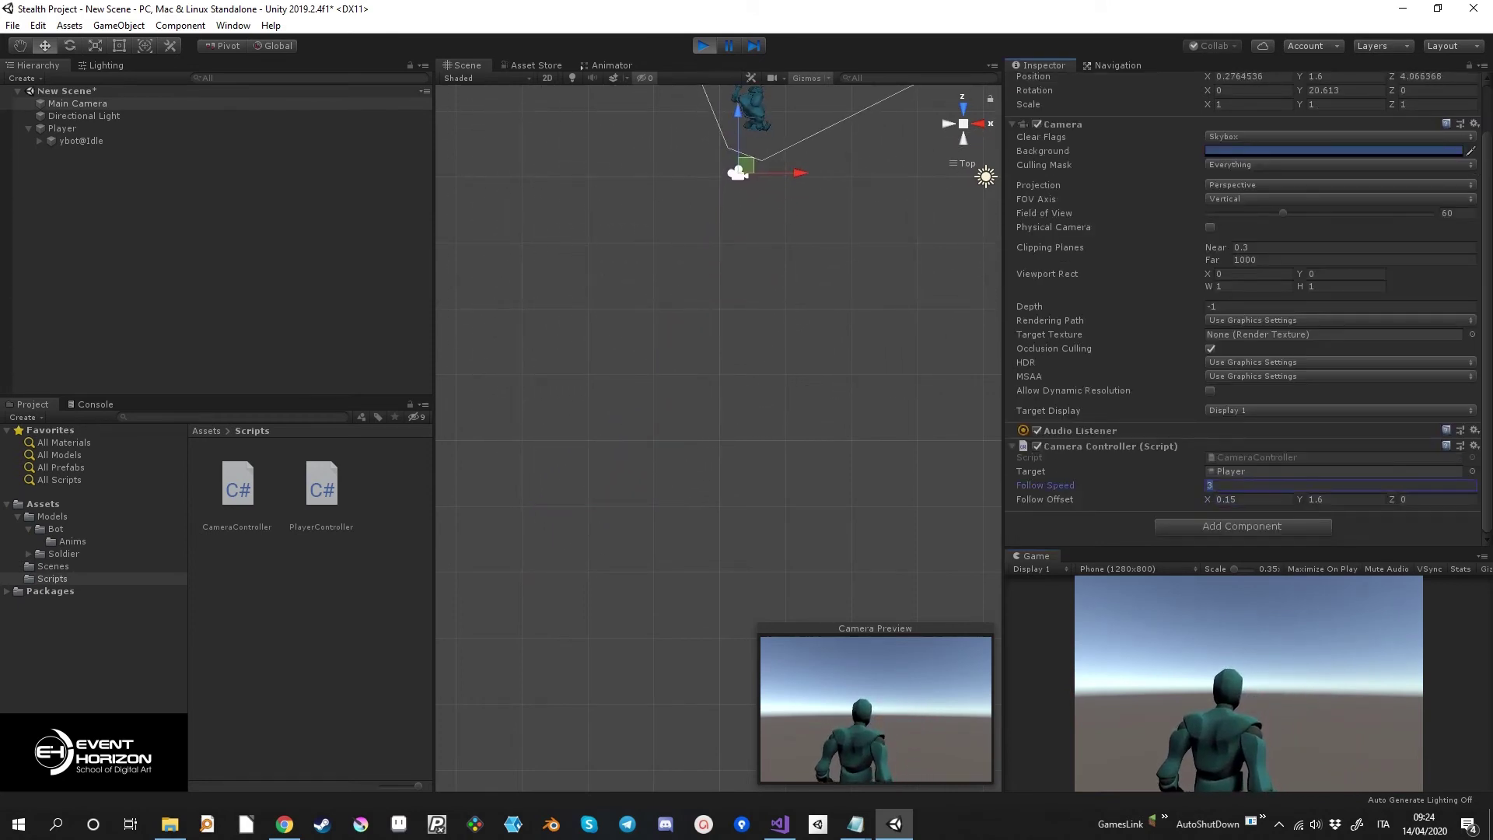
type("6")
key("Return")
Run the player around with W, A and D to check the camera follows, then exit Play mode.
key("w")
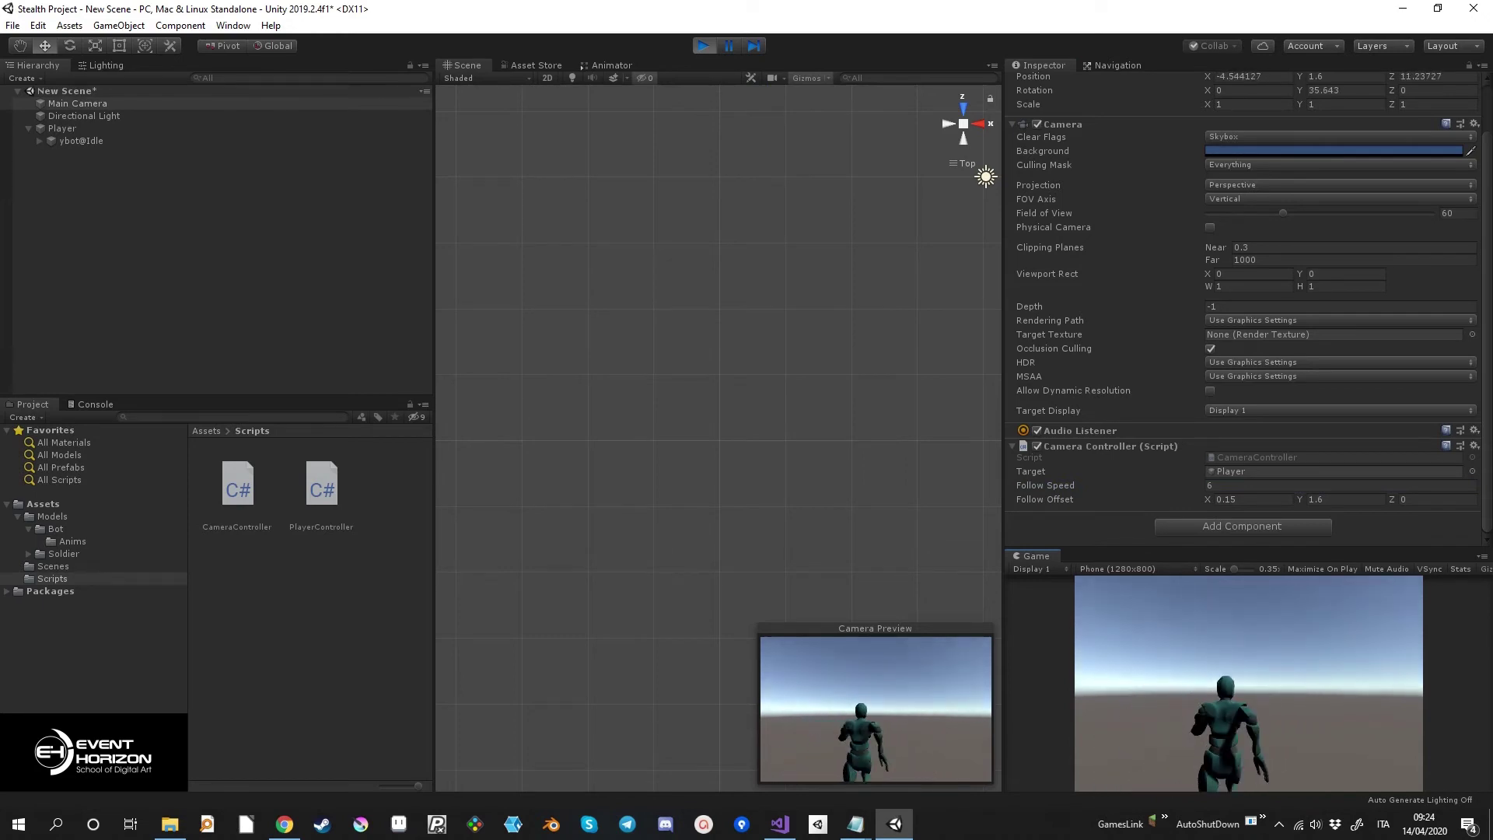
key("w")
key("a")
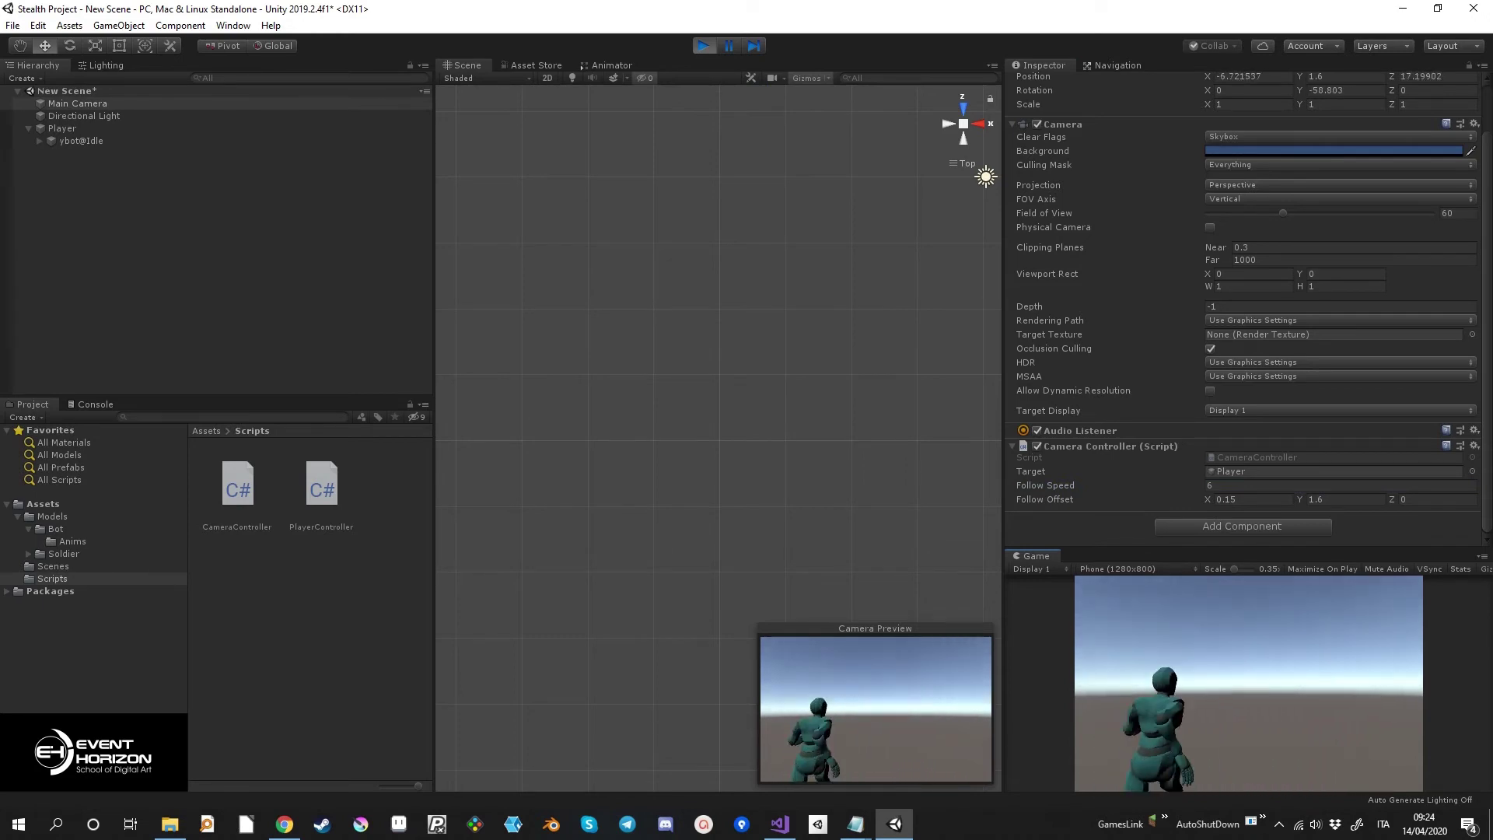
key("w")
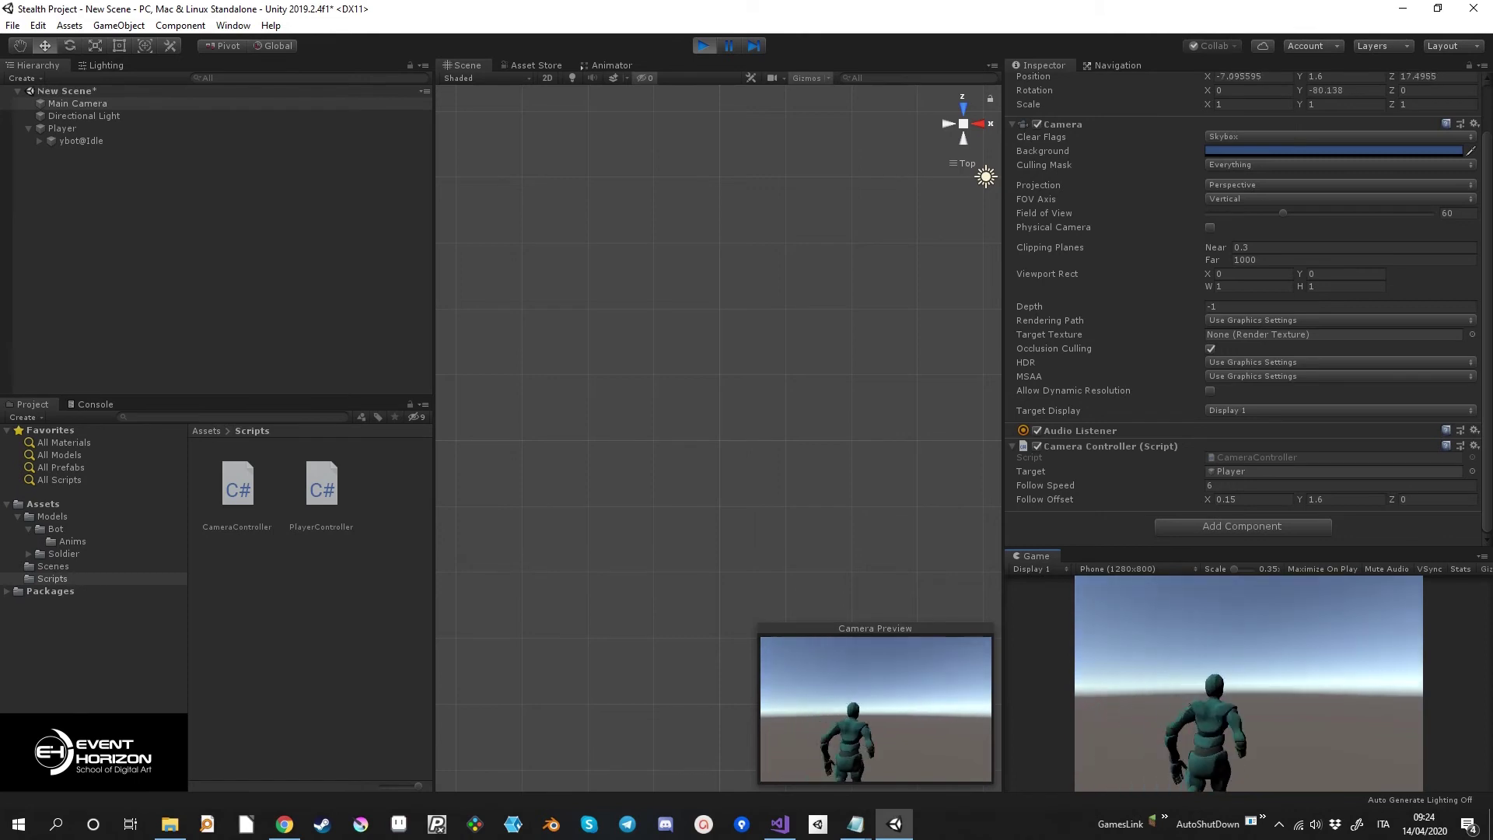
key("d")
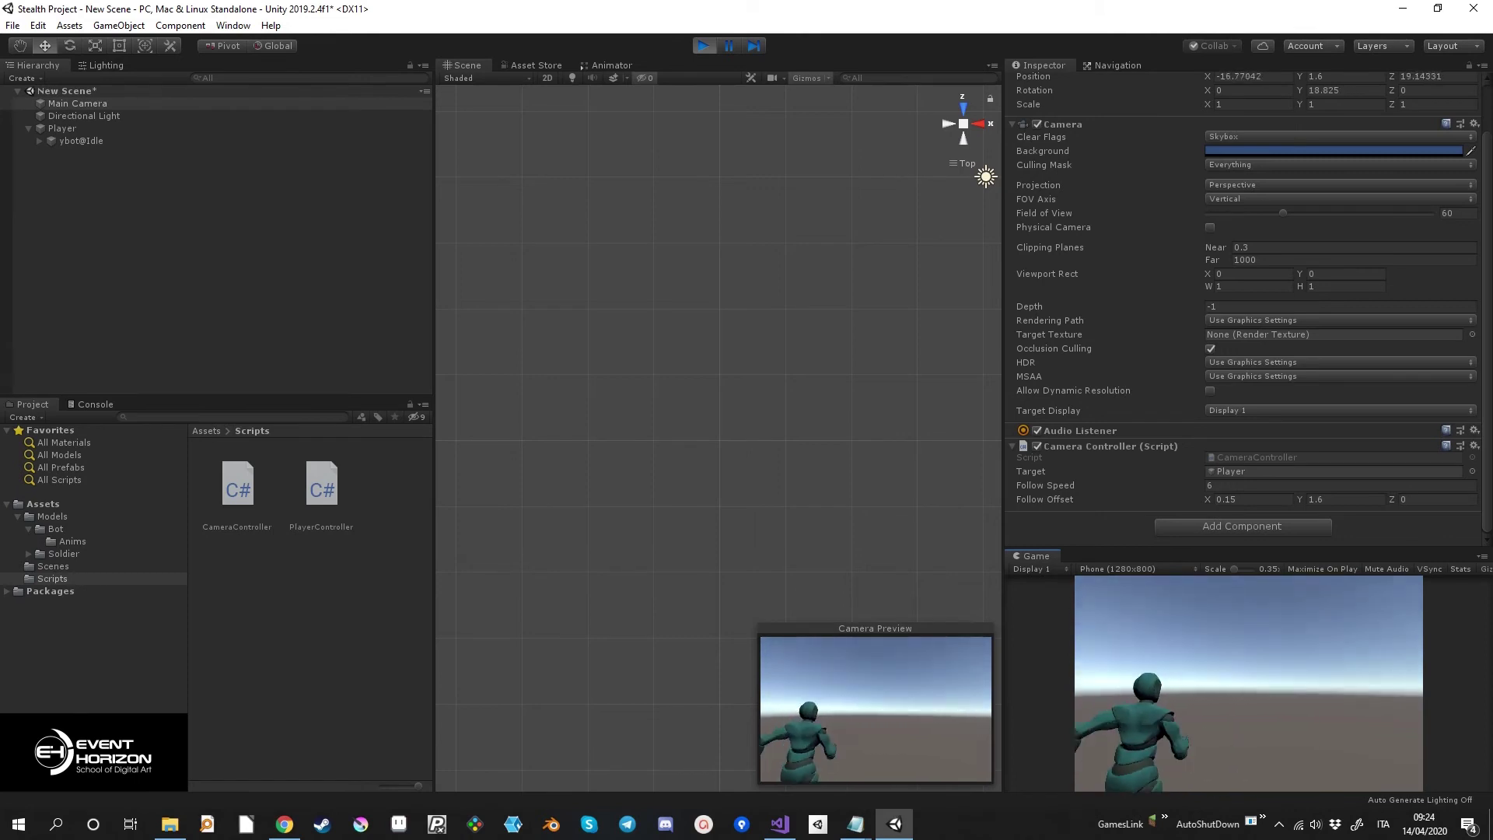
key("w")
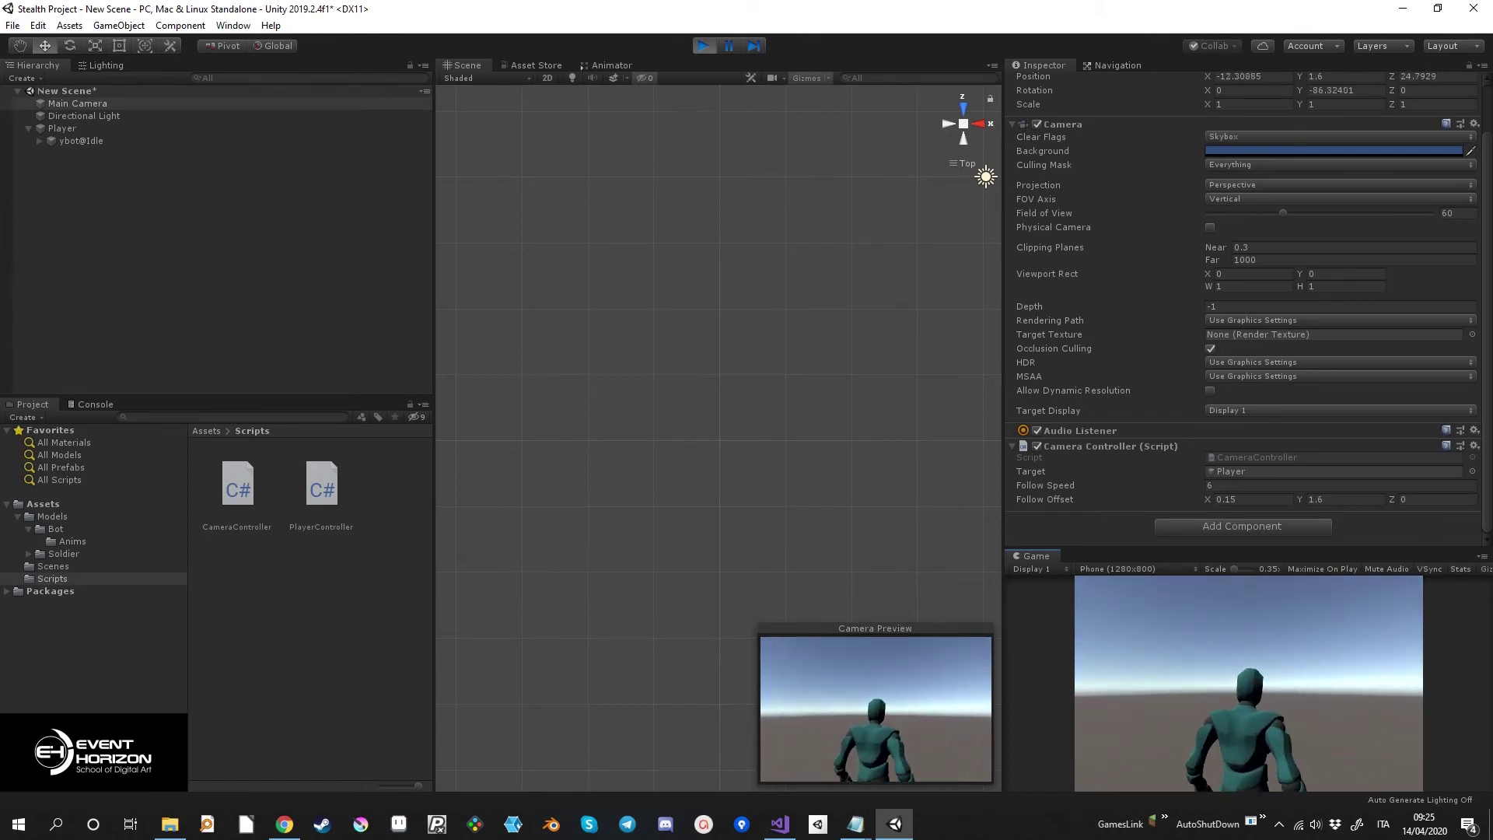
key("ctrl+p")
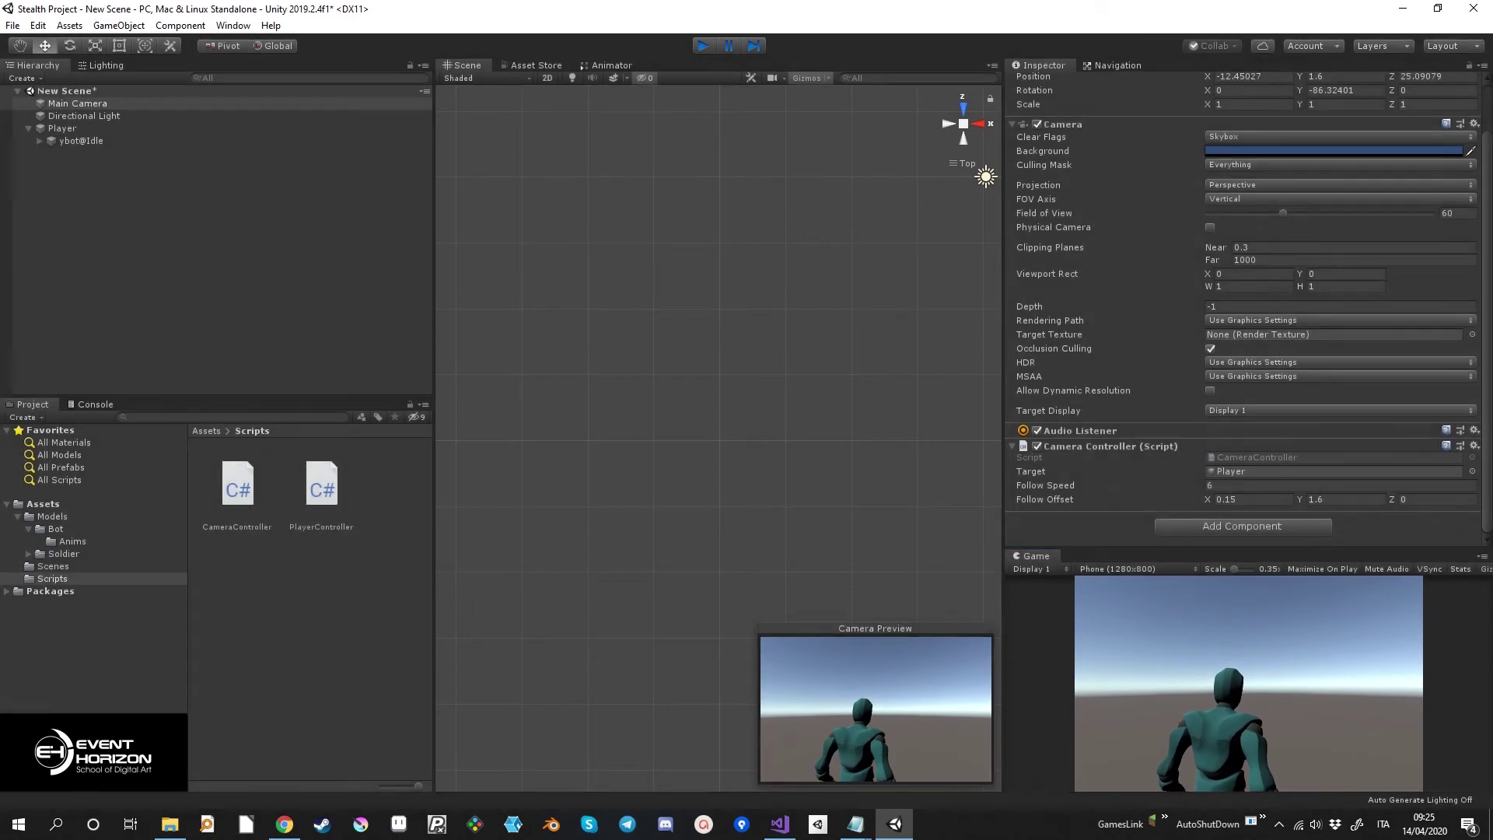
Create an empty object in the Hierarchy and name it _Level.
left_click(1338, 485)
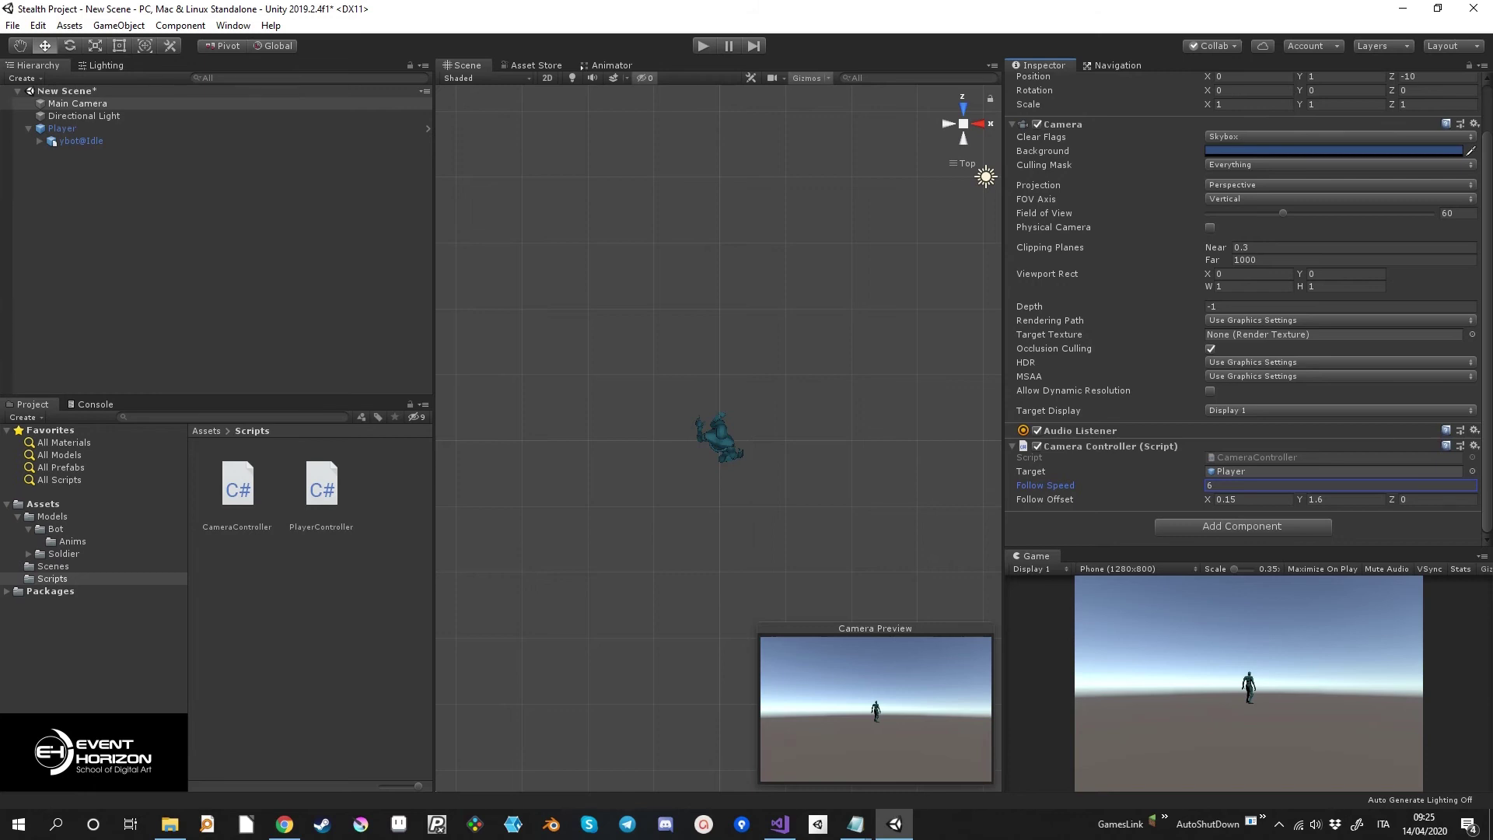
mouse_move(716, 350)
left_mouse_down("alt")
mouse_move(700, 466)
mouse_move(778, 466)
left_mouse_up("alt")
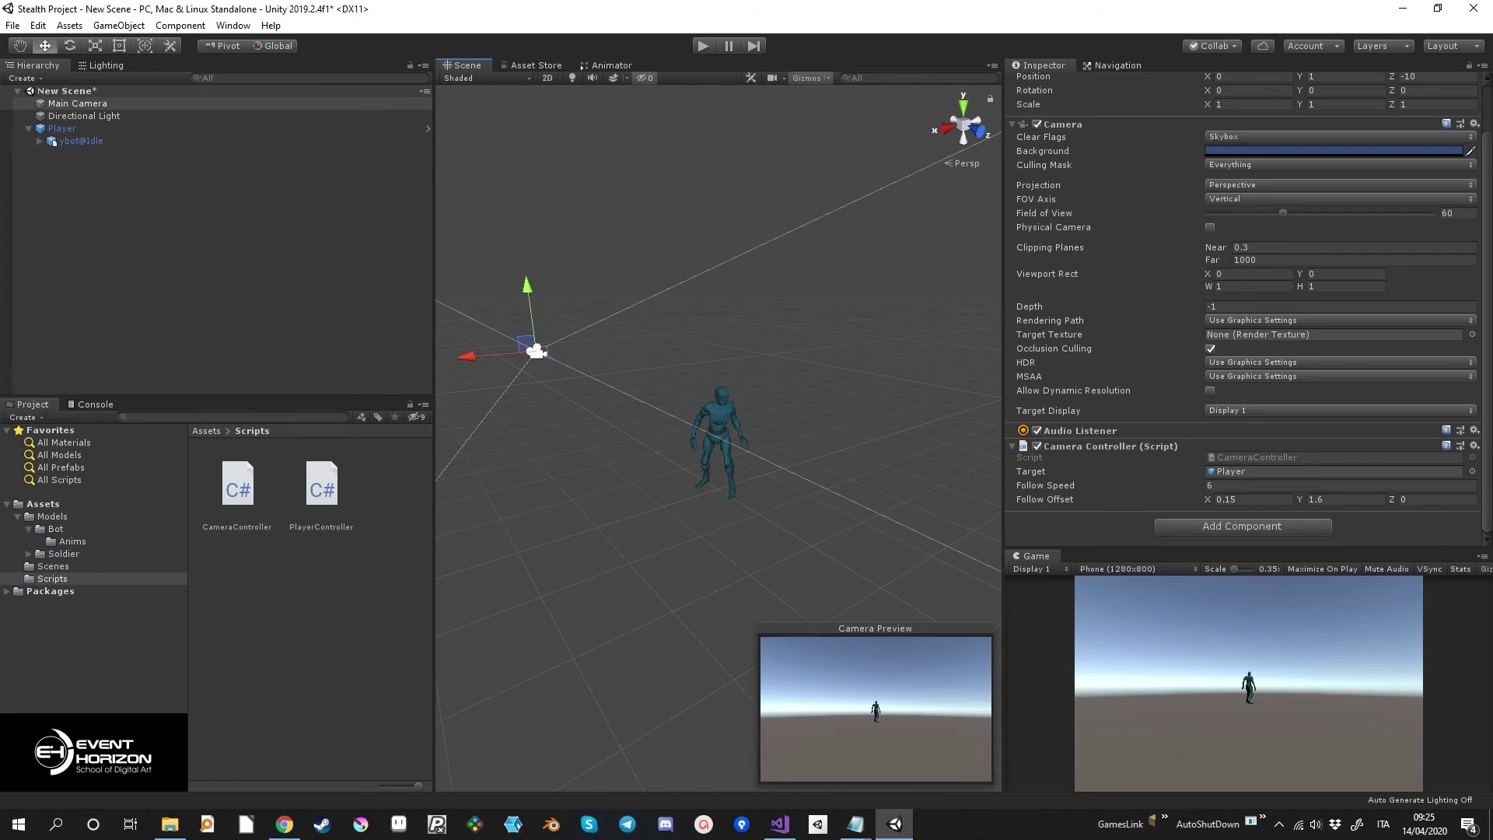
left_click(117, 195)
right_click(115, 193)
left_click(184, 340)
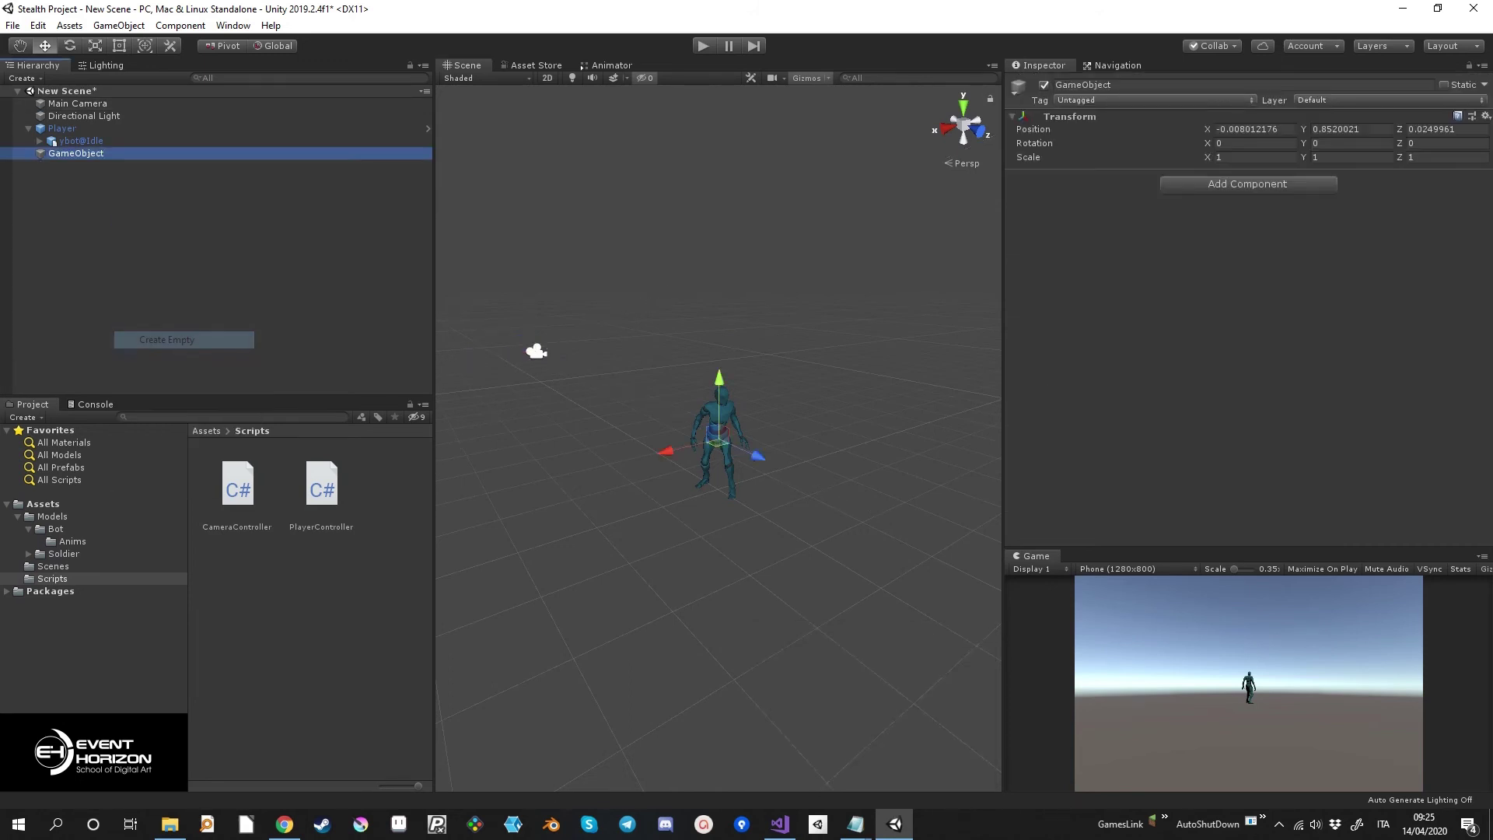
key("BackSpace")
type("_Lev")
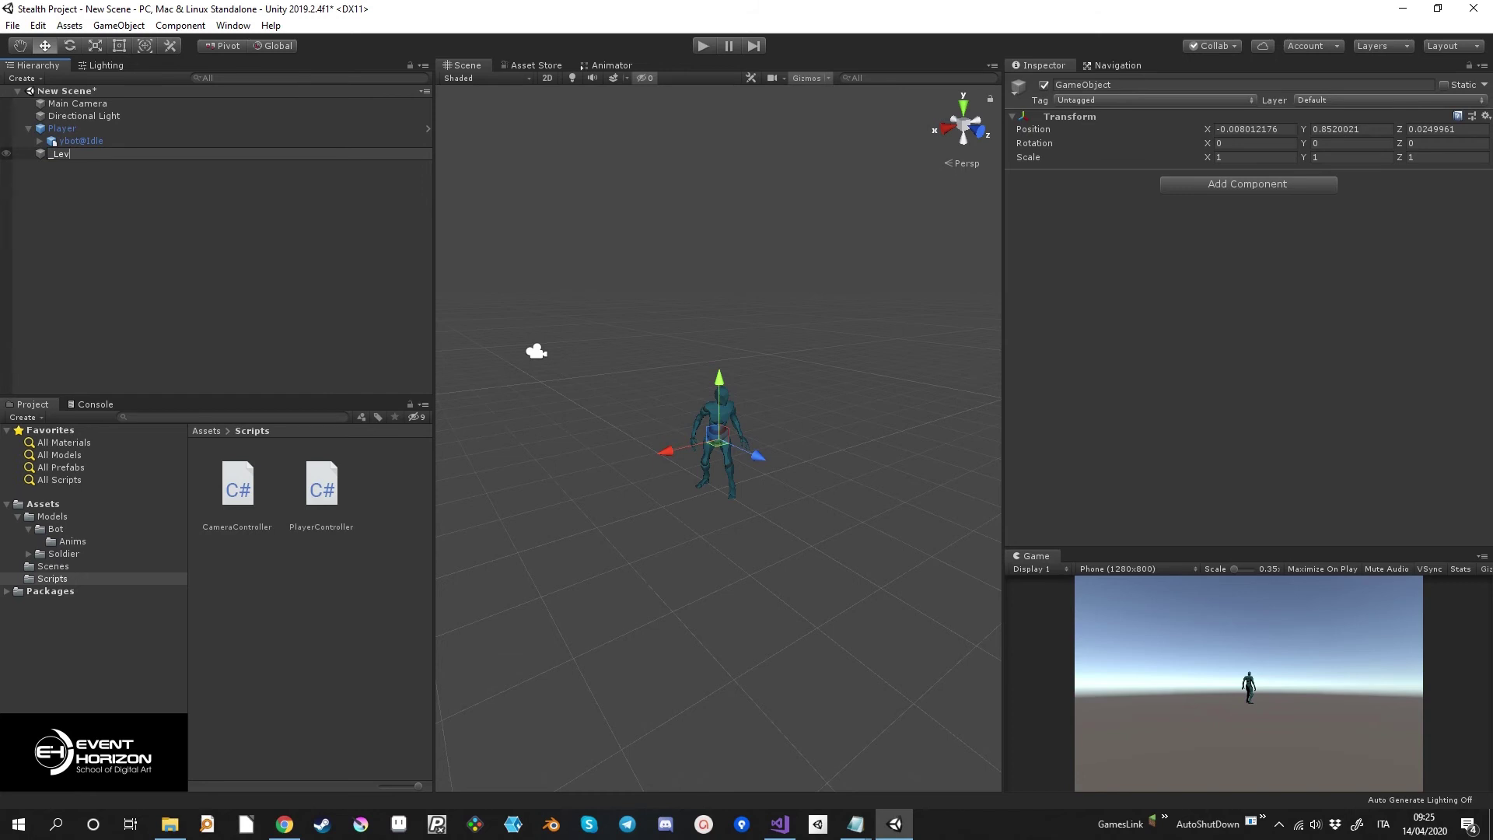
type("el")
key("Return")
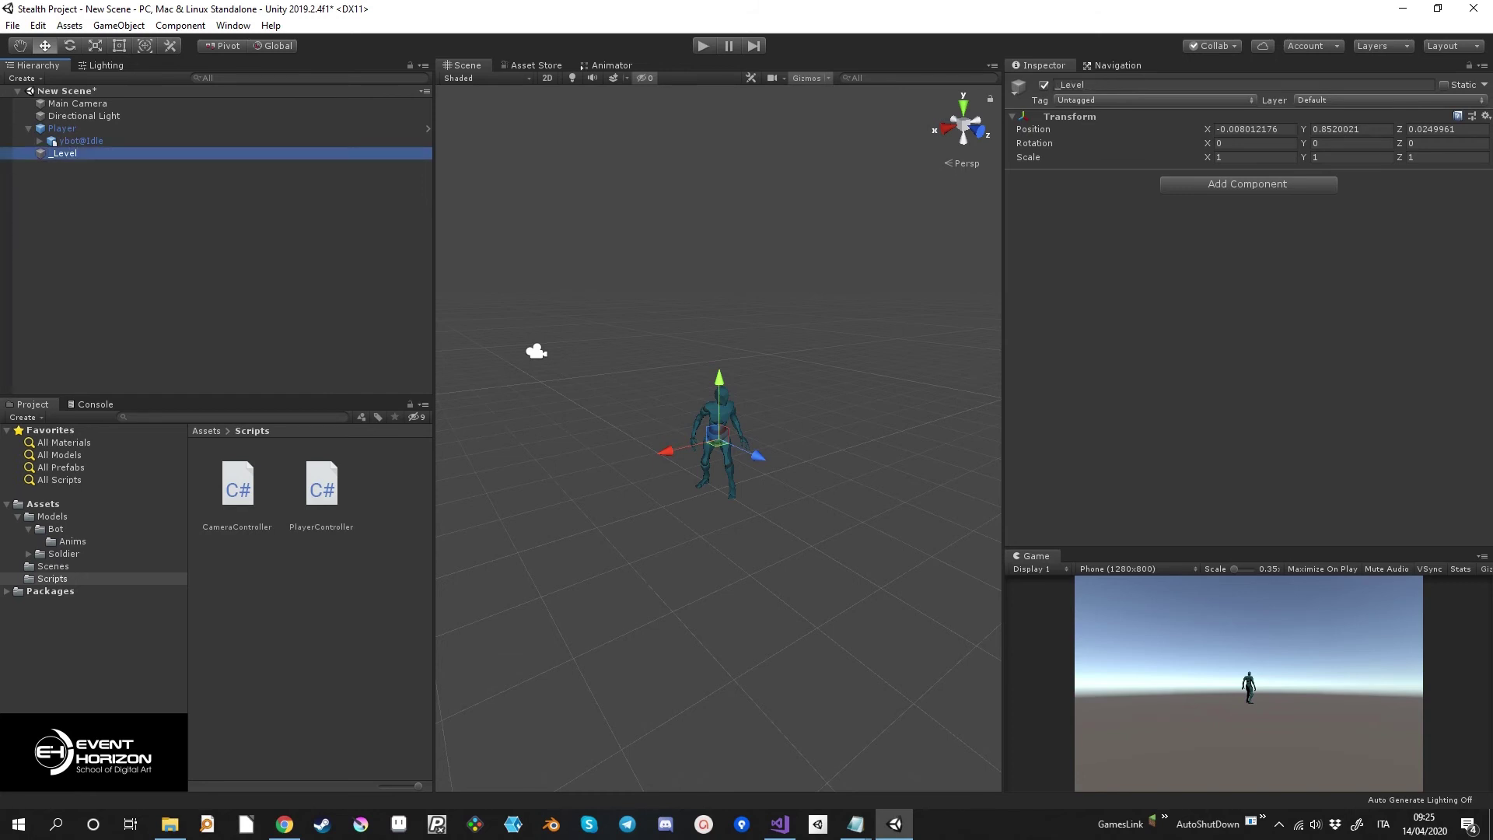
Reset _Level's Transform so it sits at 0, 0, 0.
left_click(1486, 116)
left_click(1357, 130)
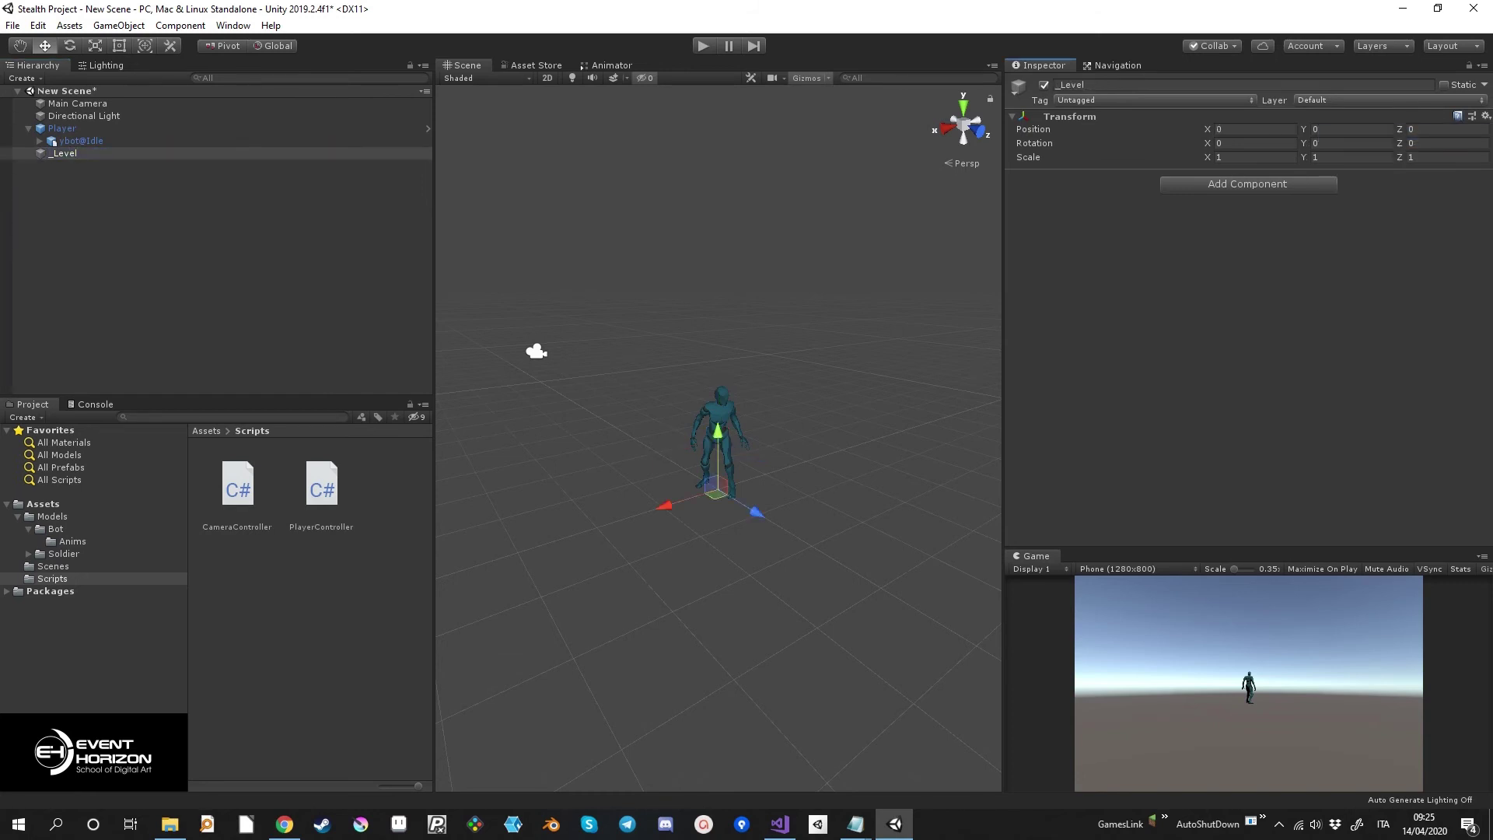
left_click(63, 153)
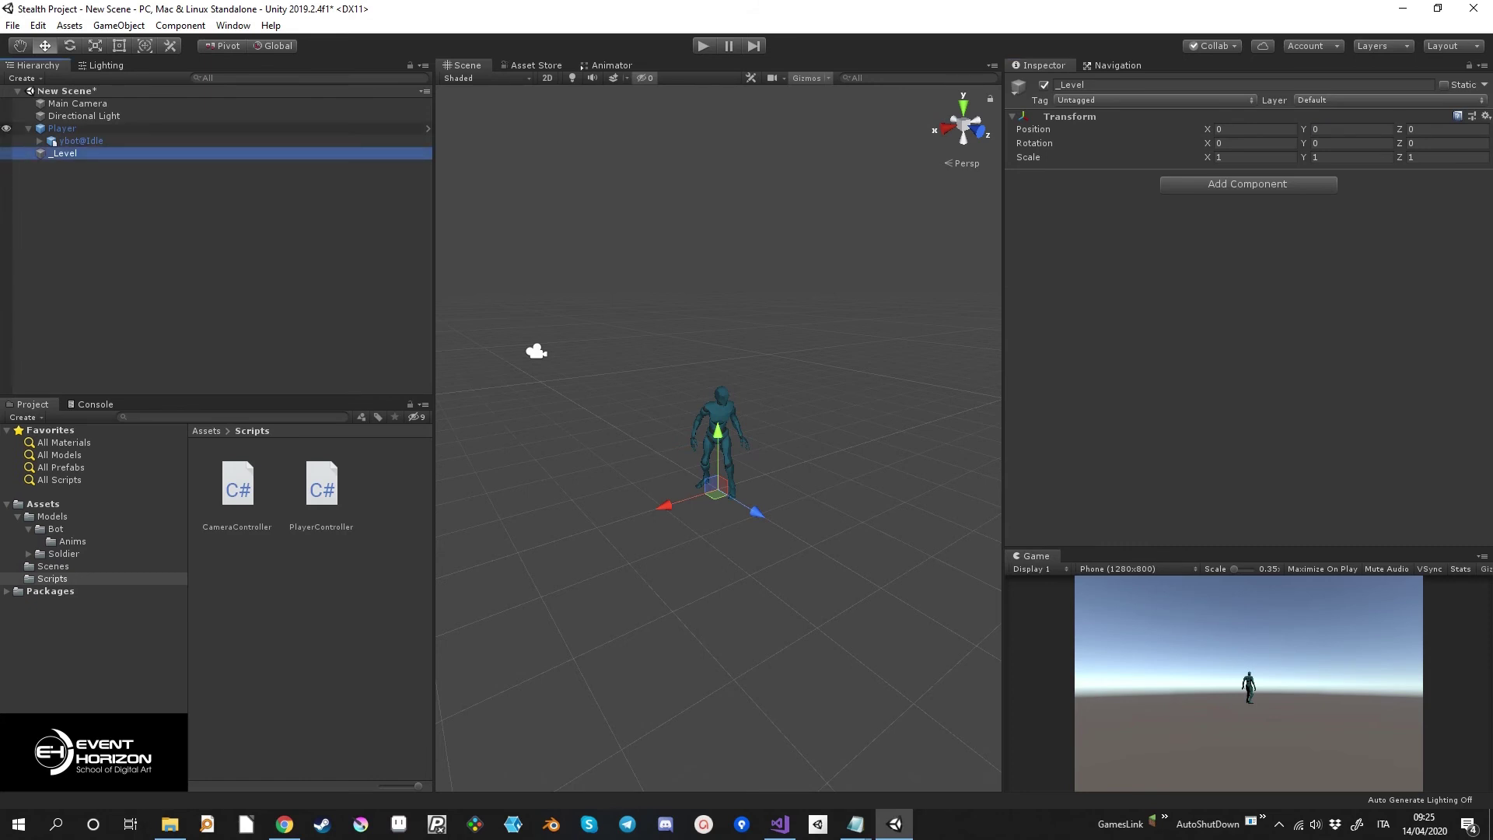
Add a 3D Plane as a child of _Level.
left_click(28, 129)
right_click(70, 142)
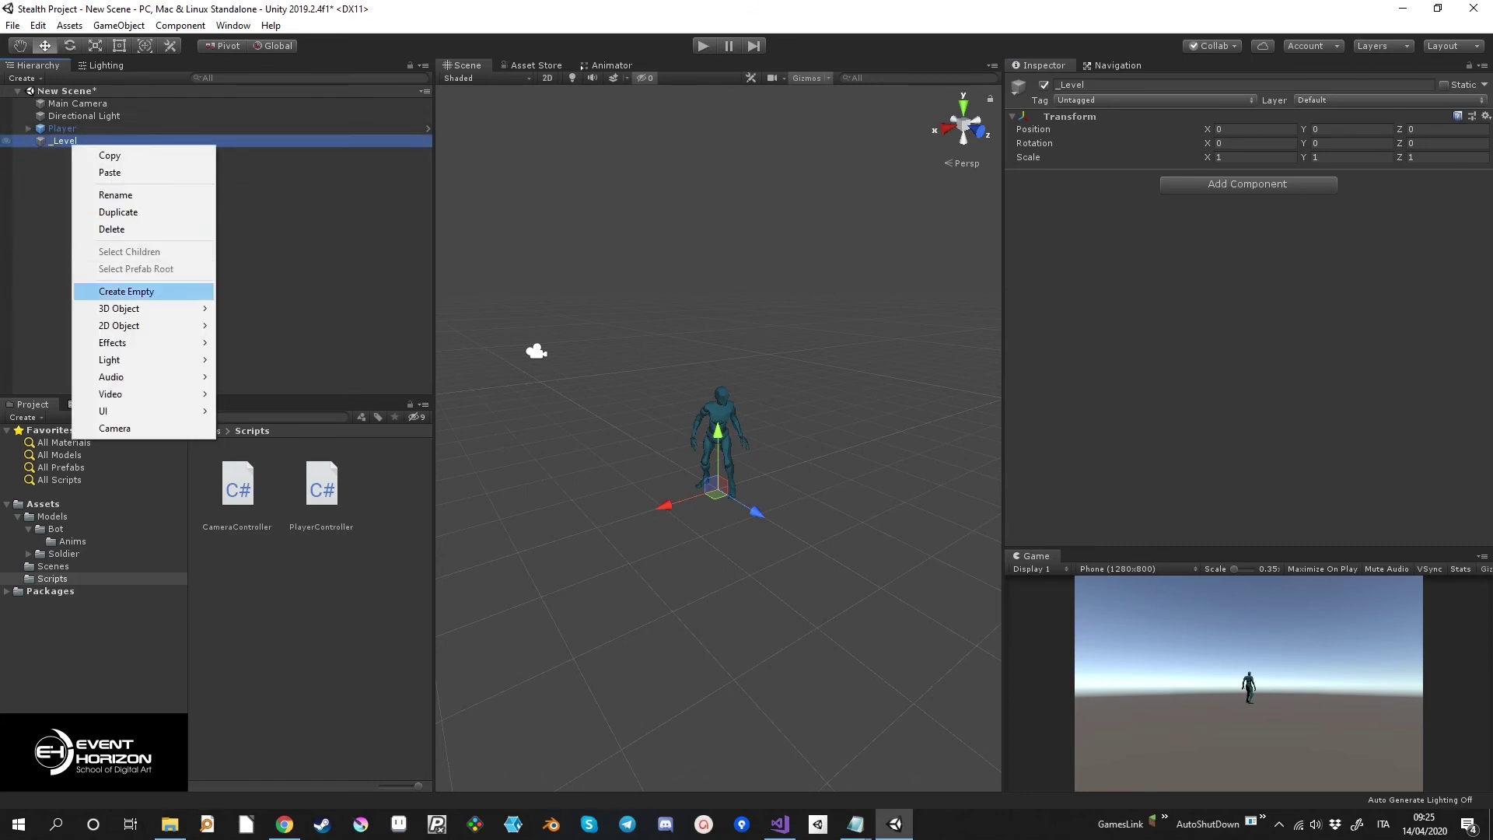
mouse_move(116, 309)
left_click(249, 376)
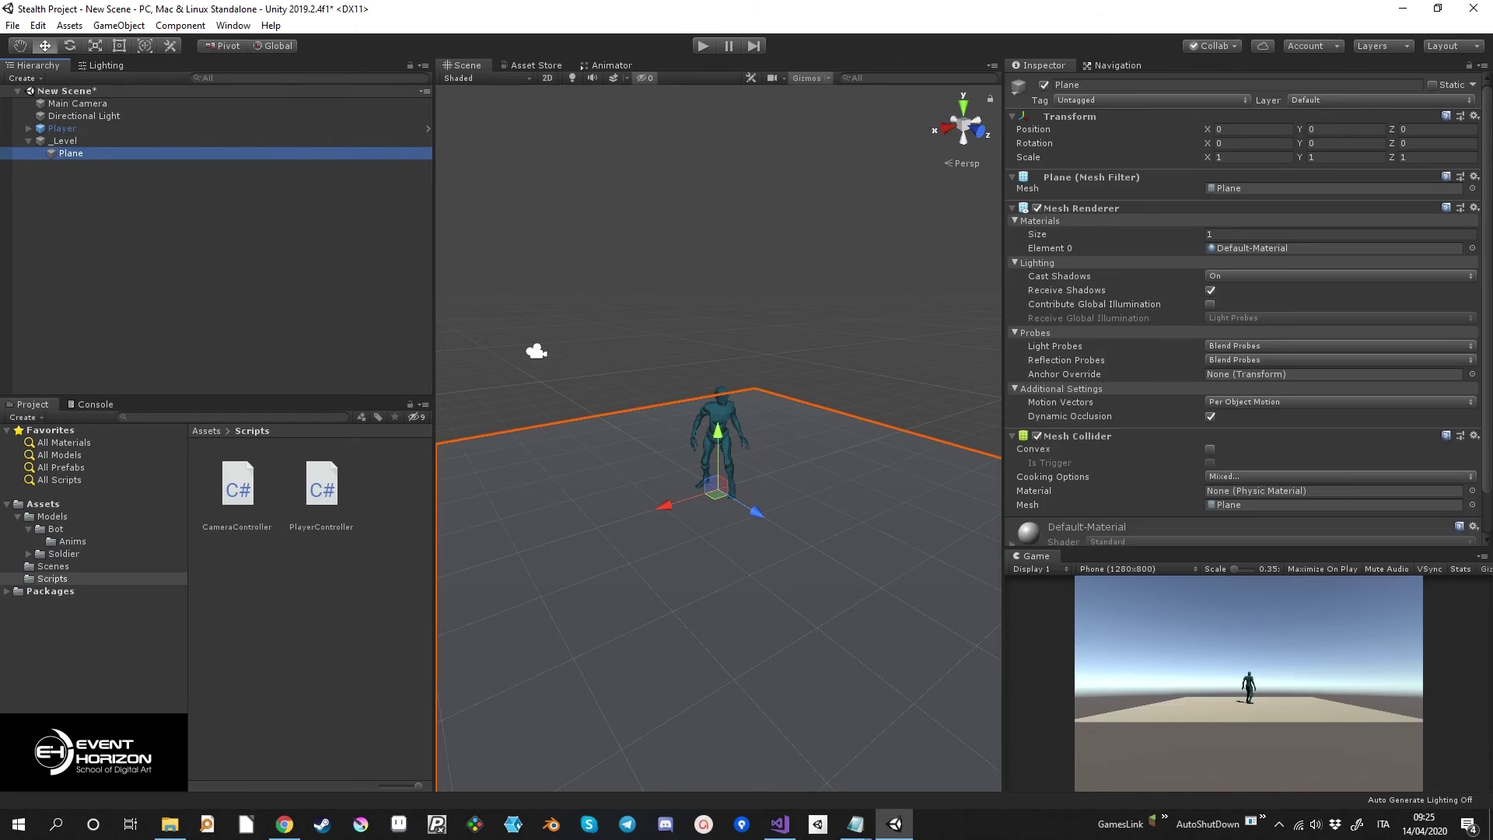
key("q")
key("w")
Create a Materials folder in Assets and open it.
left_click(42, 504)
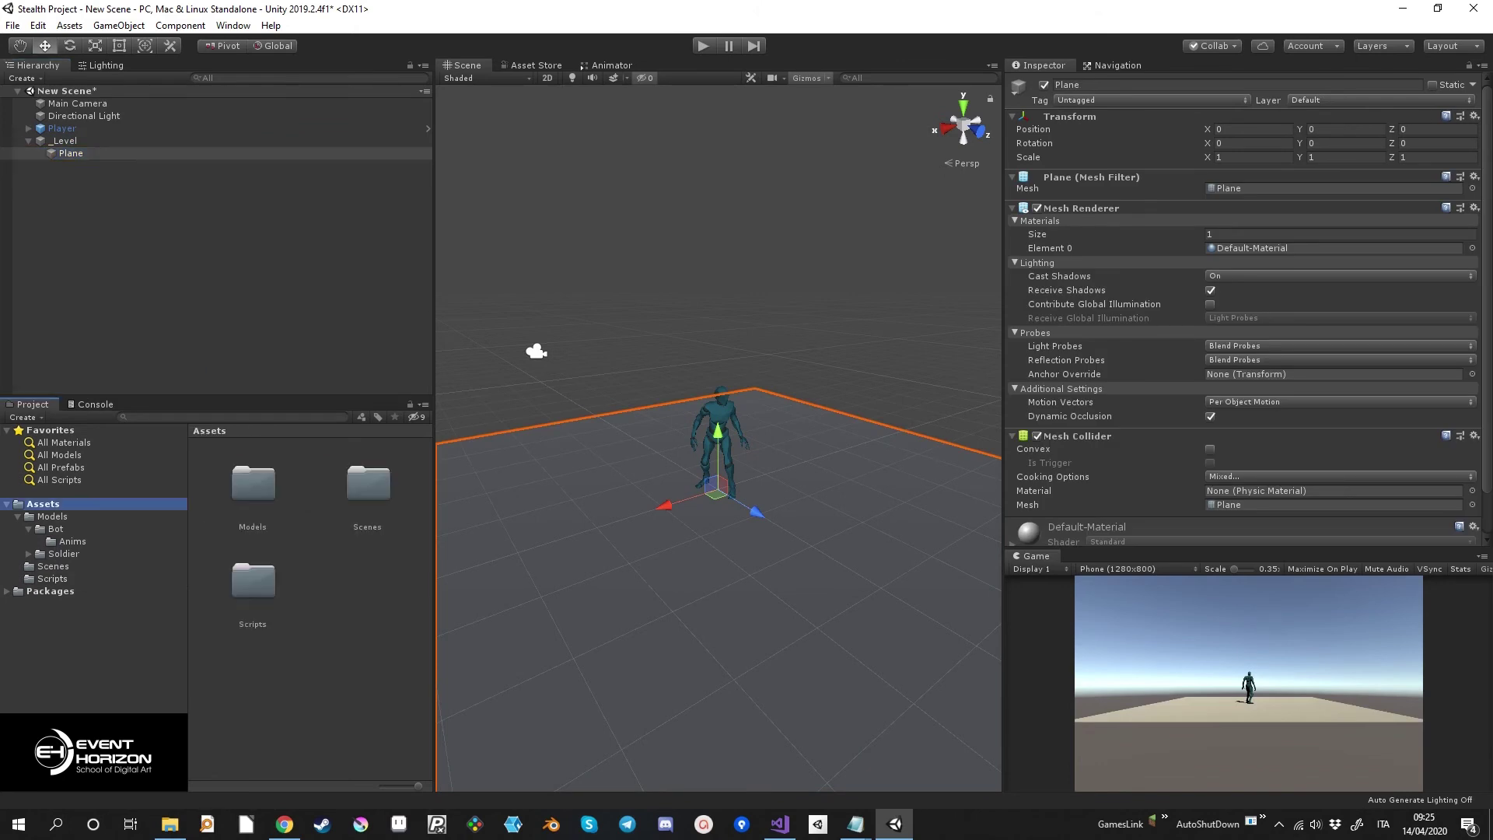
right_click(322, 689)
mouse_move(365, 325)
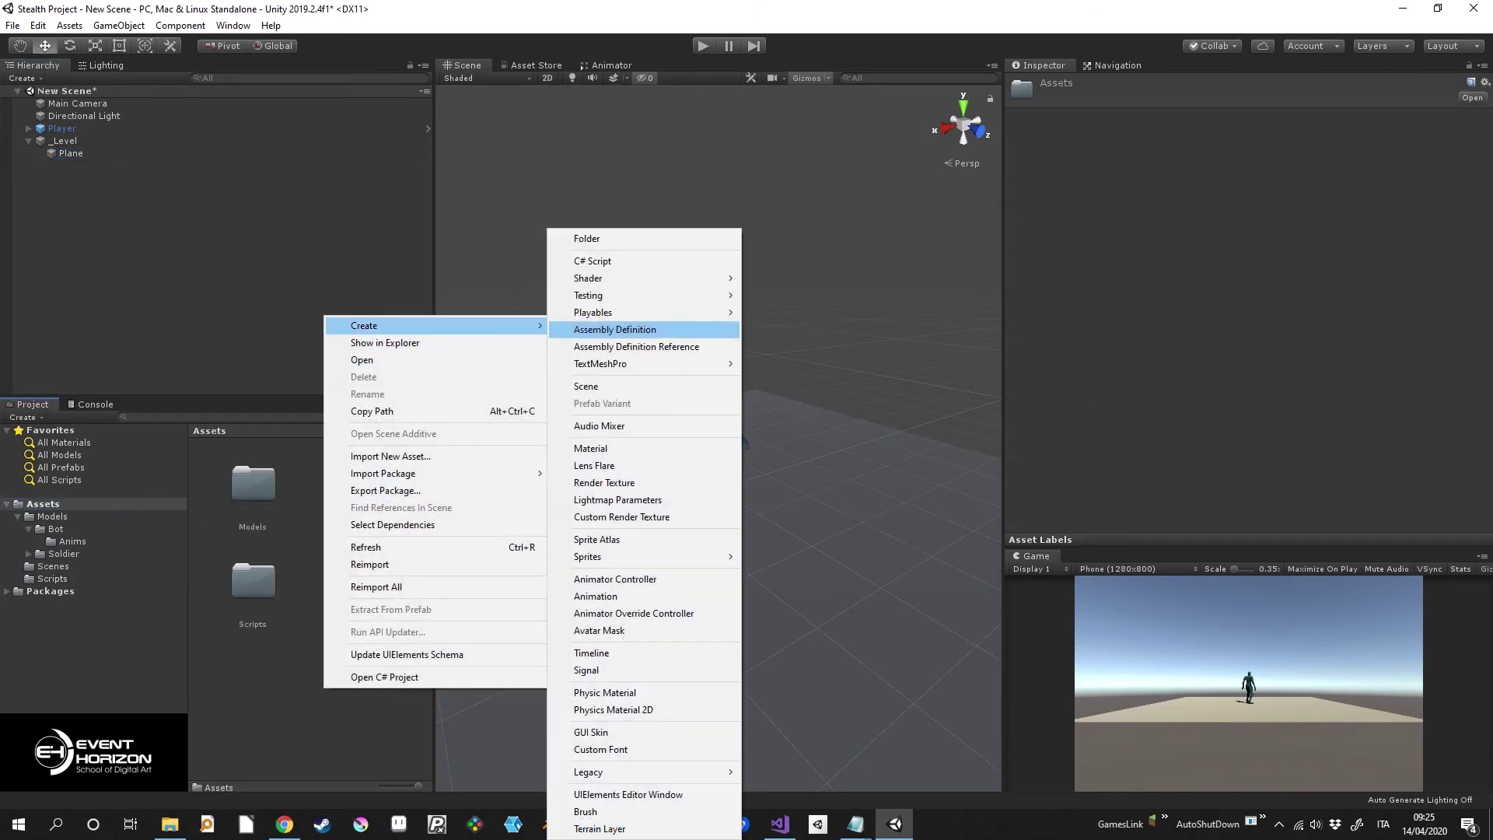
left_click(607, 238)
type("Material")
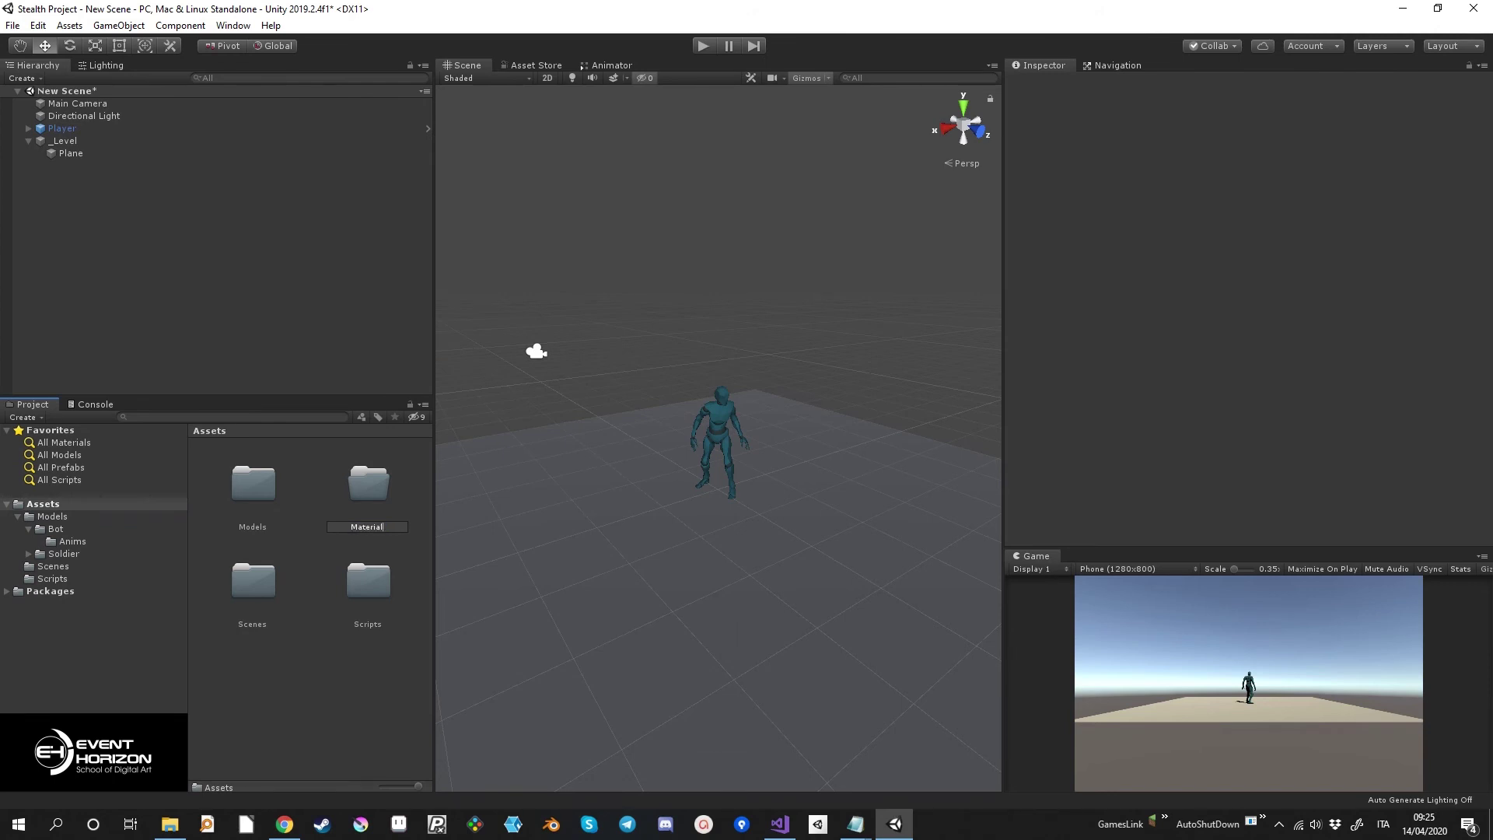
type("s")
key("Return")
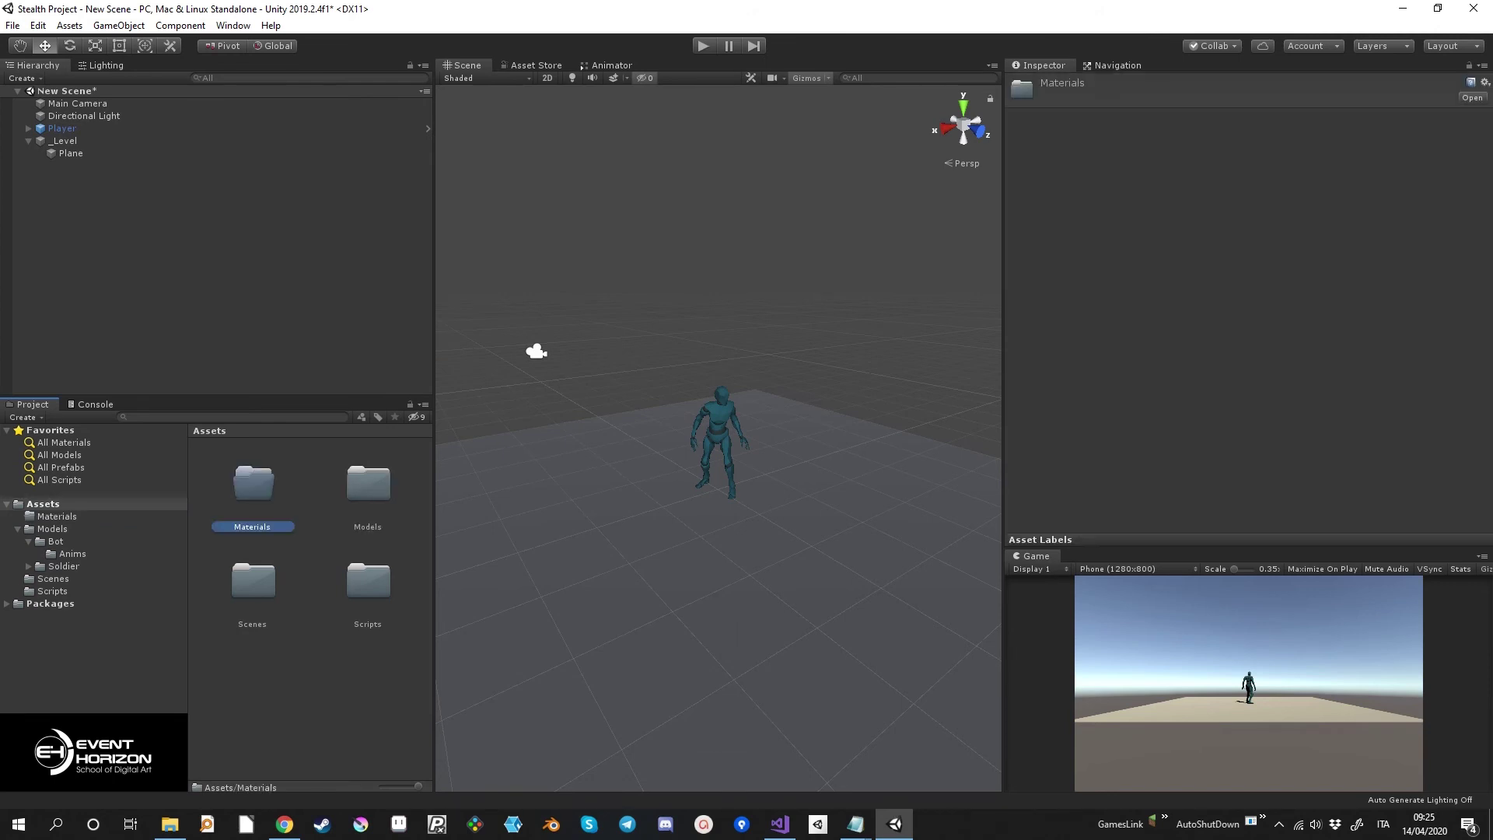
double_click(253, 483)
Create a new material named floor in the Materials folder.
right_click(324, 510)
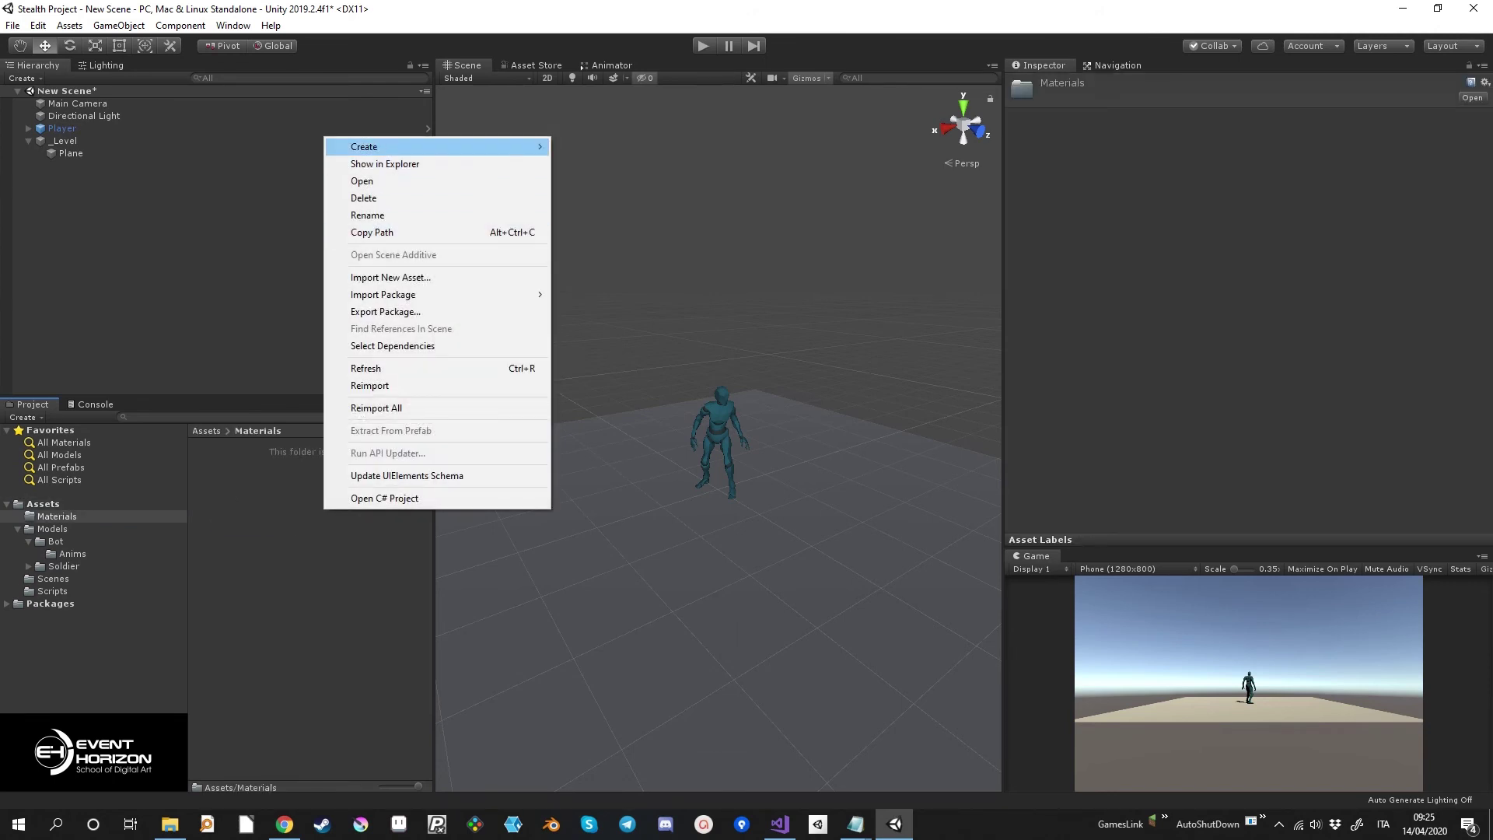
mouse_move(435, 147)
left_click(580, 357)
type("floor")
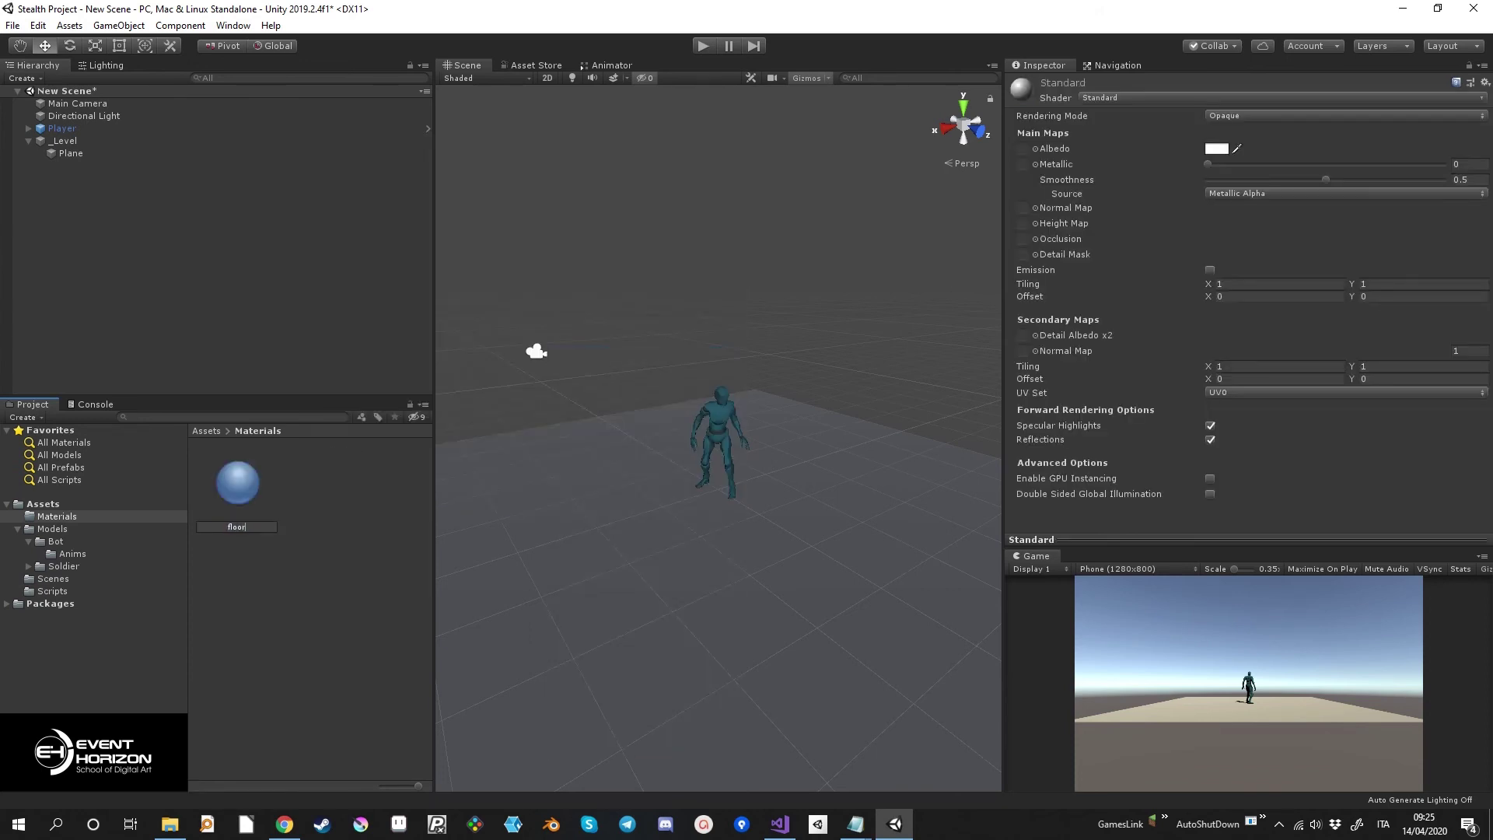
key("Return")
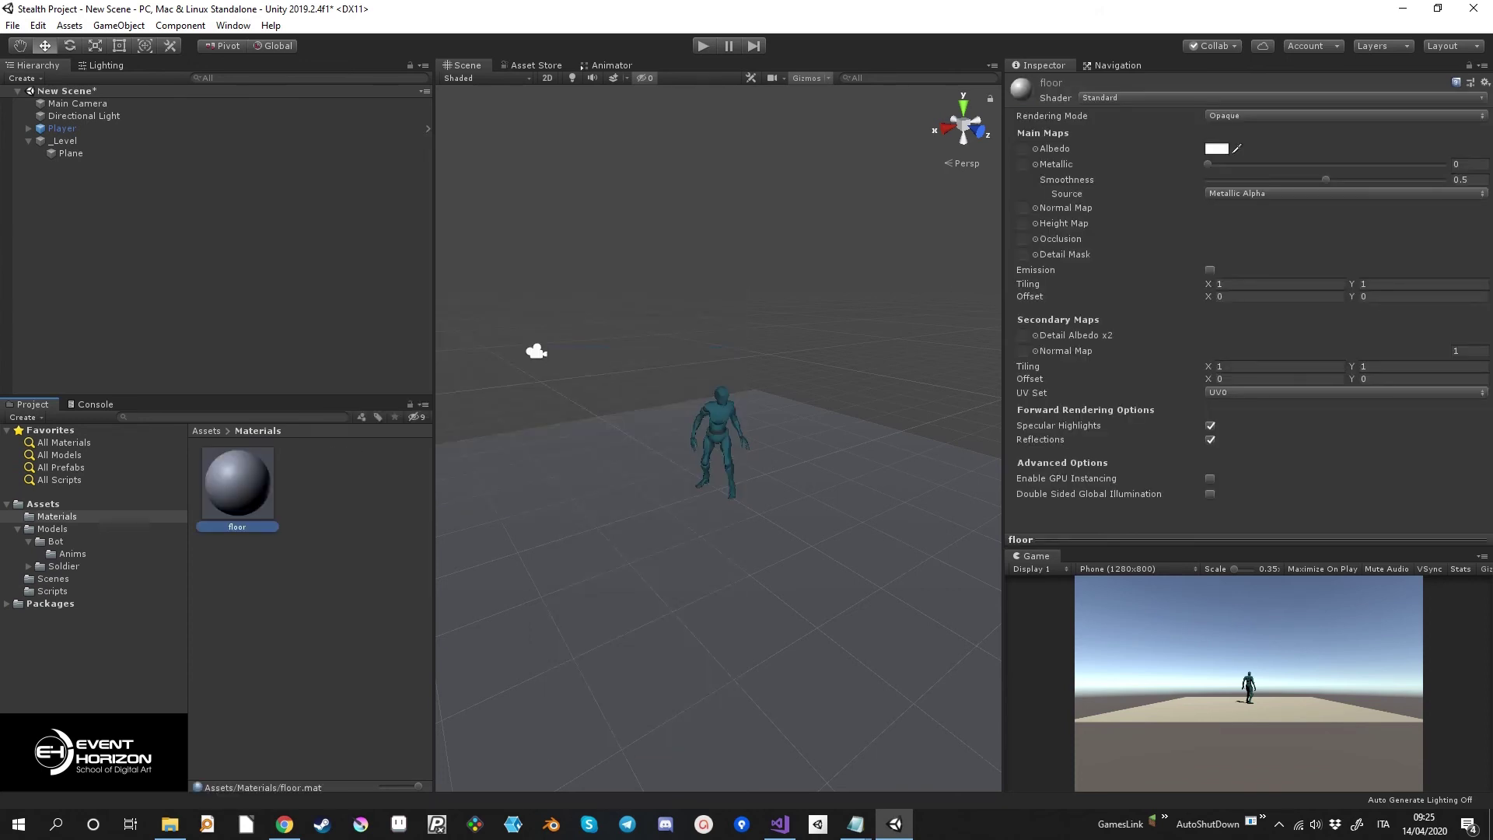
Set the floor material's Smoothness to 0 and its Albedo to grey B0B0B0.
left_click_drag(1327, 180, 1208, 179)
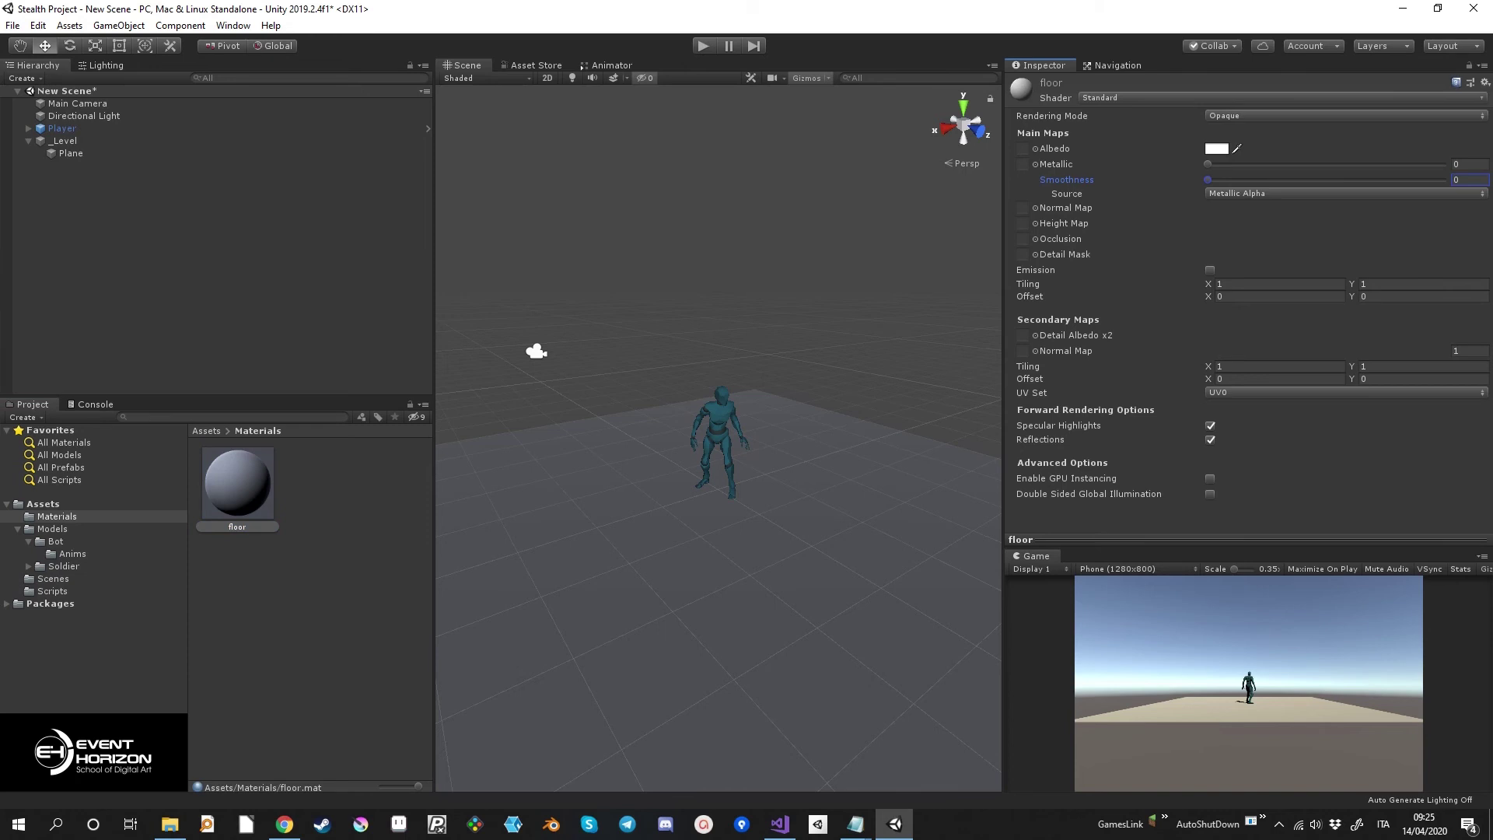
left_click(1217, 148)
left_click_drag(994, 172, 996, 201)
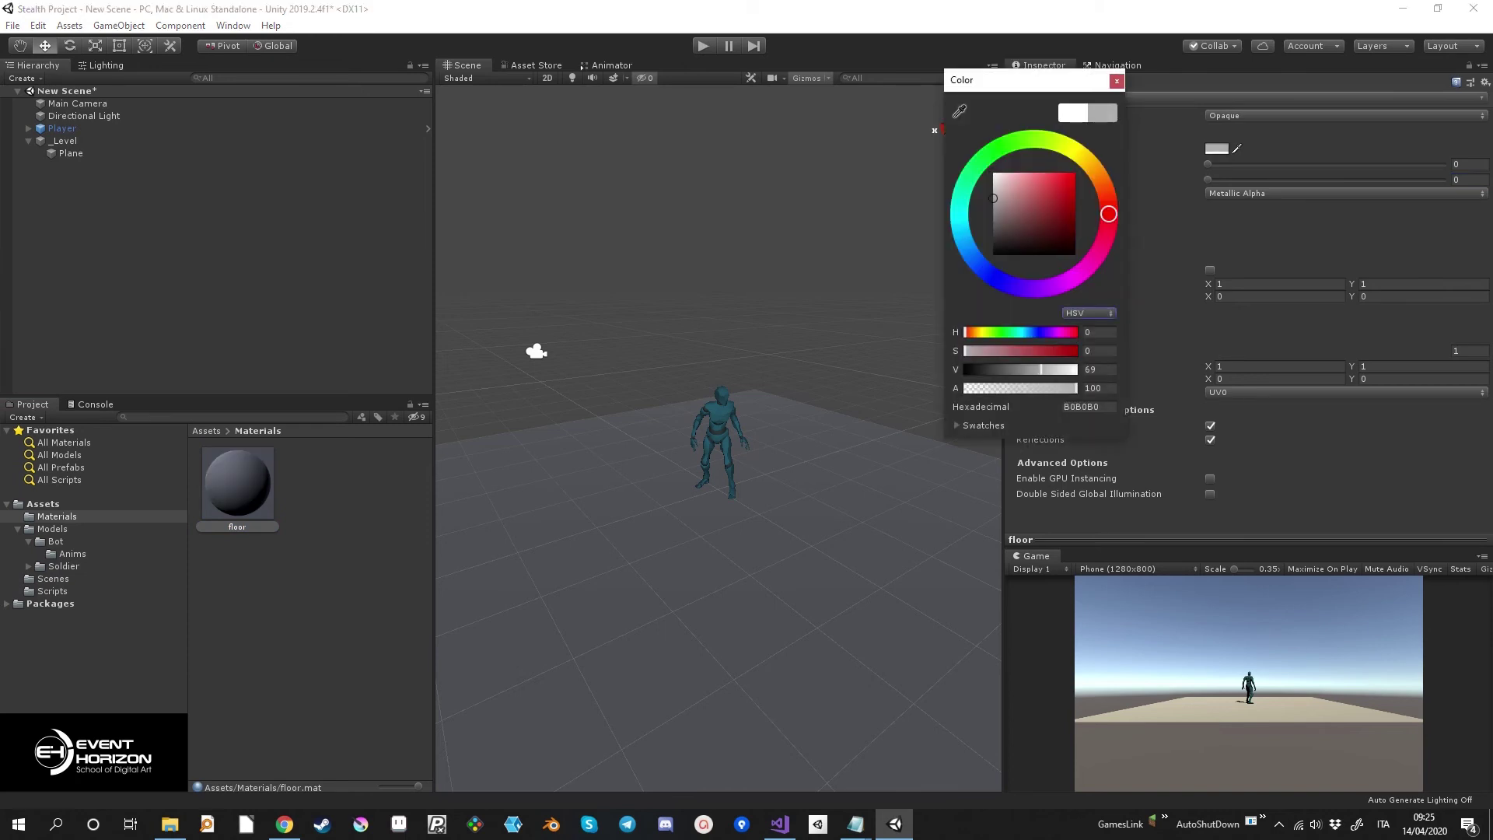
key("Return")
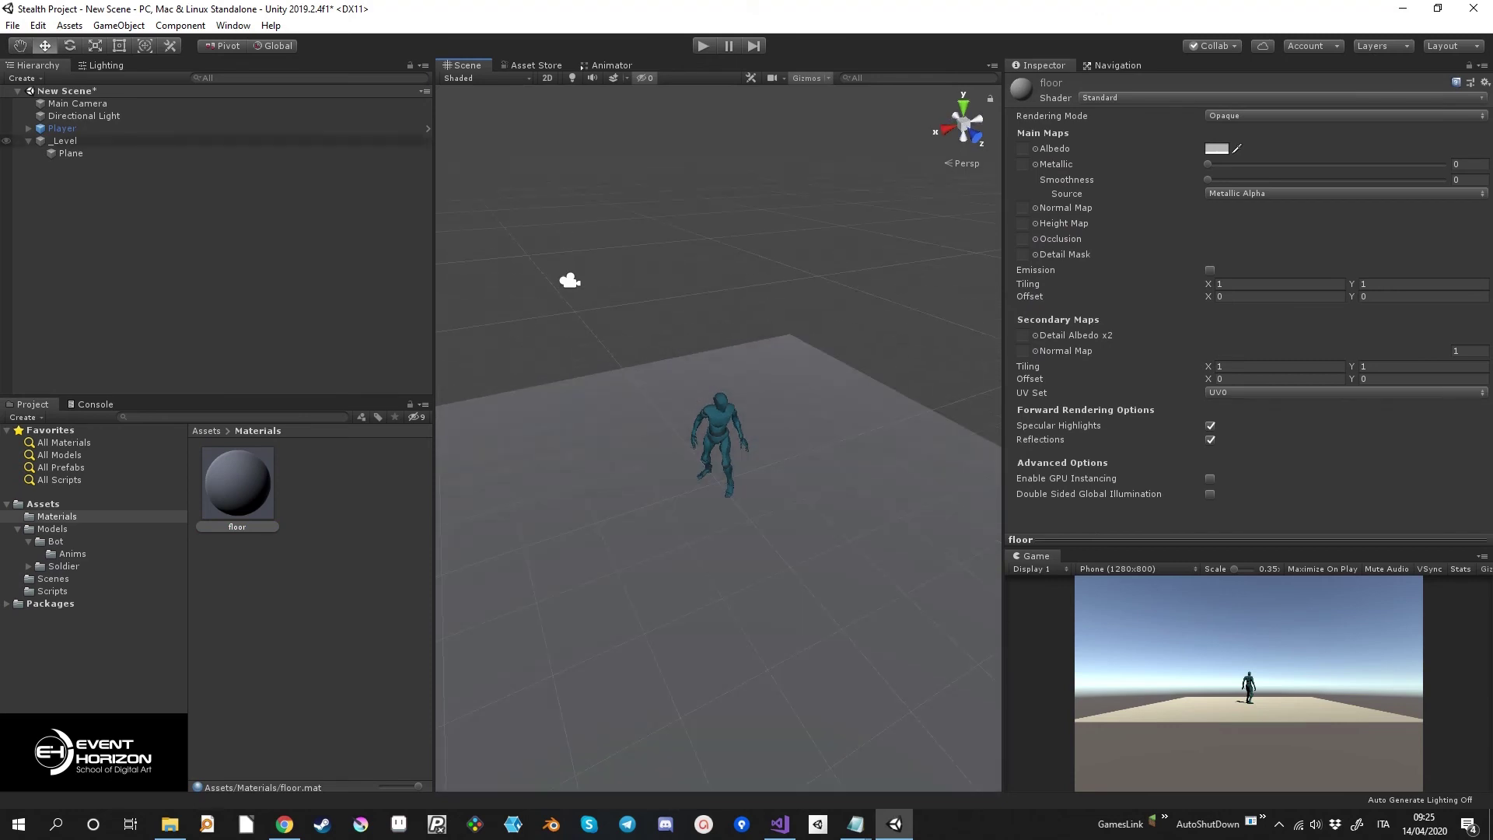
Rotate the Directional Light to about 64.13, -47.44, -20.56.
left_click(84, 115)
key("f")
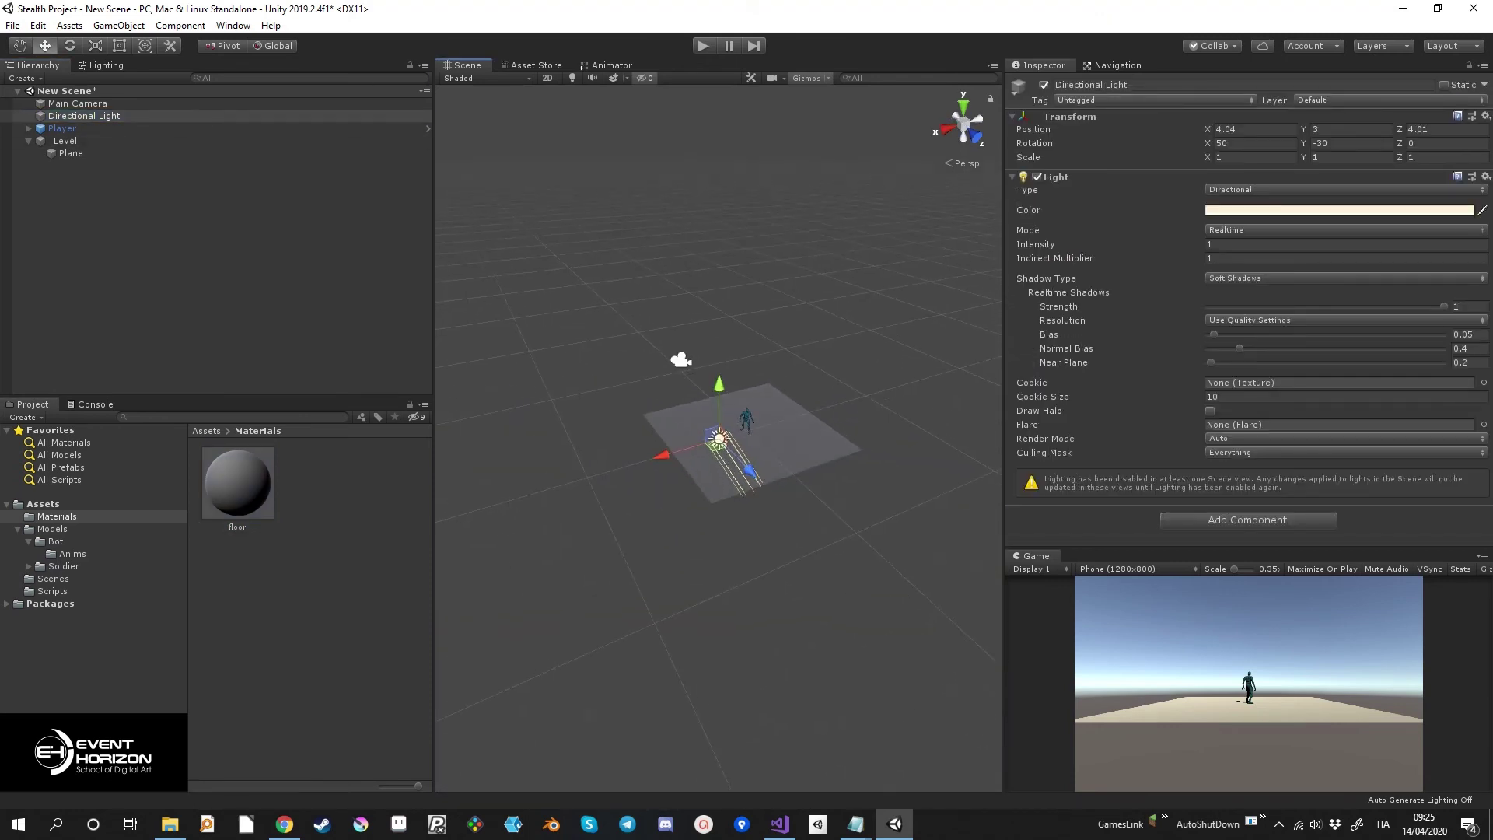
key("e")
left_click_drag(747, 466, 731, 436)
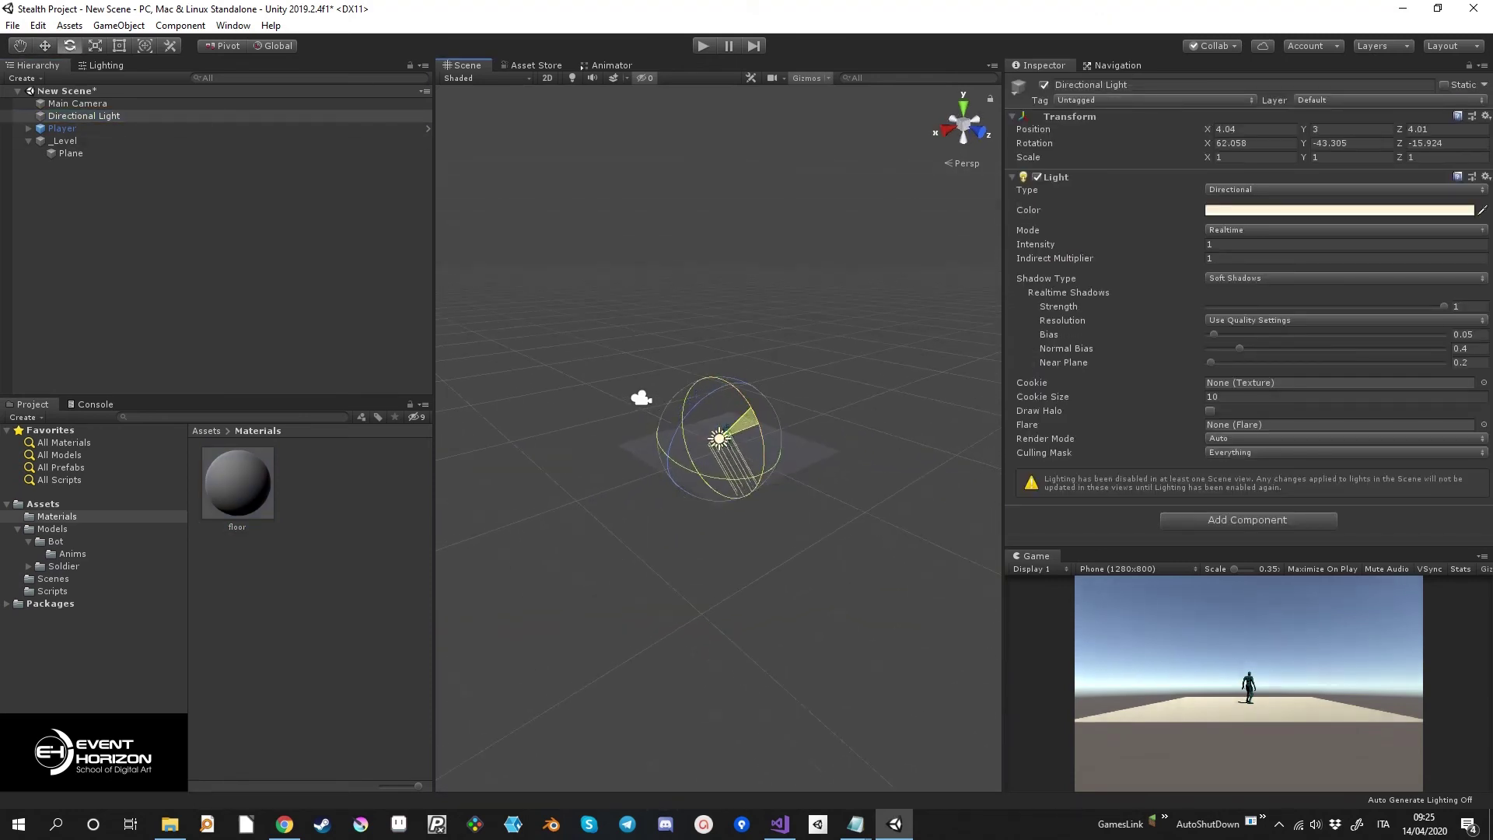
Turn on Scene view lighting to show the player's shadow on the floor.
left_click(573, 78)
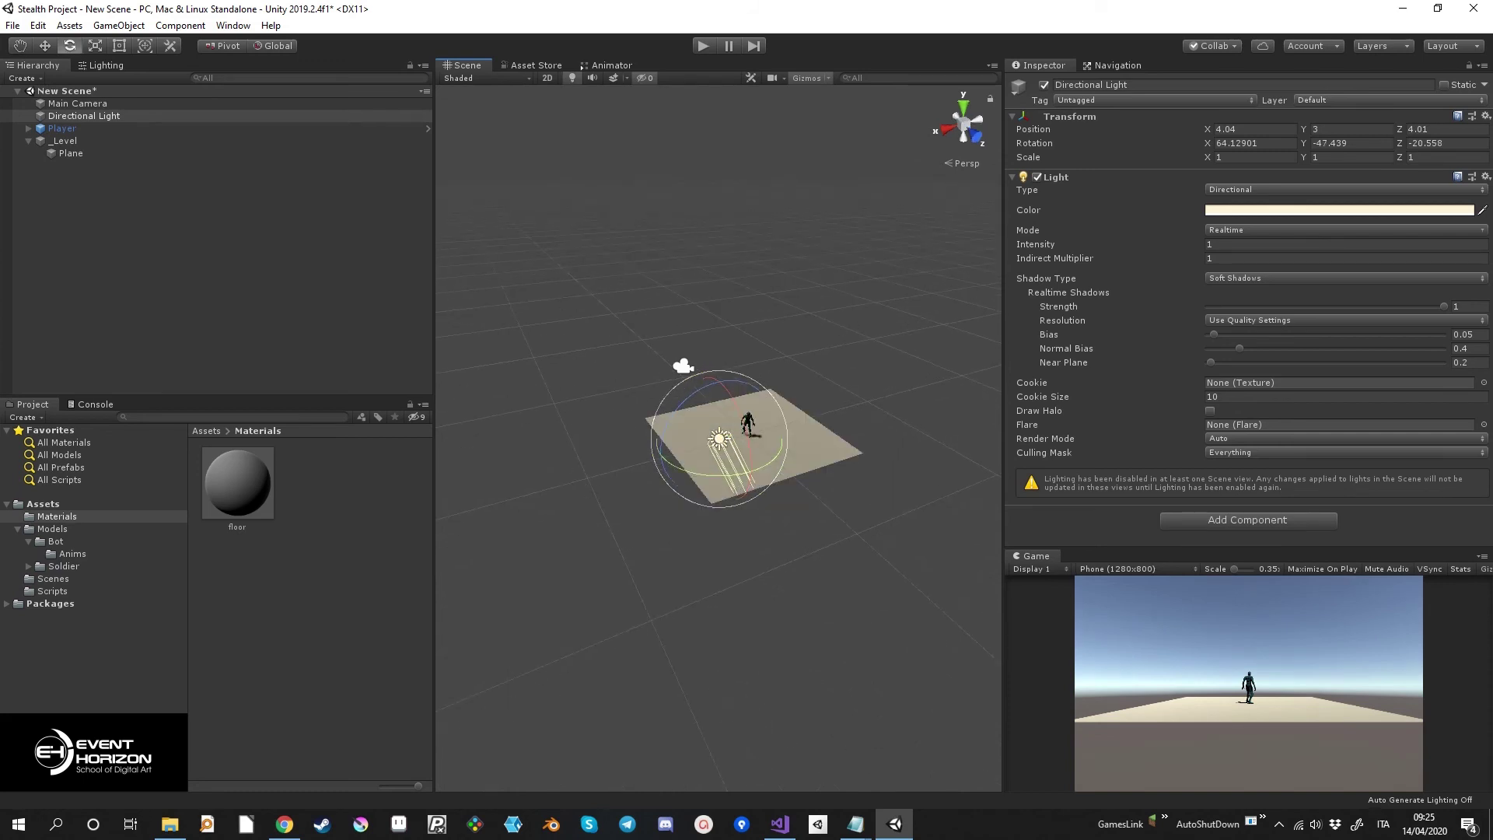
scroll(720, 436, "up", 5)
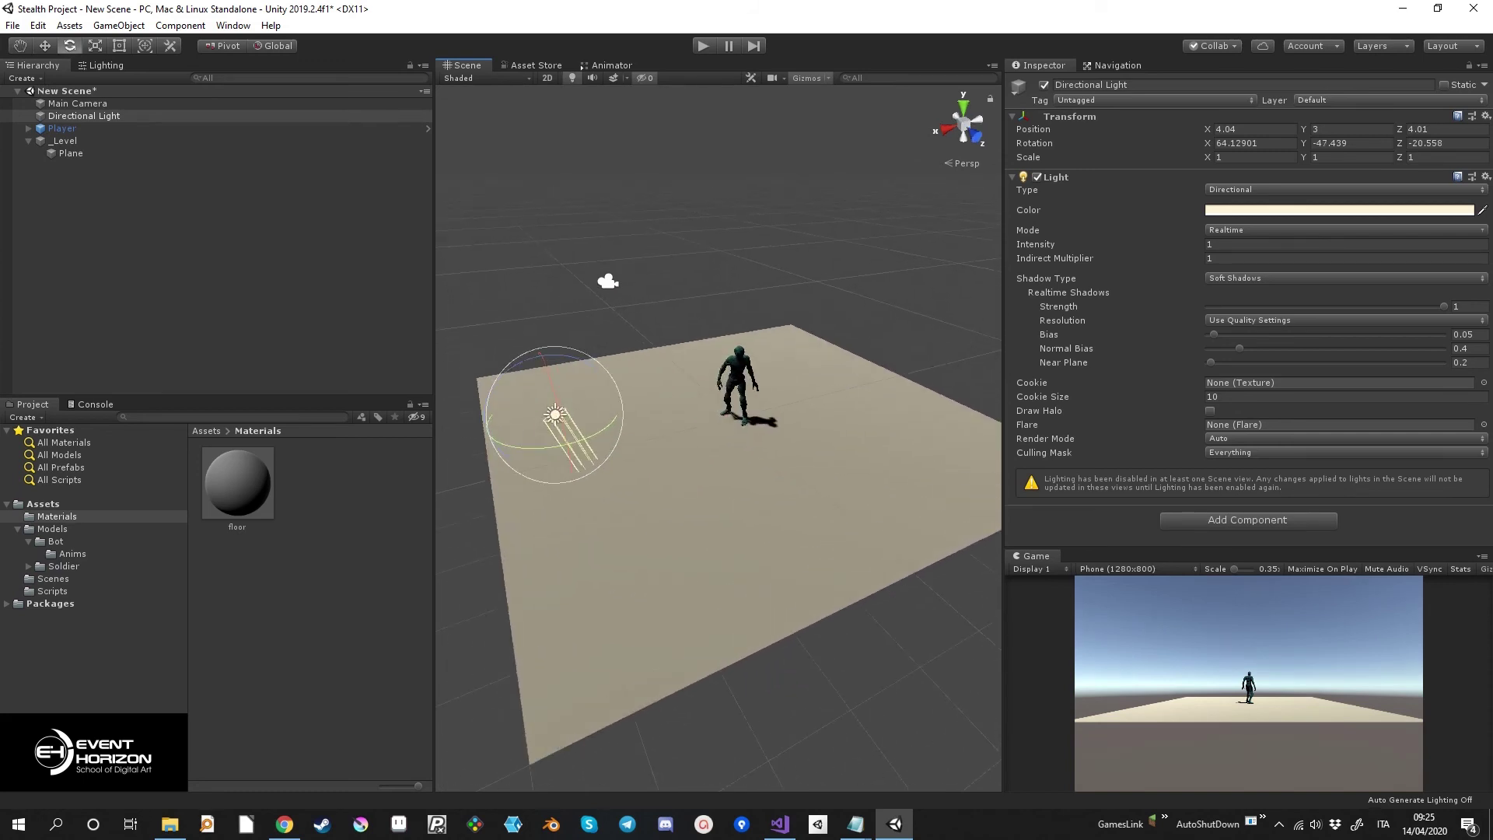
scroll(720, 436, "up", 5)
left_click(572, 78)
left_click(572, 78)
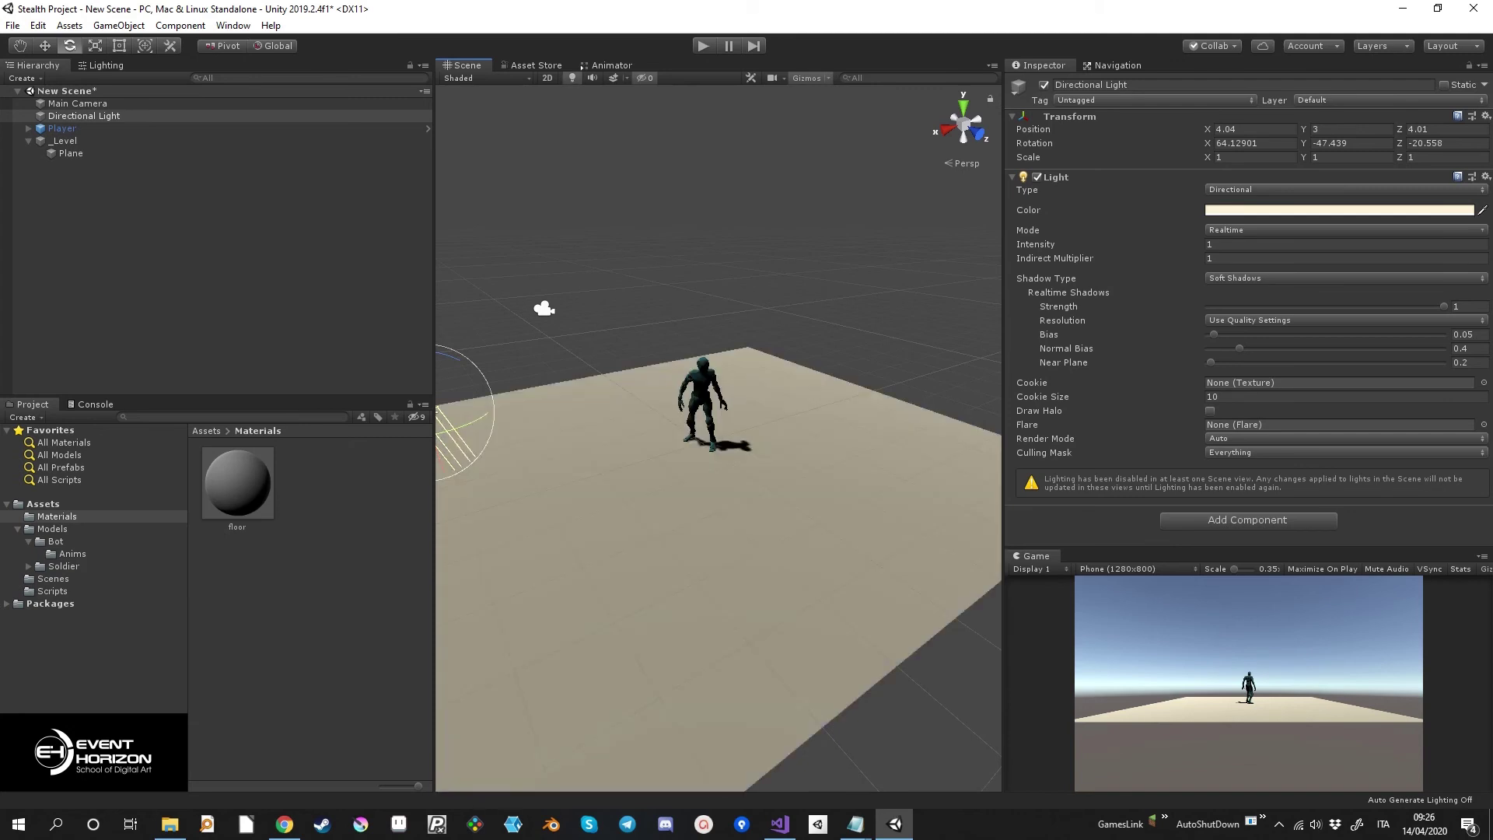
left_click(65, 141)
Assign the Default-Checker texture to the floor material's Albedo.
left_click(71, 153)
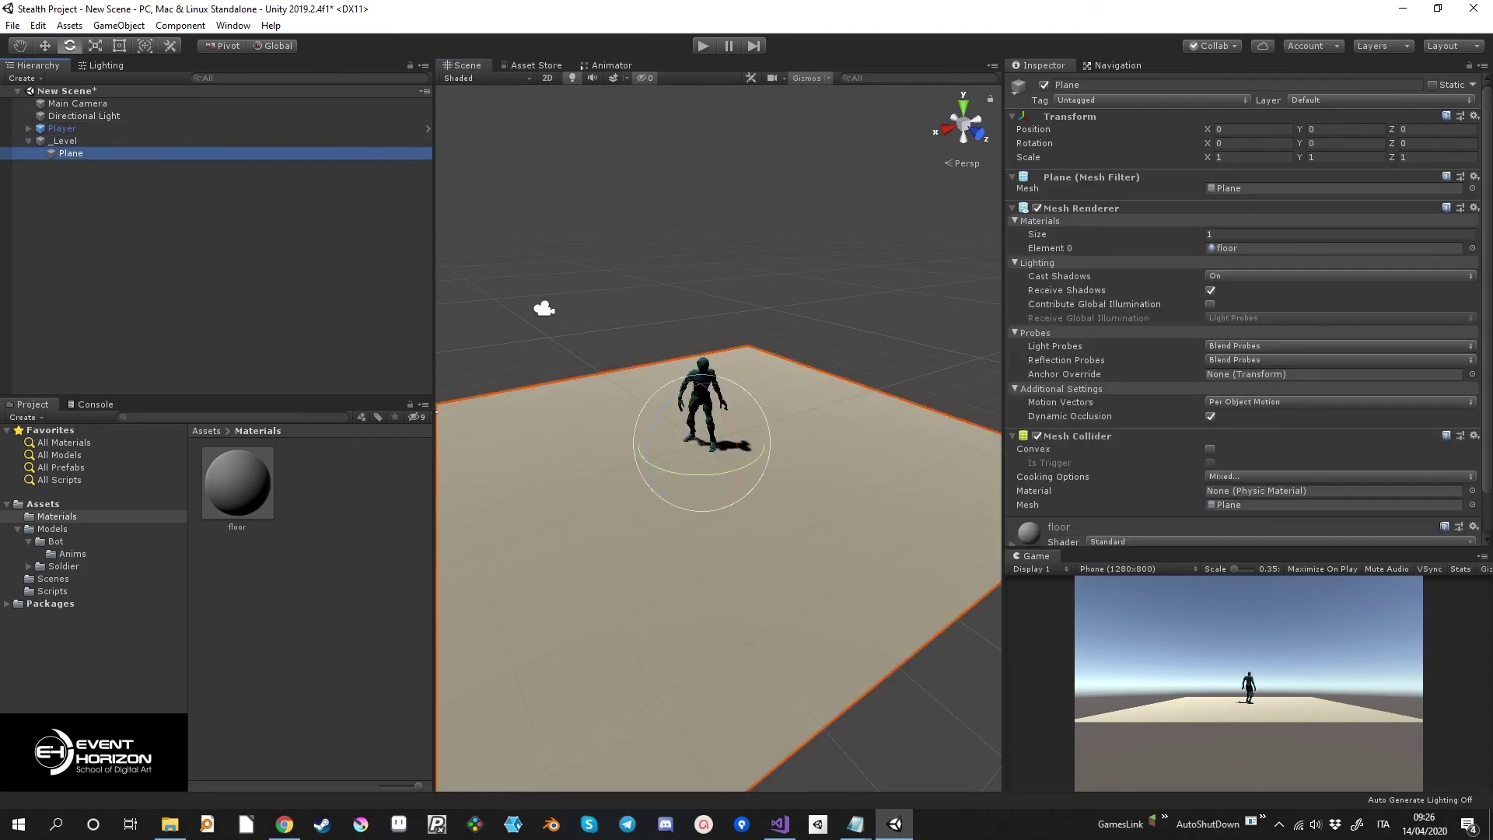
left_click(237, 482)
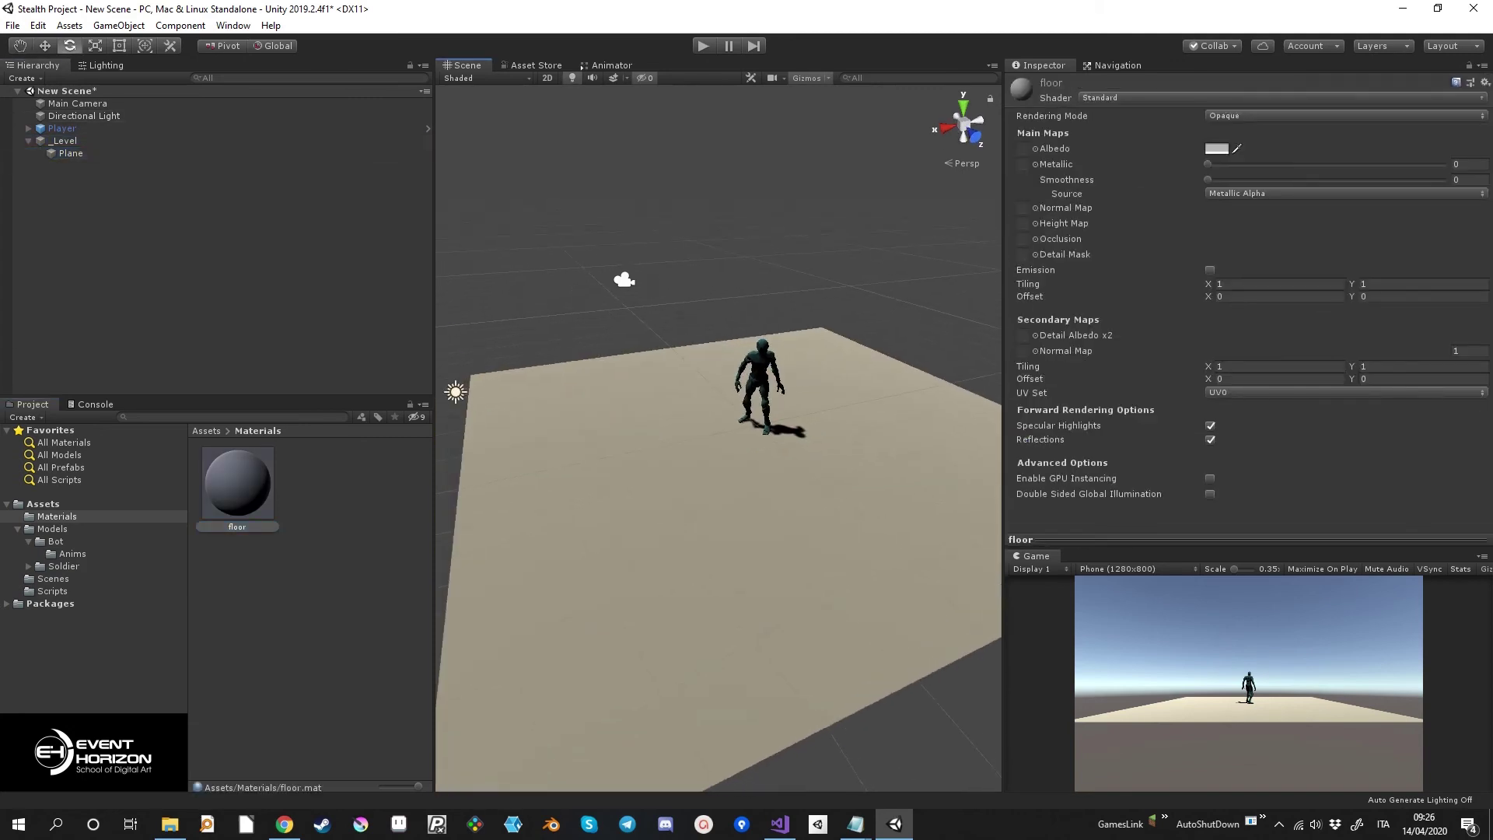
left_click(1036, 149)
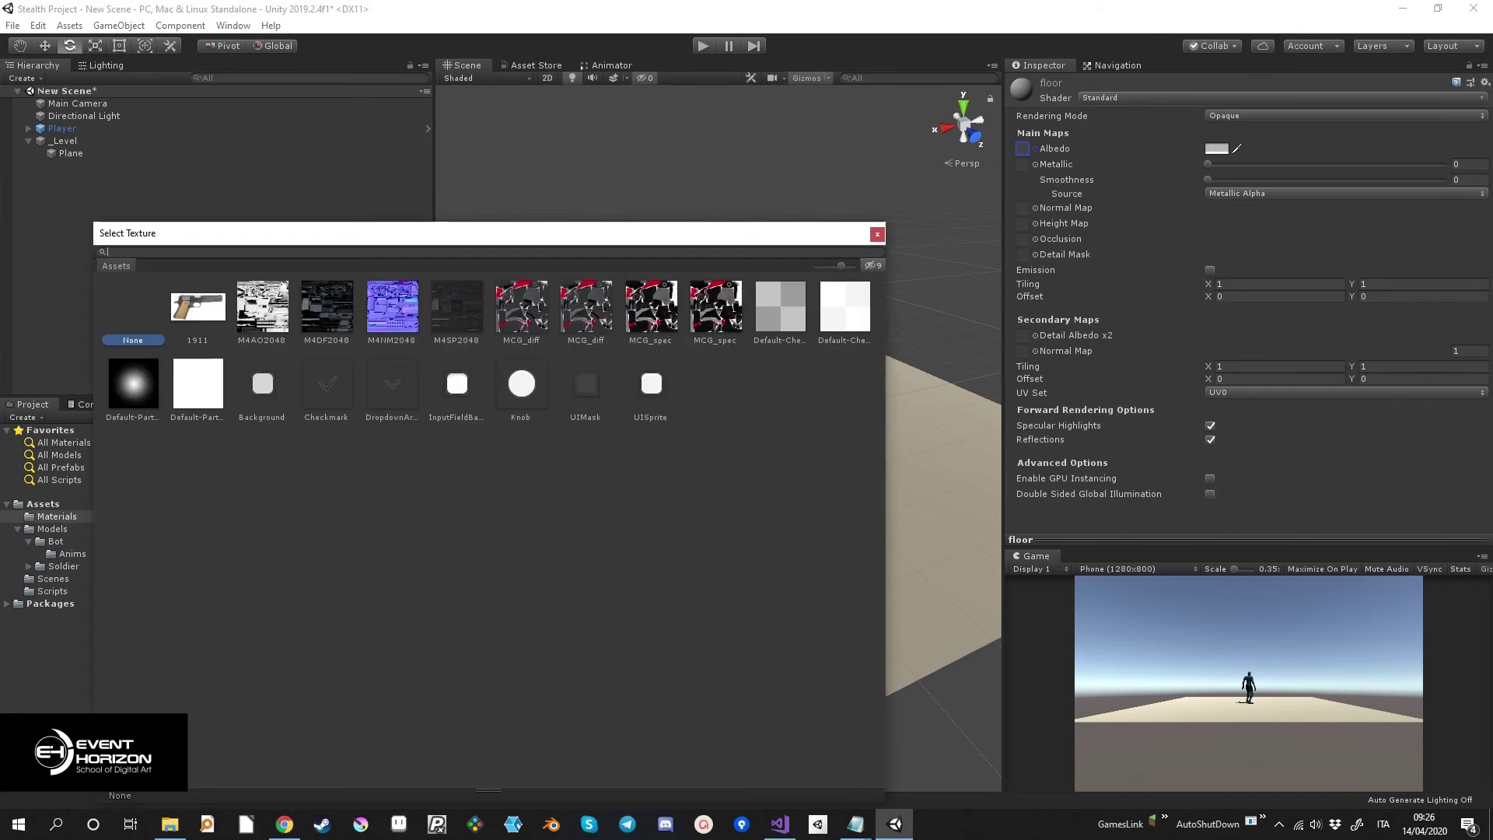
left_click(845, 307)
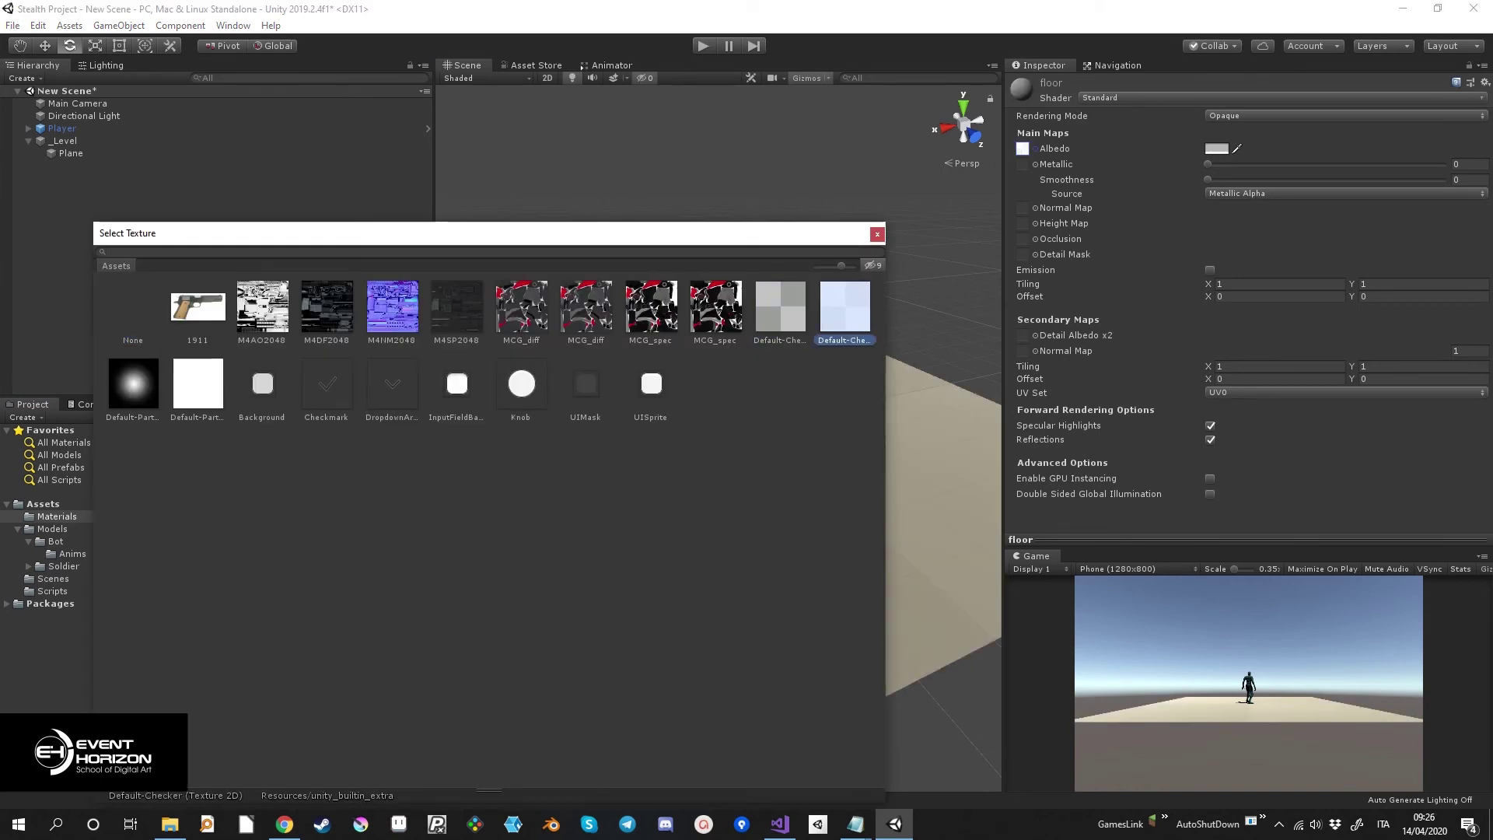
key("Return")
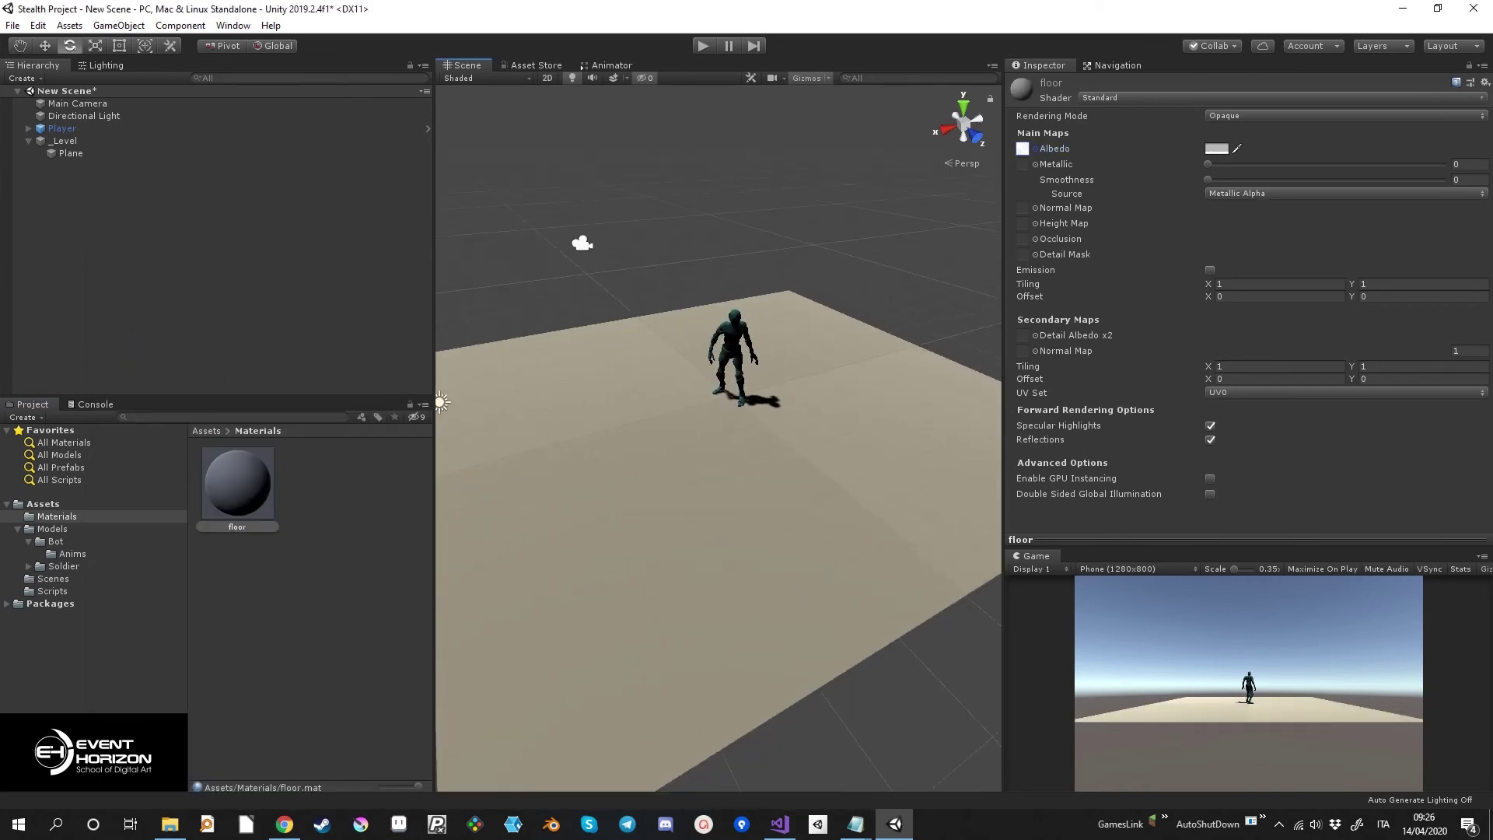
Set the floor texture's tiling to 10 × 10.
left_click(1279, 284)
type("10")
key("Tab")
type("10")
right_click_drag(719, 436, 719, 529)
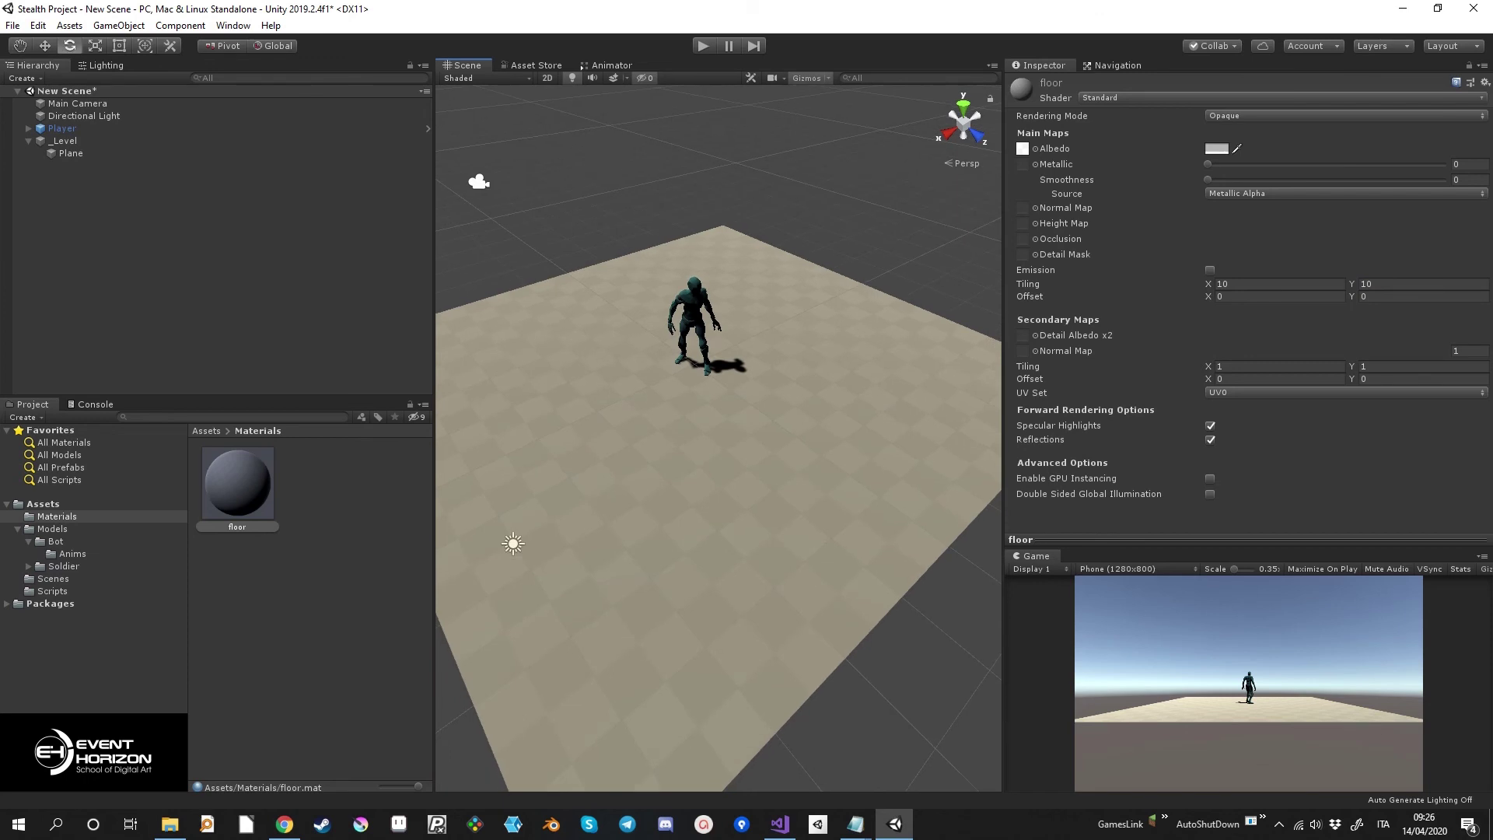
right_click_drag(718, 529, 719, 490)
Select the Player, frame it and orbit around the character on the checker floor.
left_click(64, 141)
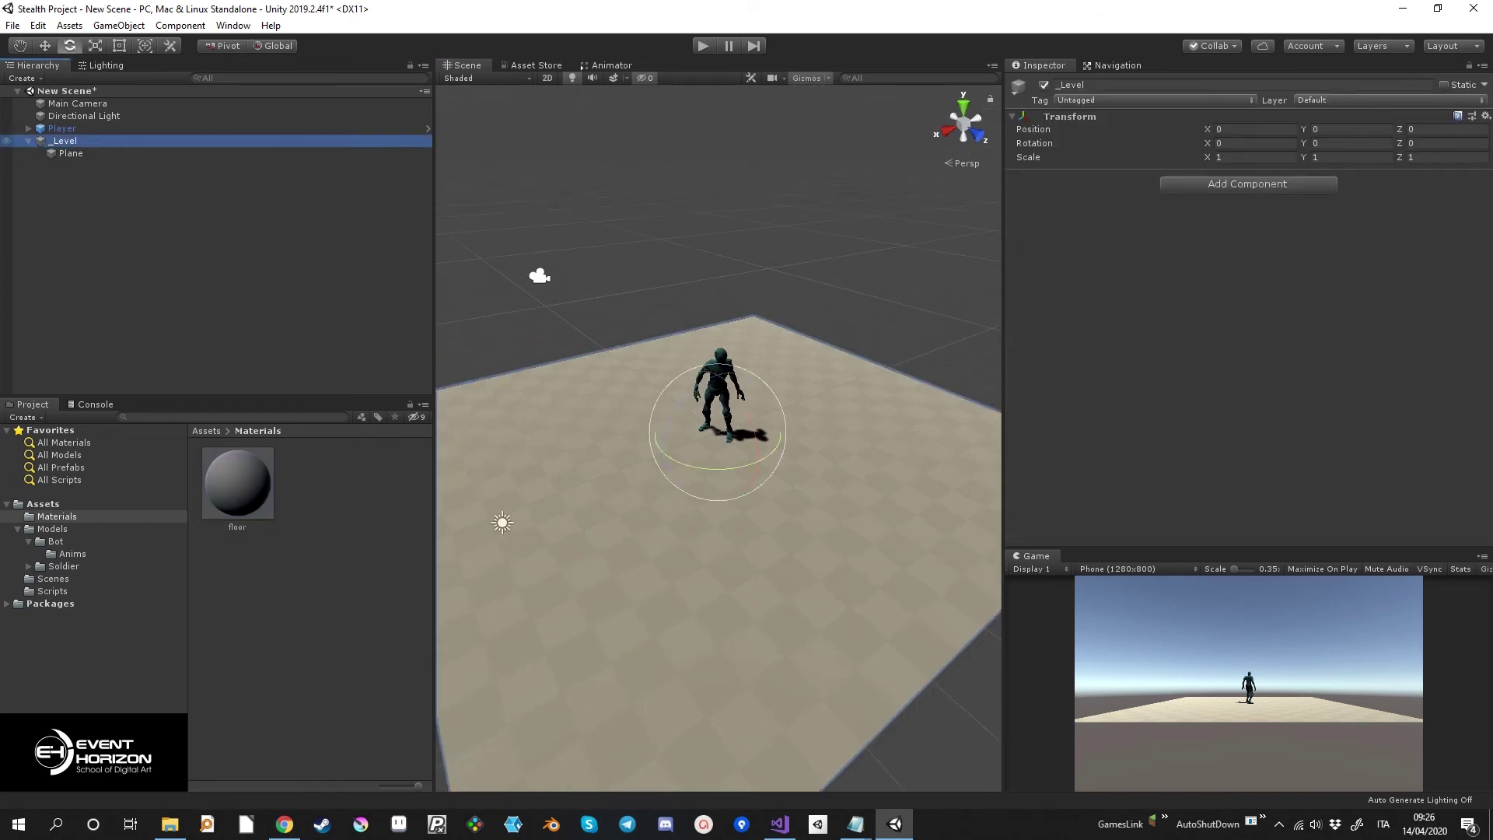
left_click(77, 104)
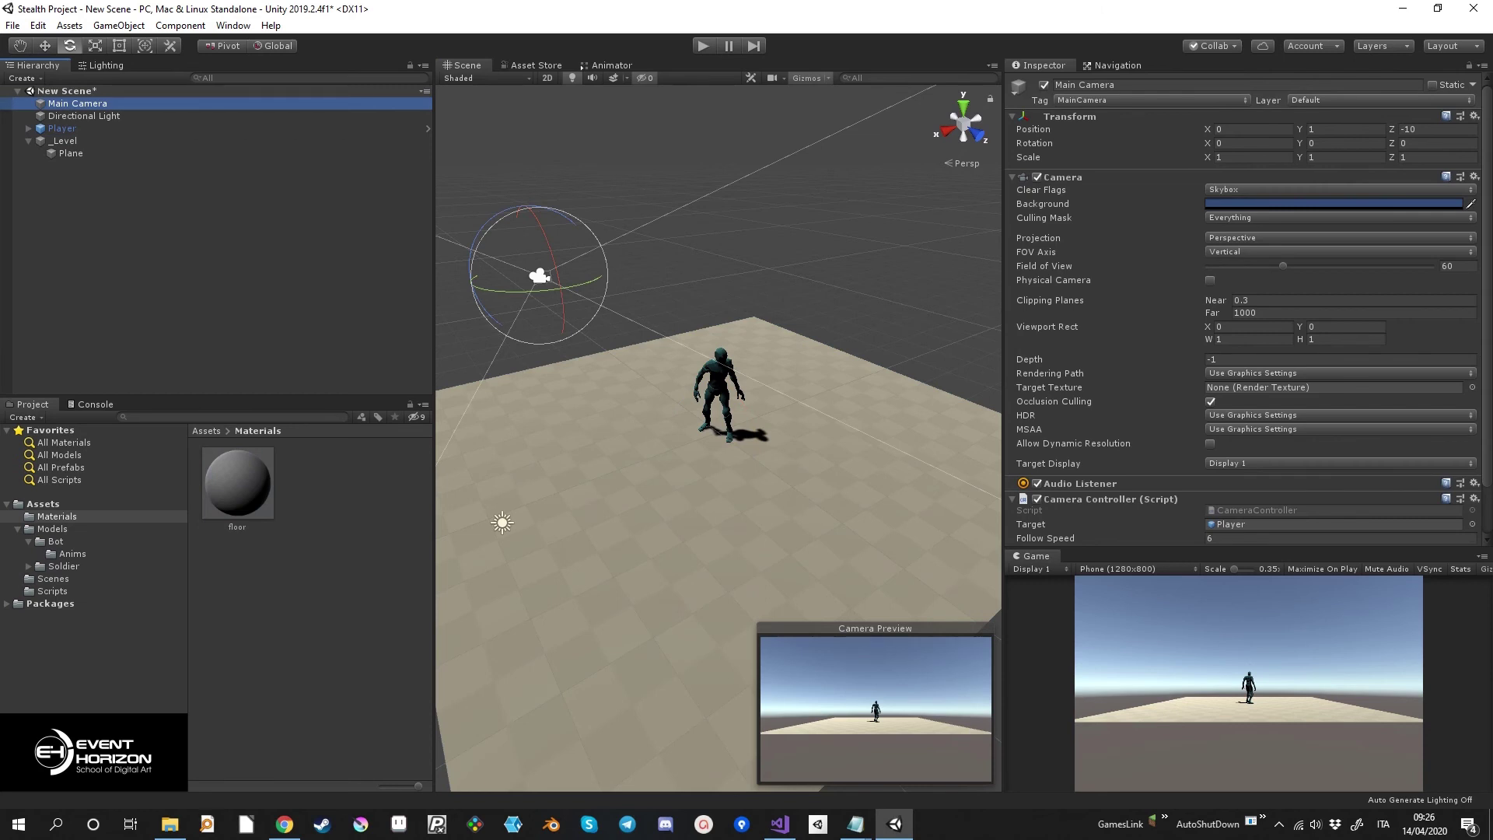
left_click(61, 128)
right_click_drag(718, 529, 719, 467)
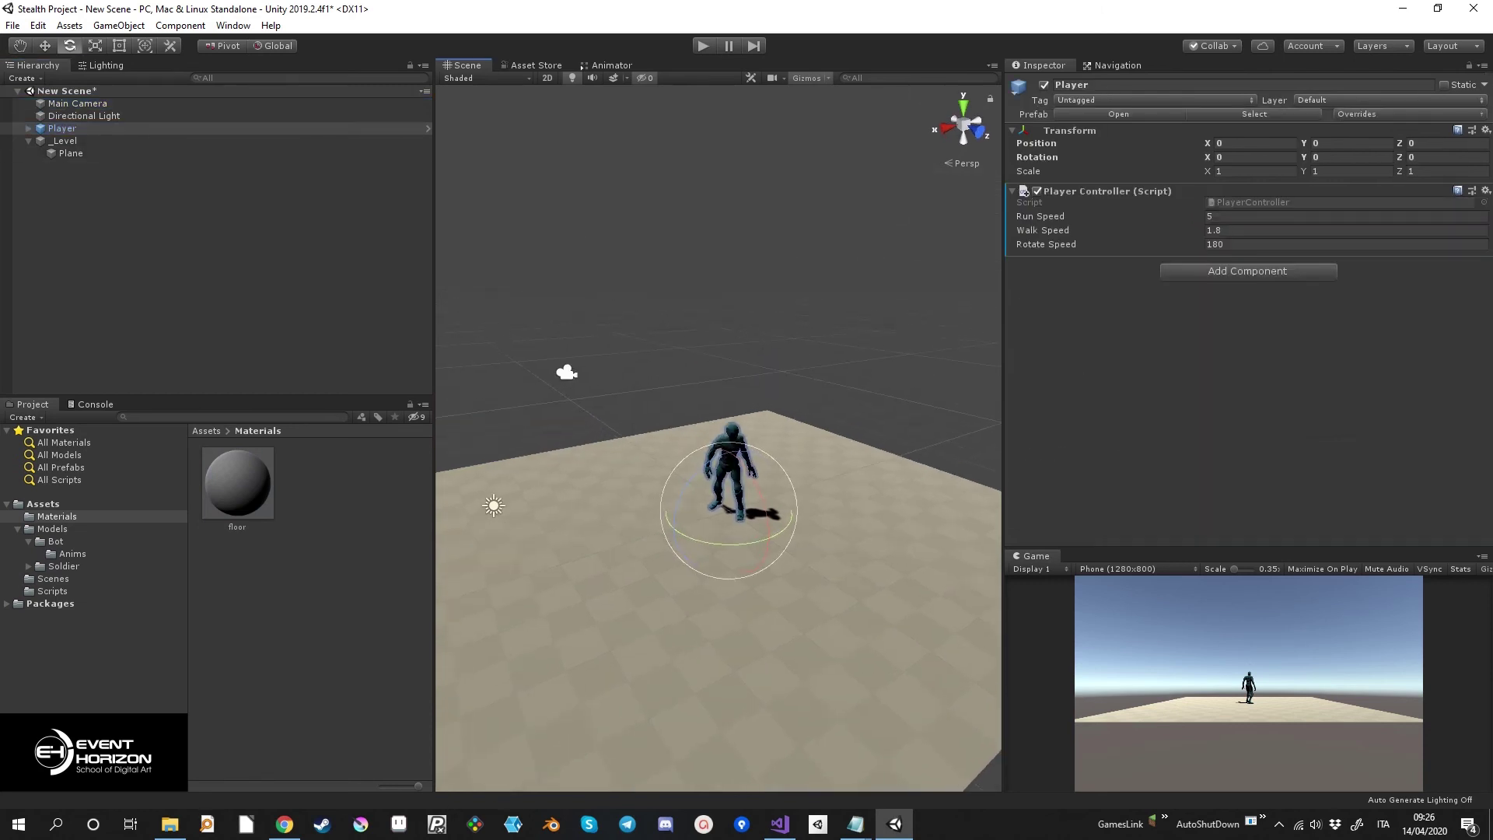
key("f")
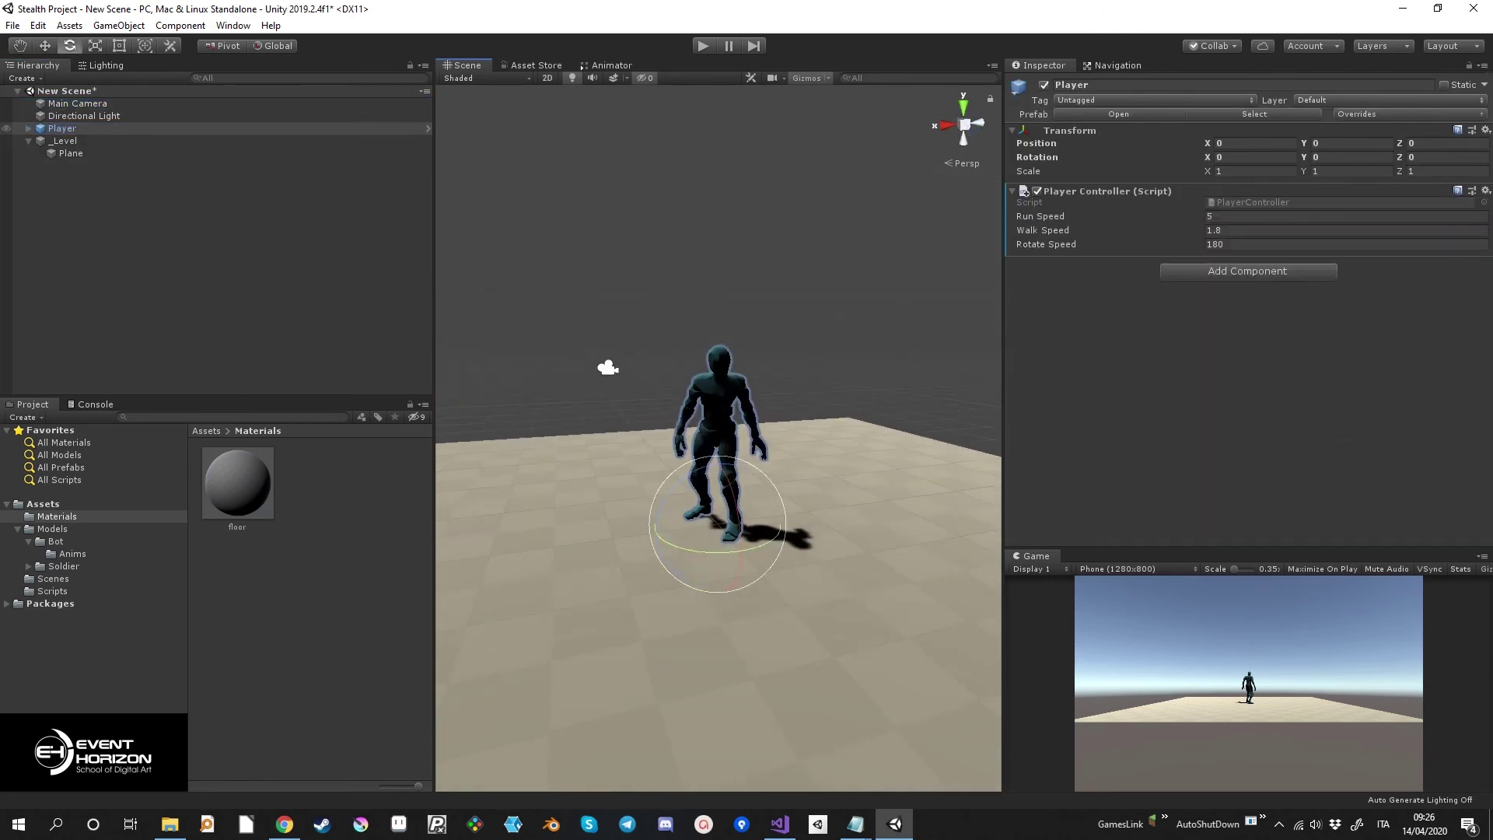
left_click_drag(718, 467, 747, 466, "alt")
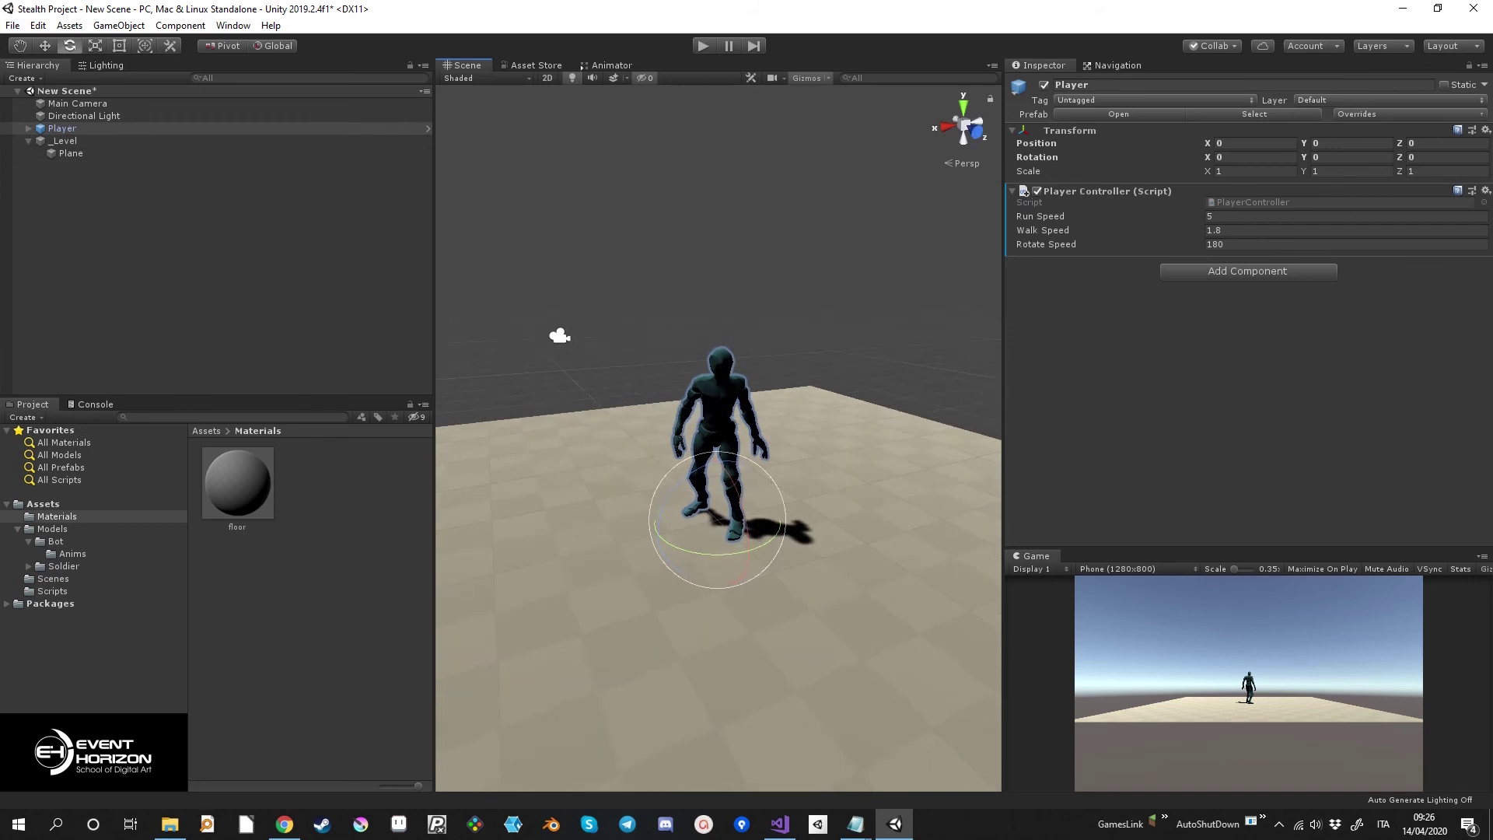
Add a Rigidbody to the Player with Mass 50, Drag 5, Angular Drag 5 and X/Z rotation frozen.
left_click(1248, 271)
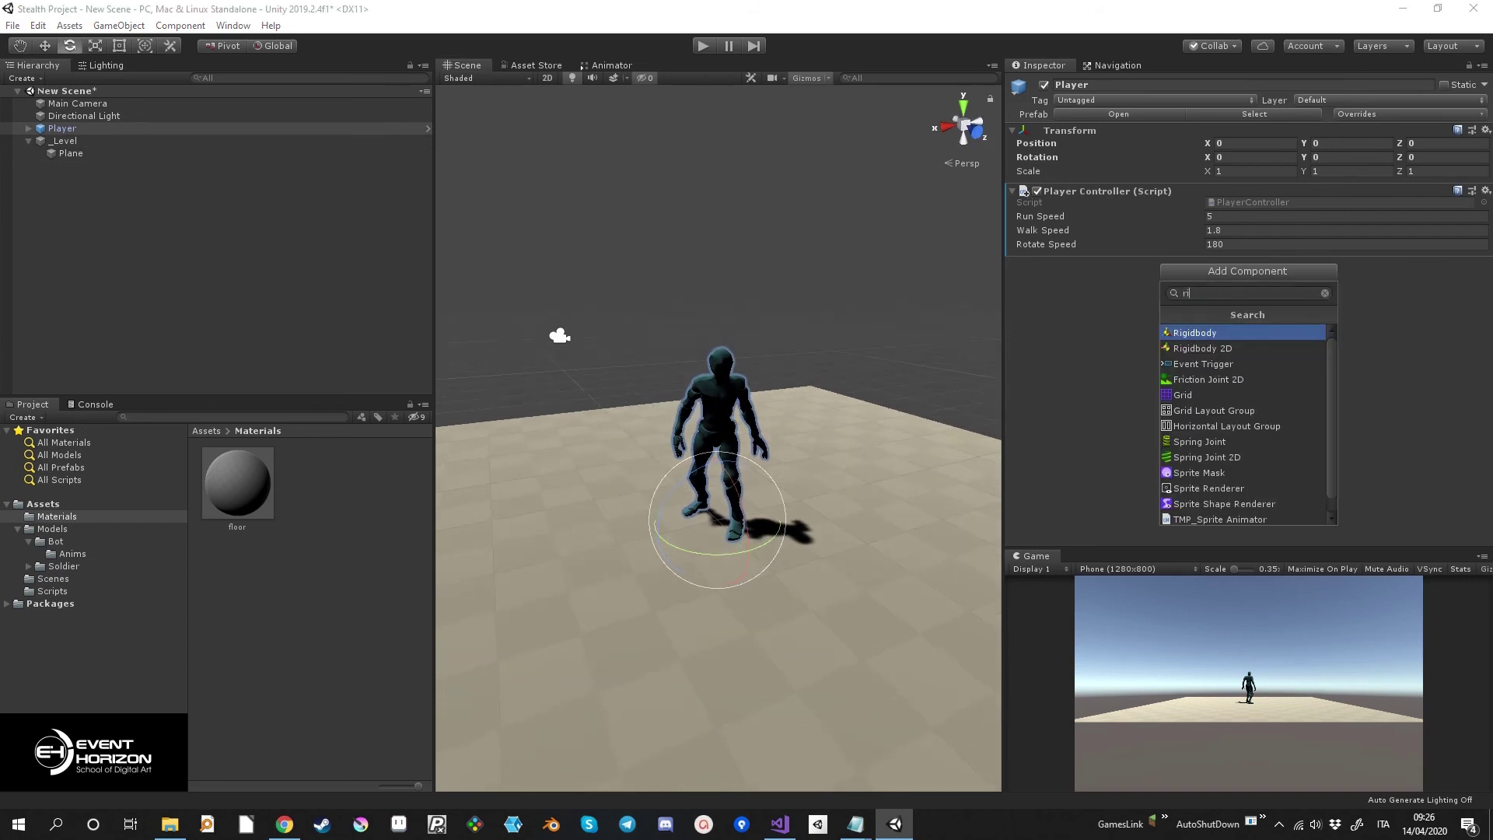
type("rig")
key("Return")
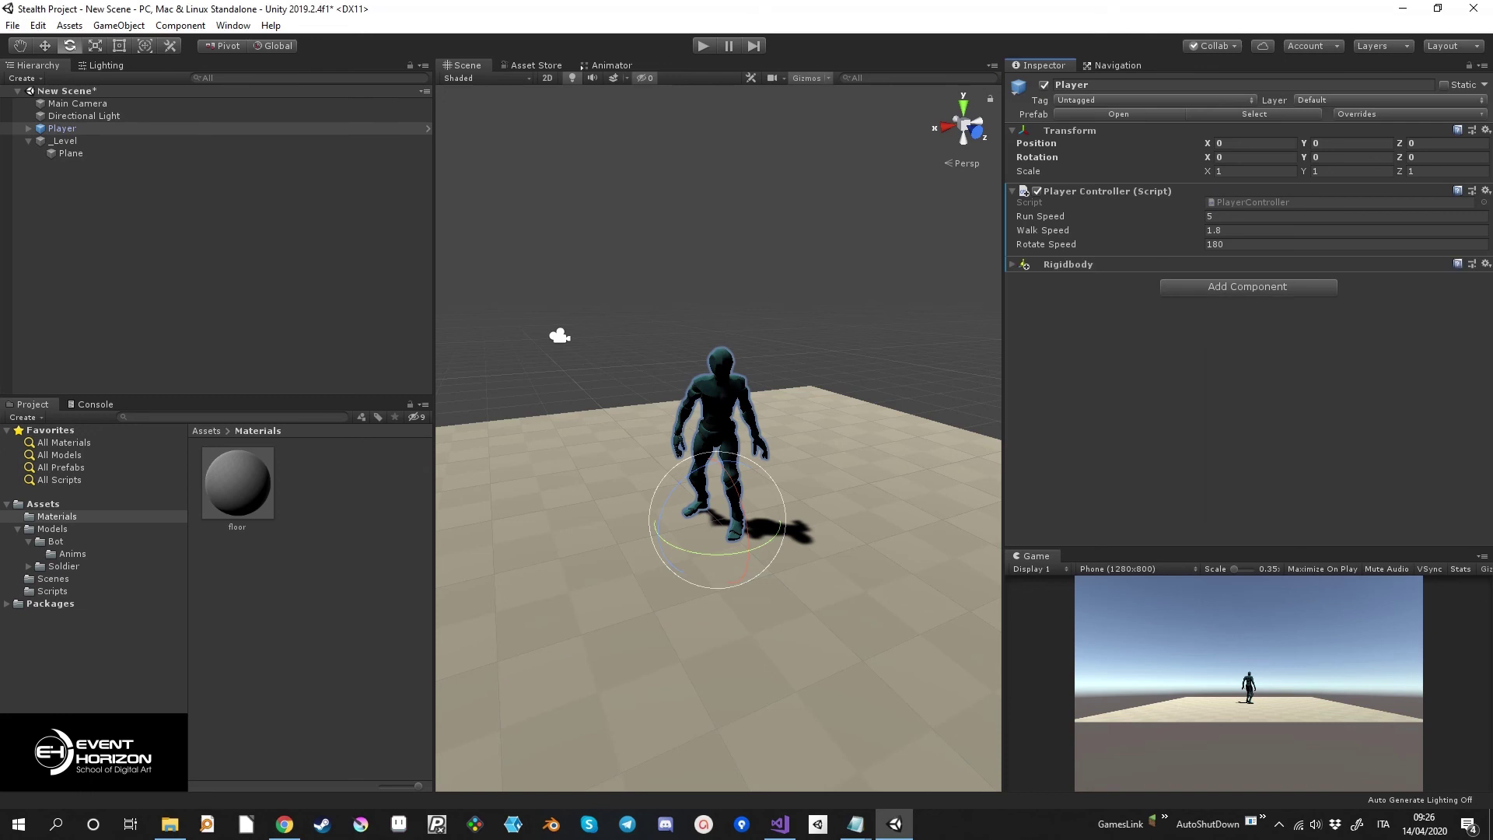
left_click(1213, 277)
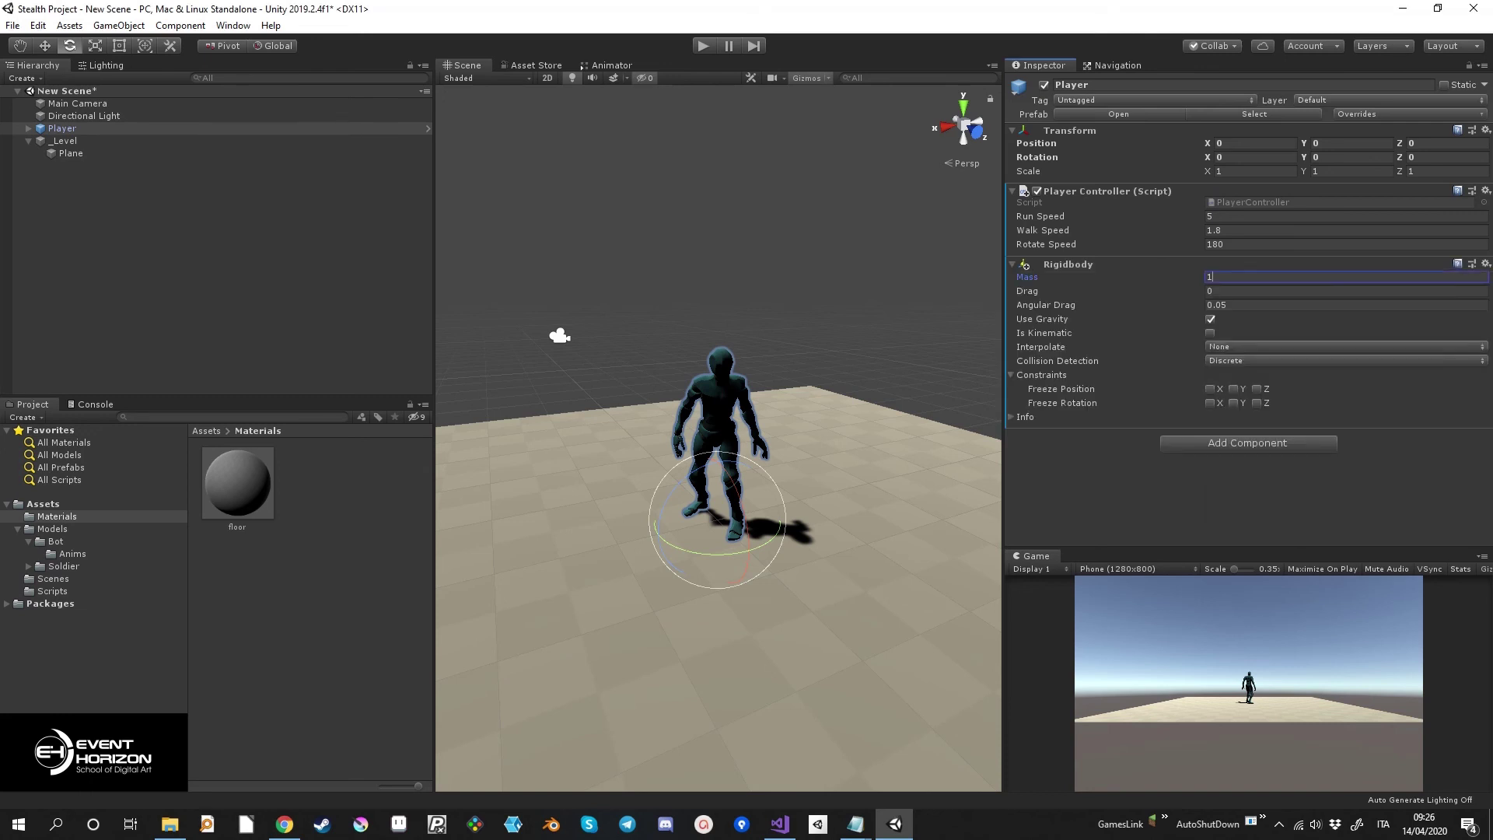
type("0")
key("Tab")
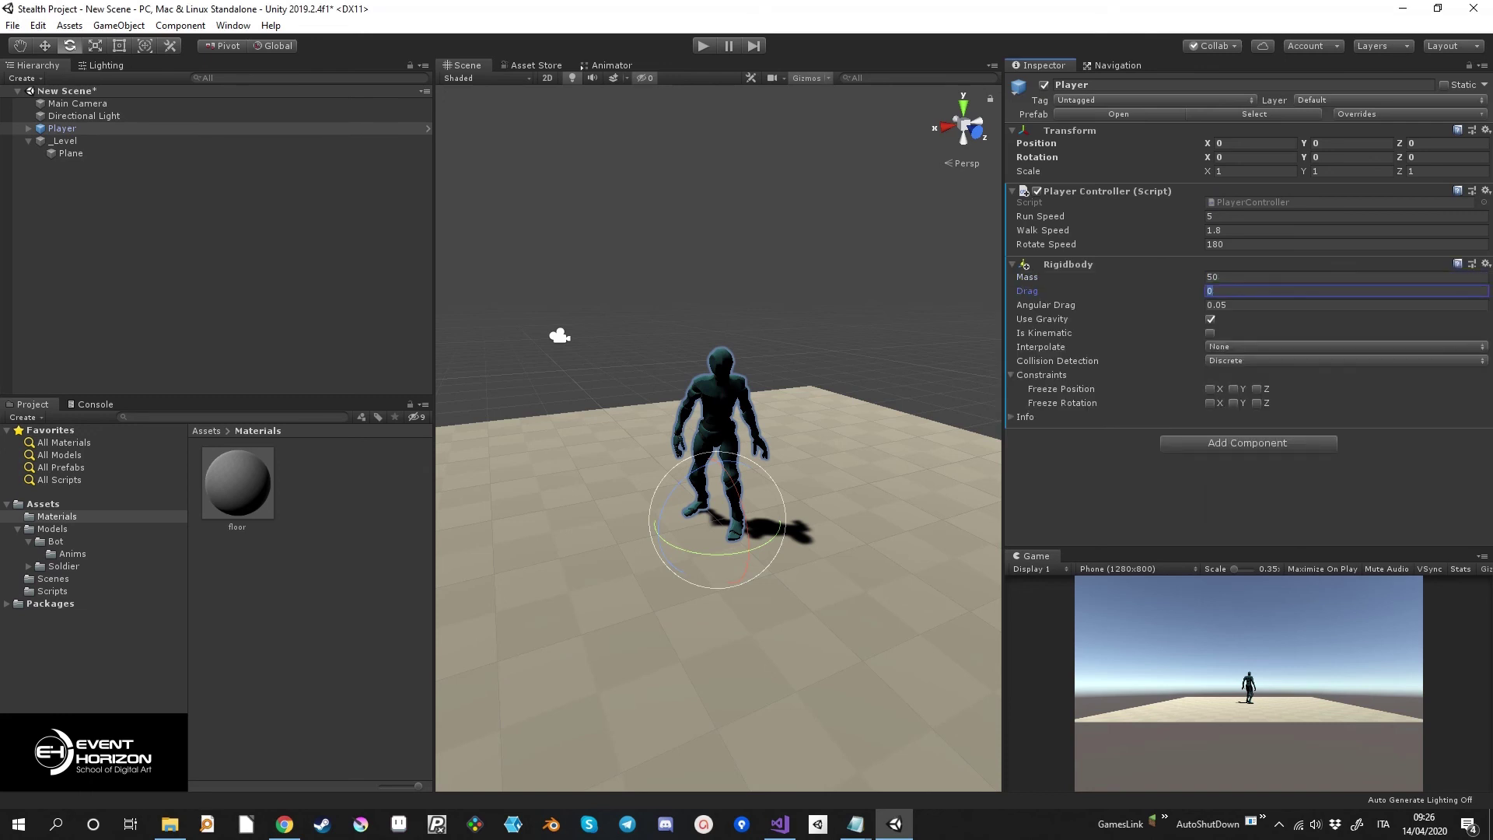
type("5")
key("Tab")
type("5")
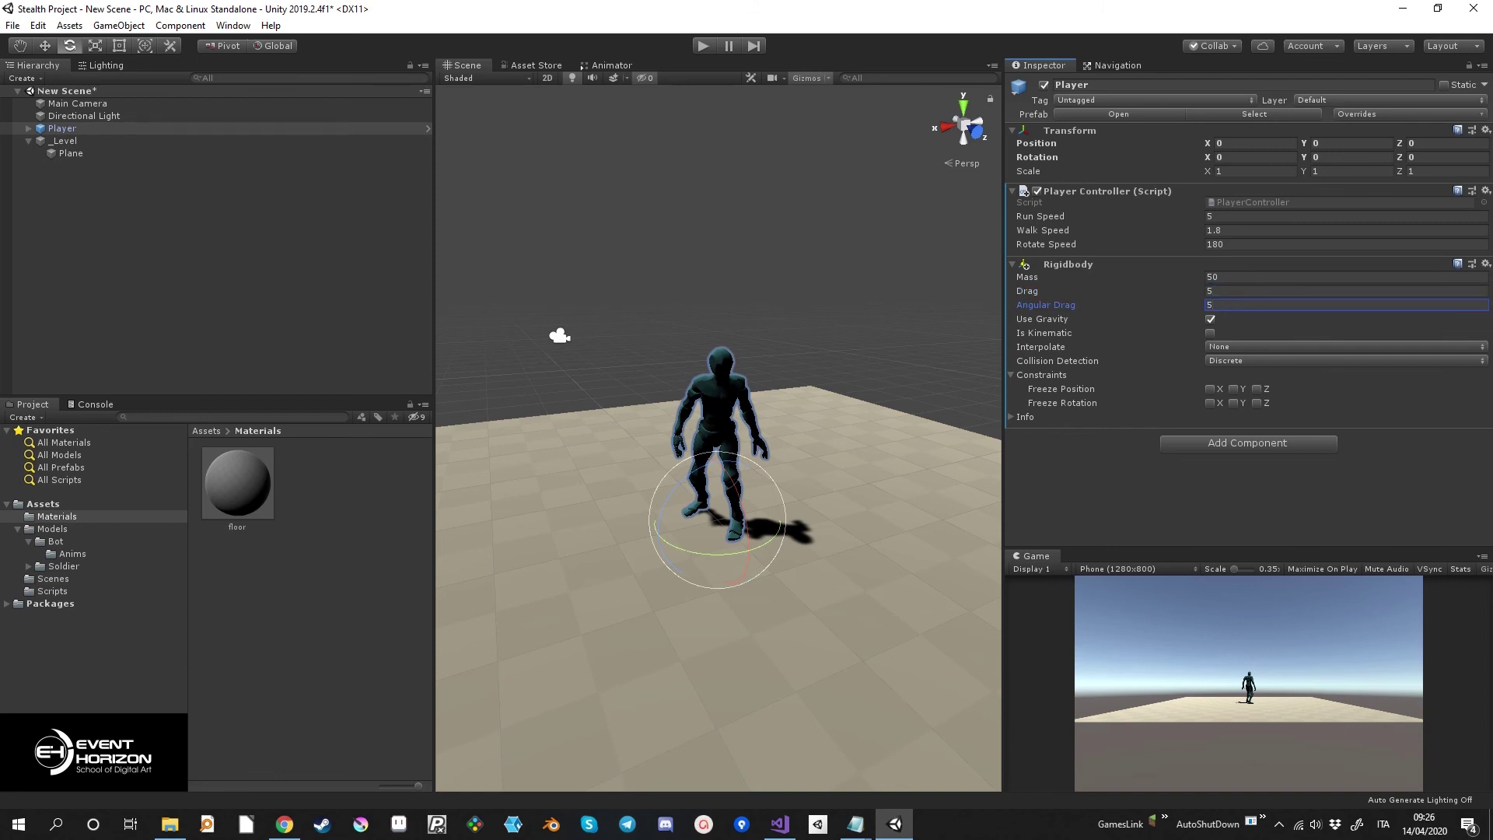
left_click(1210, 403)
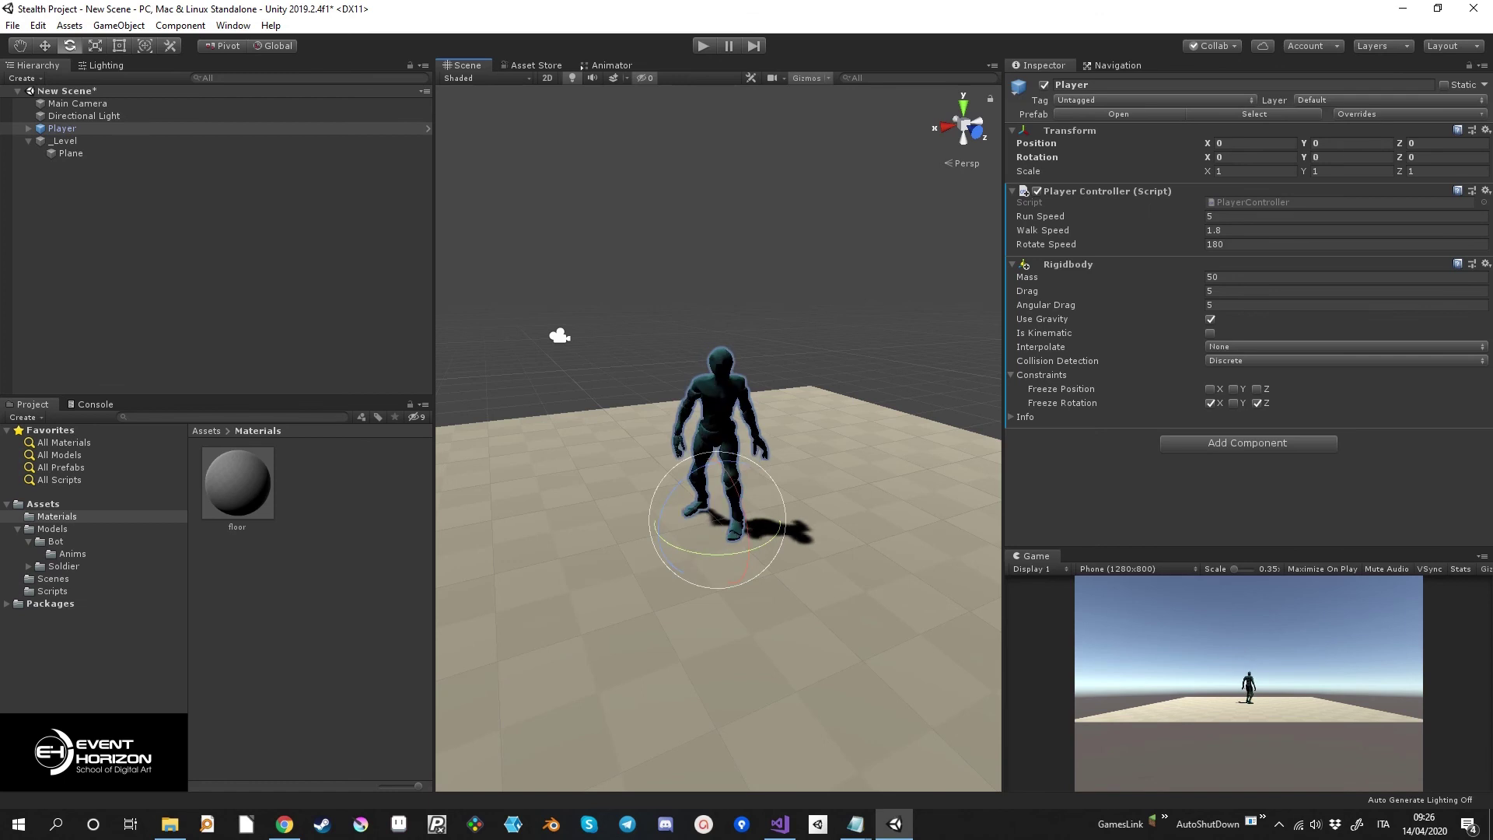
Add a Capsule Collider to the Player.
key("ctrl+shift+a")
type("caps")
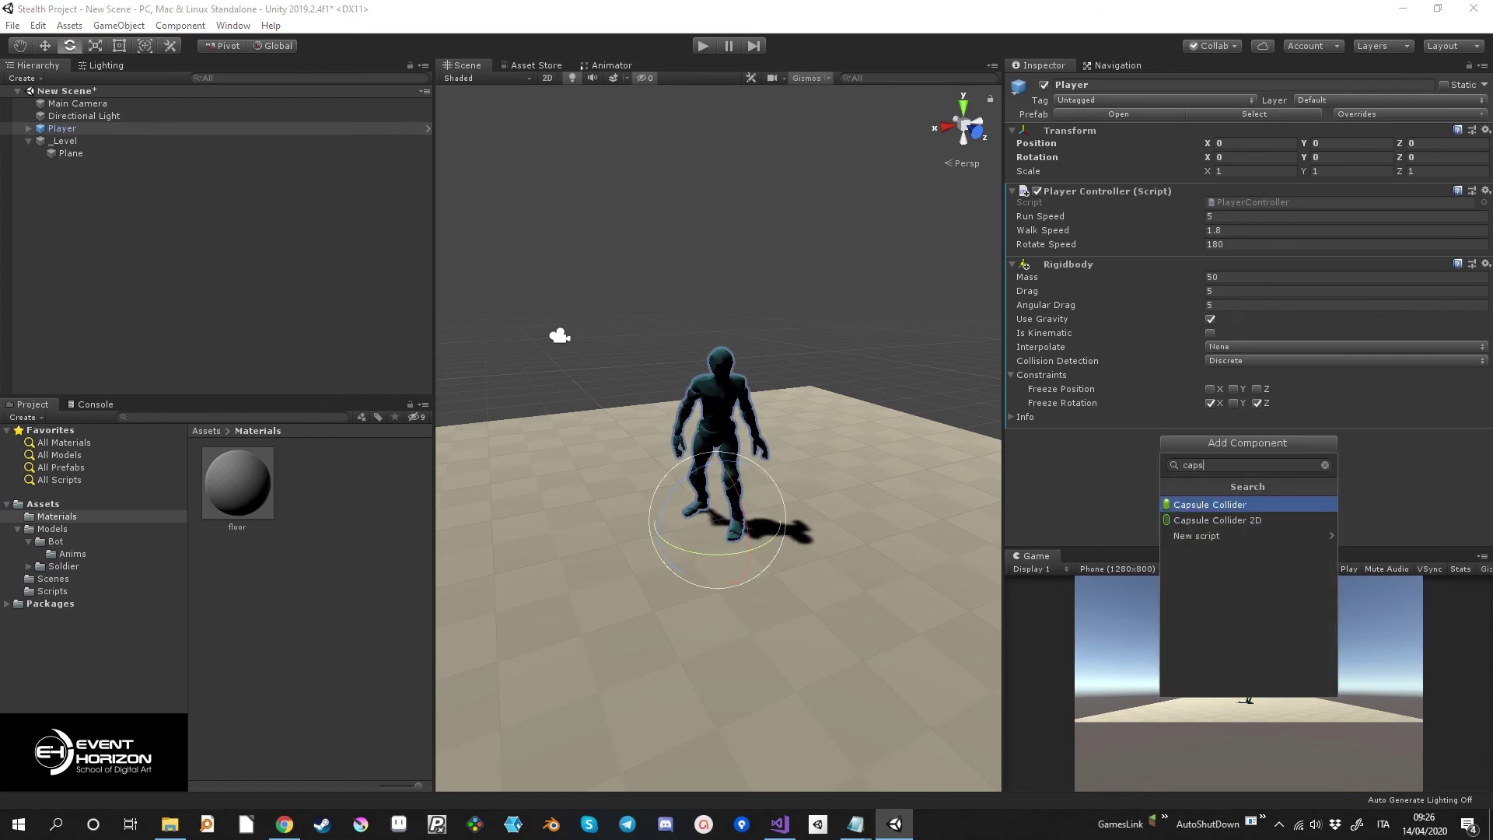
key("Return")
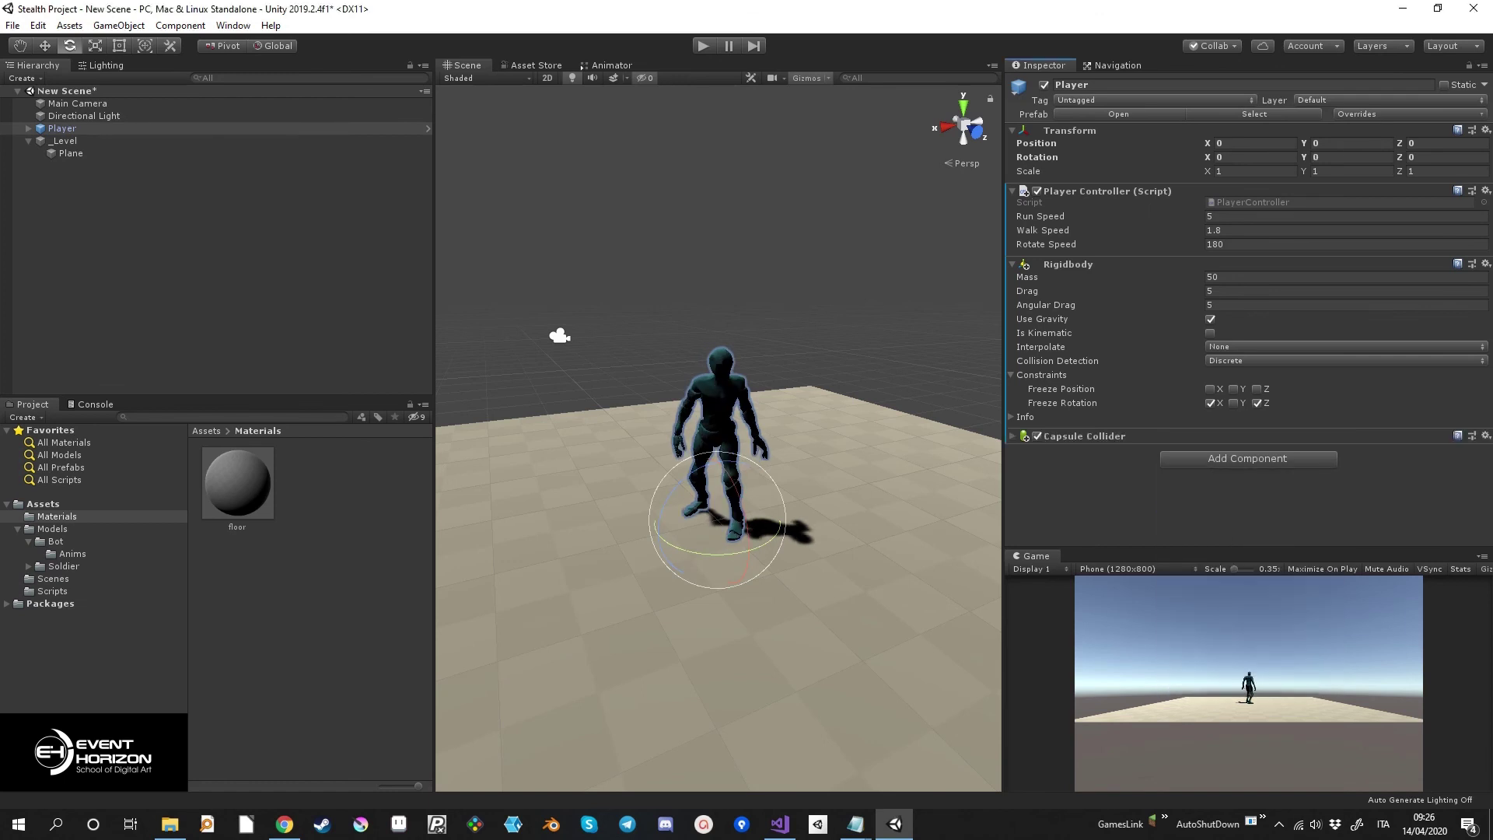
left_click_drag(715, 311, 716, 264, "alt")
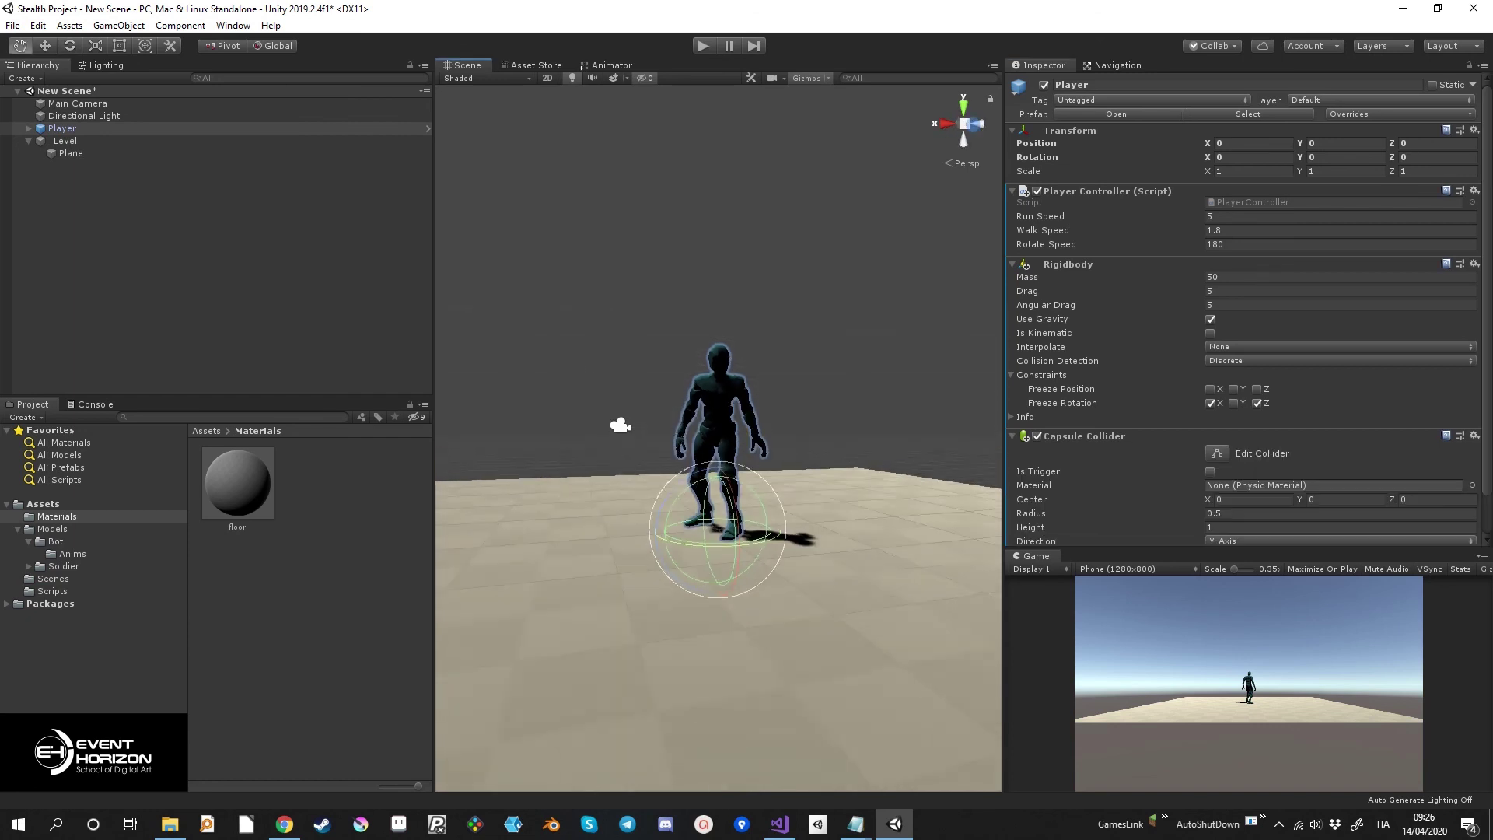
From the front view, set the capsule collider to Radius 0.26, Height 1.8, Center Y 0.9.
left_click(945, 123)
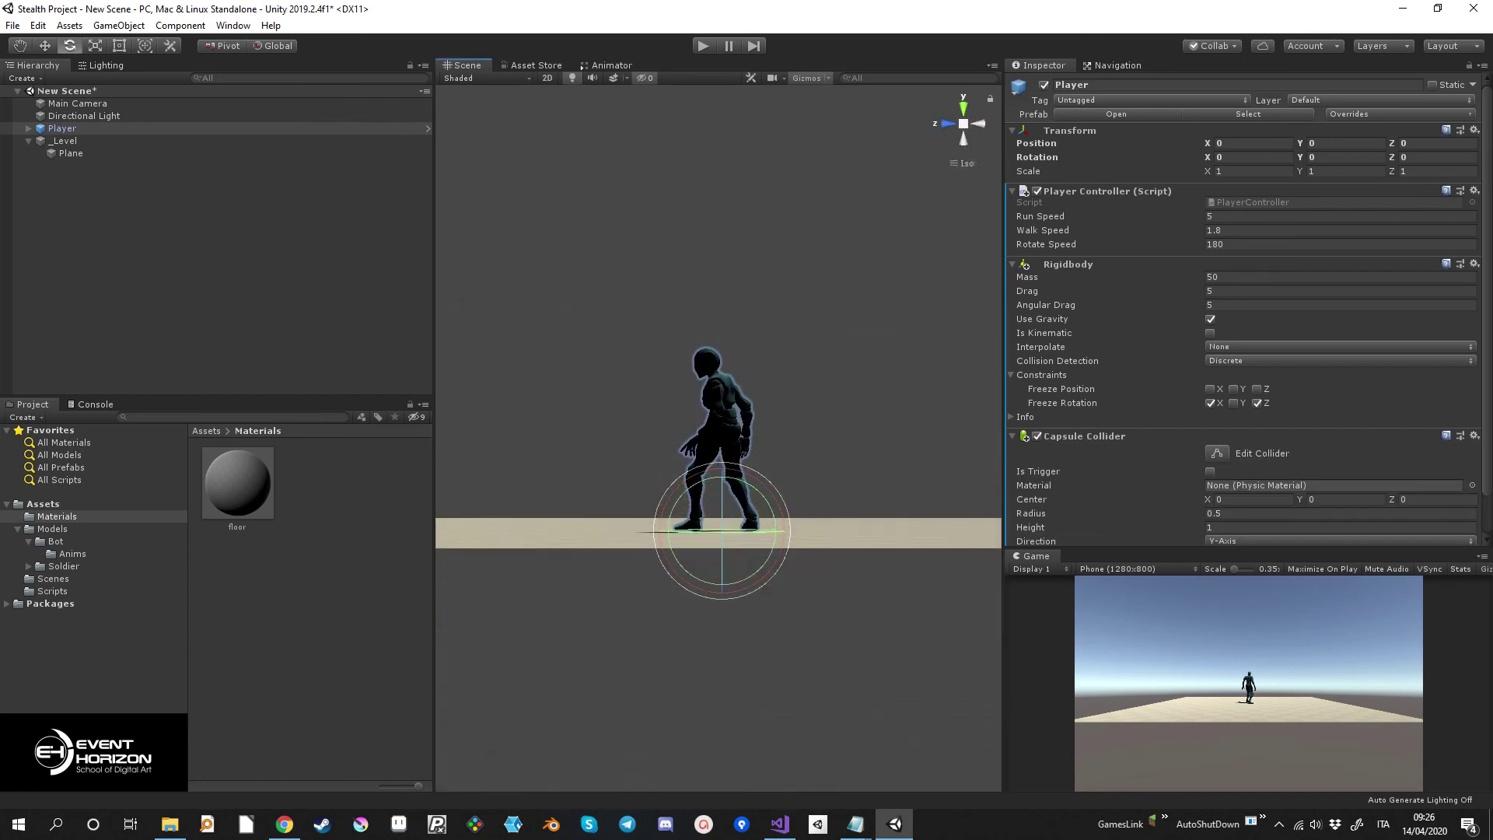
left_click(948, 123)
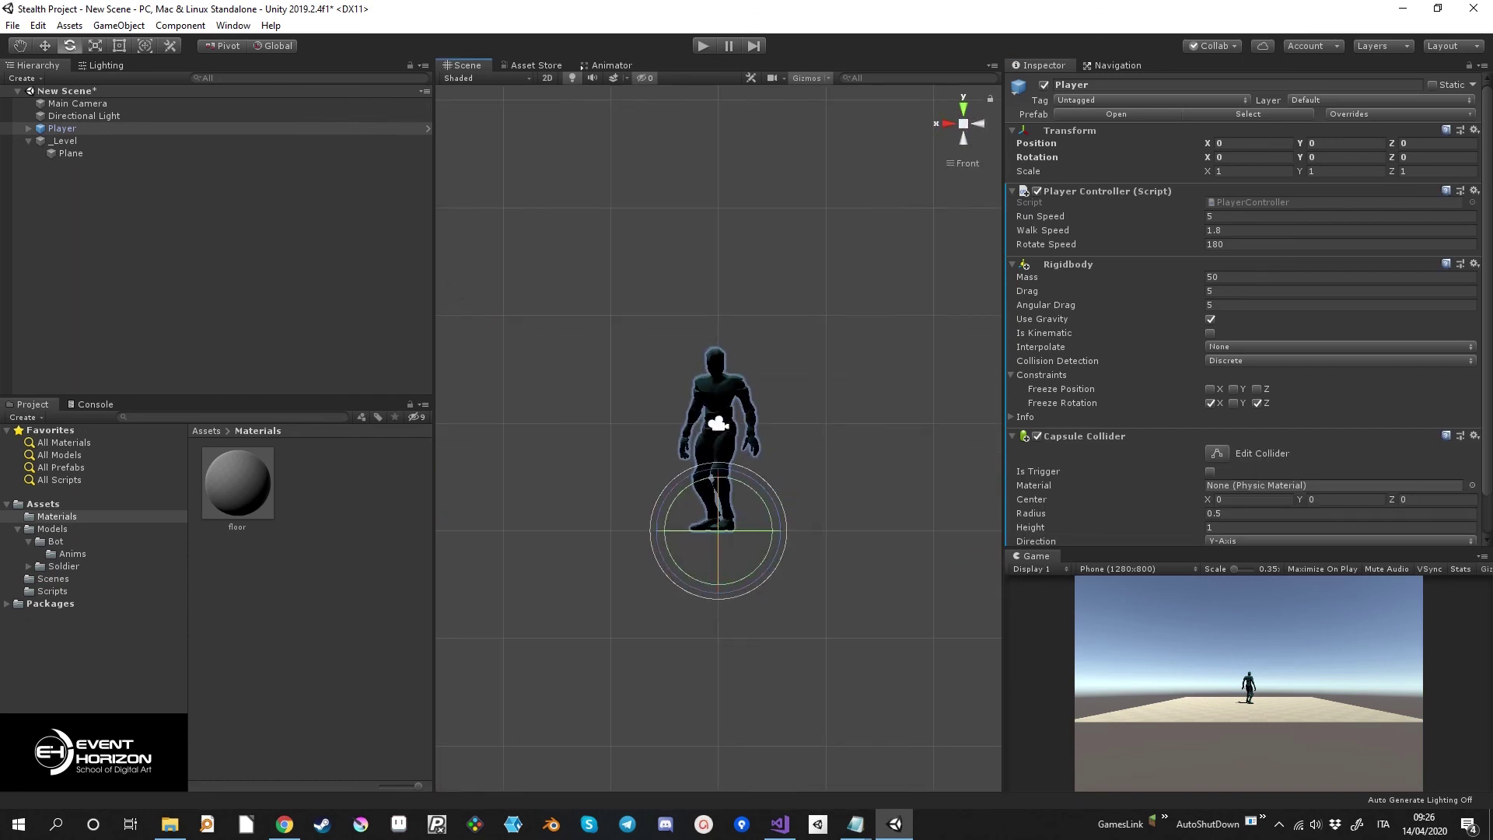
scroll(1247, 311, "down", 2)
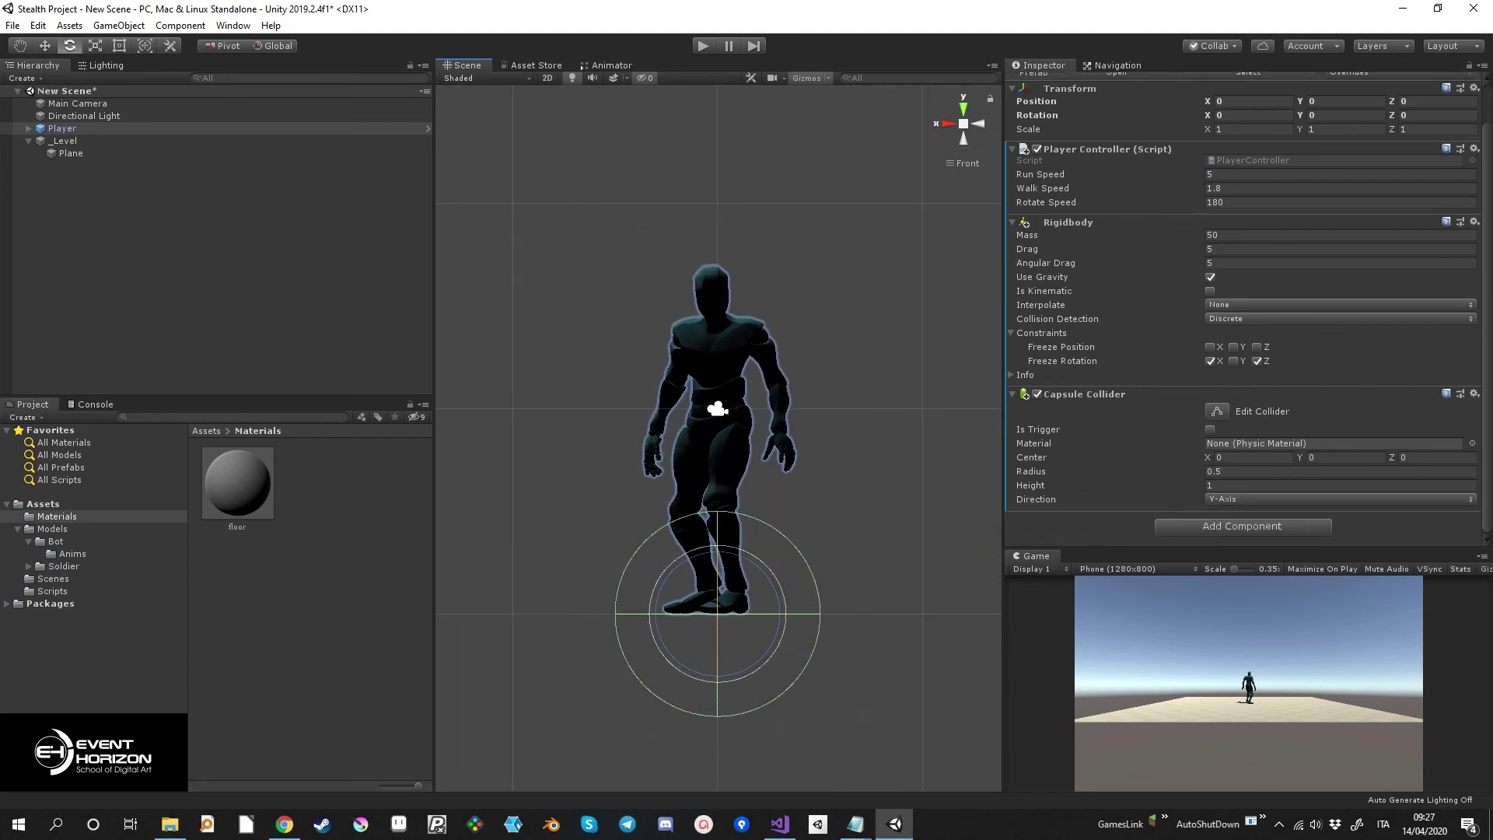
type("0.32")
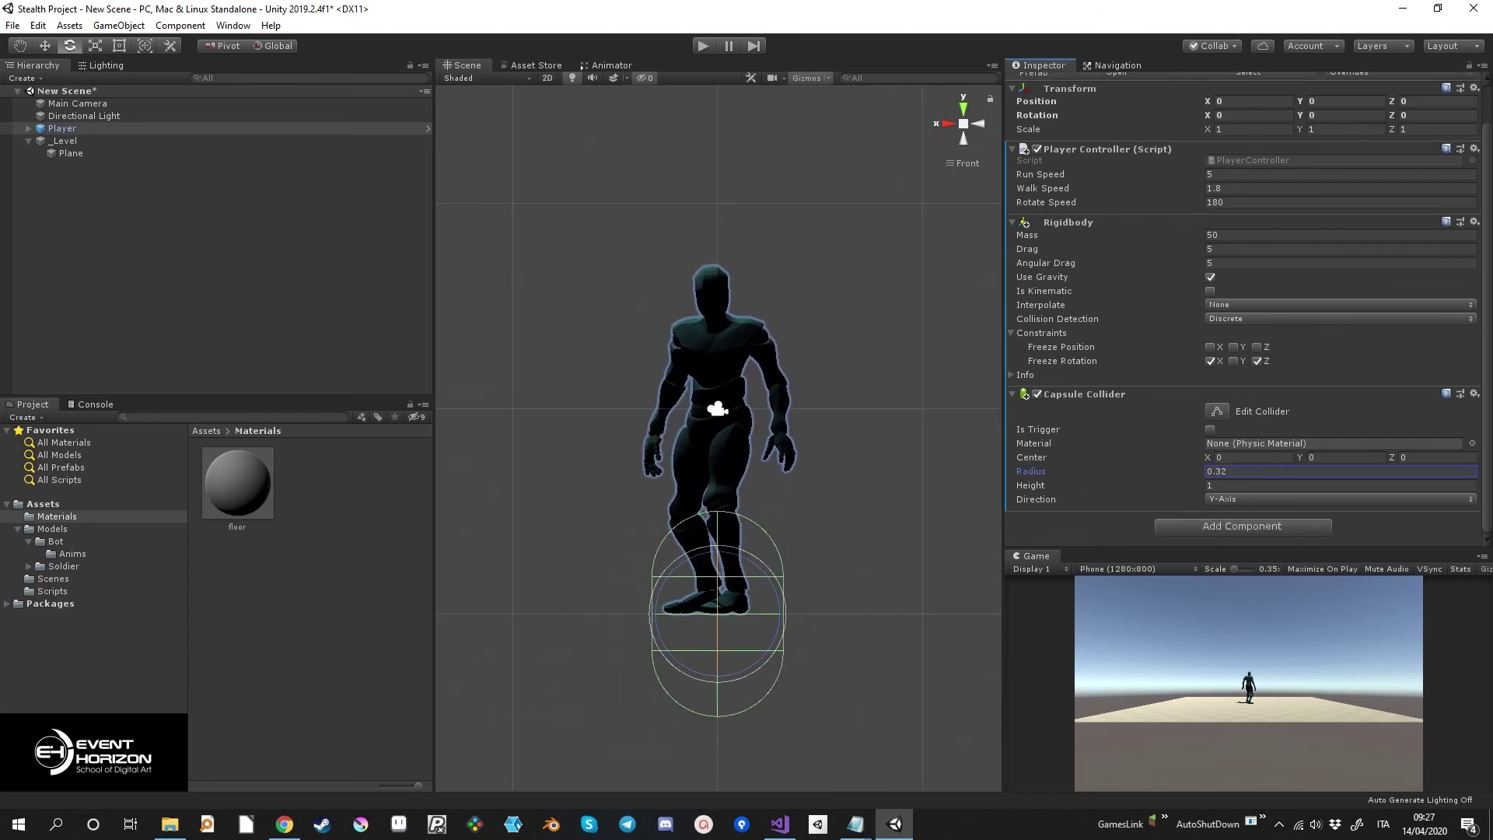
left_click_drag(1299, 457, 1315, 457)
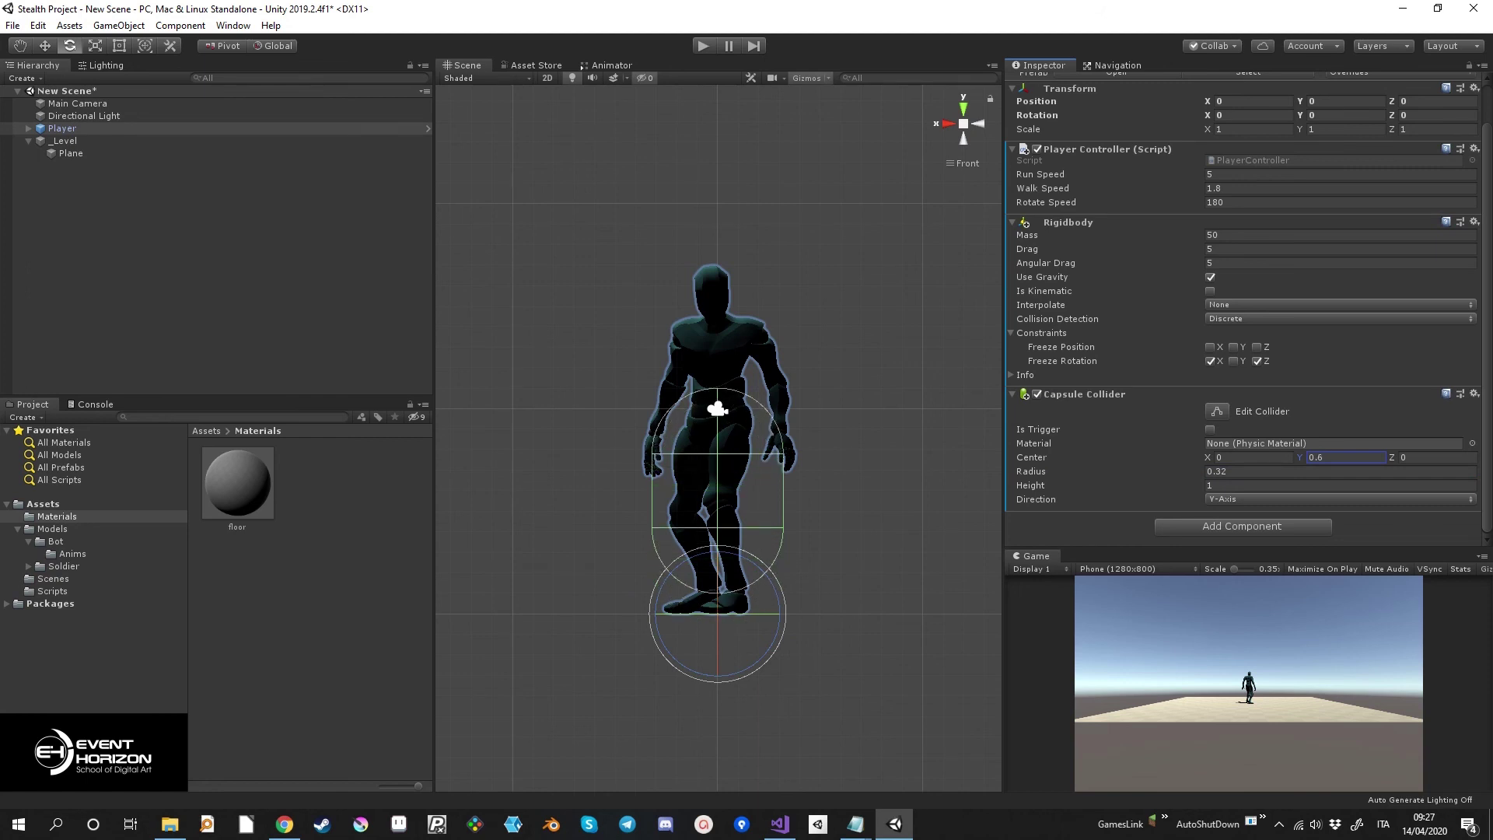
left_click(1338, 485)
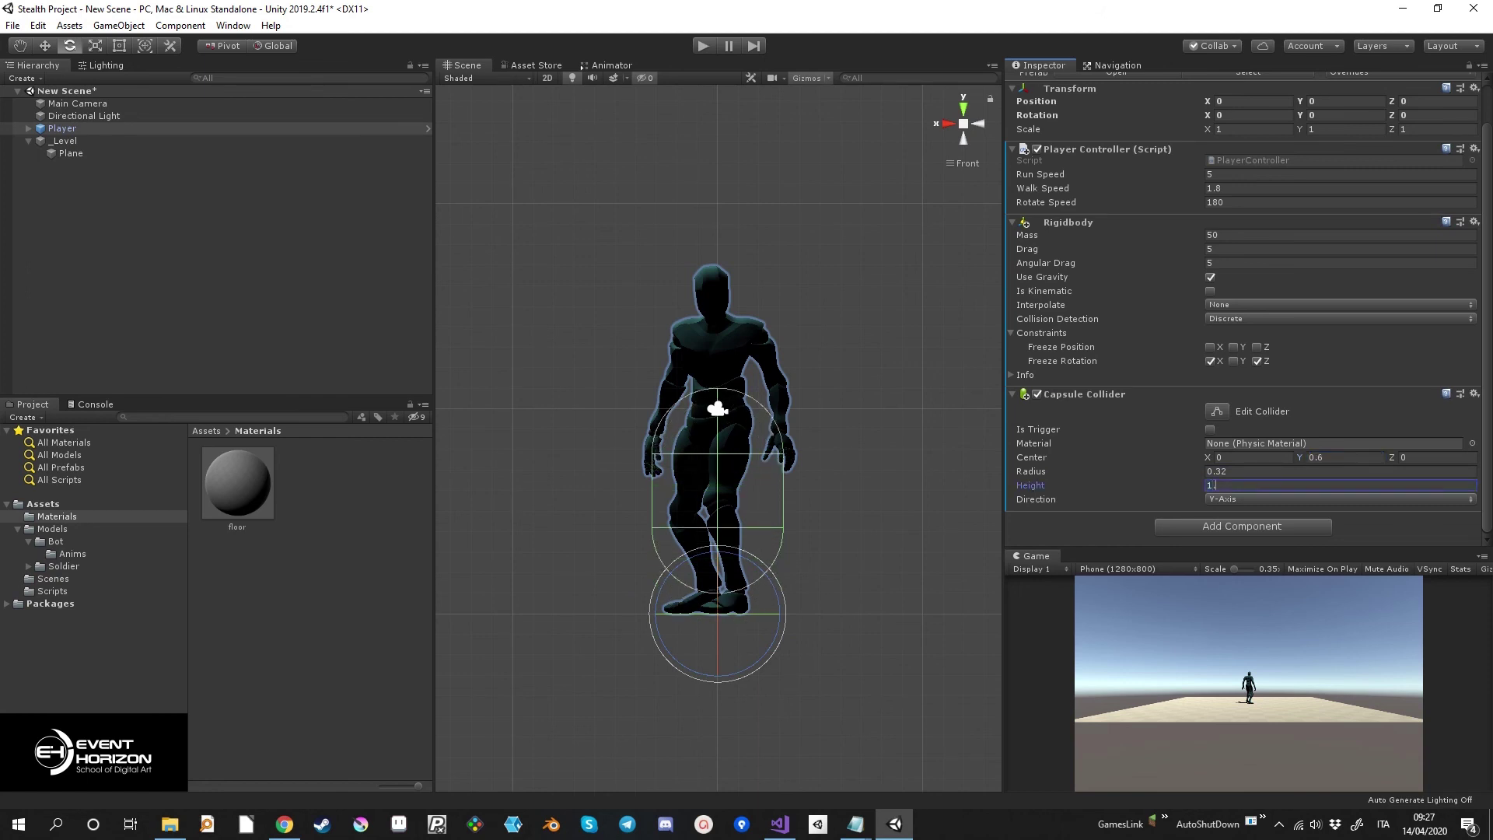
type("8")
left_click(1346, 457)
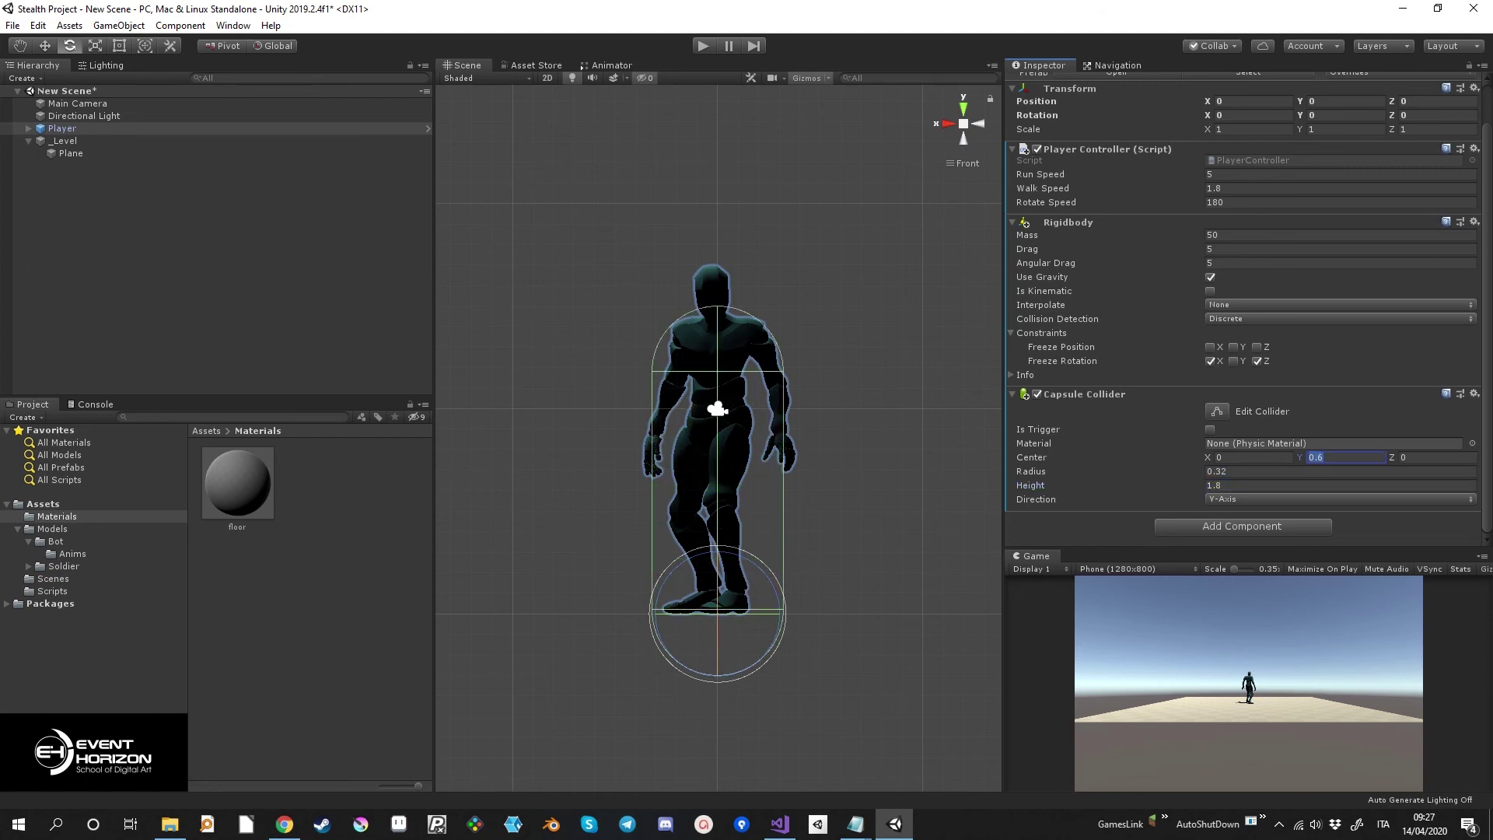
type(".9")
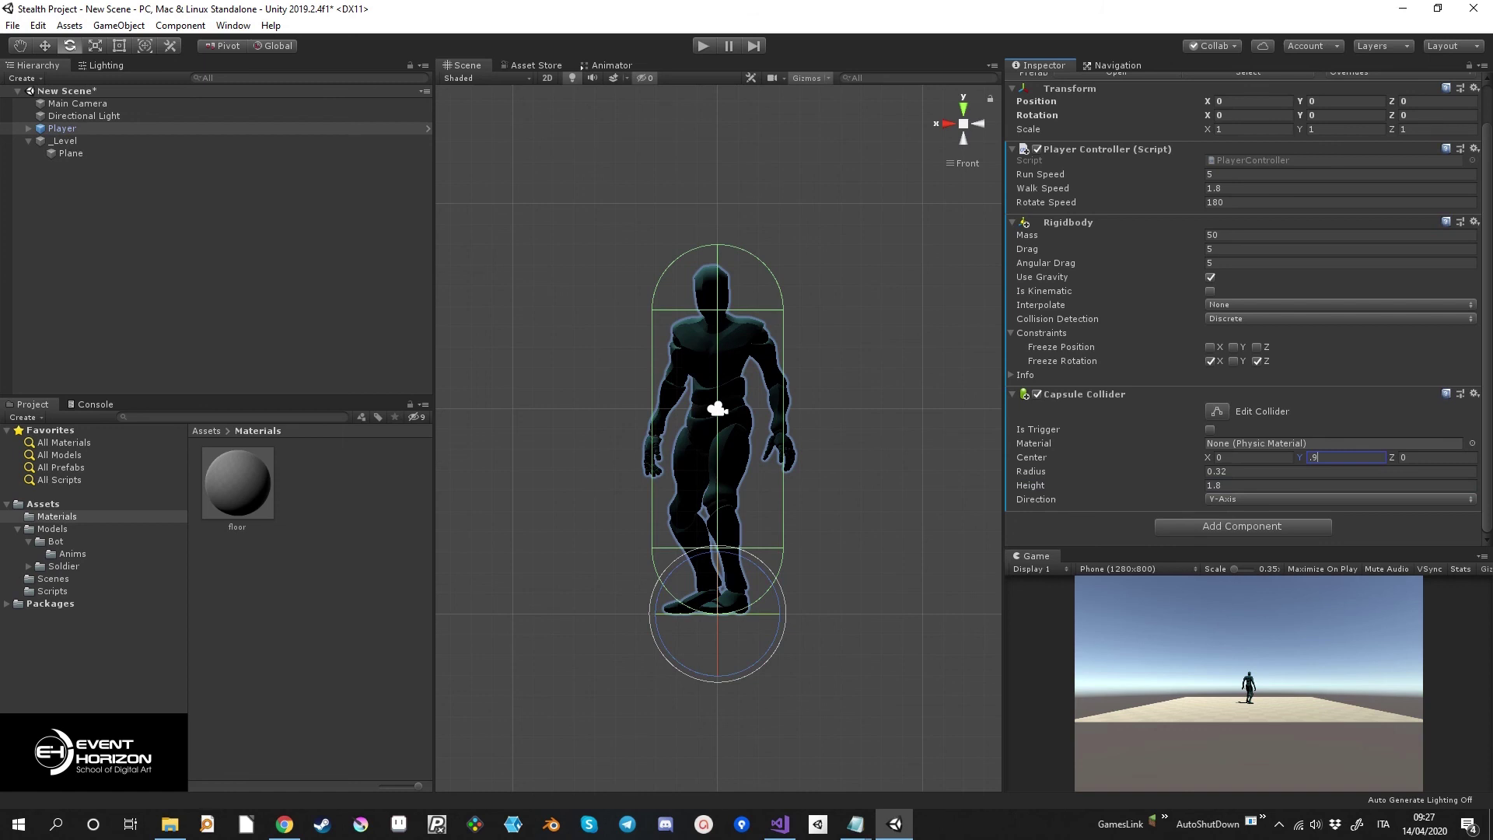
left_click(1337, 471)
type("0.26")
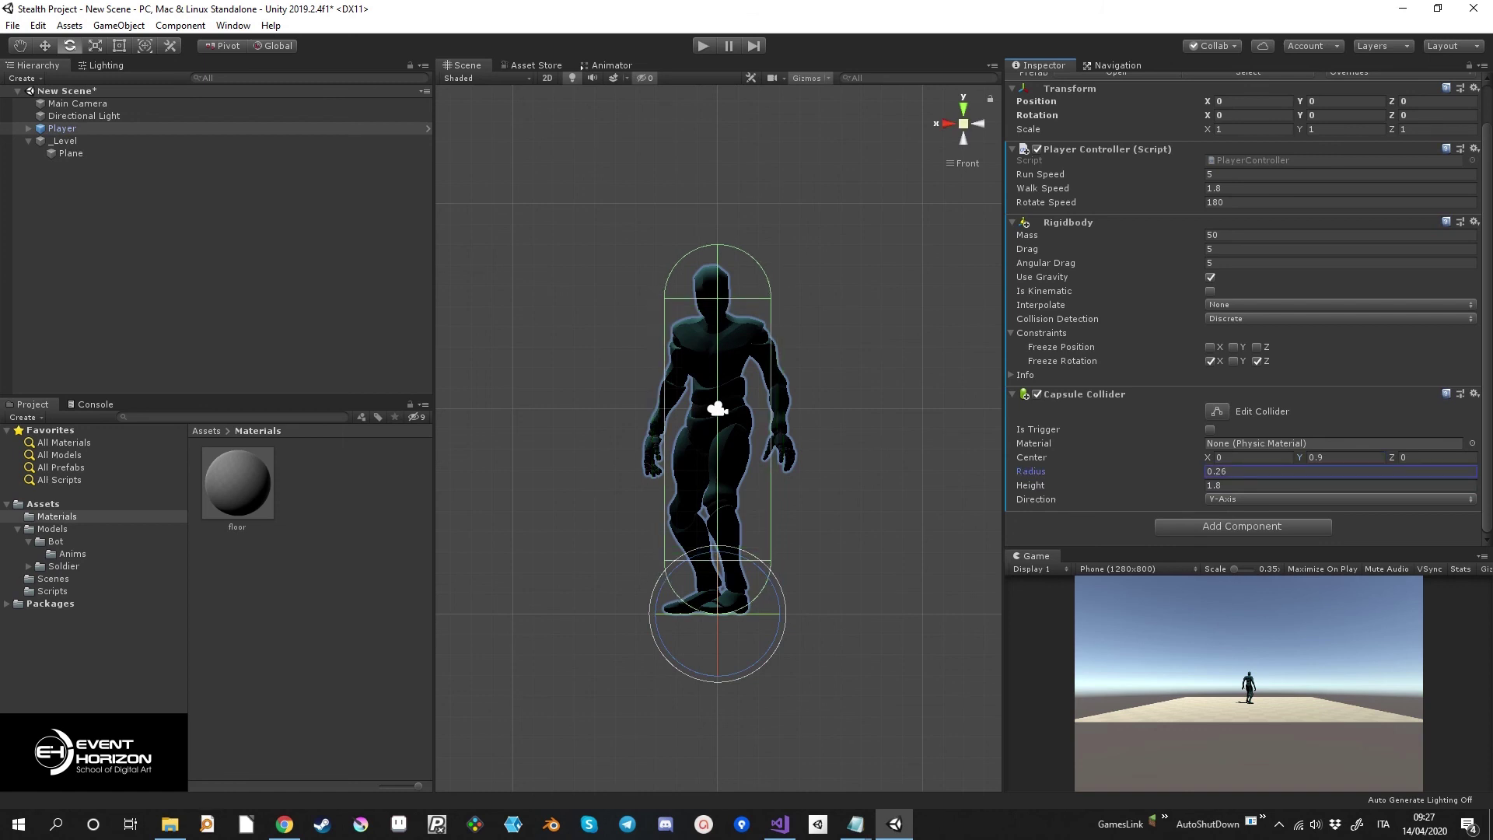
Orbit back to a perspective view of the scene and deselect the Player.
left_click(948, 123)
mouse_move(948, 123)
left_mouse_down("alt")
mouse_move(464, 265)
mouse_move(514, 296)
mouse_move(560, 296)
mouse_move(581, 276)
mouse_move(599, 316)
left_mouse_up("alt")
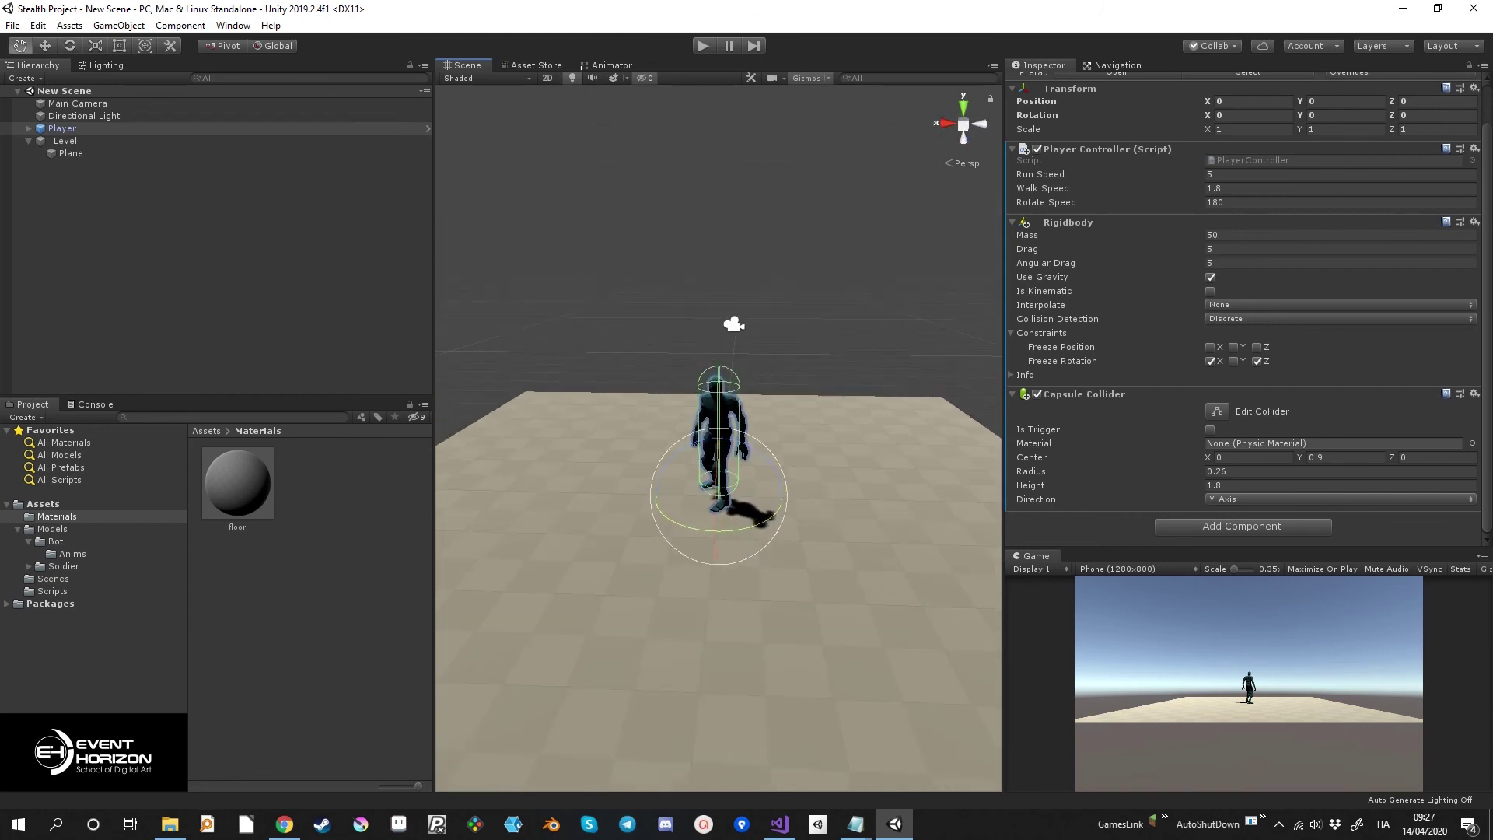
left_click(598, 316)
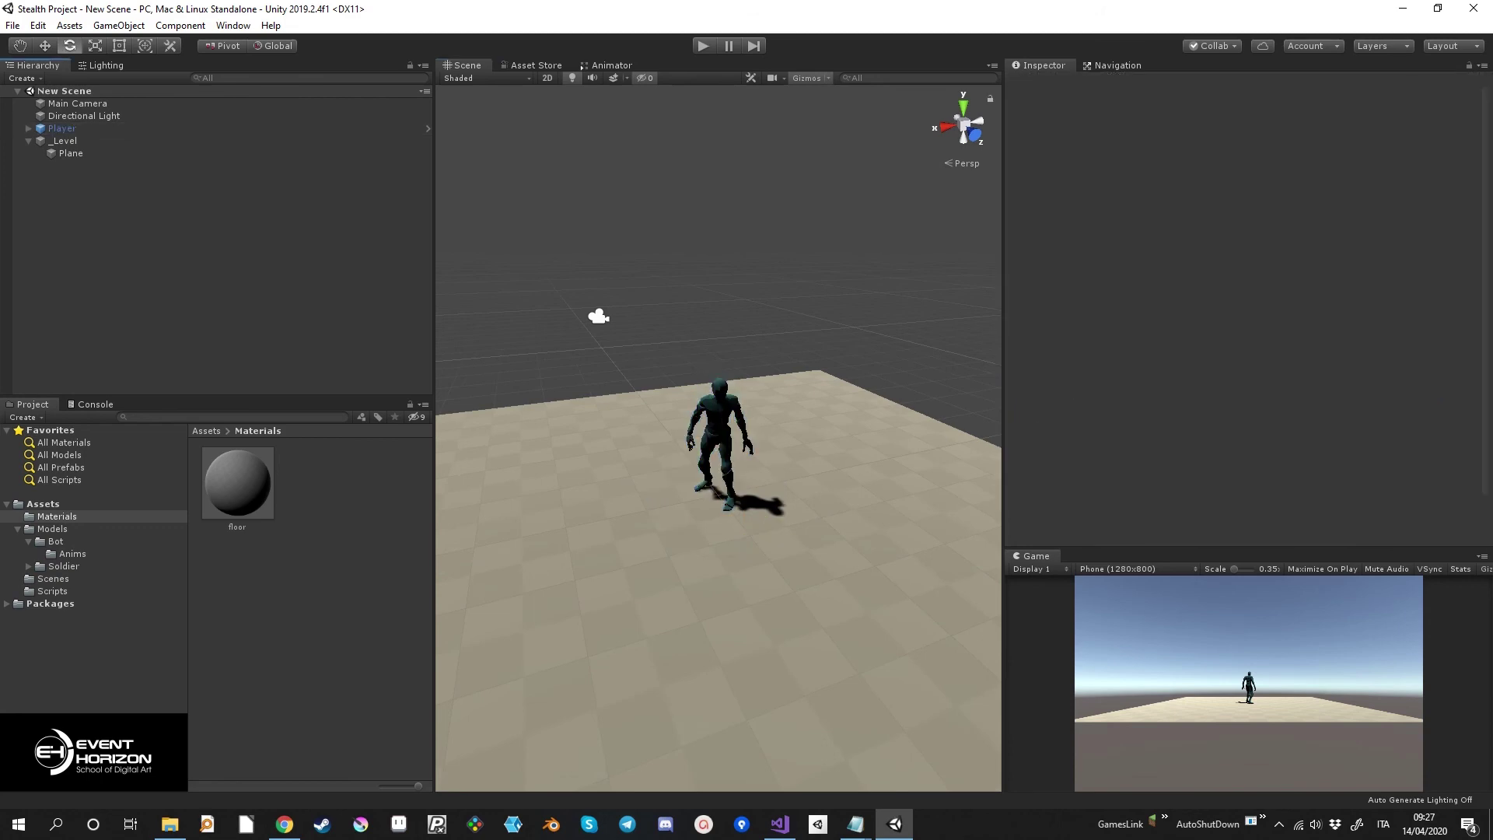
left_click_drag(598, 315, 602, 340, "alt")
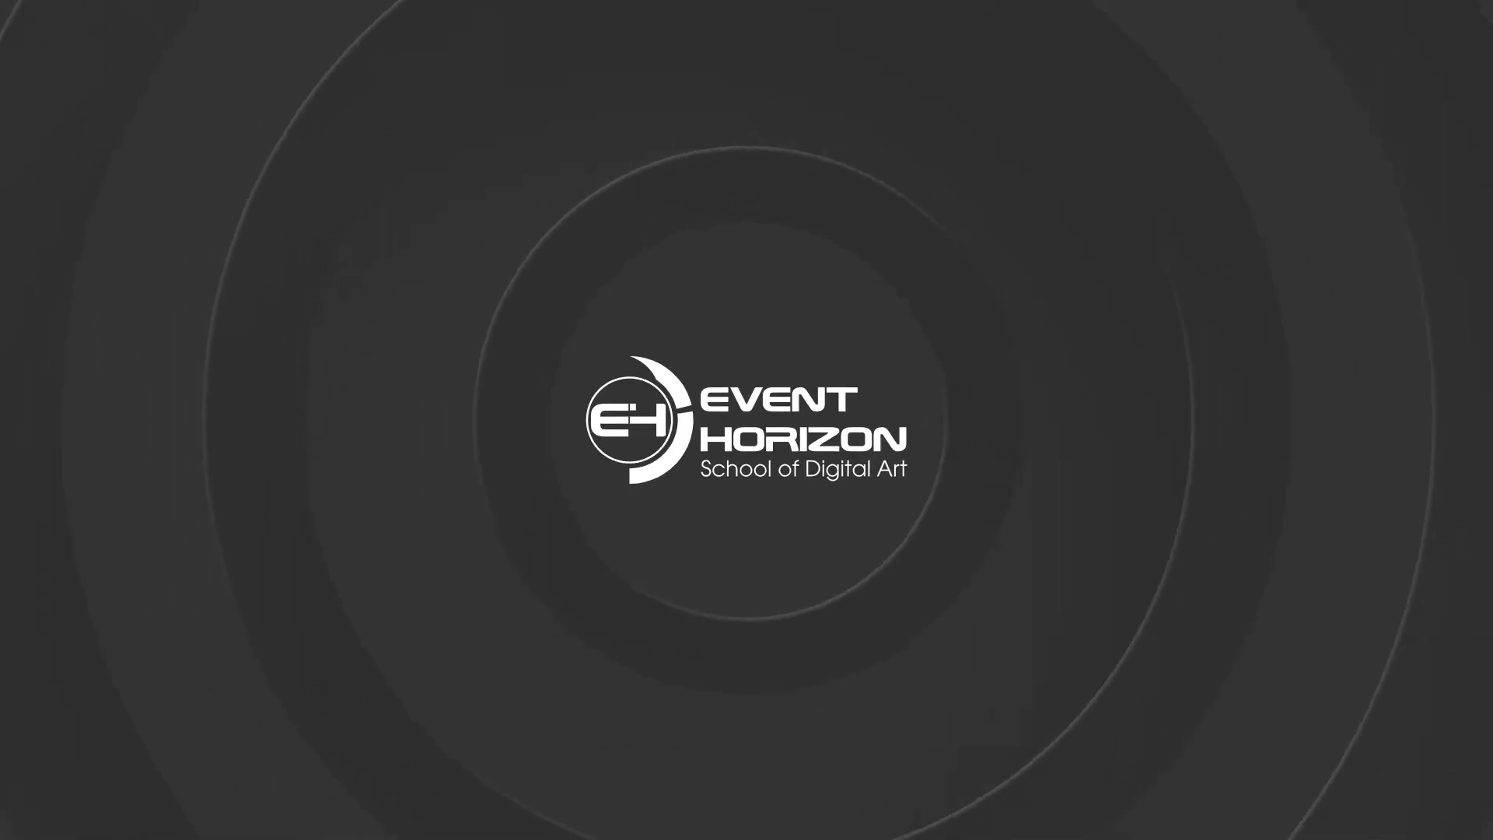